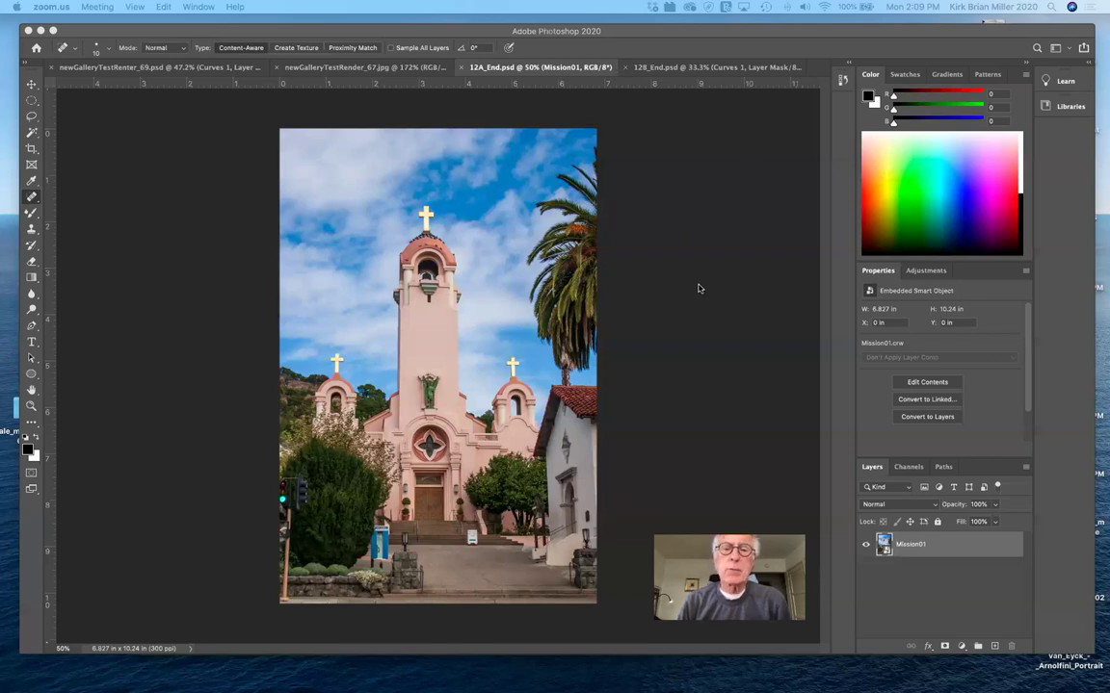
- Show the finished portrait 12B_End.psd, and switch to Adobe Bridge to browse the Lesson12 folder
click(687, 70)
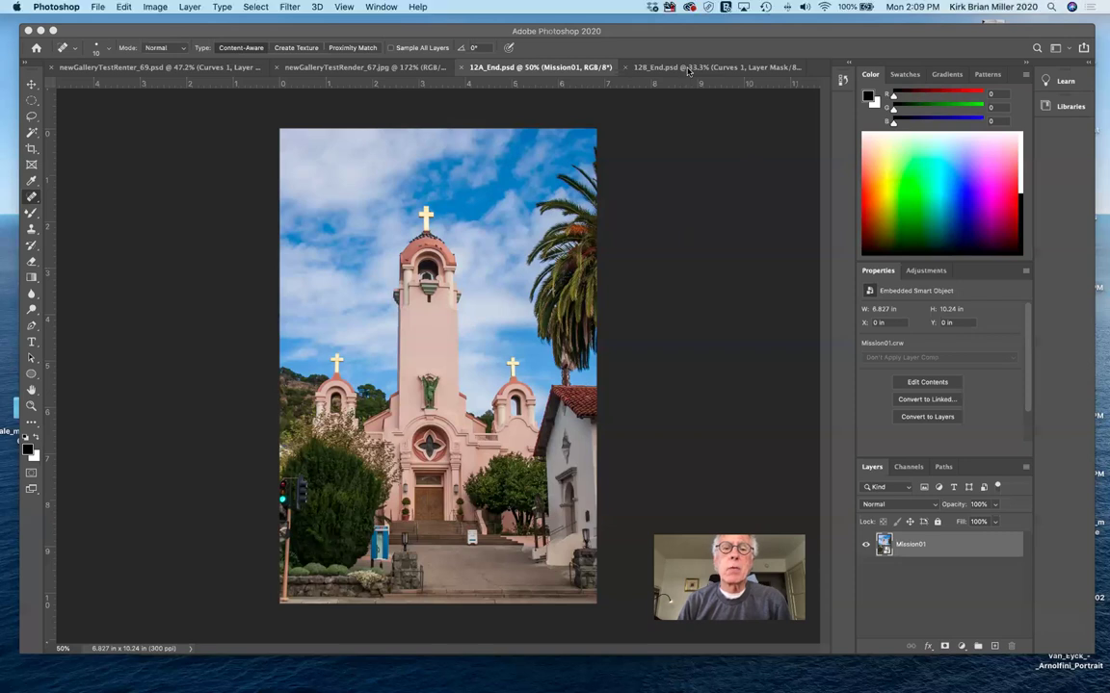
click(688, 69)
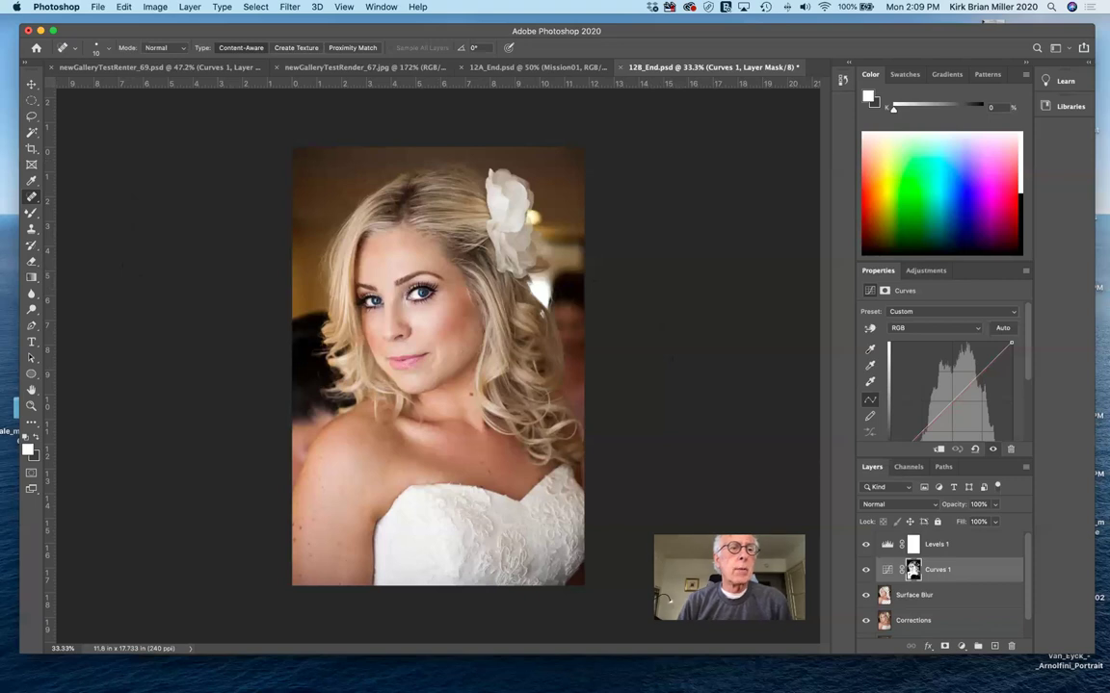
click(101, 6)
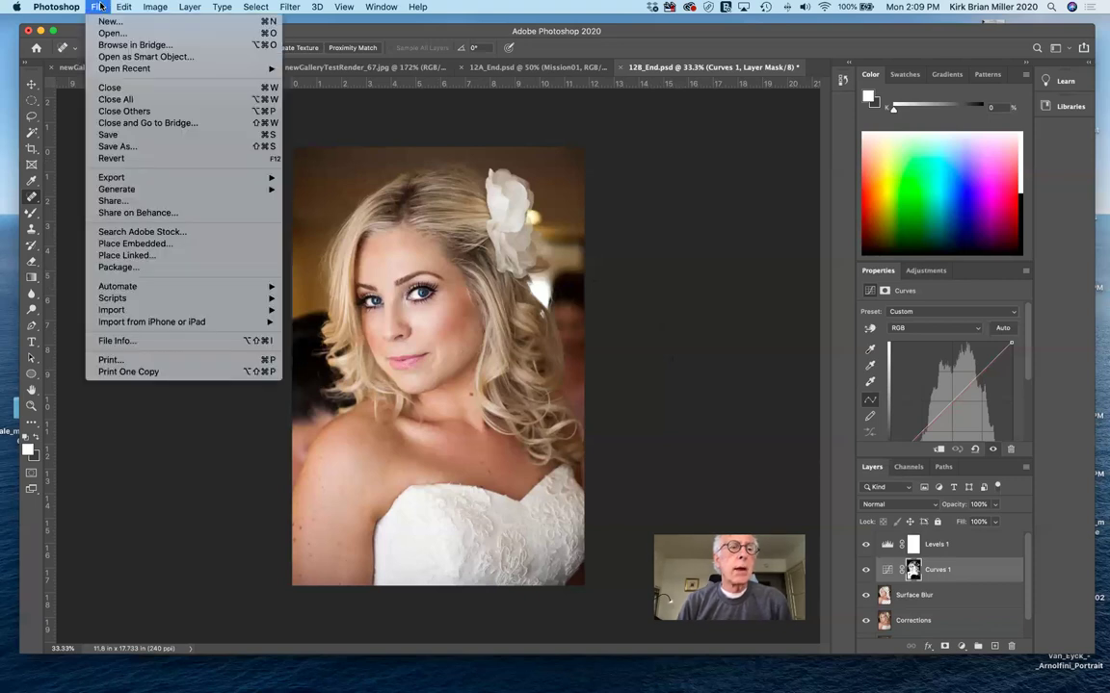
click(113, 45)
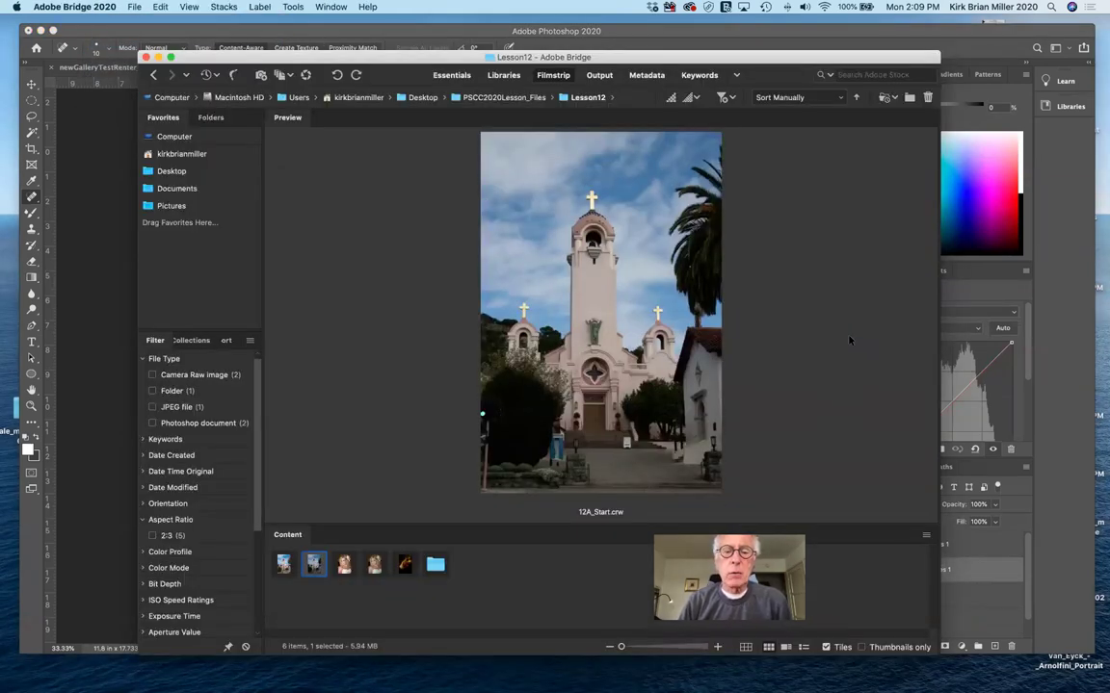
- Preview each item in the Lesson12 folder in order, from 12A_End.psd through to the Mission folder
click(285, 566)
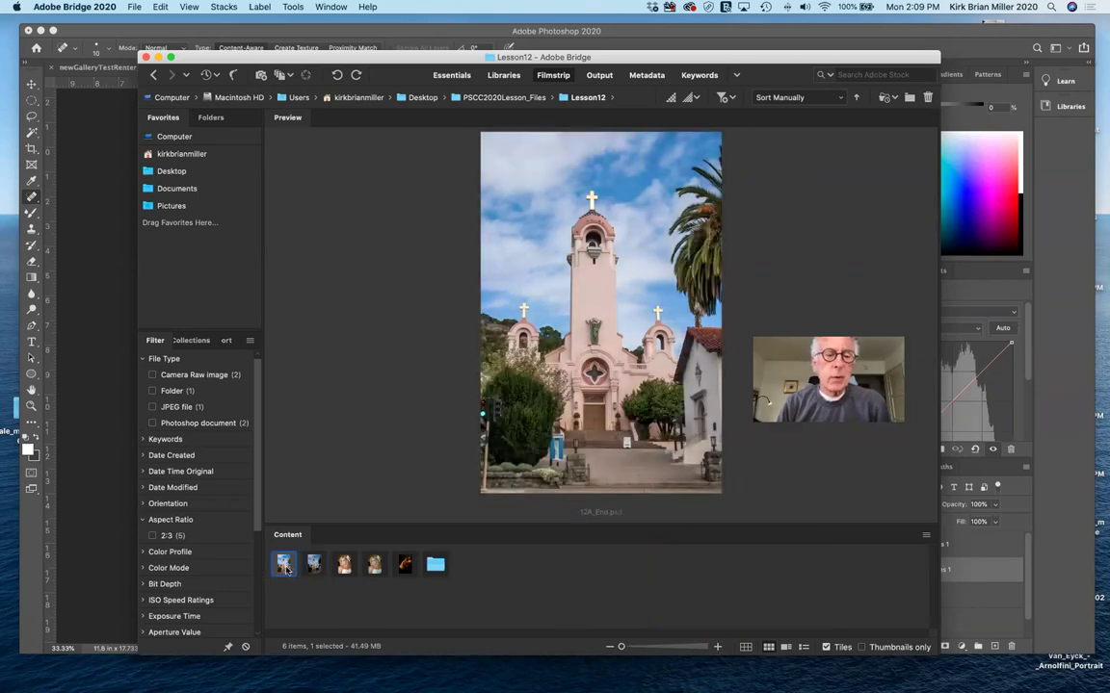
click(316, 567)
click(344, 565)
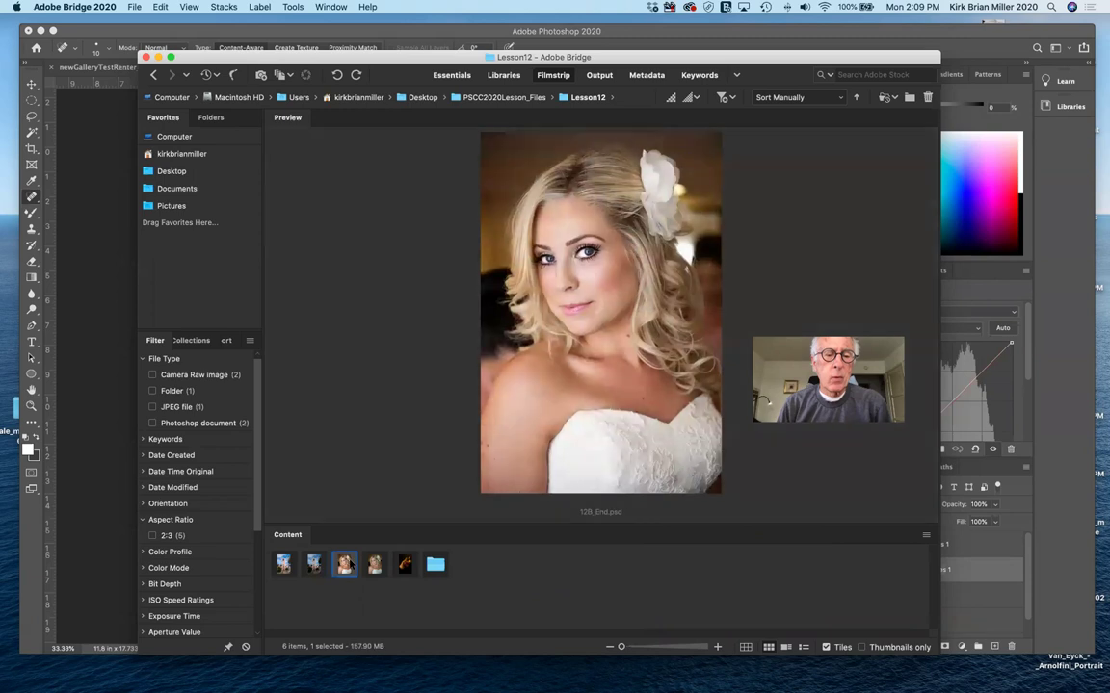
click(374, 565)
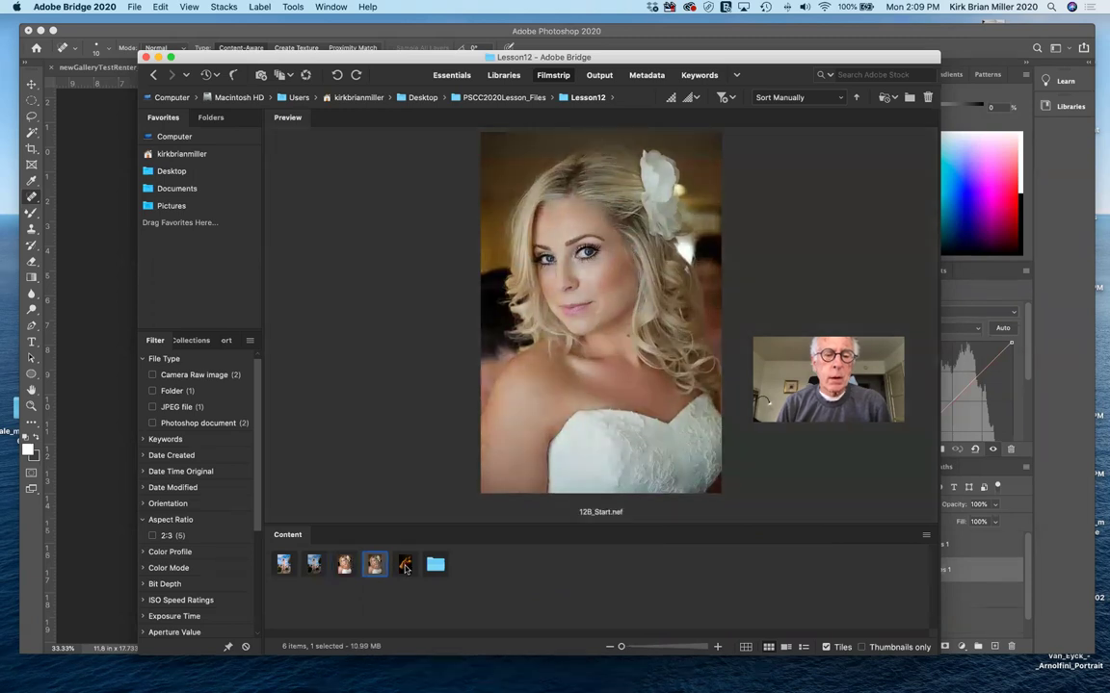
click(404, 564)
click(436, 566)
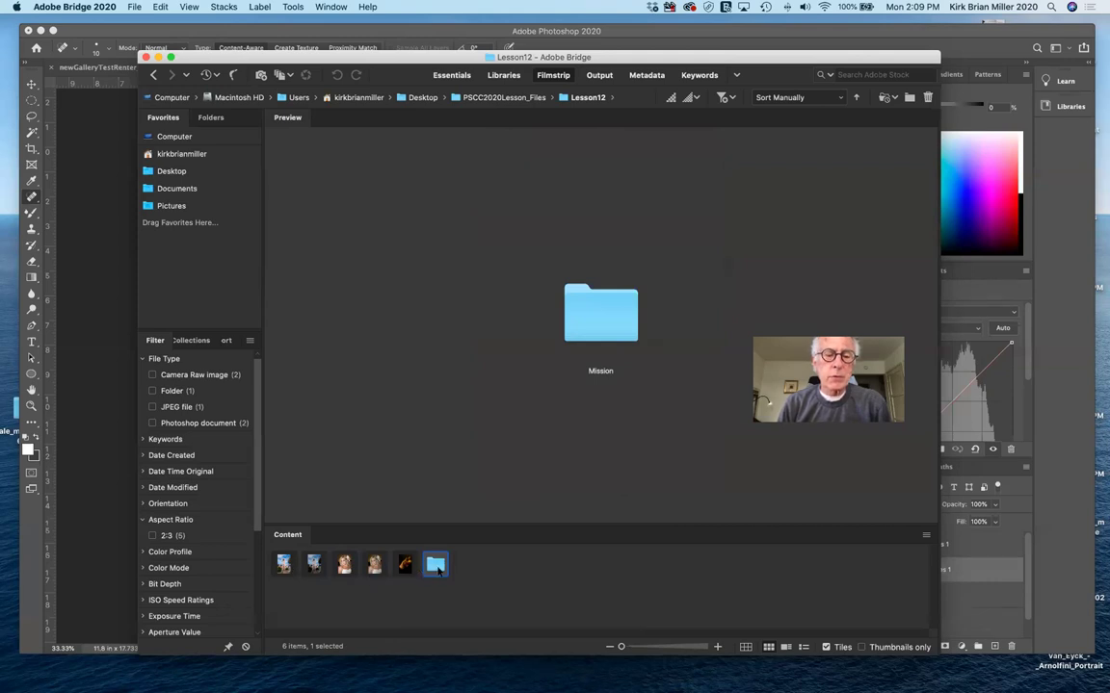
- Compare the start and end versions of the mission photo and the bride portrait in the preview
click(345, 566)
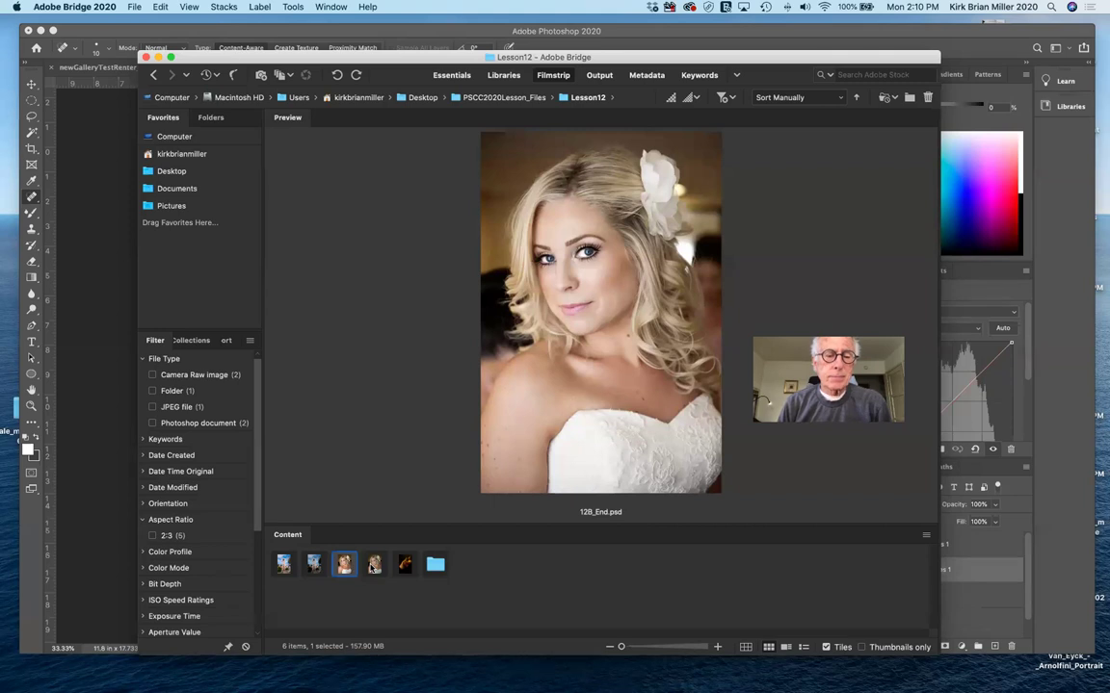
click(314, 565)
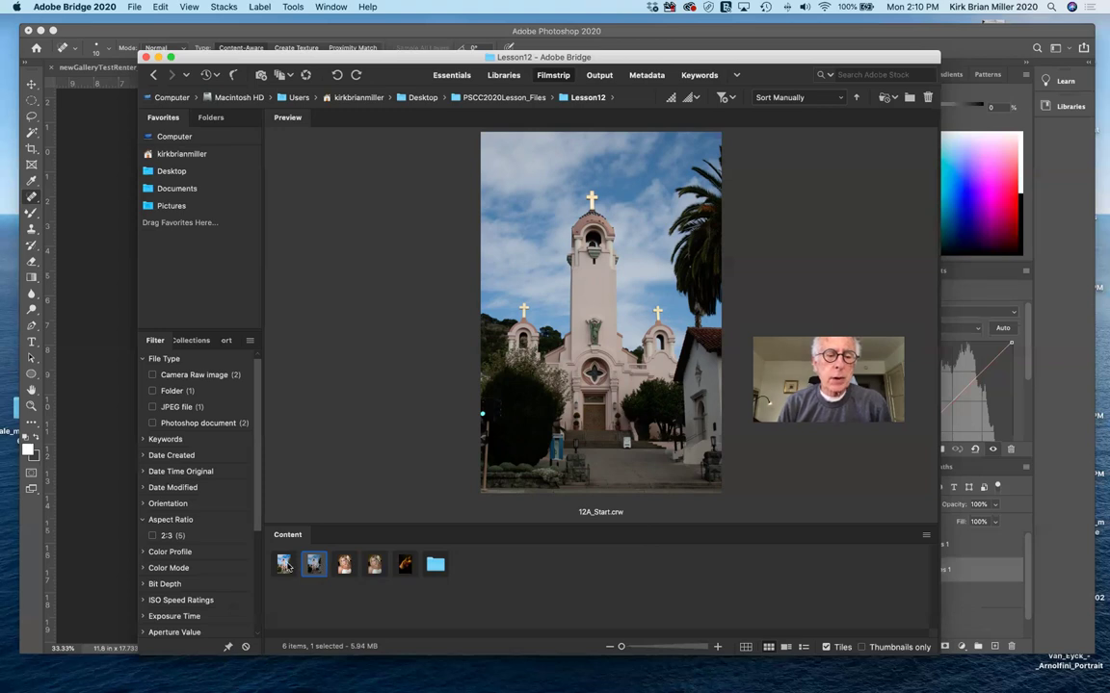
click(284, 565)
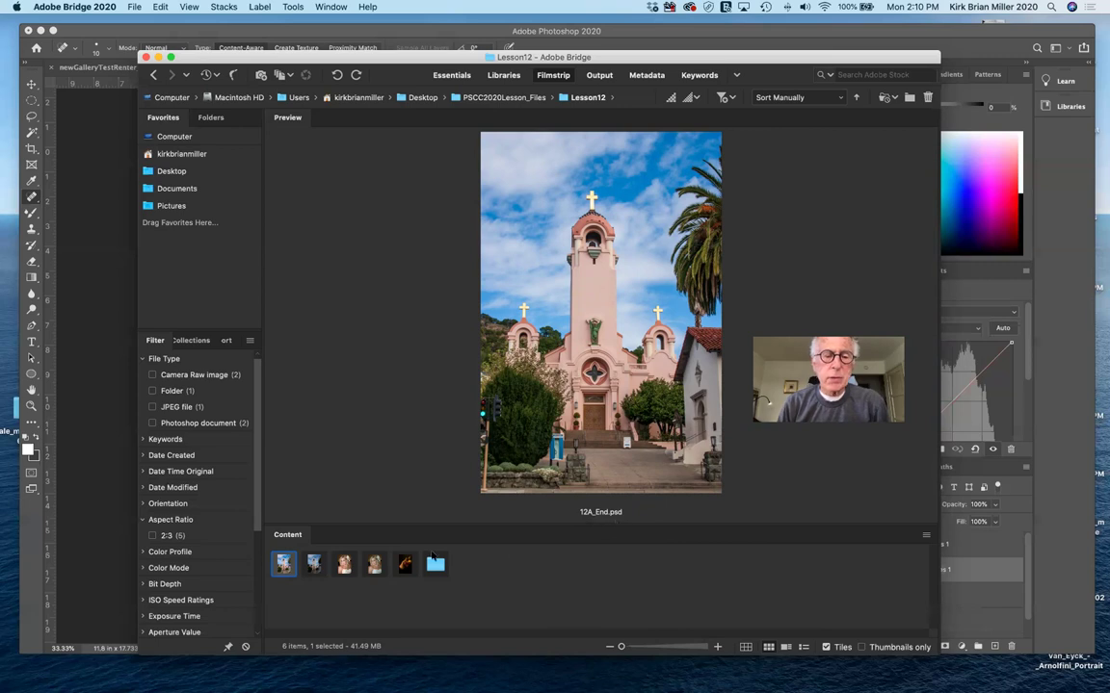
click(314, 564)
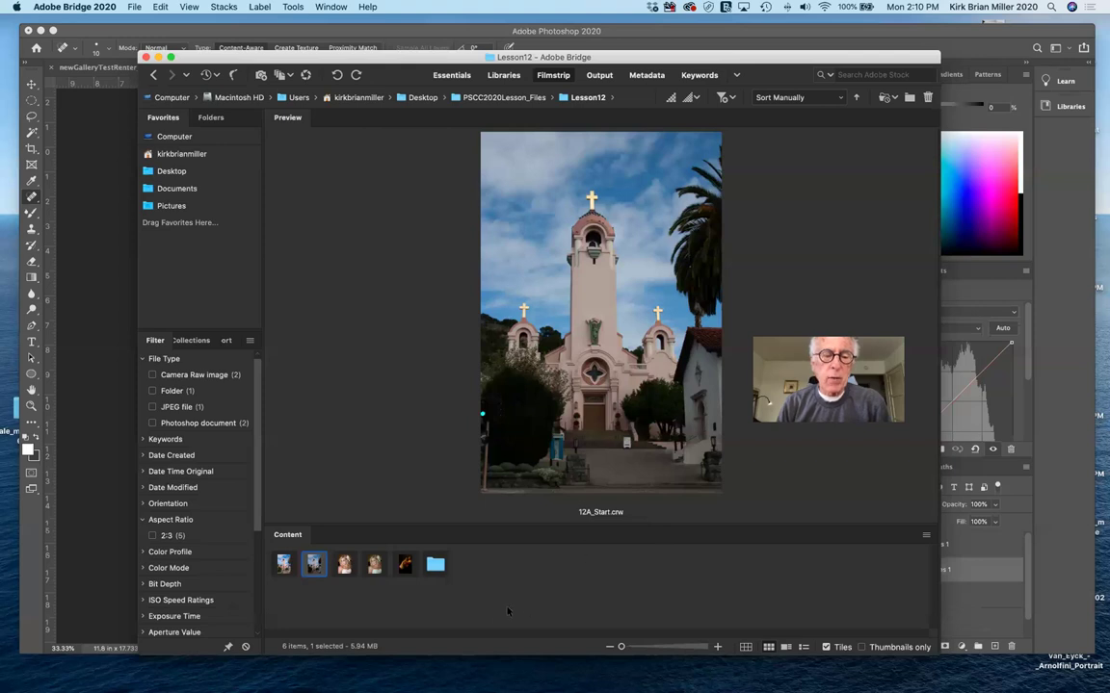
click(345, 565)
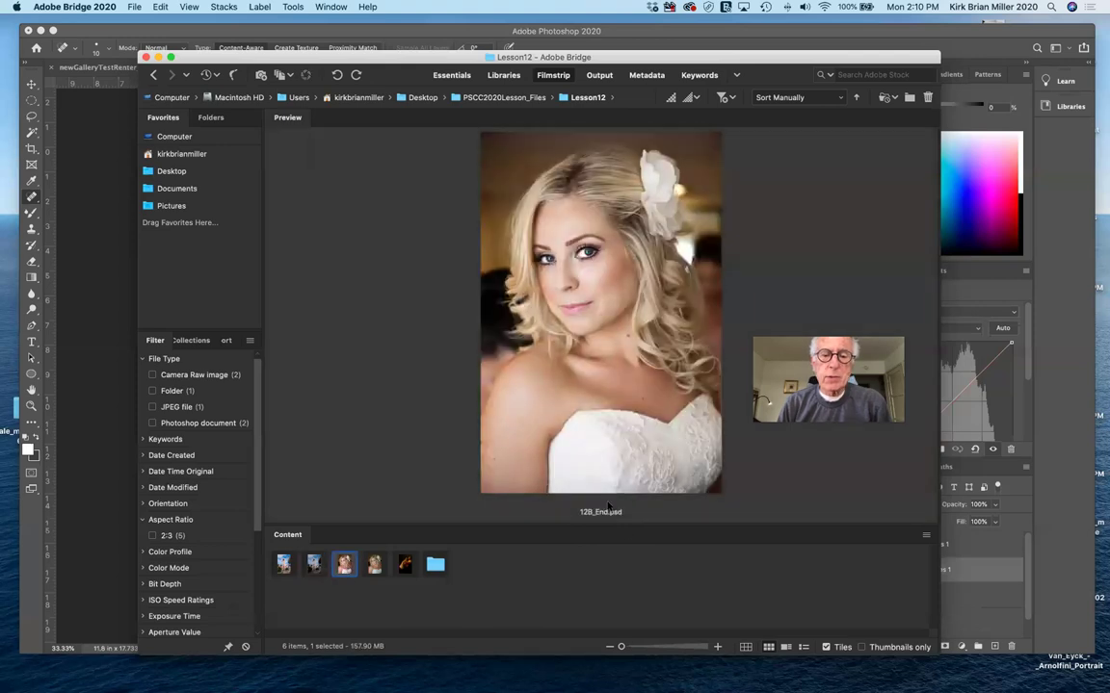
click(374, 564)
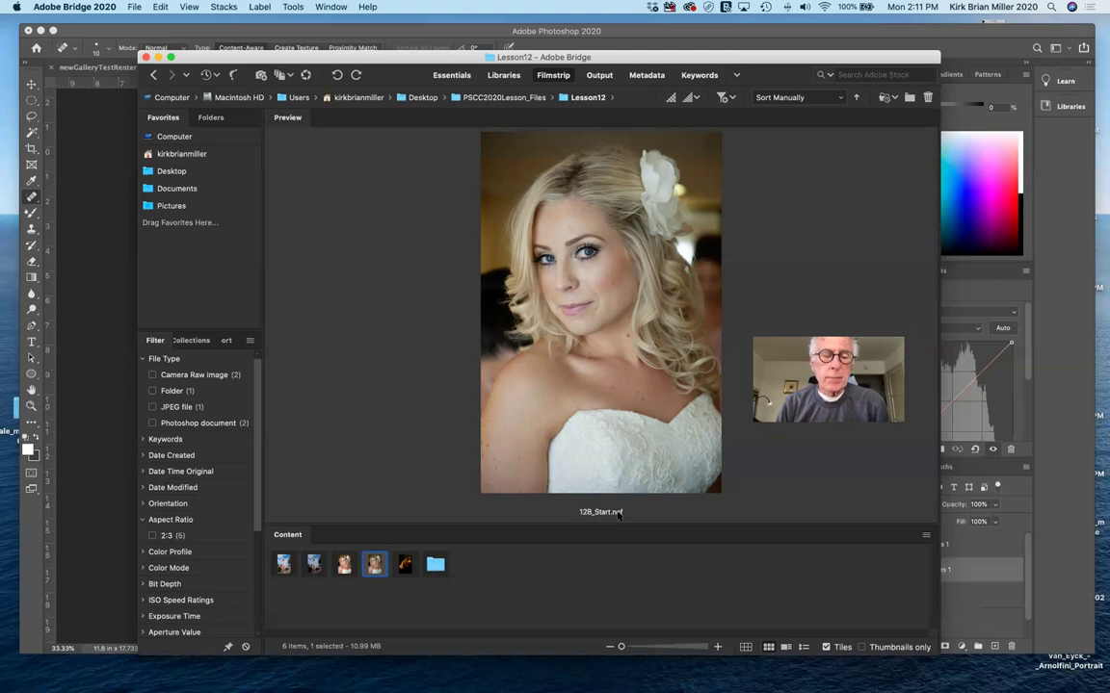
- Preview fruit.jpg and check which file commands are available for opening it in Camera Raw
click(405, 563)
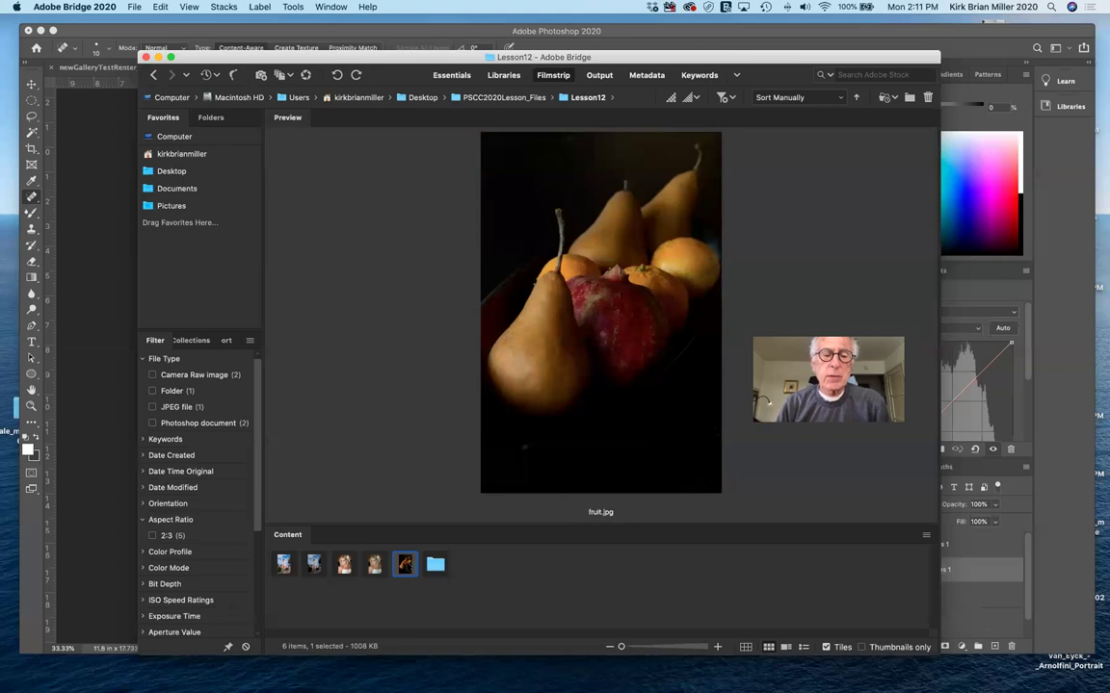
right_click(405, 563)
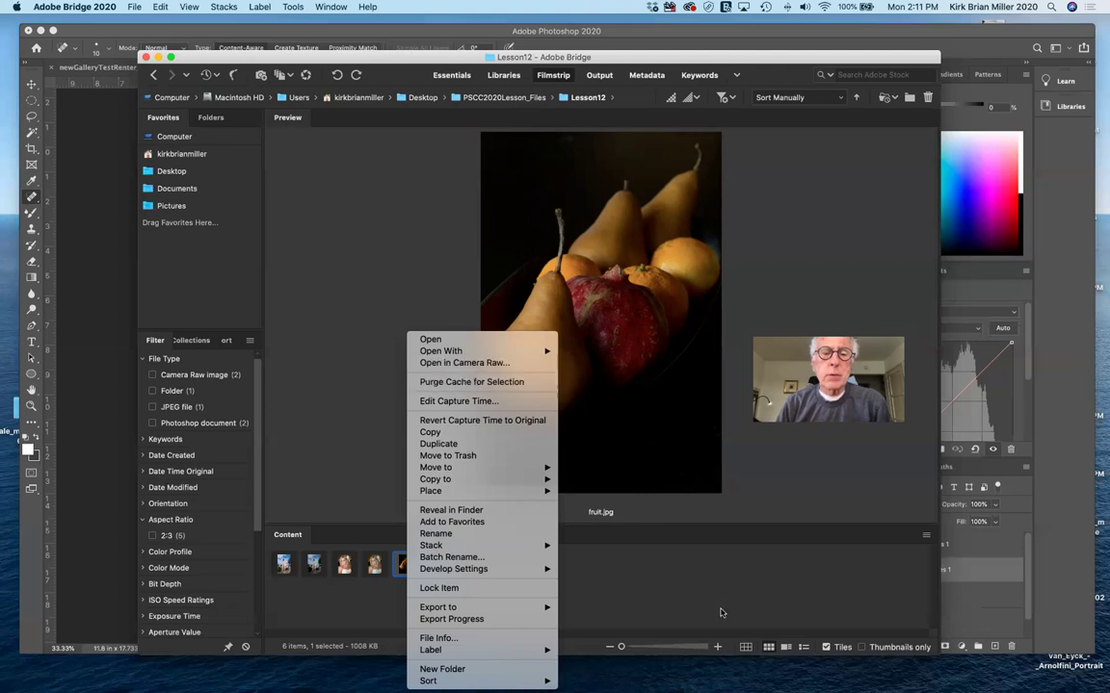
click(635, 540)
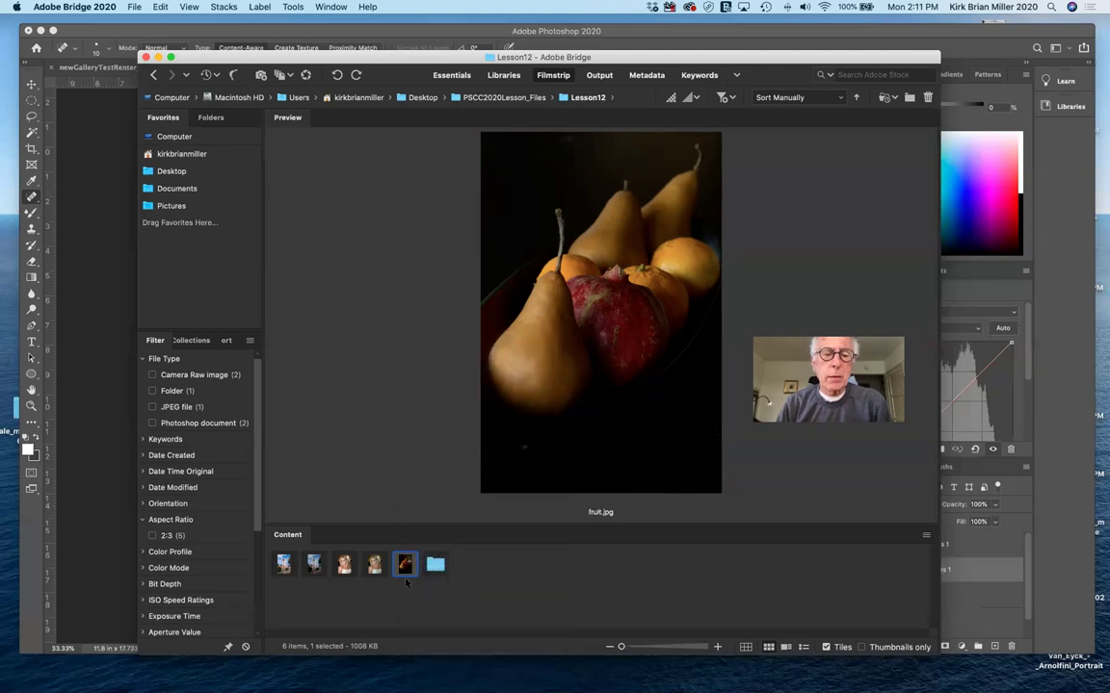
- Open the raw photo 12A_Start.crw in Camera Raw and expand the editor to full screen
click(312, 566)
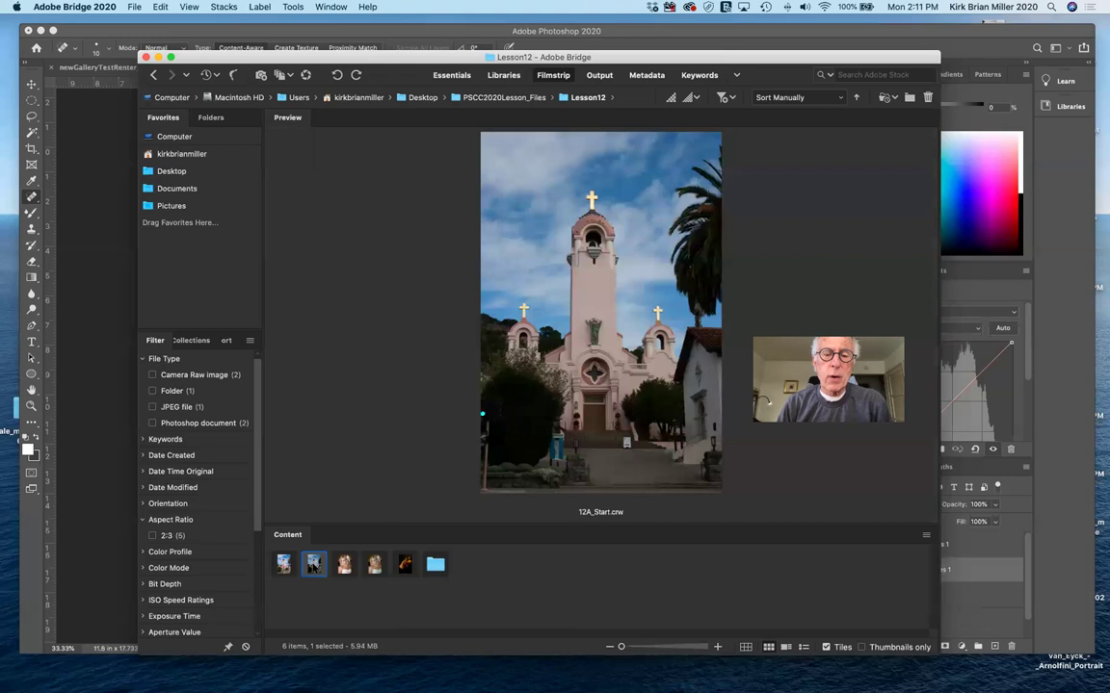
double_click(312, 567)
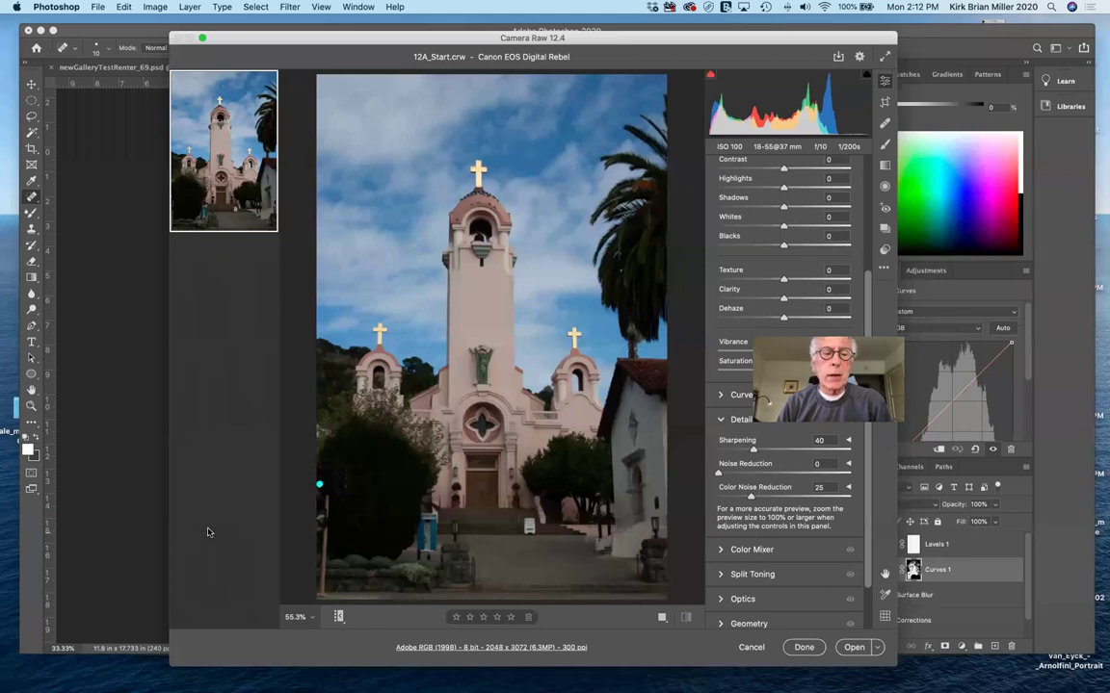
click(884, 55)
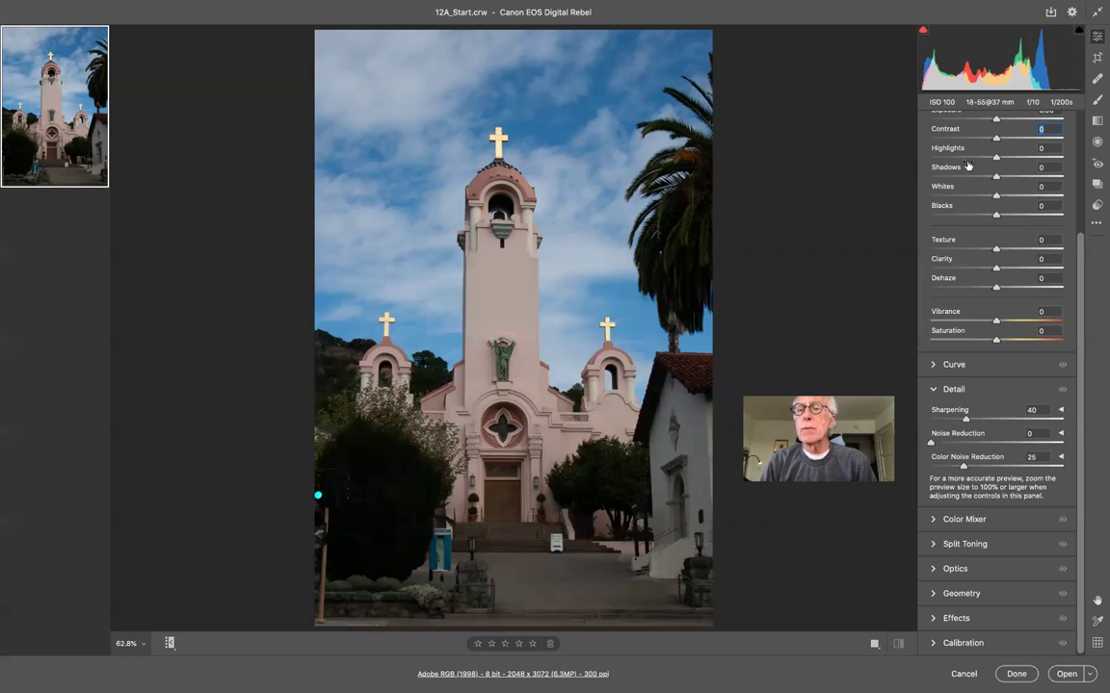
- Try automatic tone correction and black-and-white conversion with Contrast 0 on the mission photo, and restore its original colour settings
scroll(968, 166, up, 3)
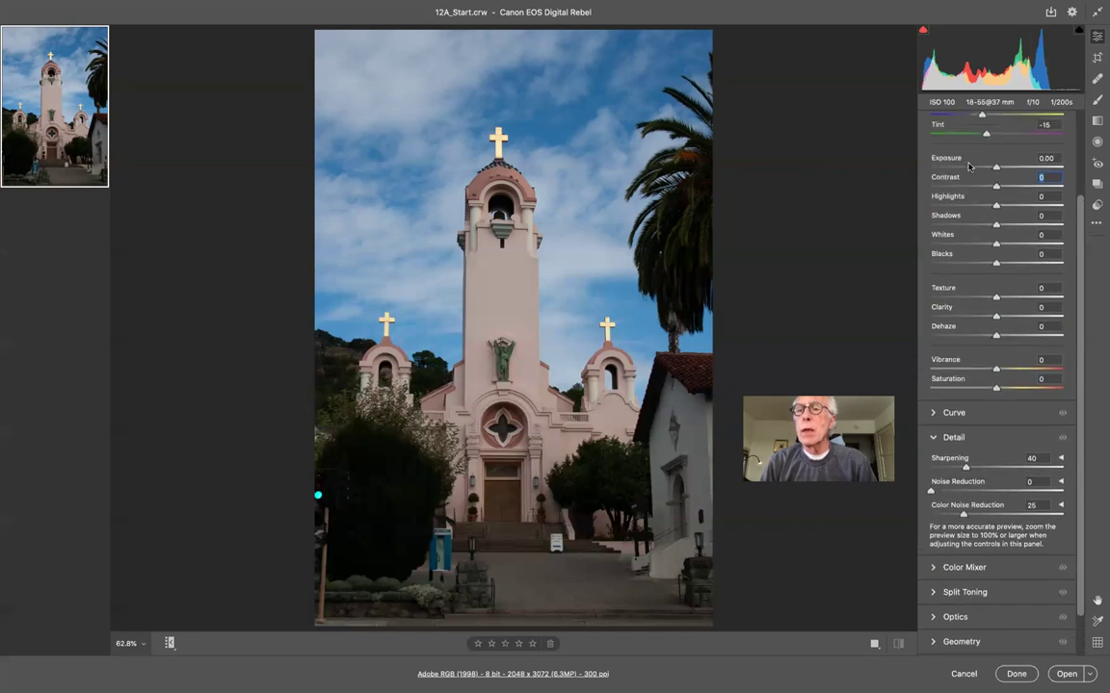
scroll(975, 190, up, 6)
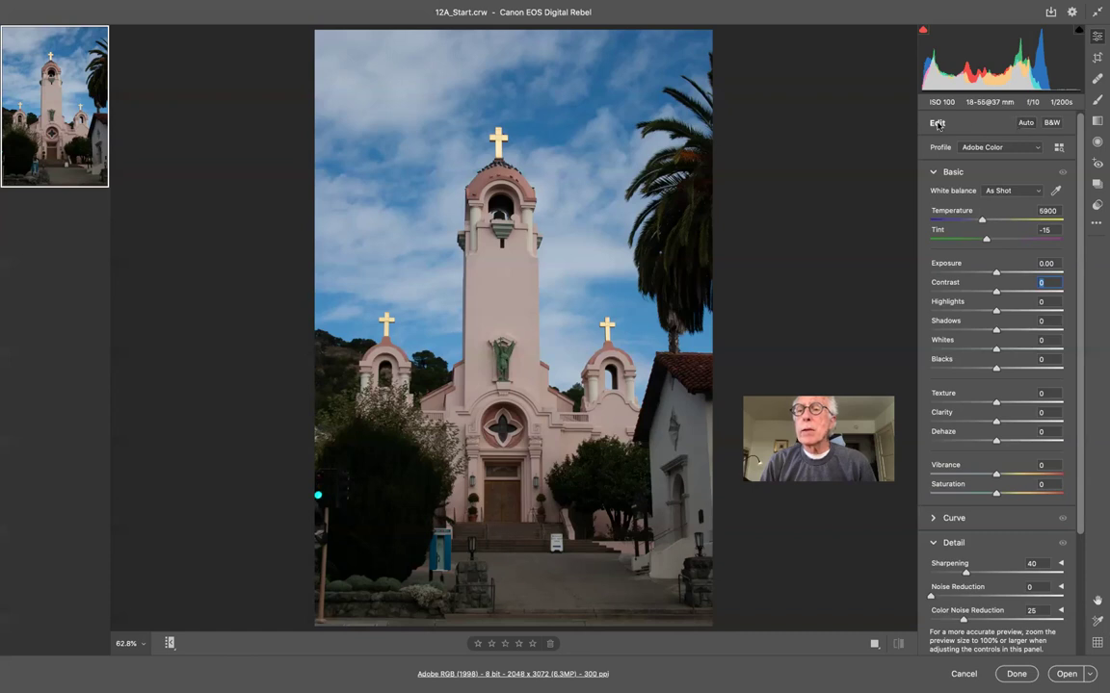
click(1027, 122)
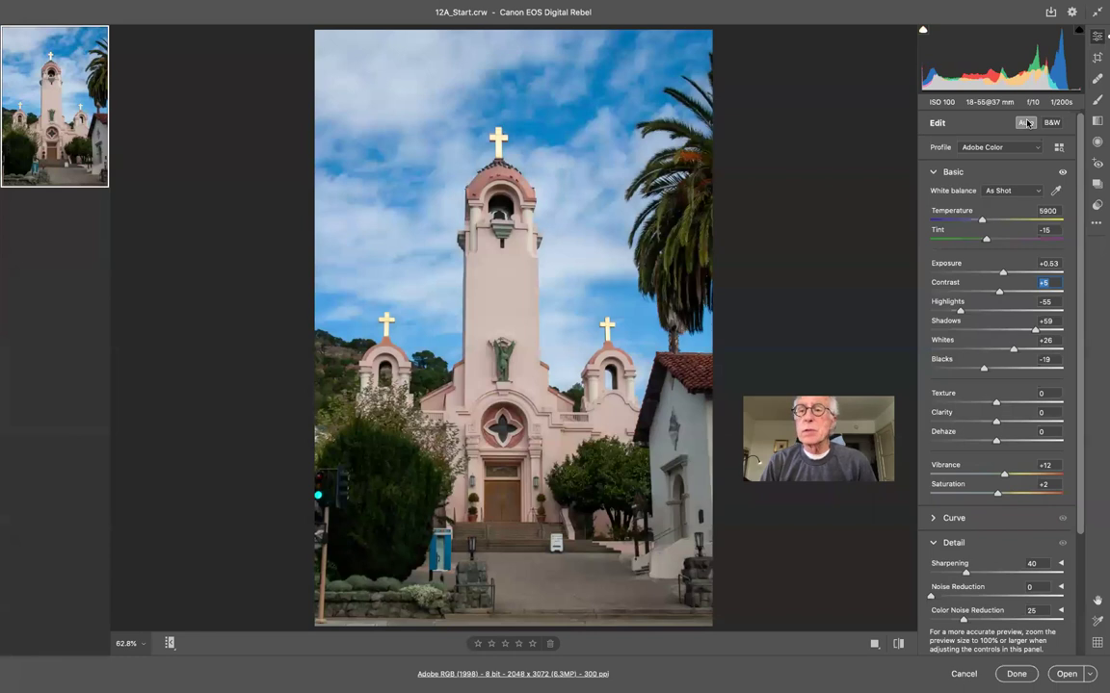
click(1050, 123)
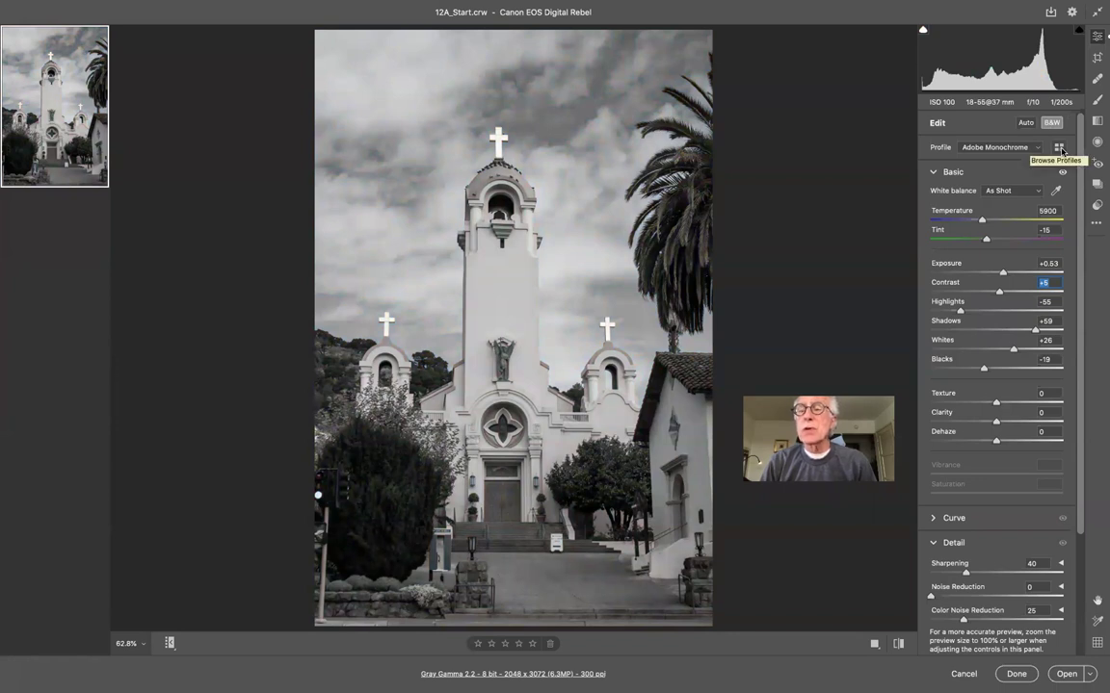
text(0)
key(Return)
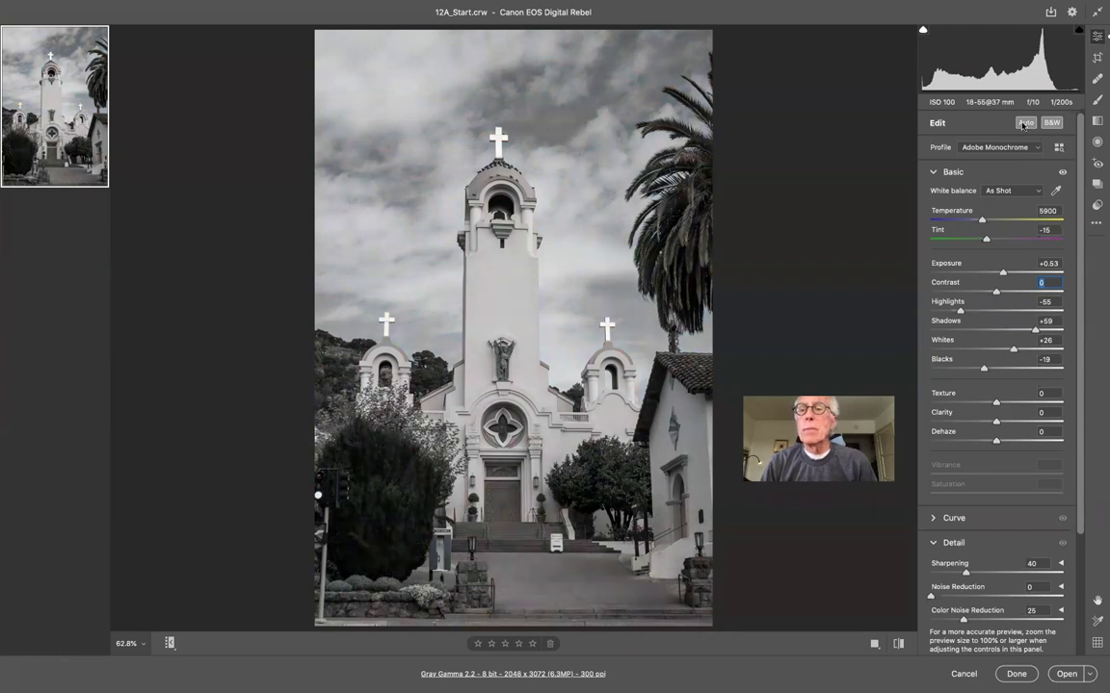
click(1024, 123)
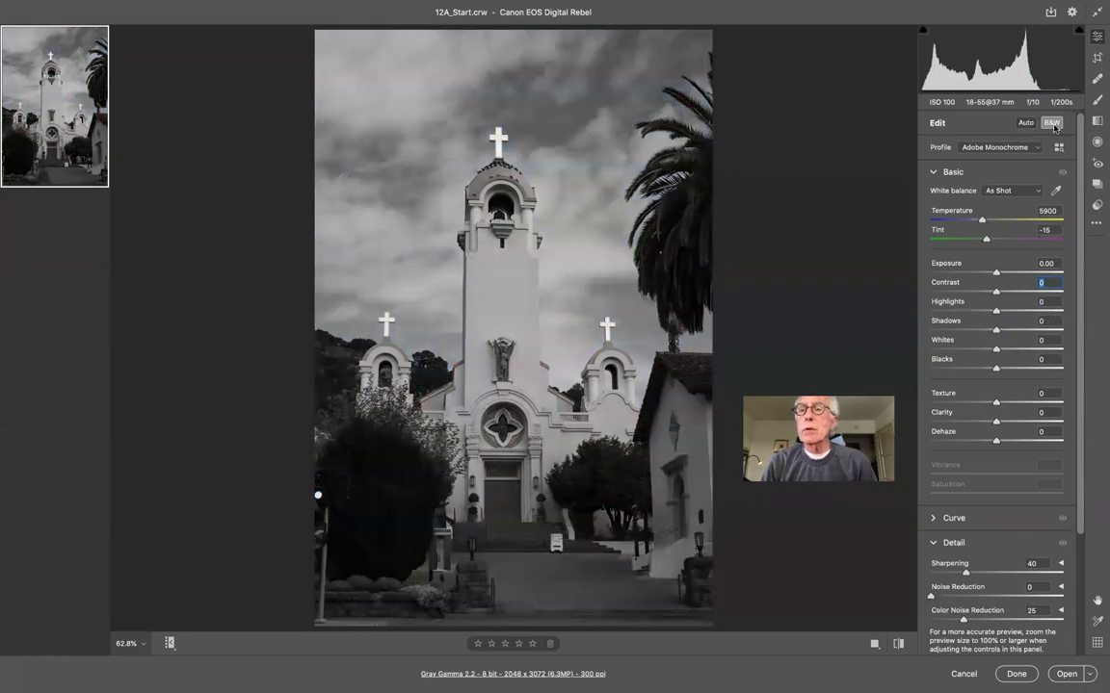
click(1051, 124)
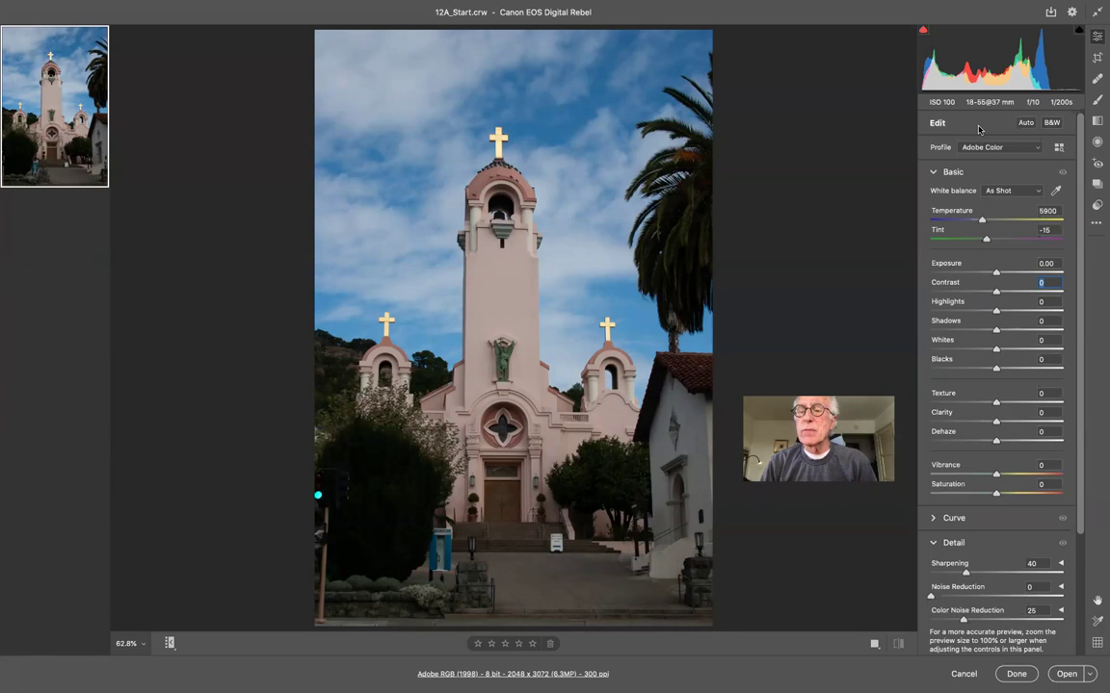
- Try combining black-and-white conversion with automatic tone correction, and return the photo to the Adobe Color profile
click(1052, 123)
click(1026, 123)
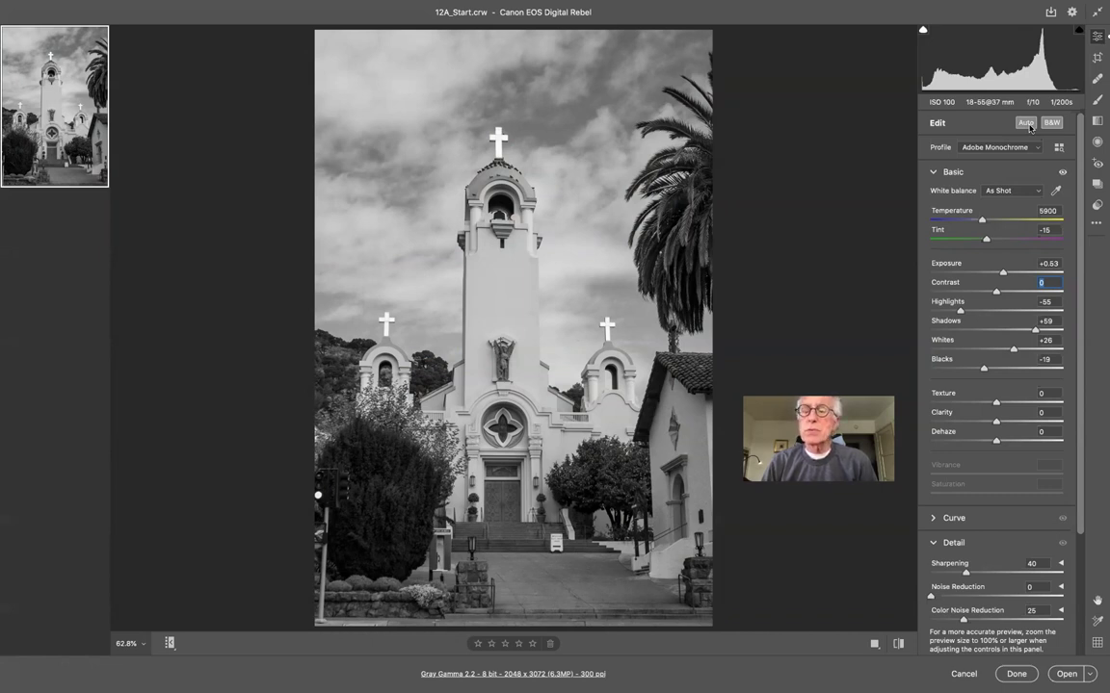
click(1050, 123)
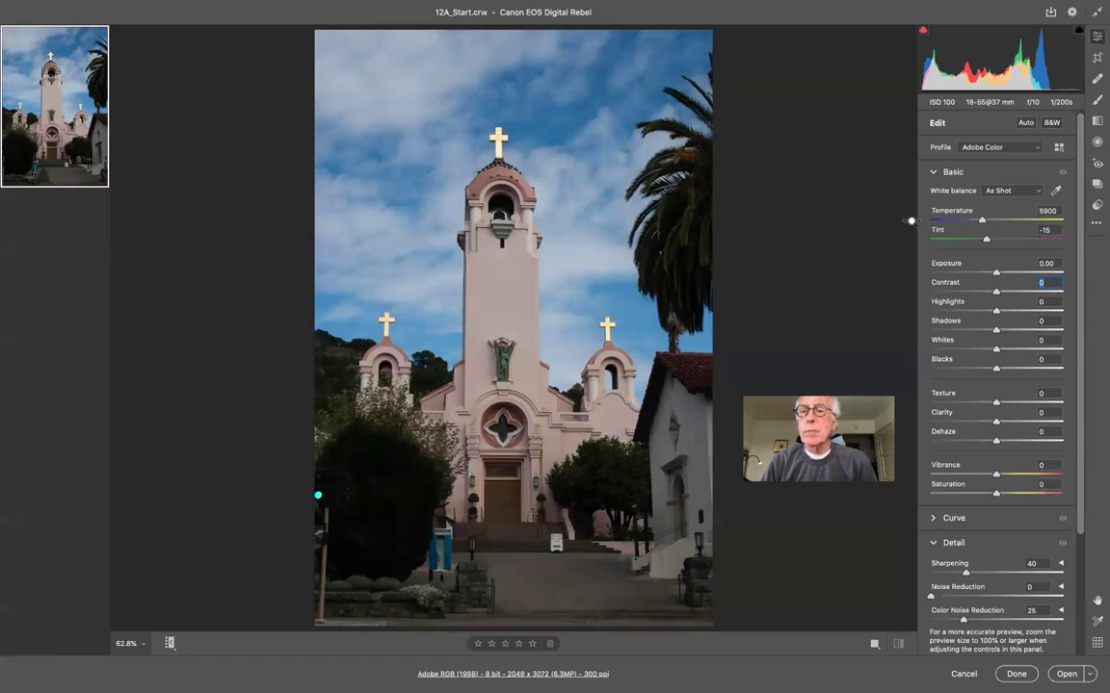
- Collapse the Basic and Detail adjustment groups, and inspect the Curve and Detail controls one at a time, leaving every group collapsed
click(933, 174)
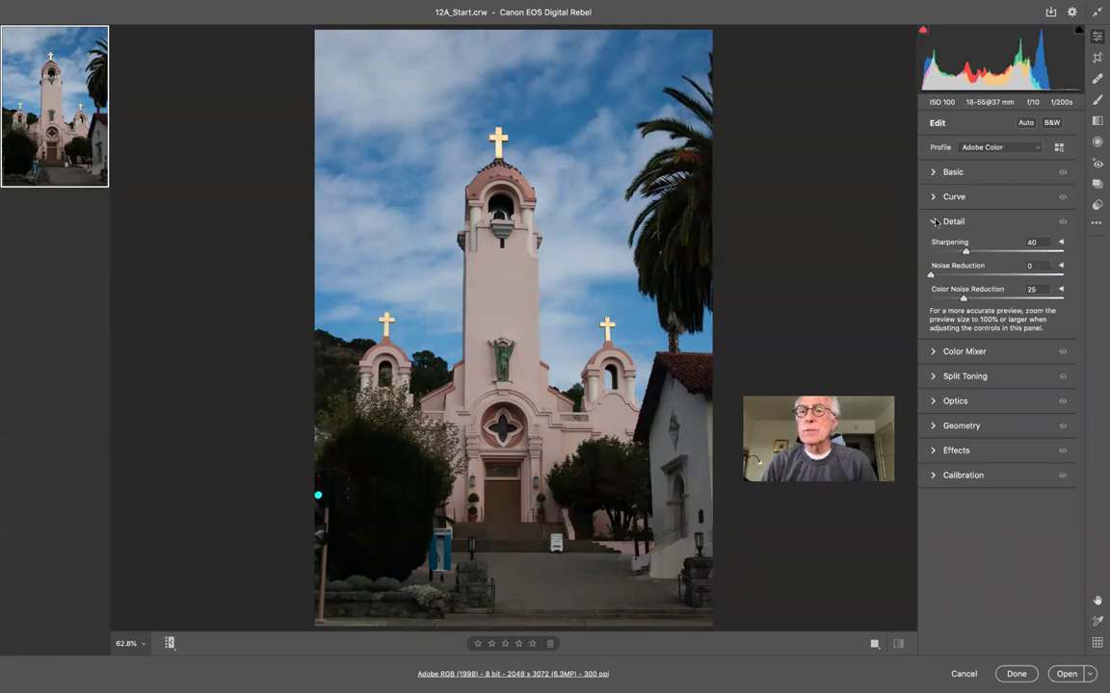
click(934, 222)
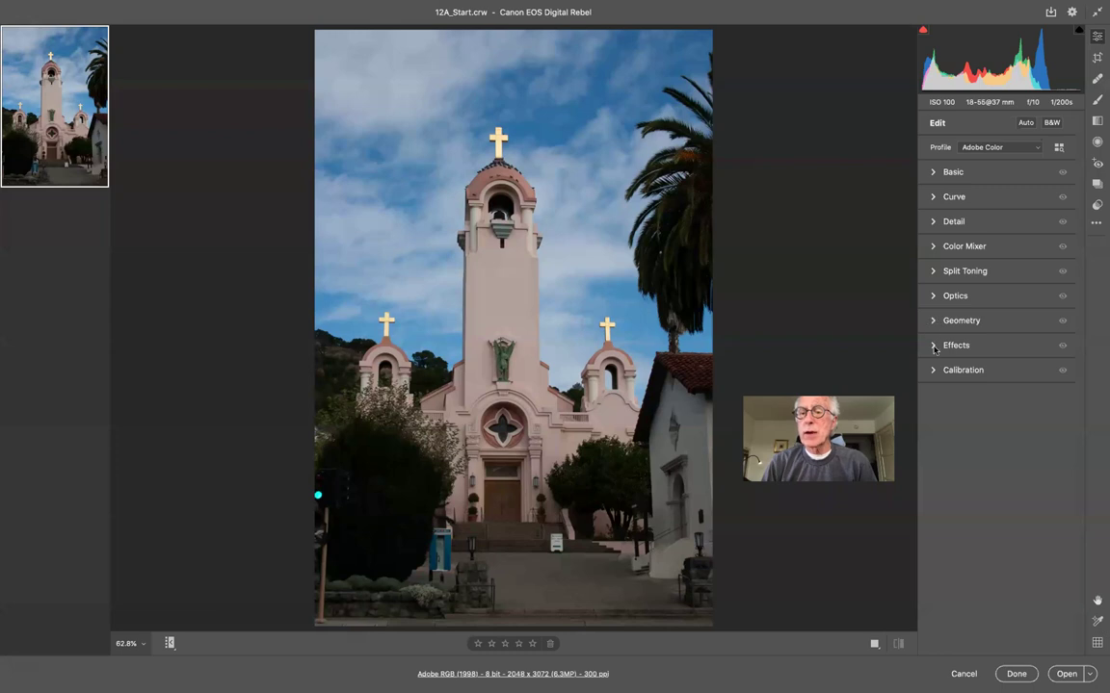
click(933, 198)
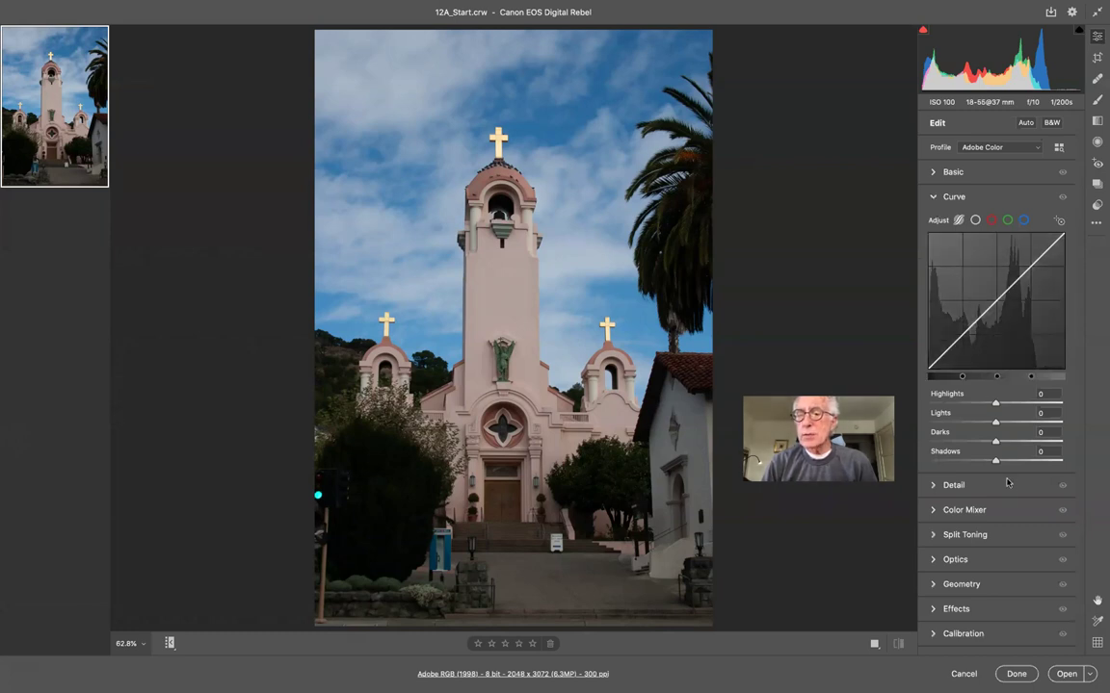
click(931, 197)
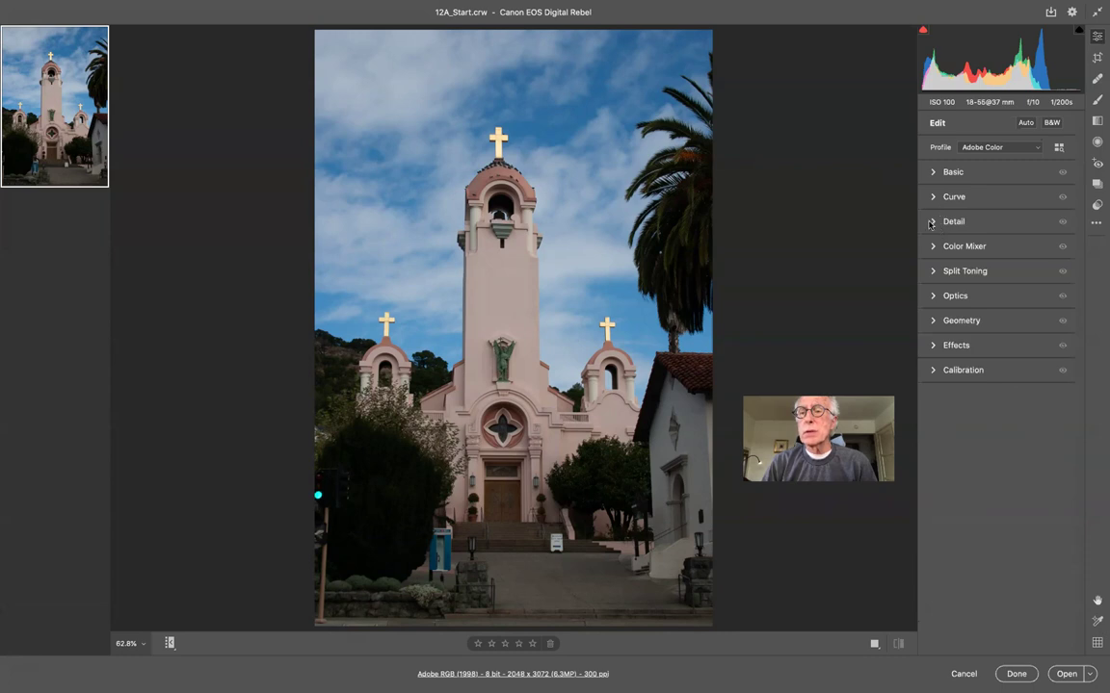
click(931, 223)
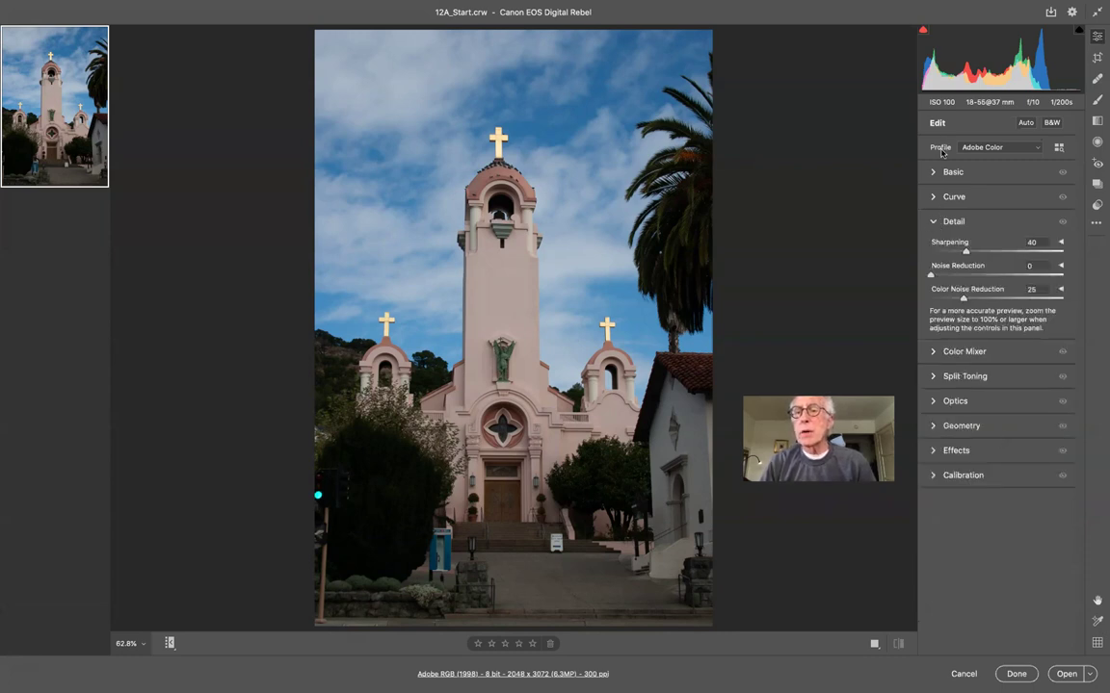
click(935, 224)
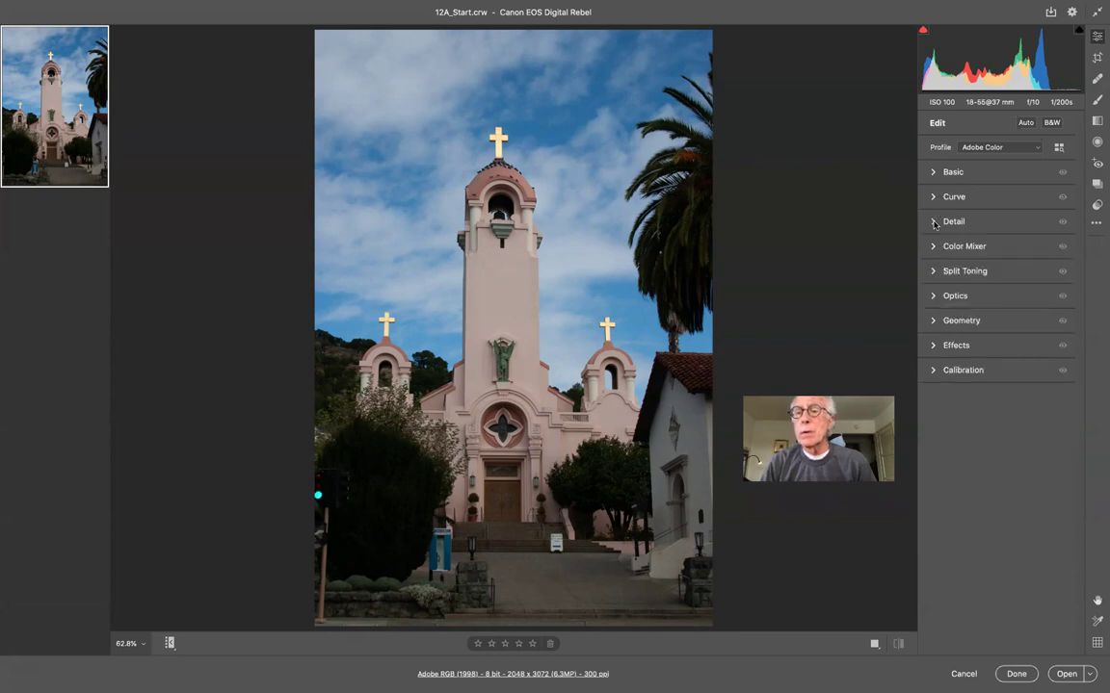
- Expand the Basic adjustment group, and hide and redisplay the filmstrip twice, leaving it shown
click(932, 172)
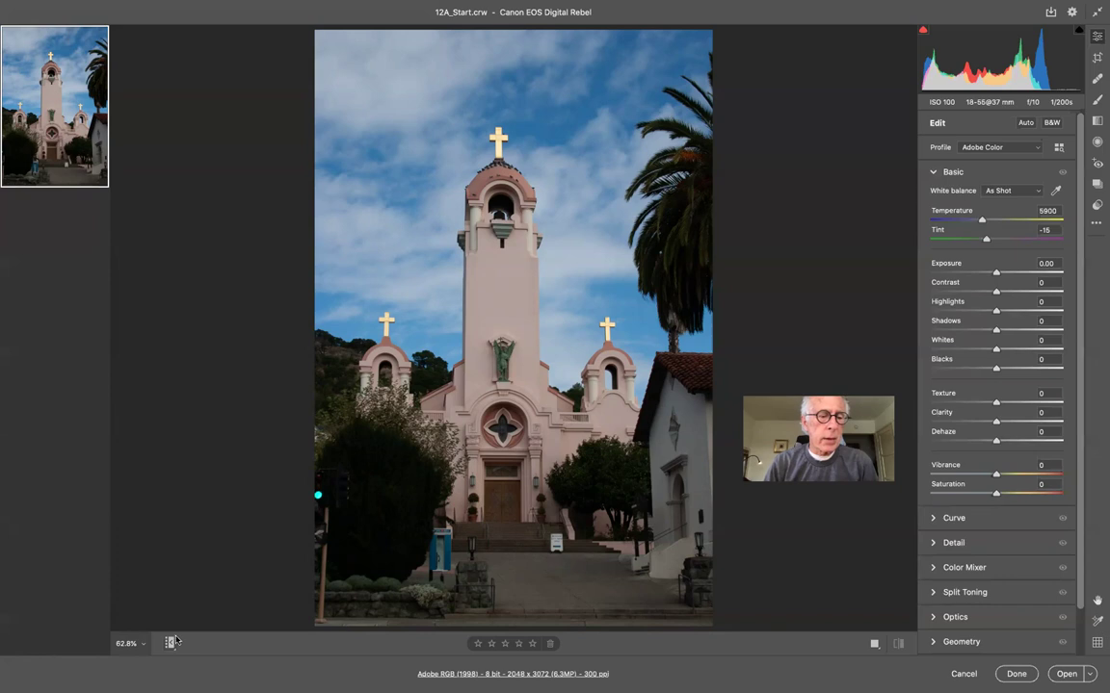
click(170, 642)
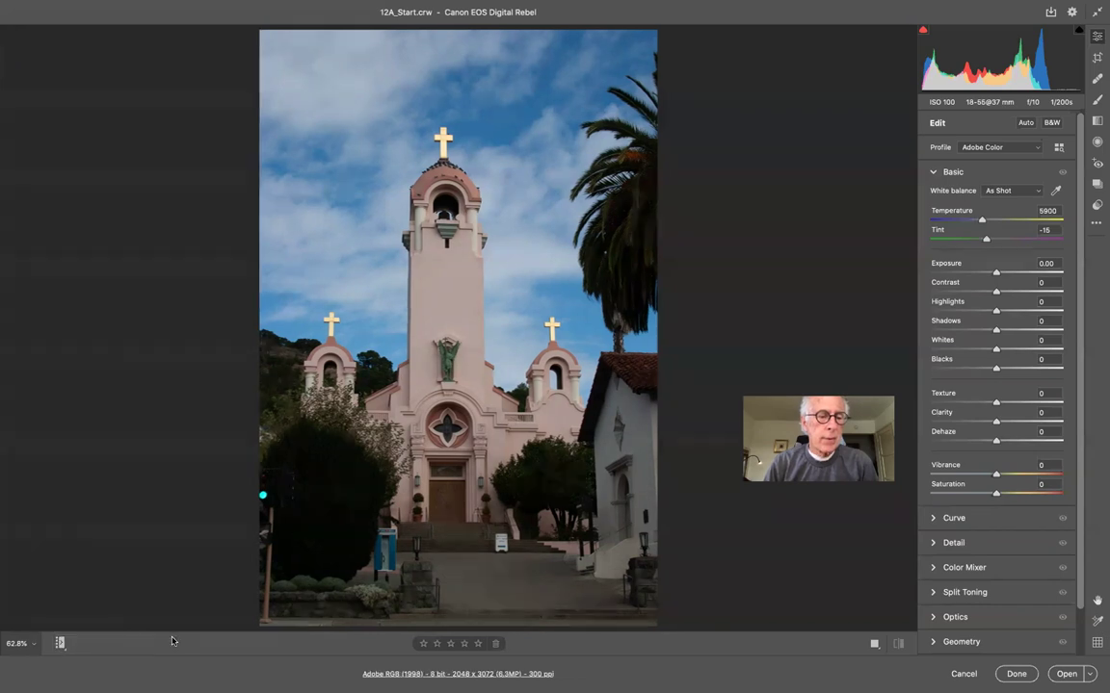
click(60, 643)
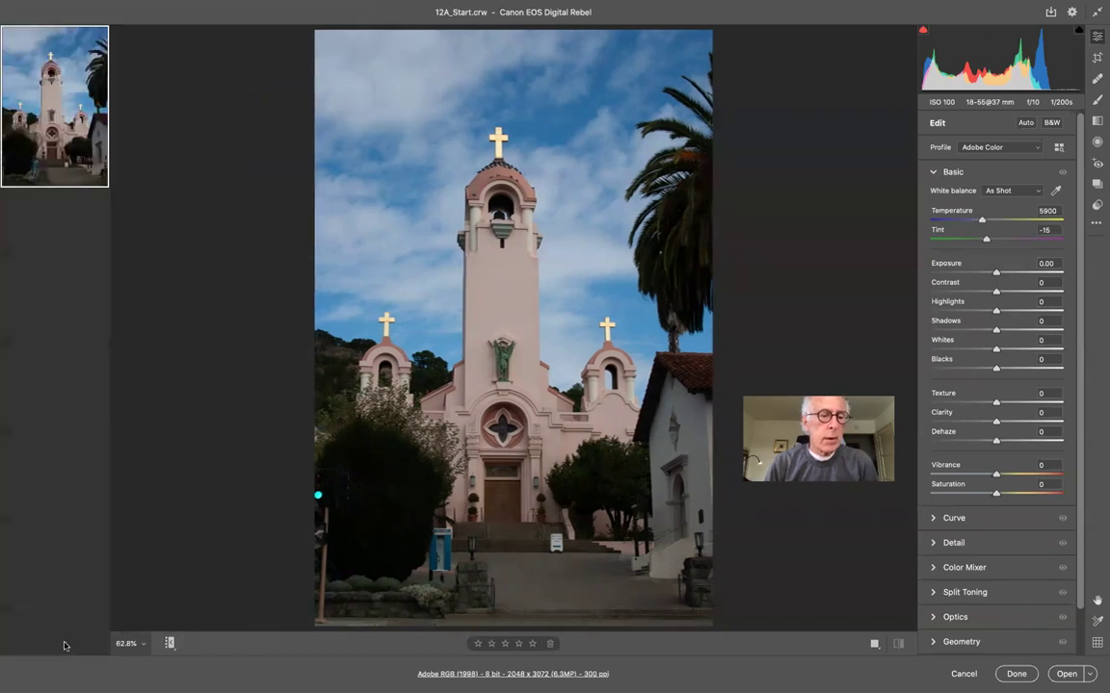
click(168, 644)
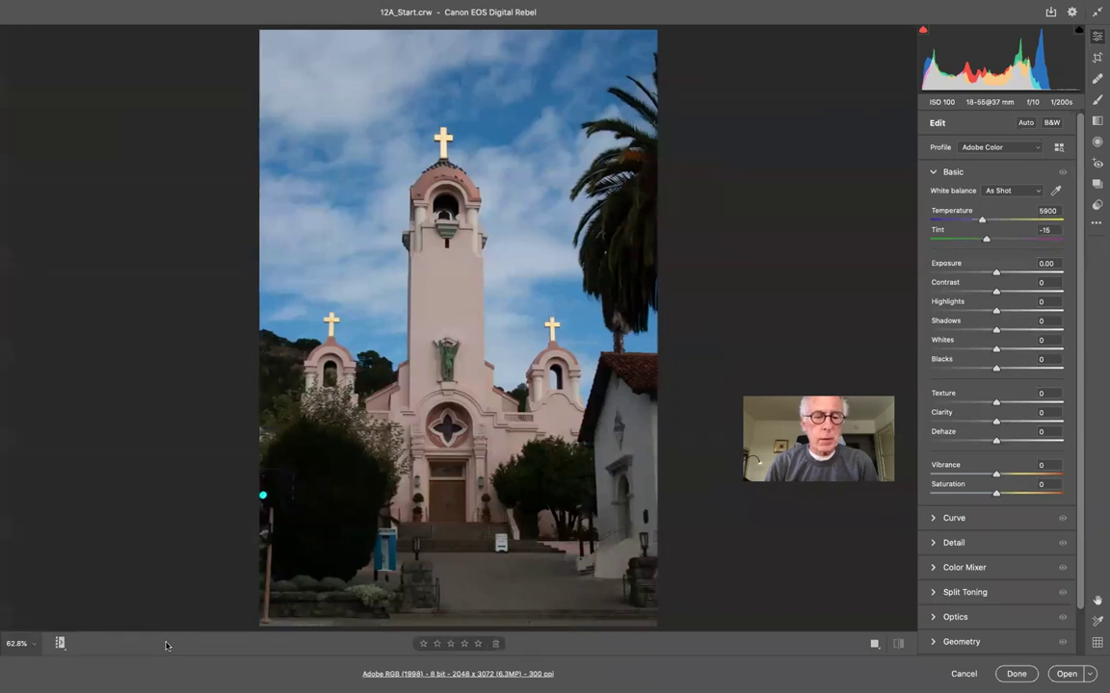
click(60, 644)
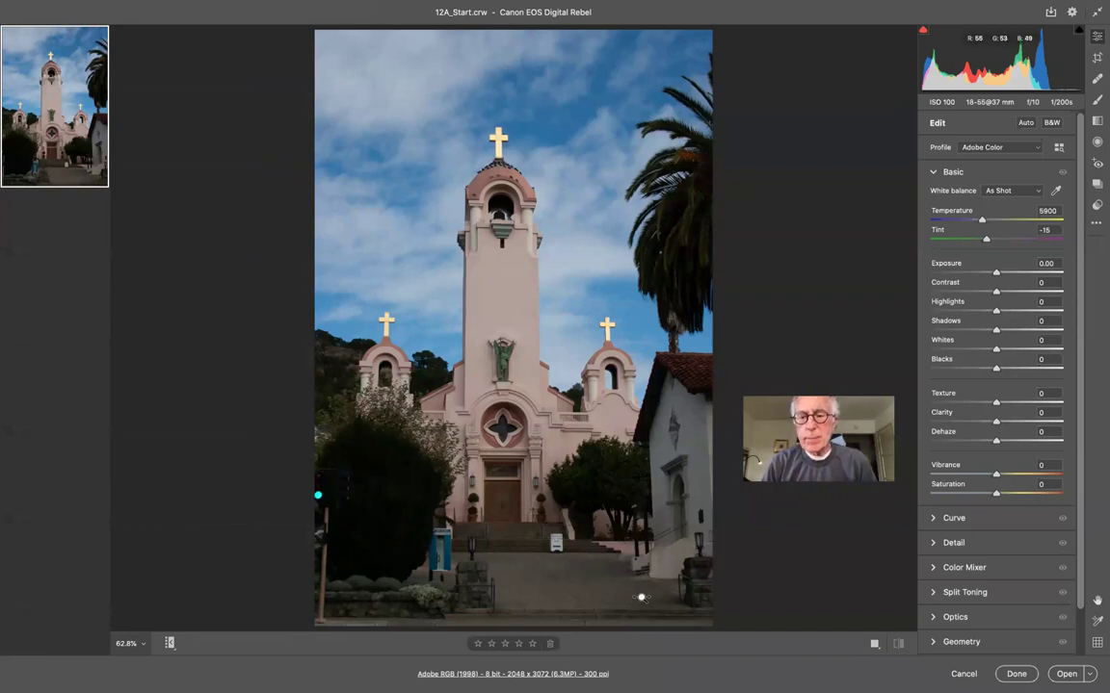
- Try a Temperature of 12500 on the mission photo and compare the result with the default settings
drag(996, 276, 996, 276)
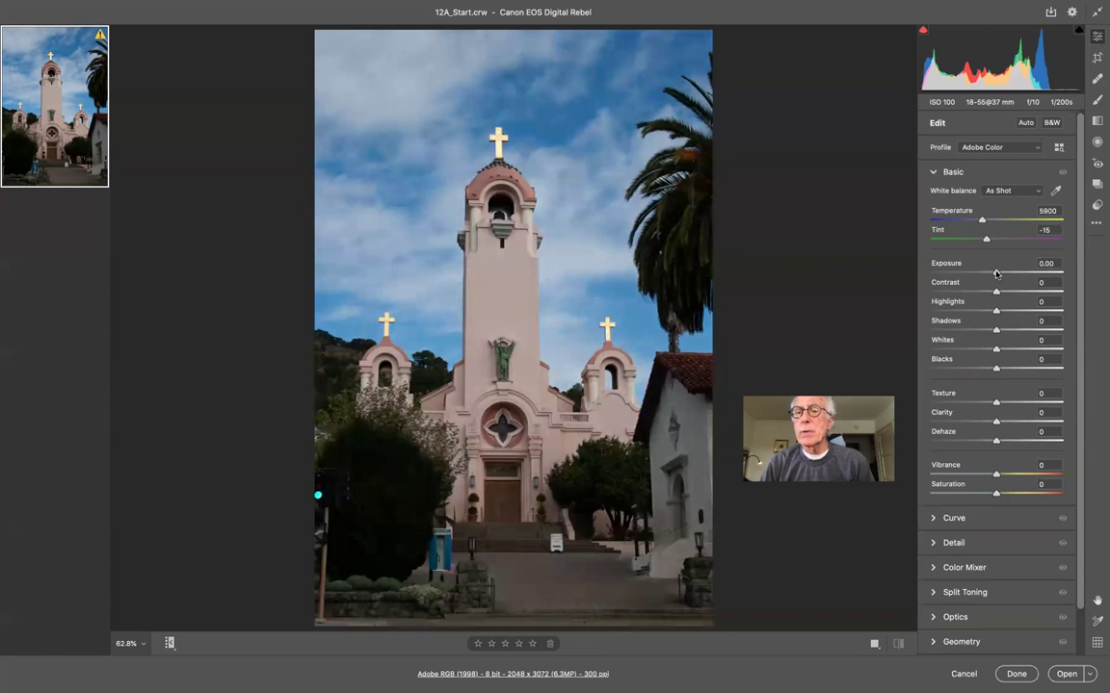
drag(982, 220, 1027, 221)
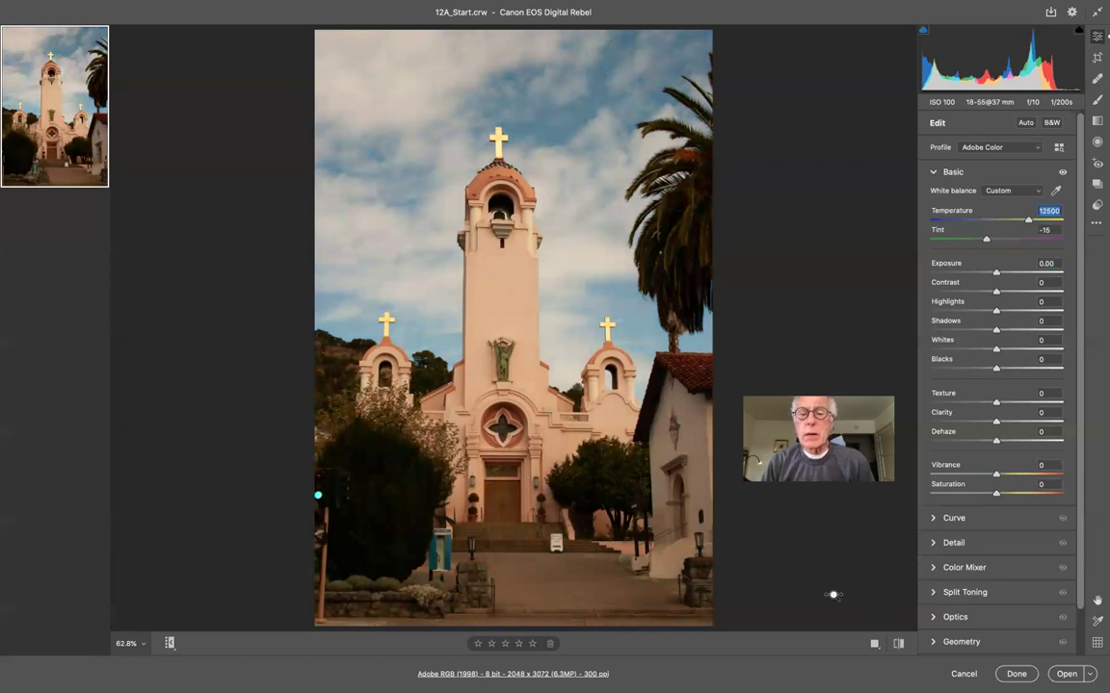
click(899, 644)
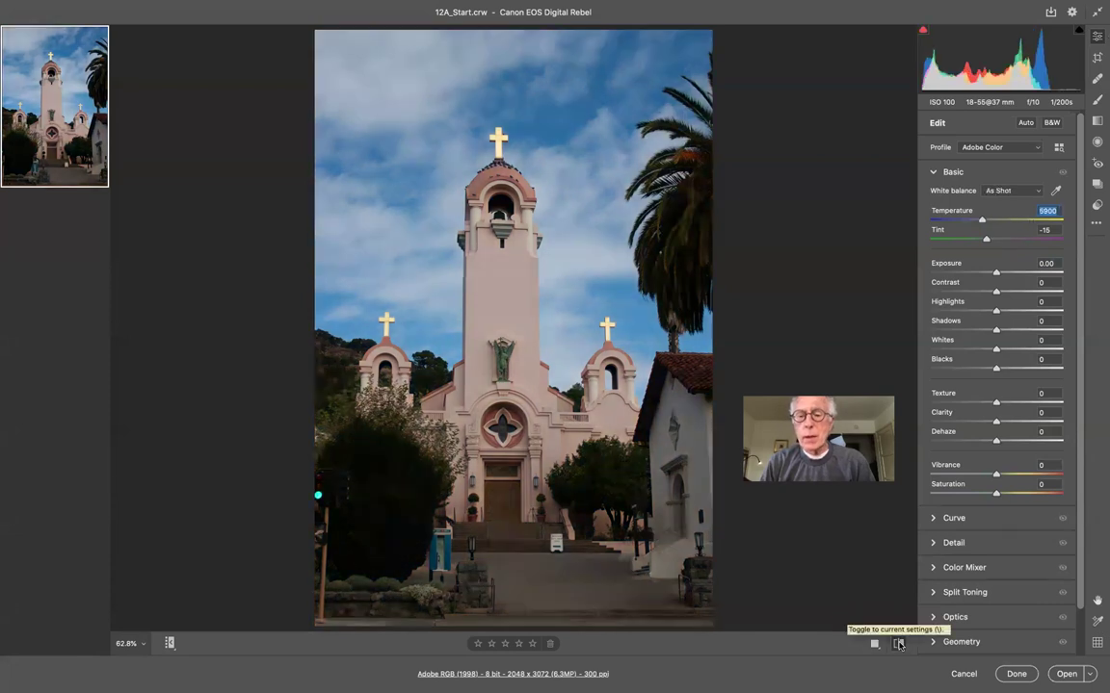
click(899, 645)
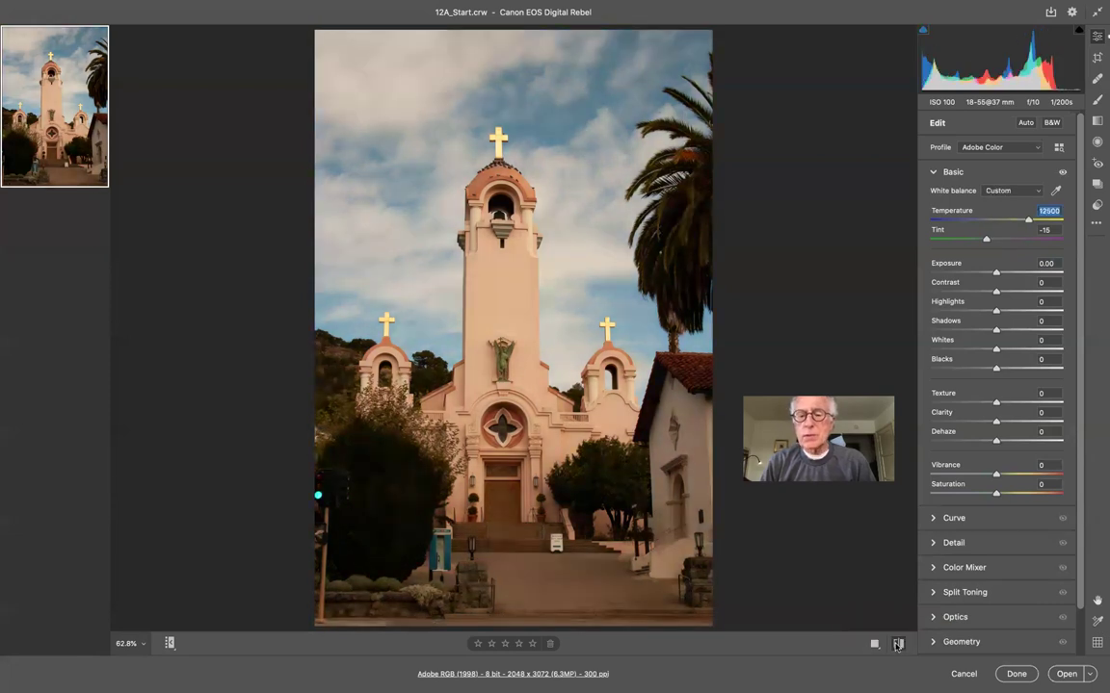
click(898, 645)
click(898, 645)
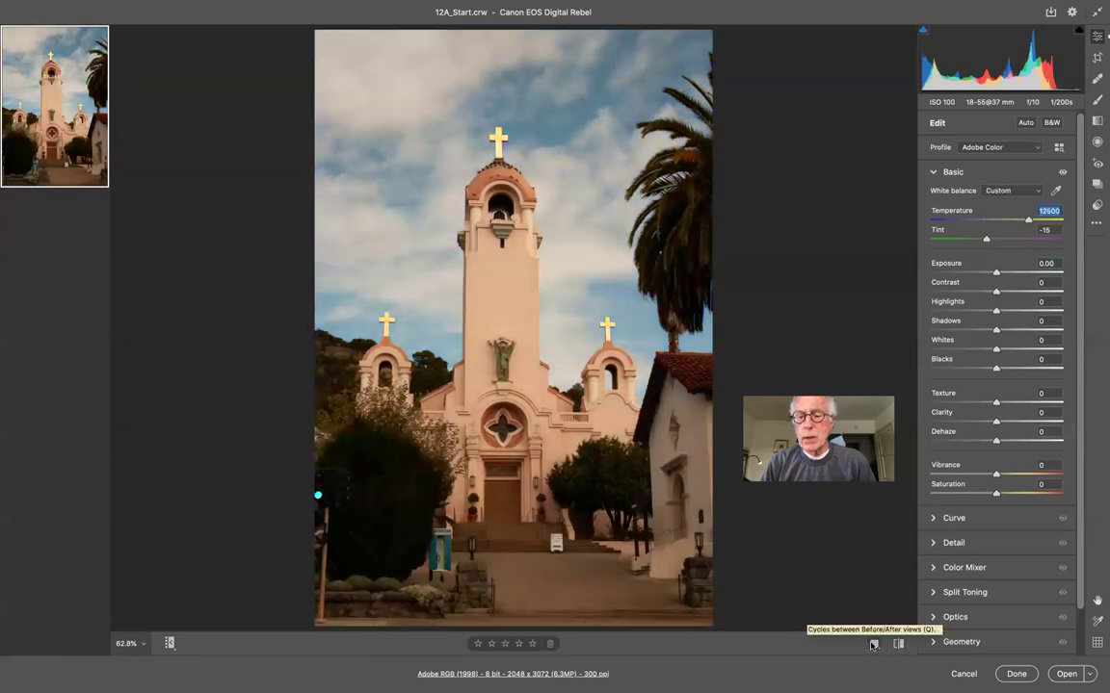
- Cycle through the side-by-side and split before/after views of the photo, and return to the single view
click(872, 644)
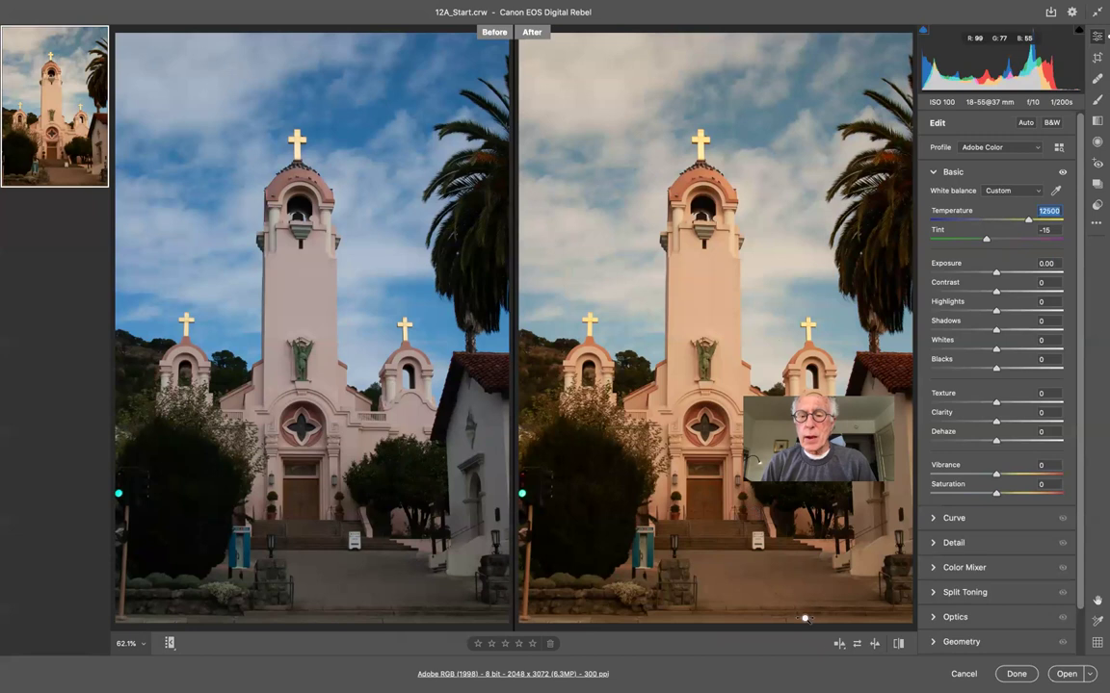
click(838, 645)
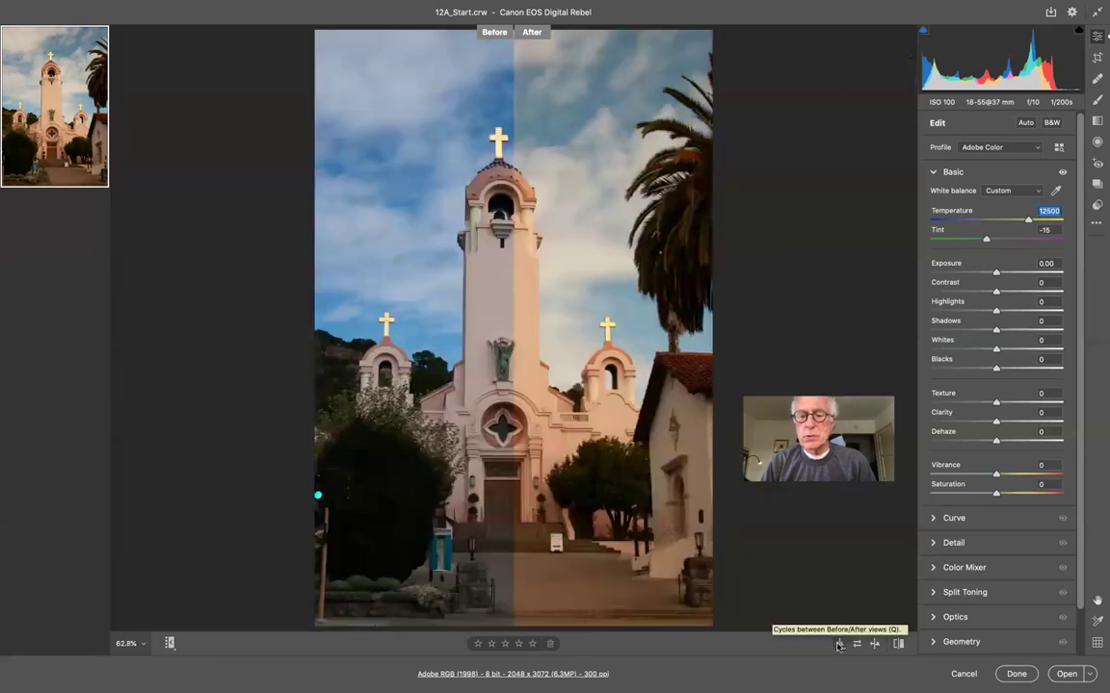
click(838, 645)
click(839, 646)
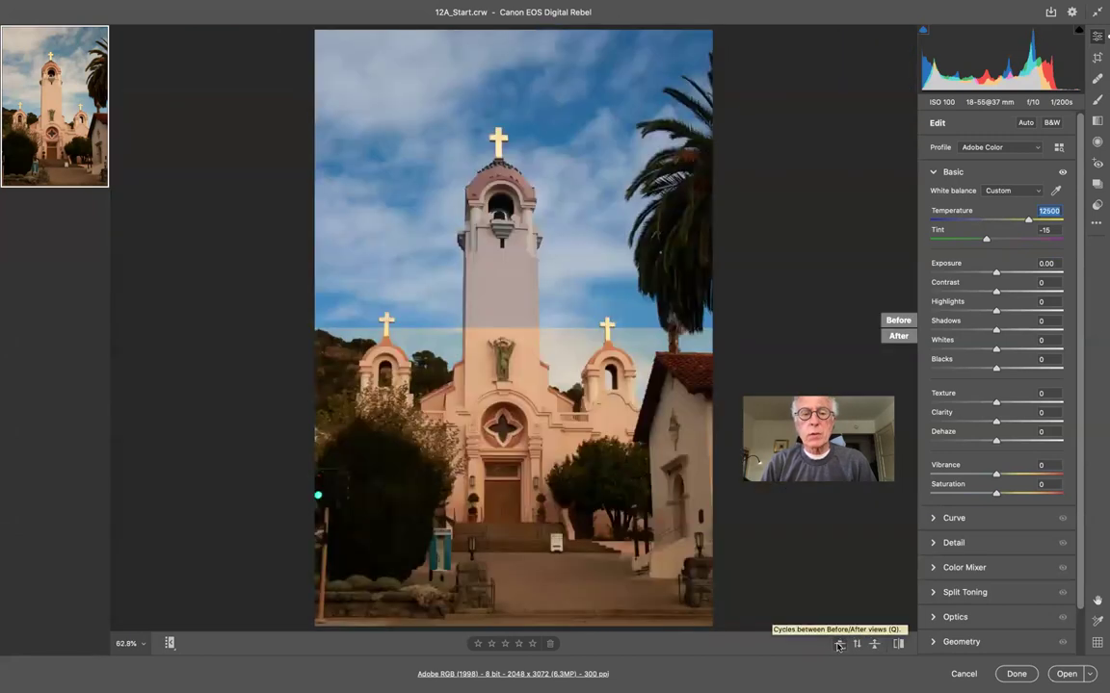
click(839, 647)
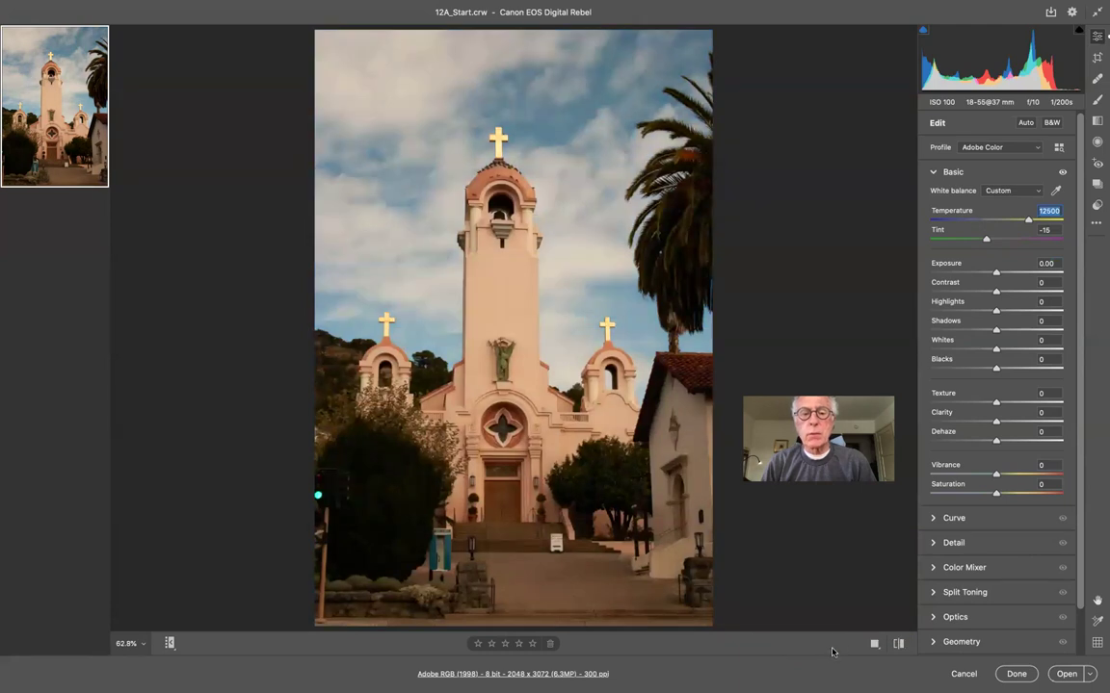
- Toggle the photo repeatedly between its default and current settings to compare them, ending on the default settings
click(898, 643)
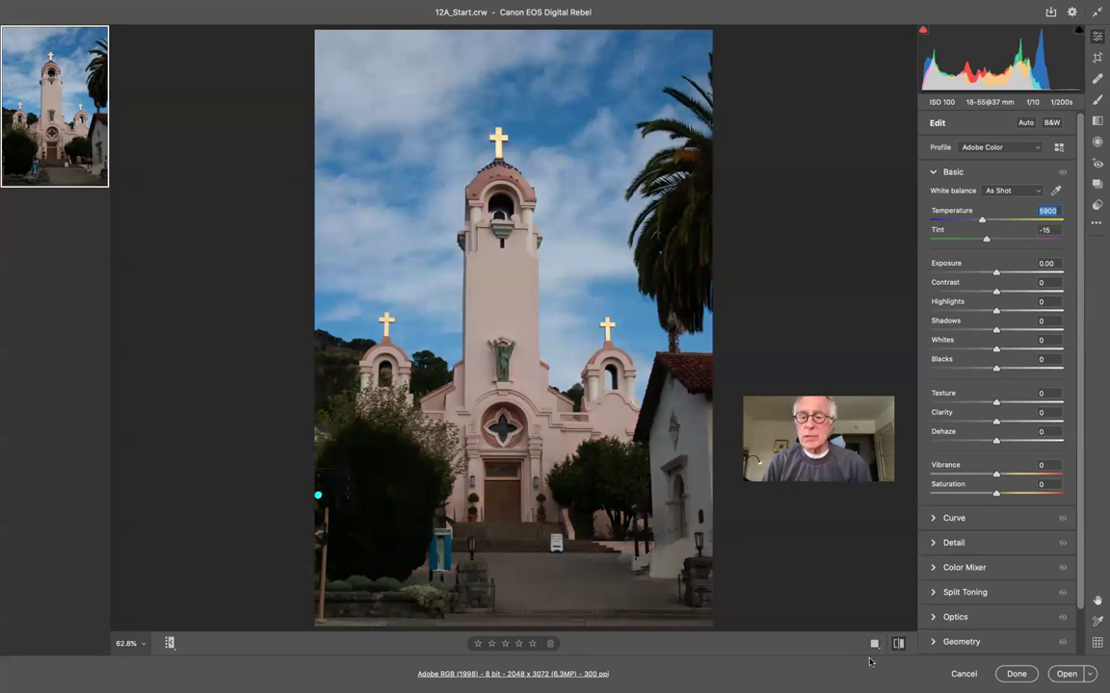
click(897, 643)
click(898, 643)
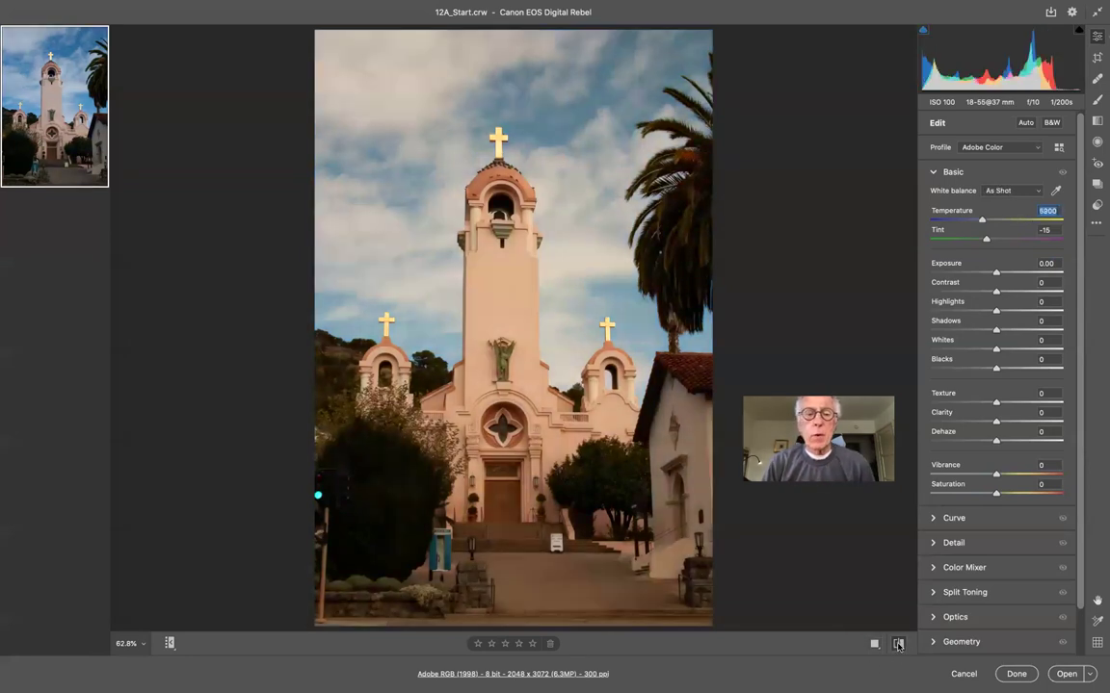
click(898, 643)
click(898, 643)
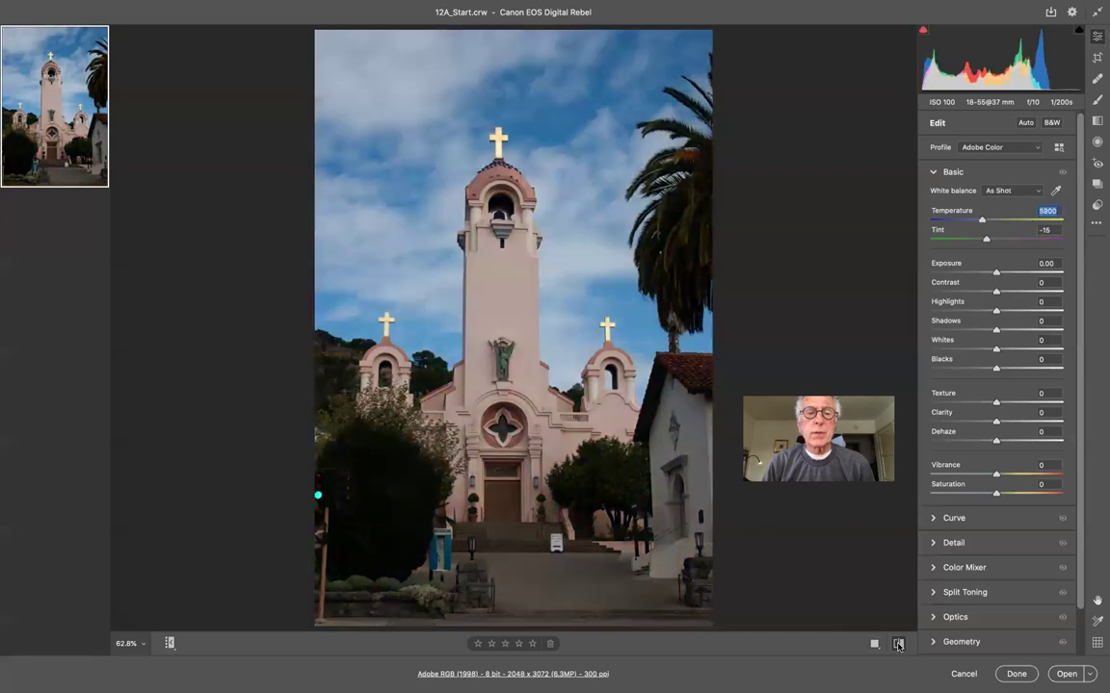
click(898, 643)
click(898, 644)
click(898, 644)
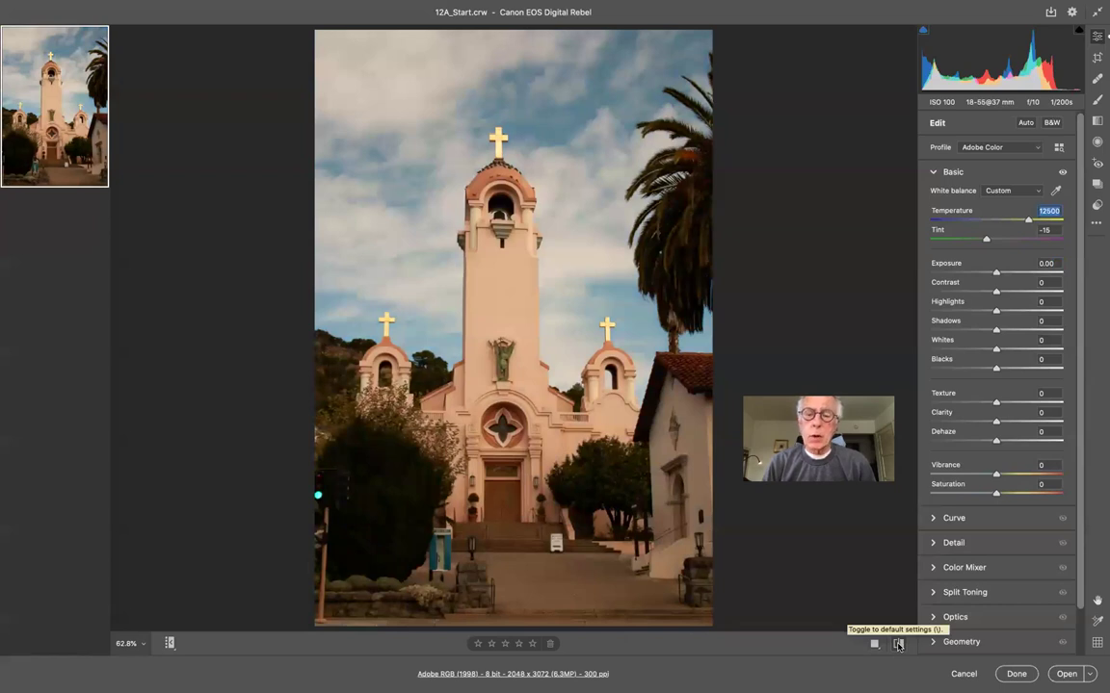
click(897, 643)
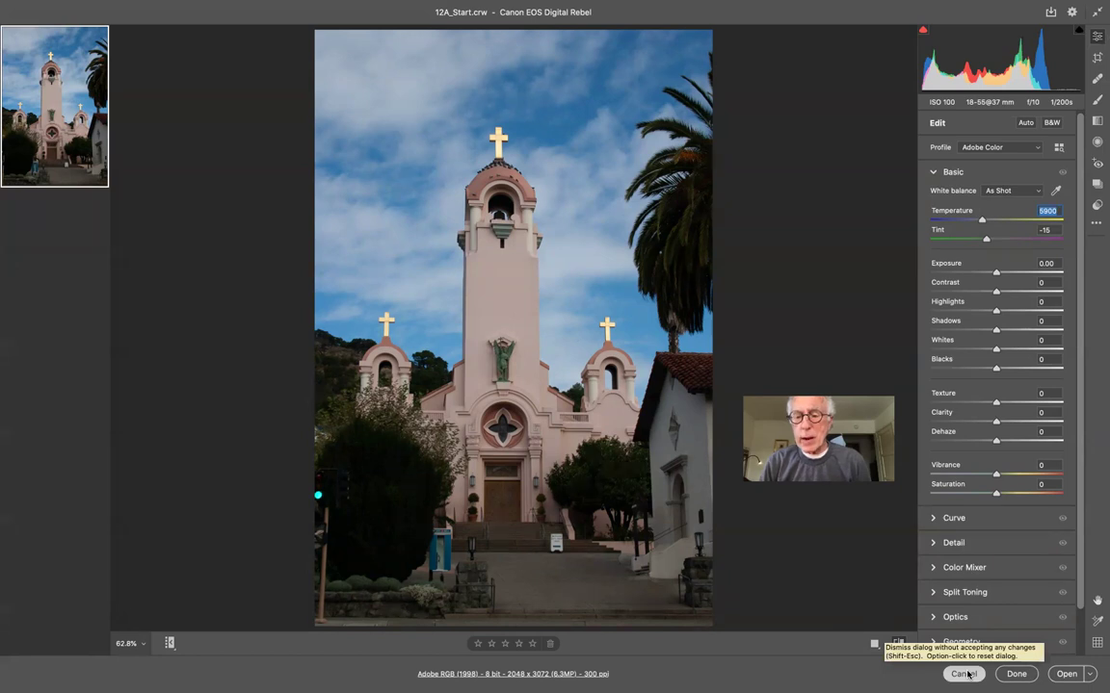
- Reset all Camera Raw adjustments made to the photo without closing the editor
key(alt)
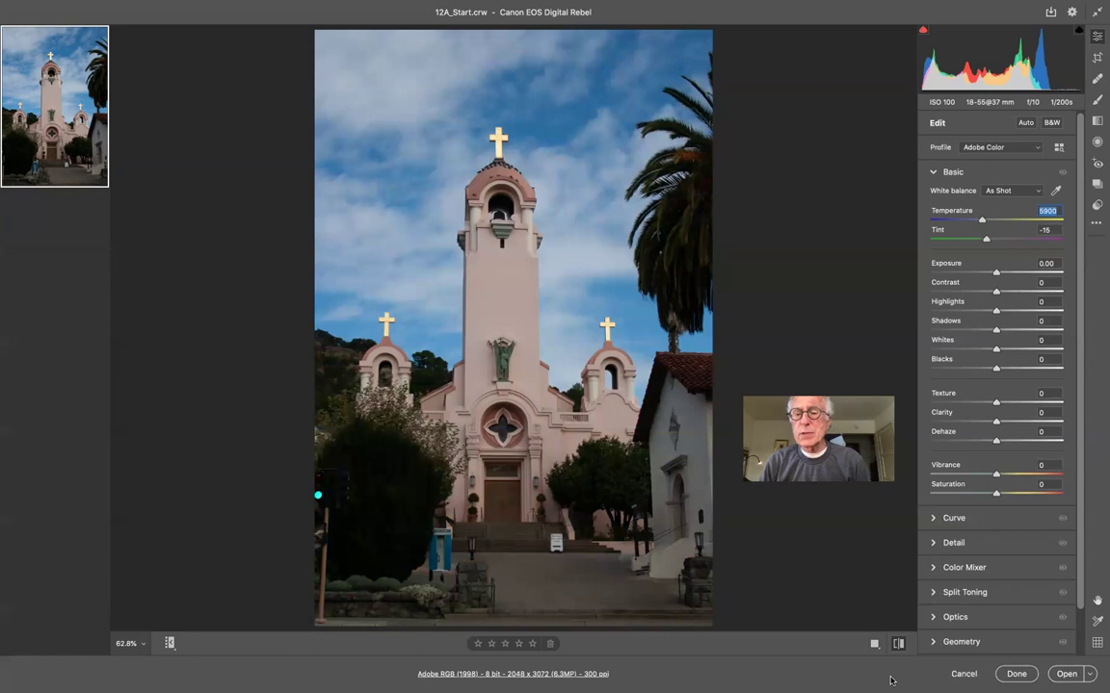
key(alt)
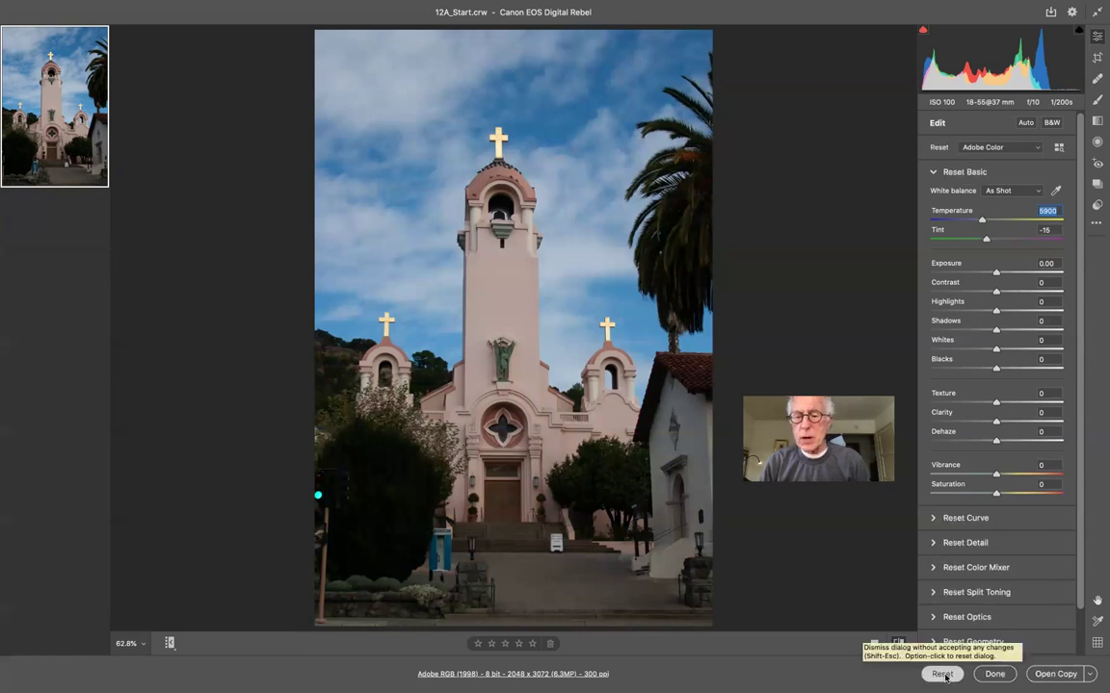
key(alt)
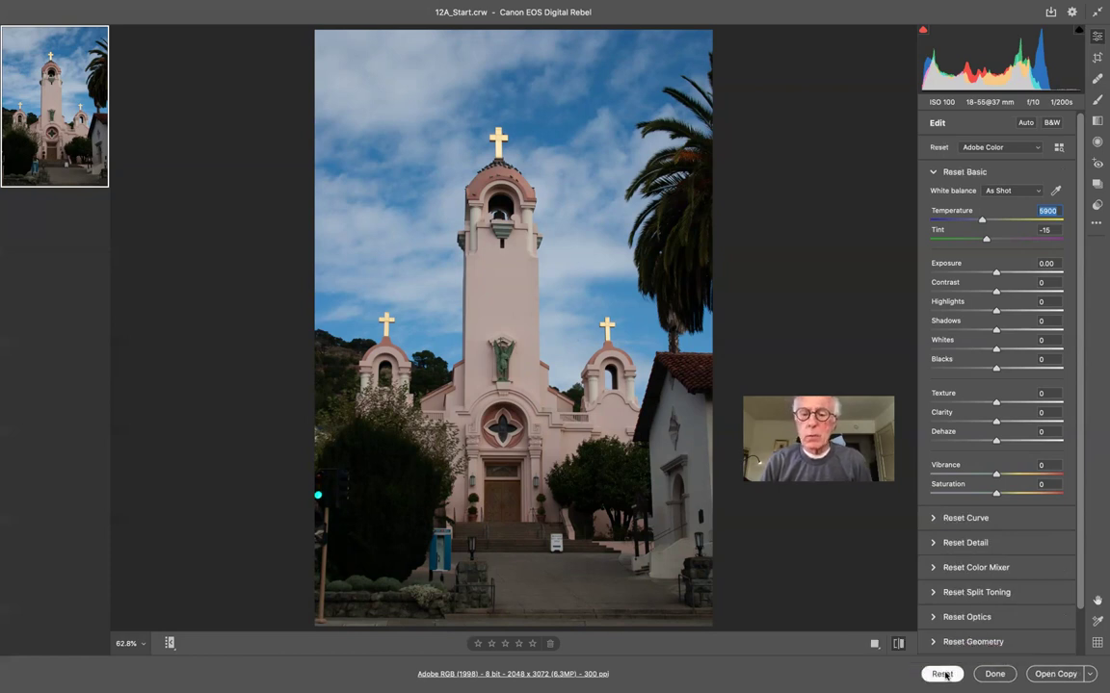
alt+click(944, 674)
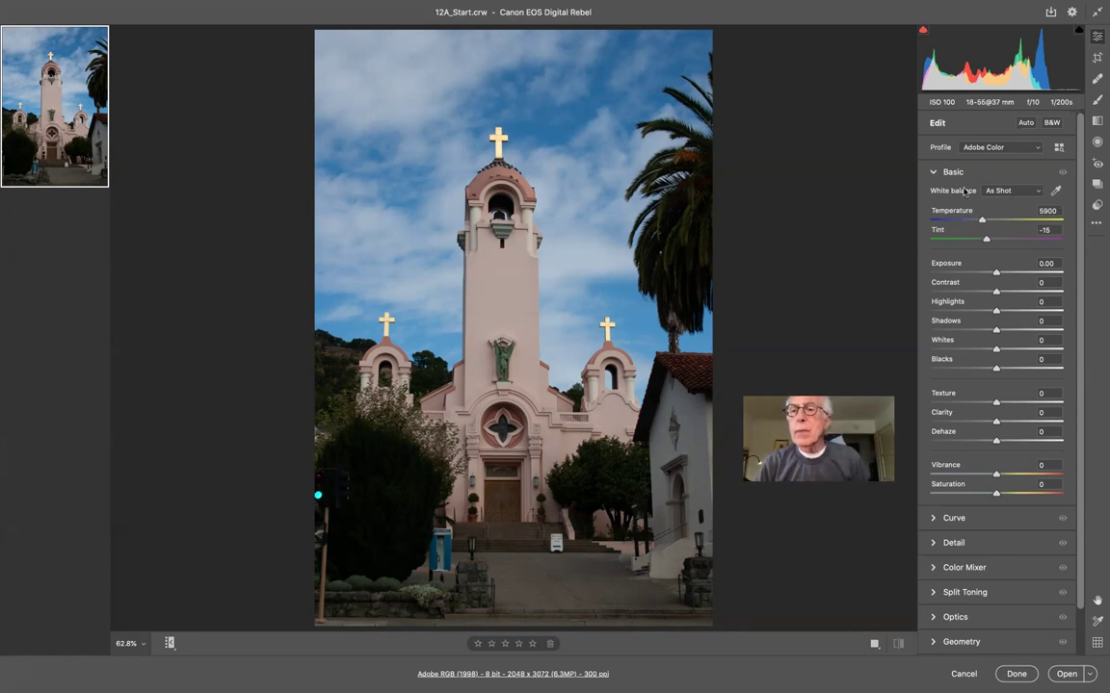
- Try the Cloudy white balance preset on the photo, and restore the As Shot white balance
click(1036, 193)
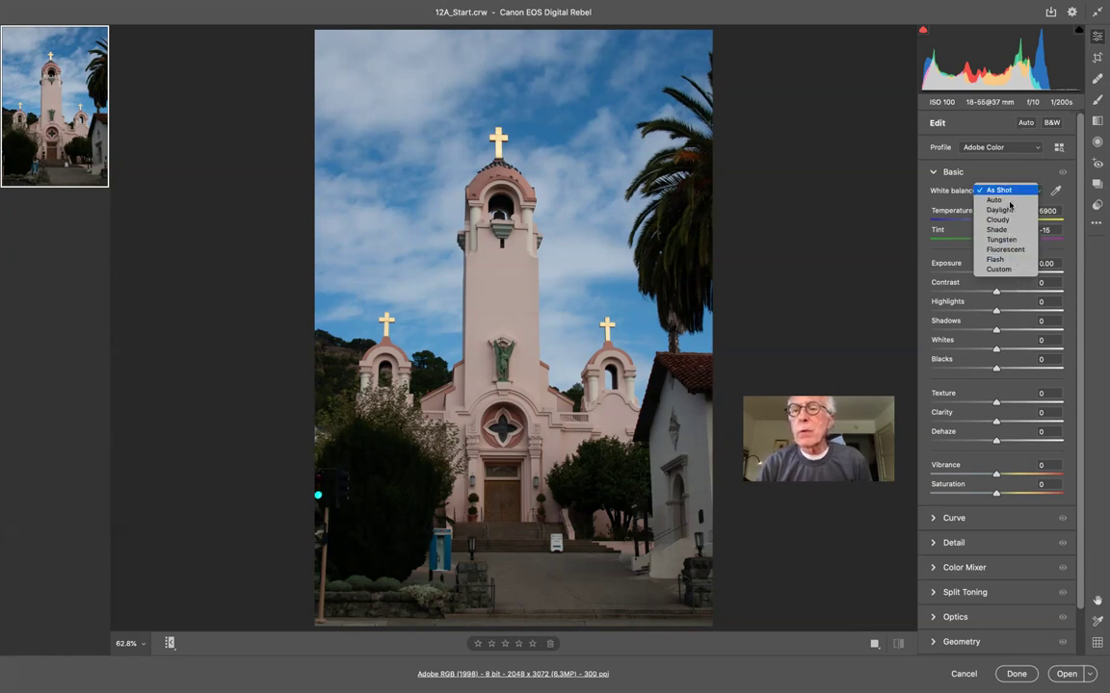
click(1005, 221)
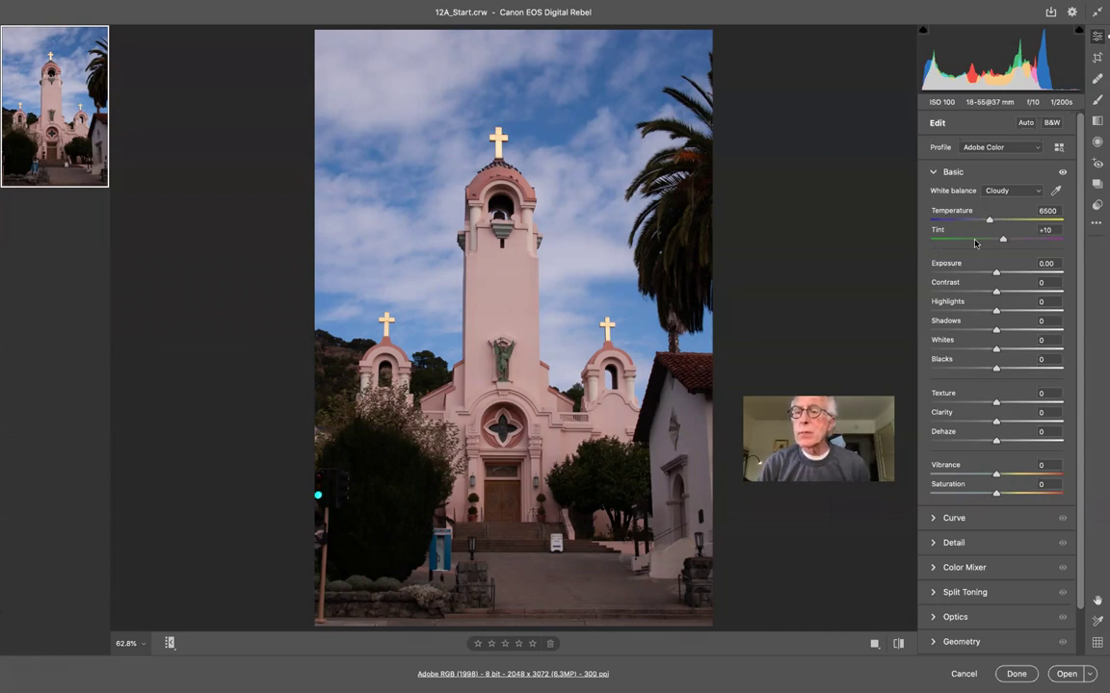
click(1031, 192)
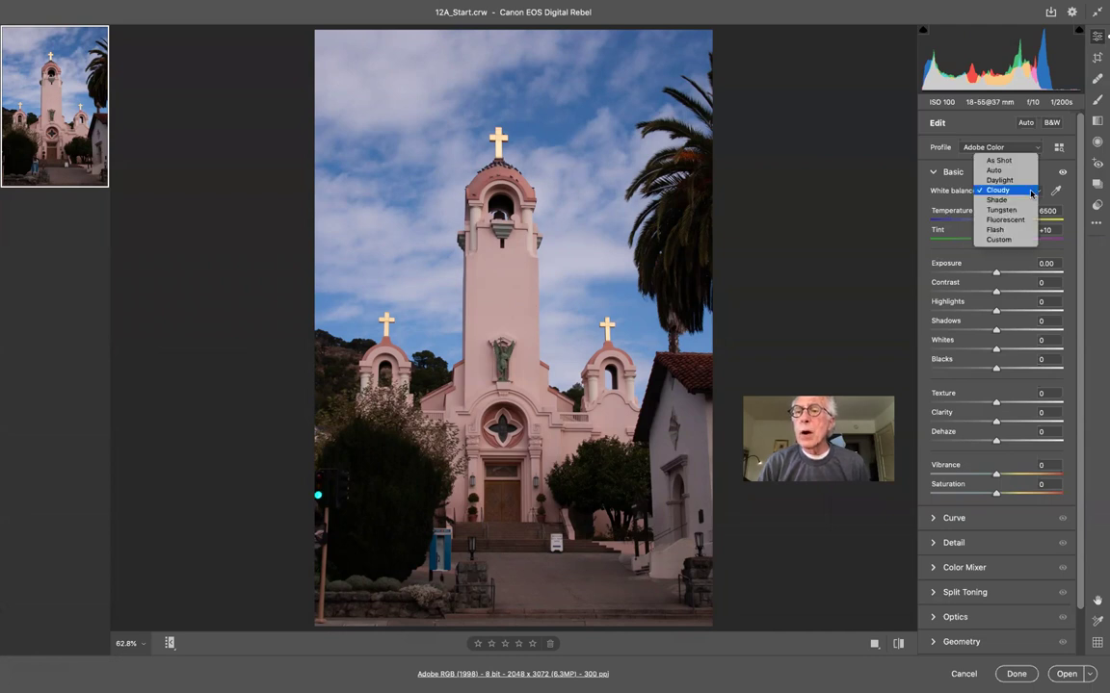
click(1021, 161)
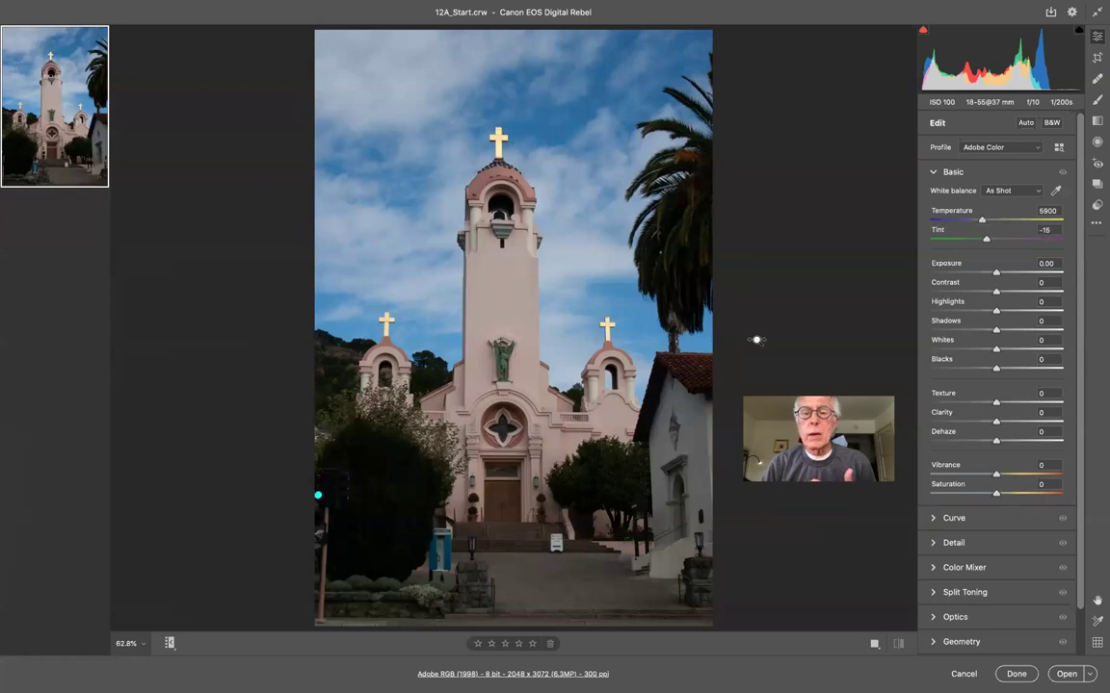
- Set the white balance to Cloudy and display the photo in the side-by-side before/after view
scroll(747, 341, up, 2)
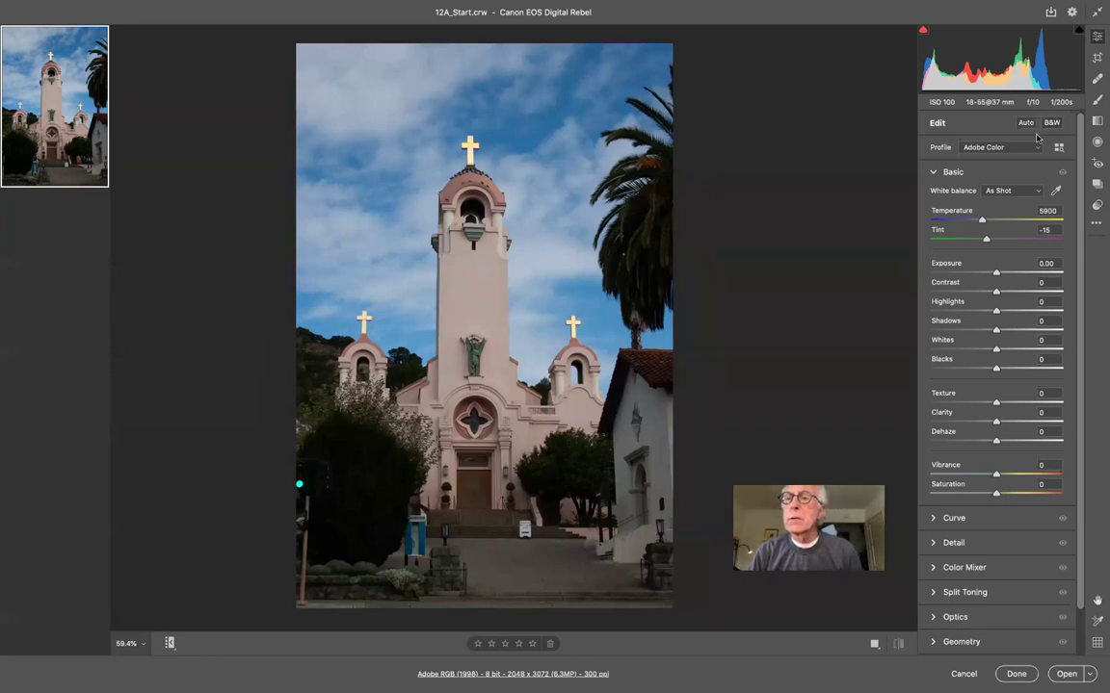
click(1018, 191)
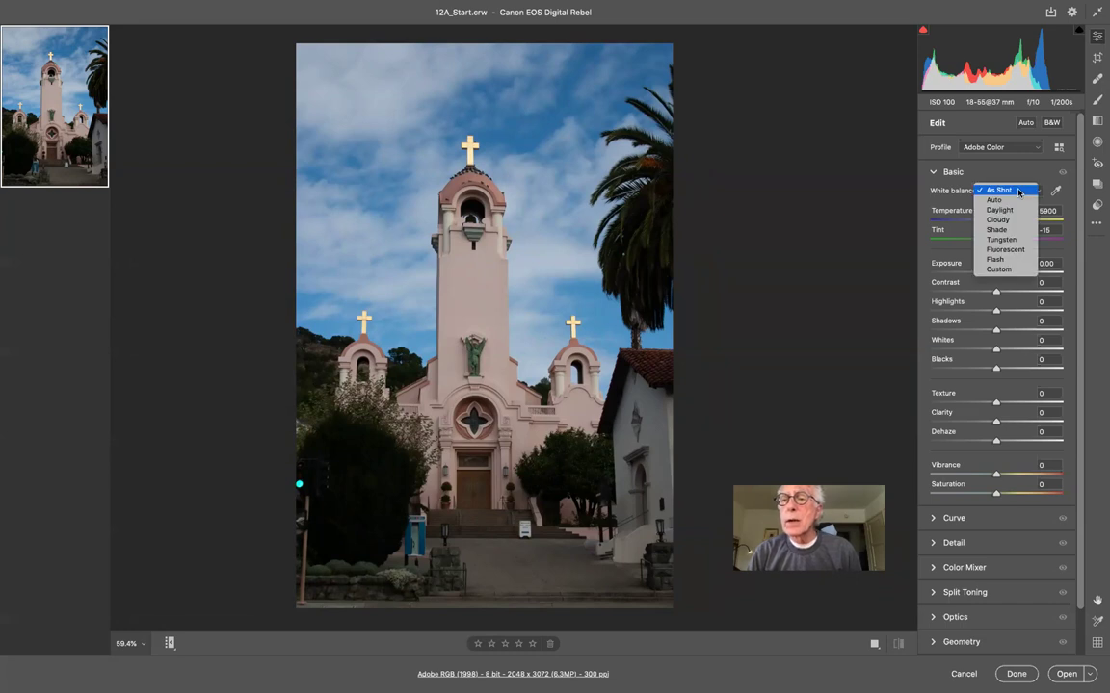
click(998, 219)
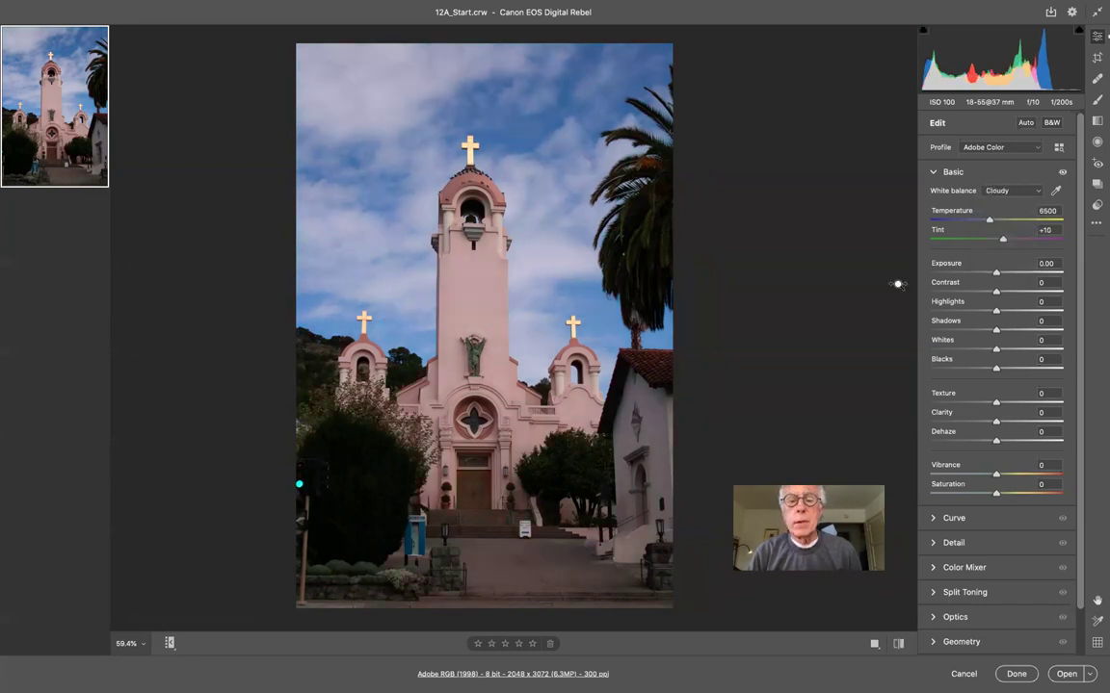
click(898, 644)
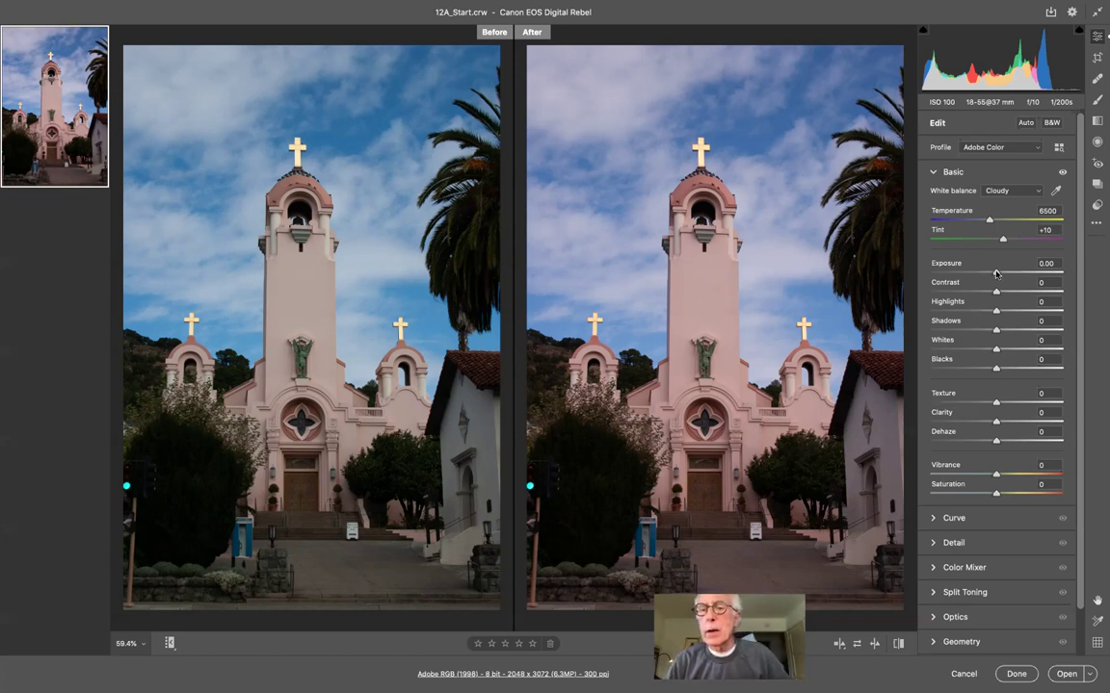
- Set the Exposure to +0.50, and try a Contrast of +10 before returning it to 0
drag(996, 274, 1002, 275)
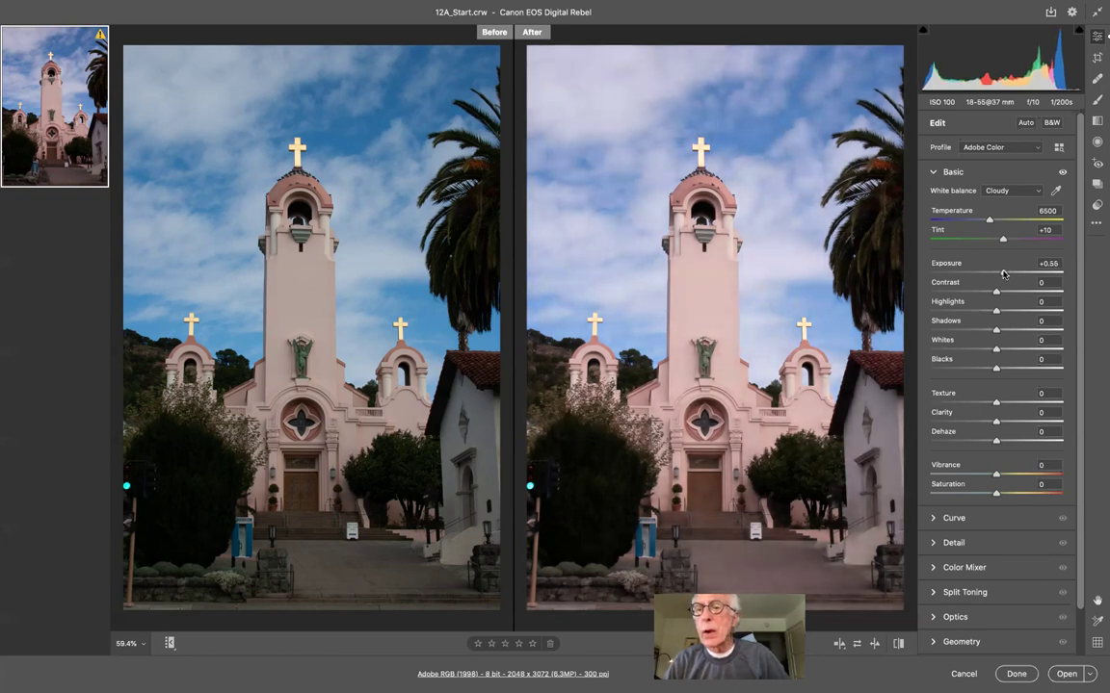
drag(1003, 275, 1002, 274)
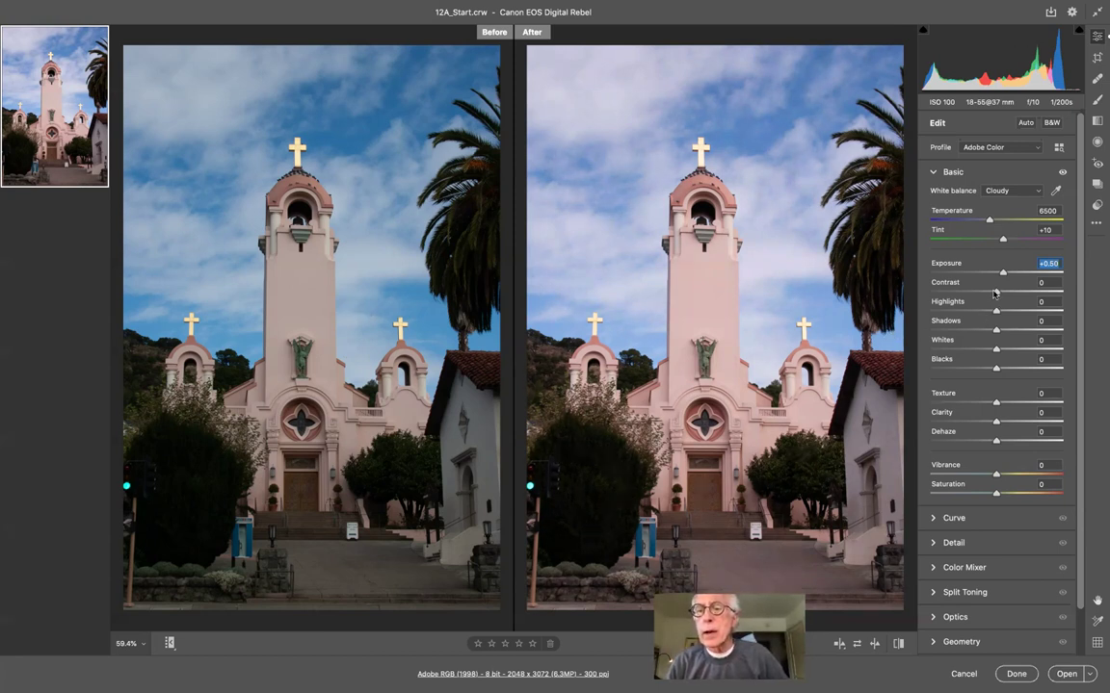
mouse_move(995, 292)
mouse_down()
mouse_move(1029, 291)
mouse_move(1001, 293)
mouse_up()
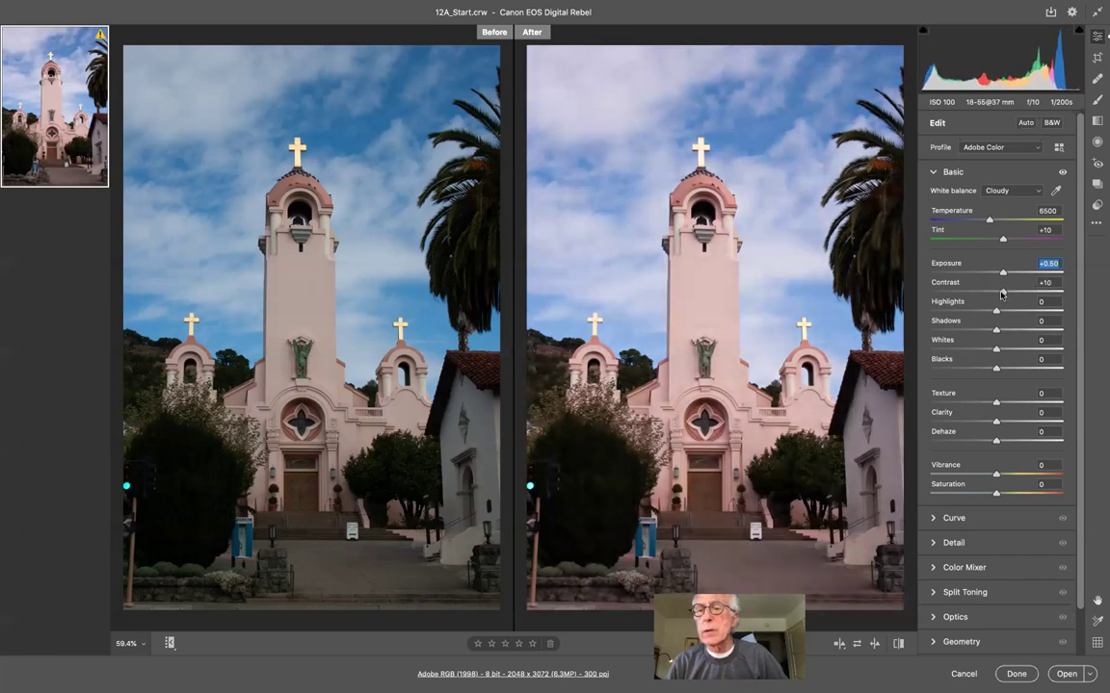
mouse_move(1002, 294)
mouse_down()
mouse_move(1052, 292)
mouse_move(969, 292)
mouse_move(1012, 315)
mouse_move(1062, 302)
mouse_move(958, 301)
mouse_move(994, 304)
mouse_up()
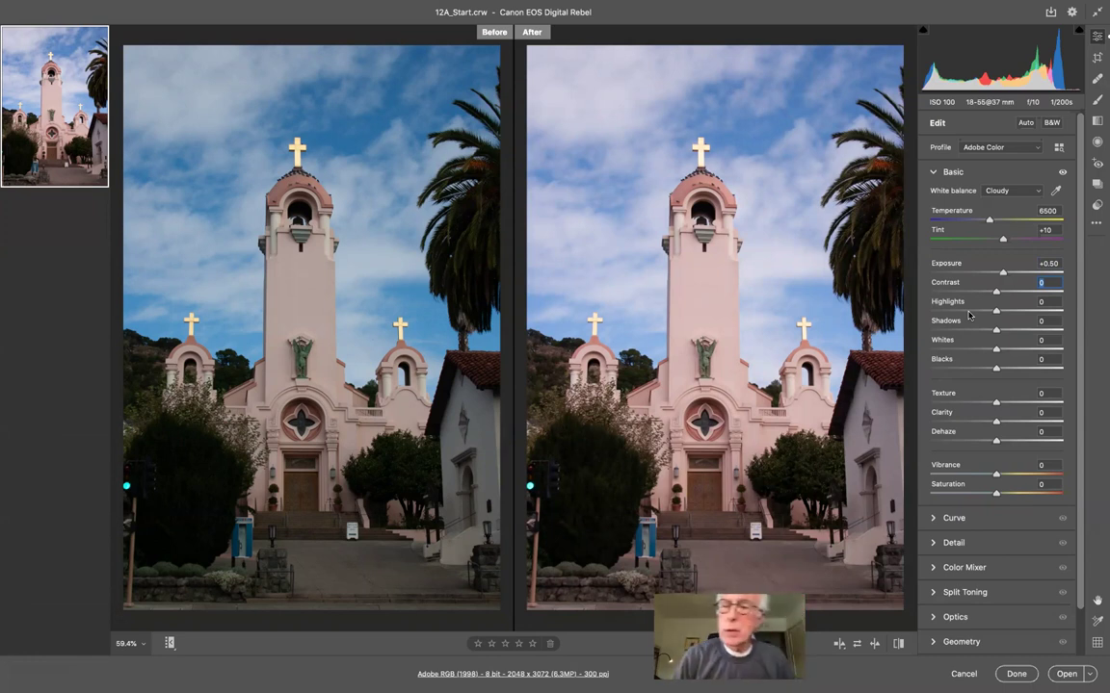
- Set the photo's Highlights to -20, Shadows to +70, Whites to +19 and Blacks to -10
drag(993, 312, 981, 313)
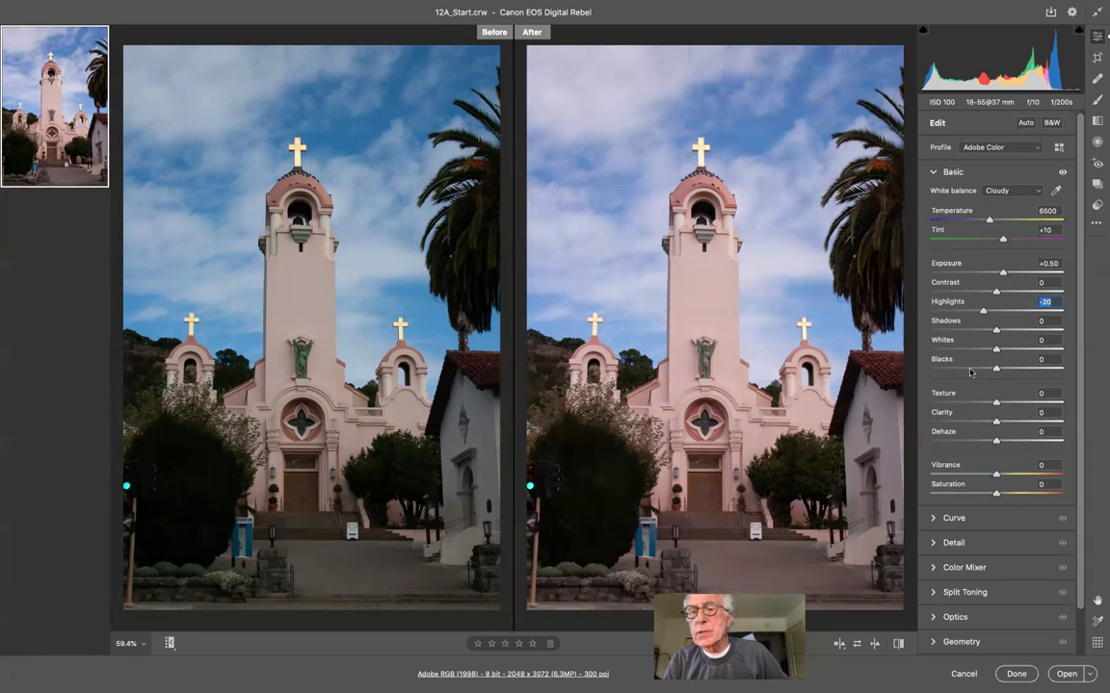
drag(996, 331, 1003, 332)
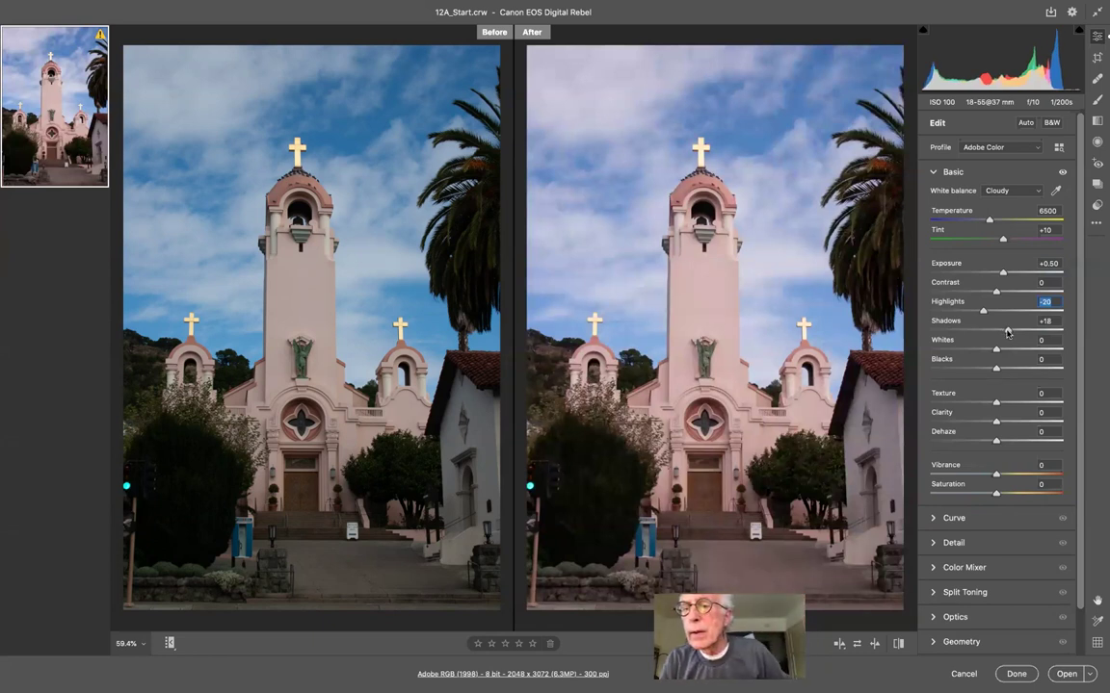
mouse_move(1003, 332)
mouse_down()
mouse_move(1028, 333)
mouse_move(995, 345)
mouse_up()
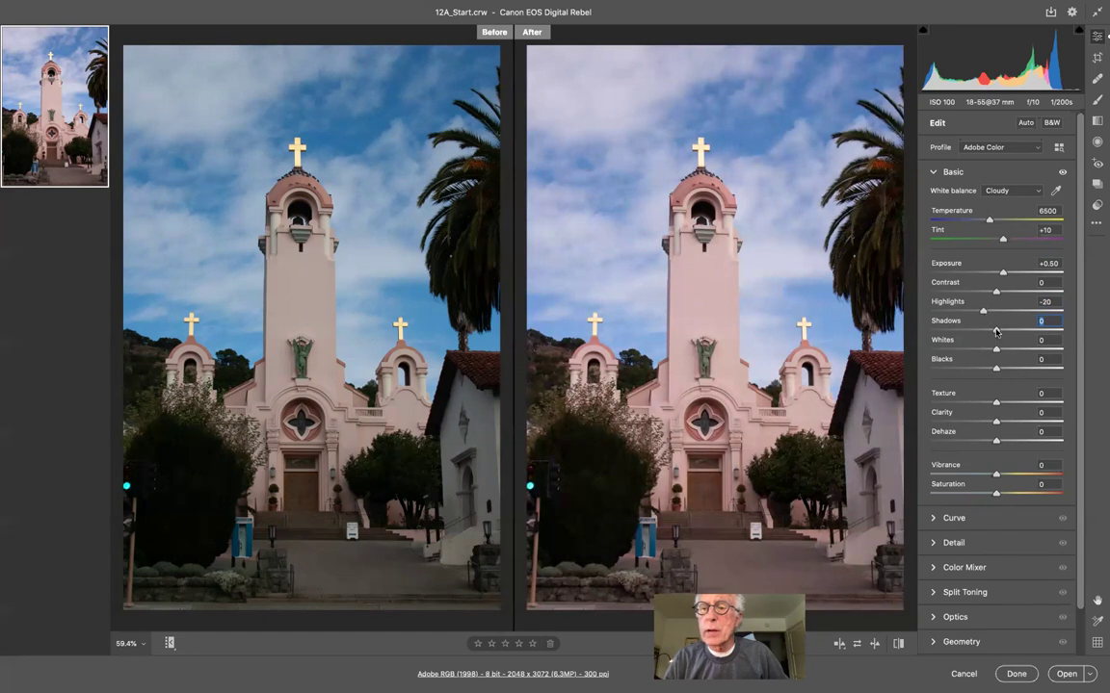
drag(996, 332, 1037, 329)
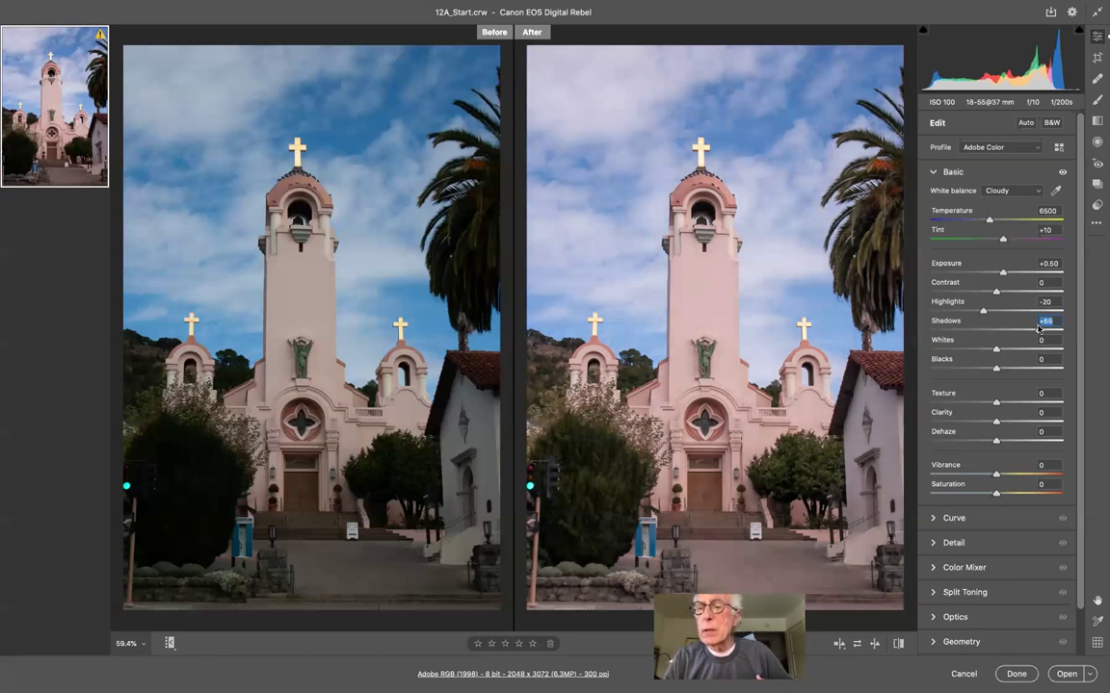
drag(1041, 326, 1037, 328)
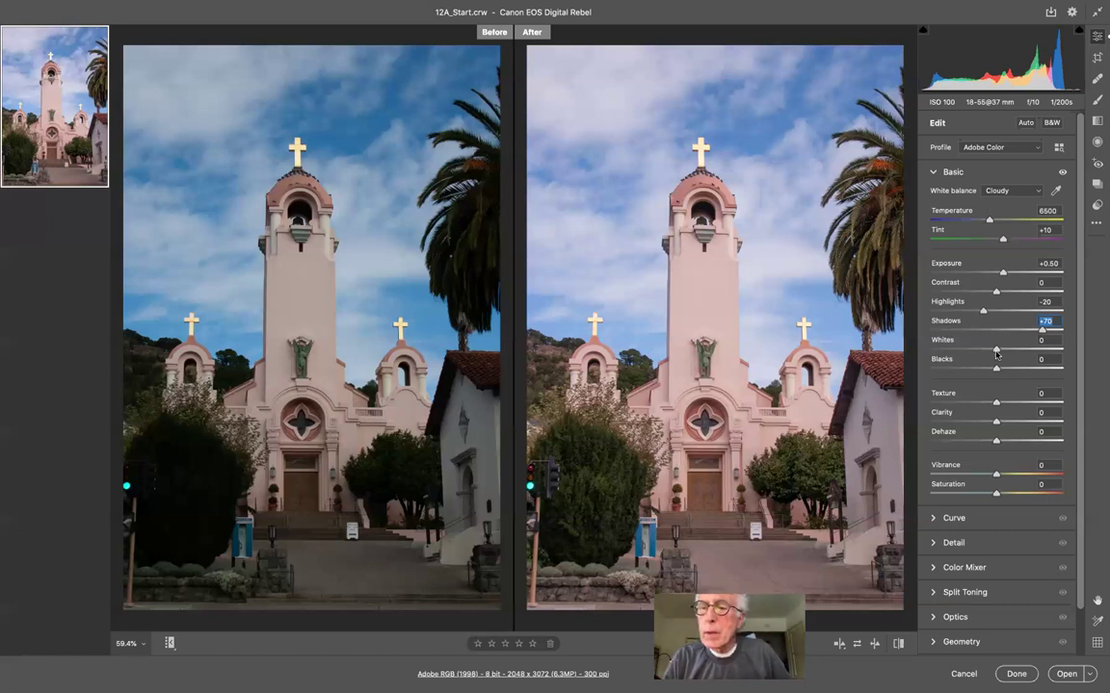
mouse_move(997, 350)
mouse_down()
mouse_move(1031, 354)
mouse_move(1008, 360)
mouse_up()
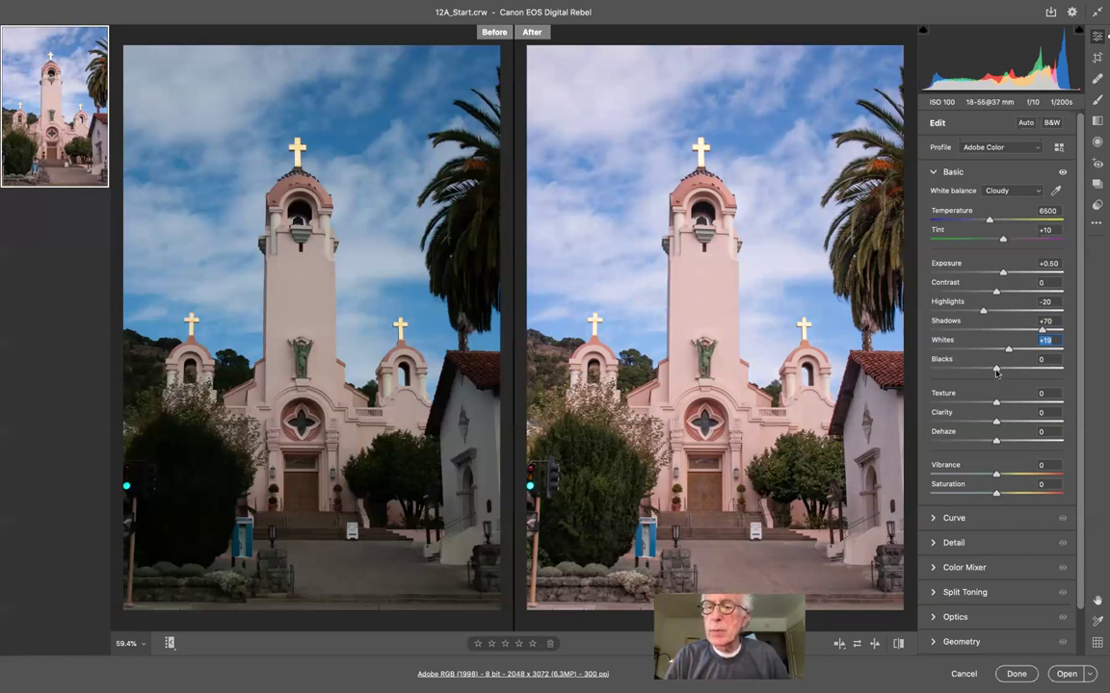
drag(996, 373, 988, 373)
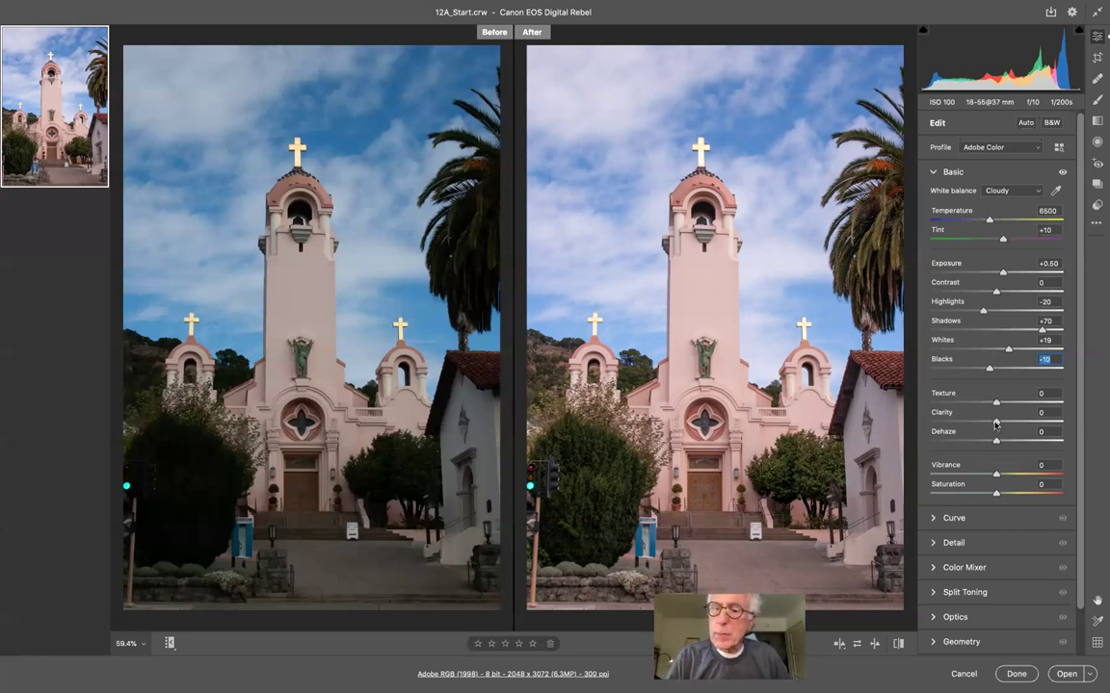
- Set the Clarity to +20, trying a strongly negative value of -91 in between, and set the Vibrance to +20
drag(995, 424, 1008, 424)
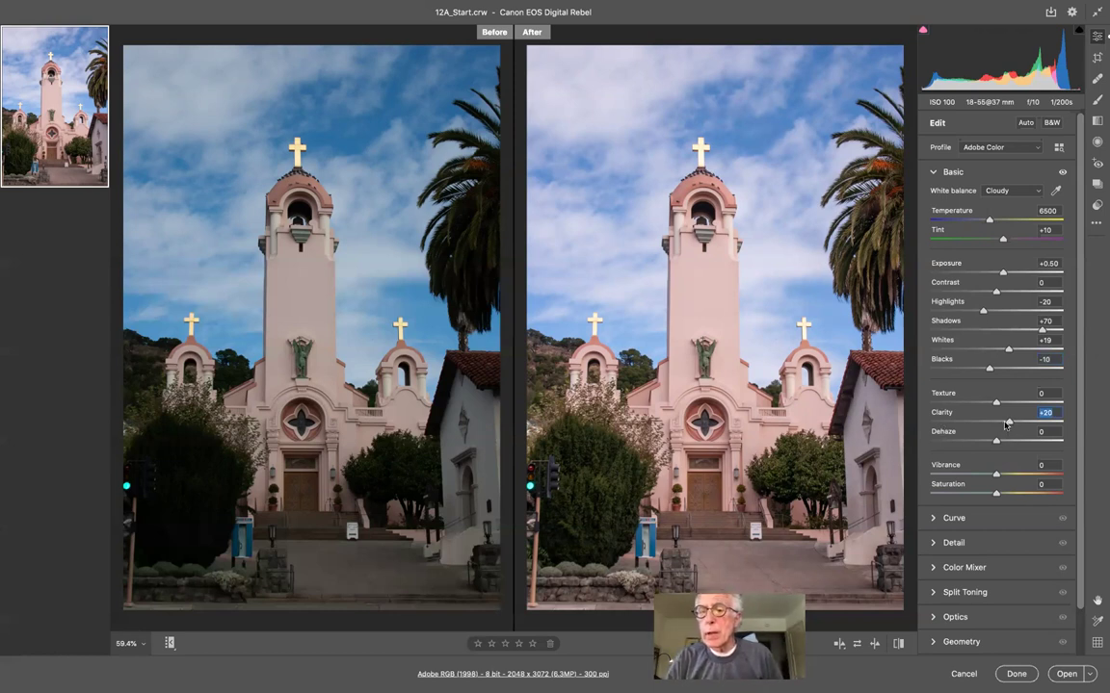
drag(1007, 424, 937, 433)
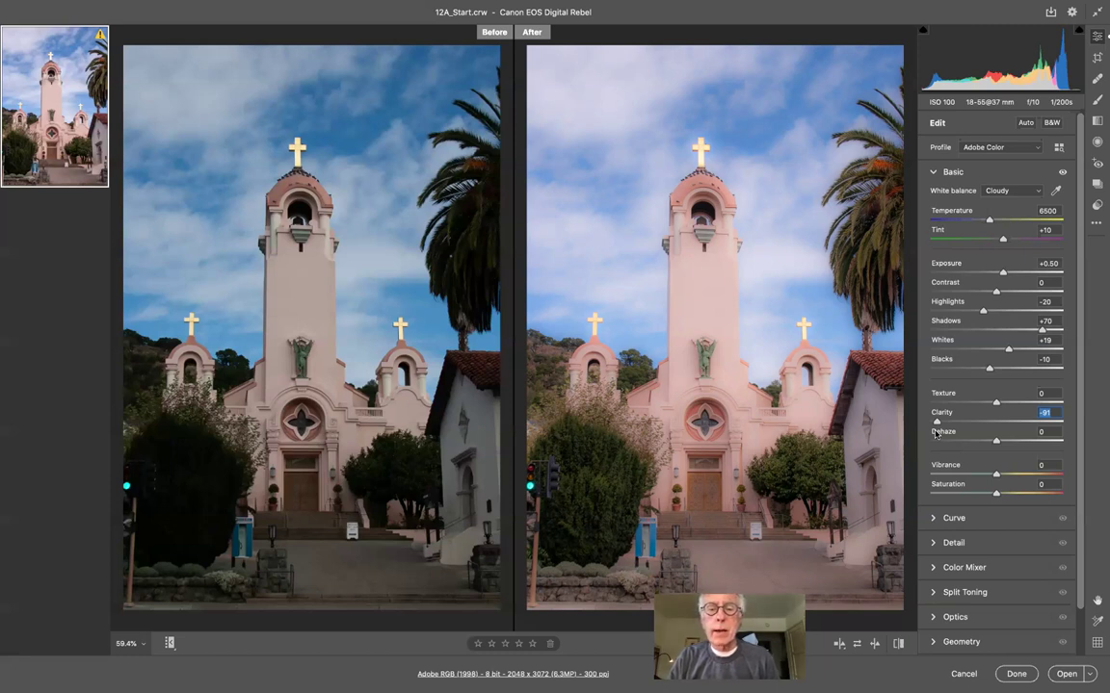
drag(936, 433, 1008, 422)
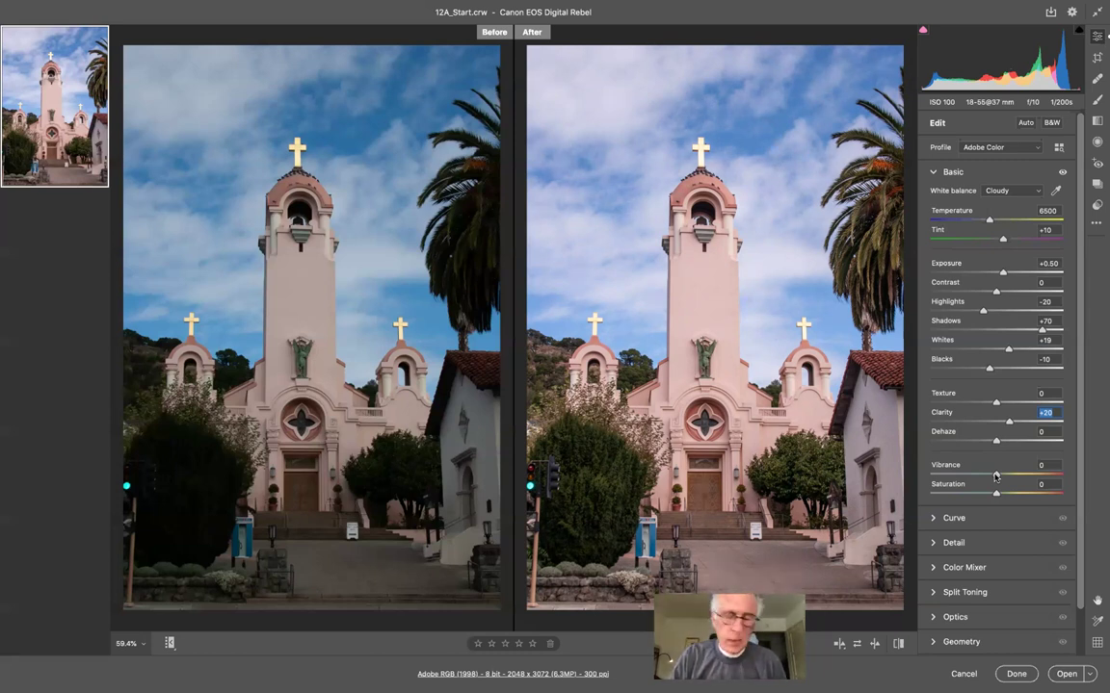
drag(996, 475, 1008, 476)
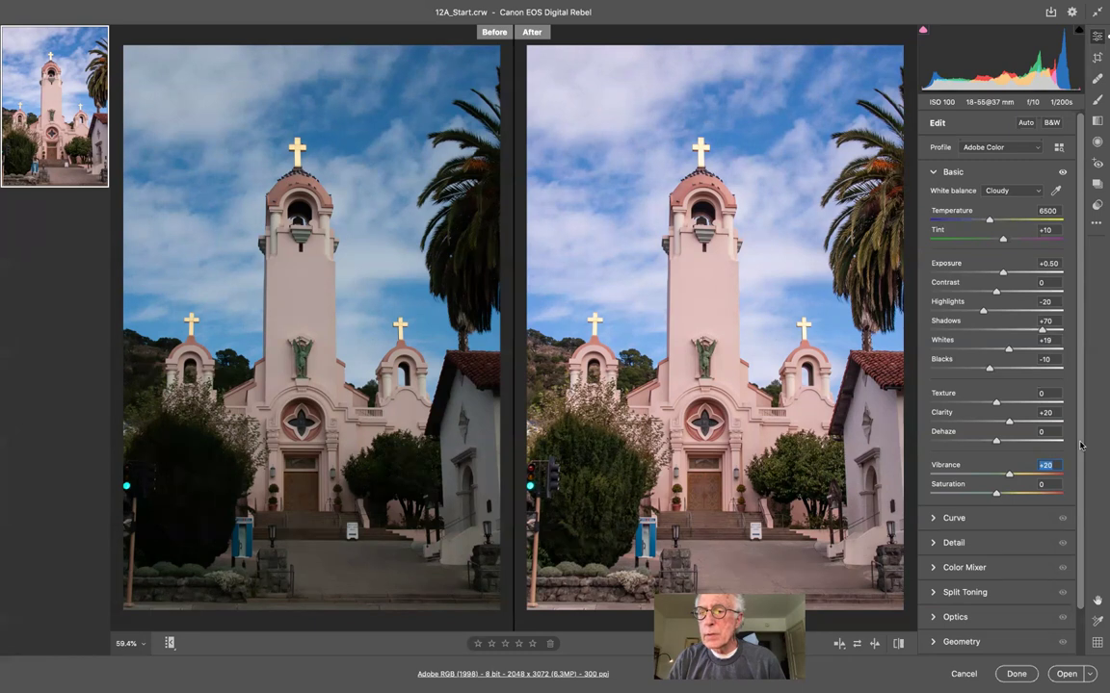
- Collapse the Basic adjustments and examine the controls offered under Detail, Color Mixer, Split Toning, Optics and Geometry
scroll(1083, 446, down, 2)
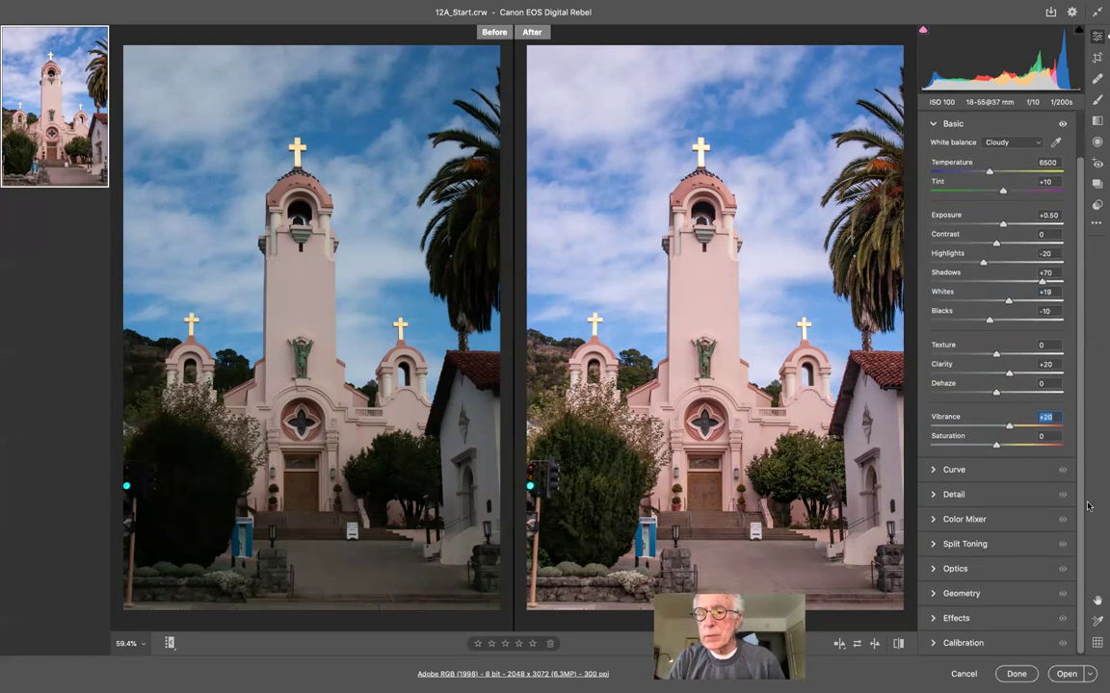
scroll(963, 241, up, 2)
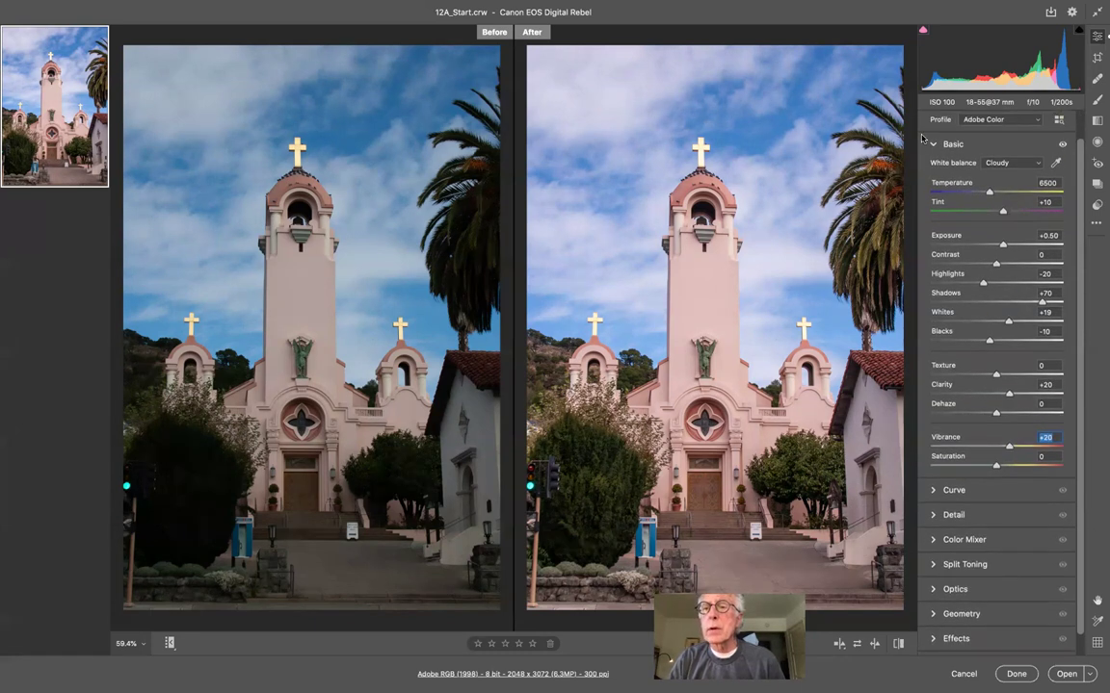
click(934, 146)
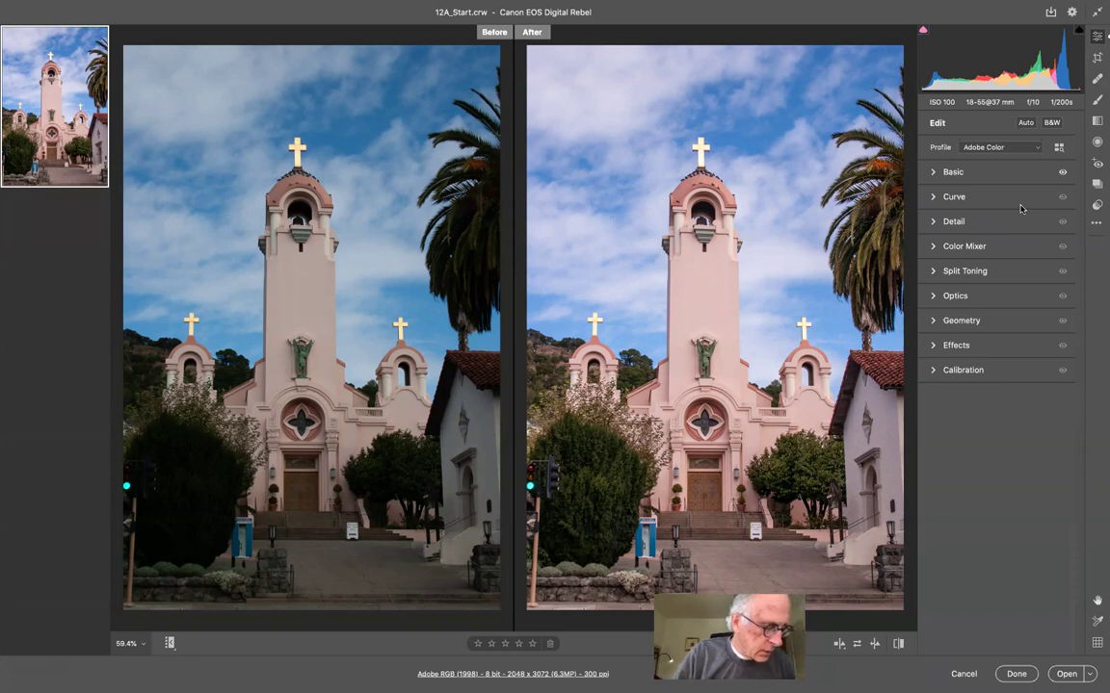
click(933, 222)
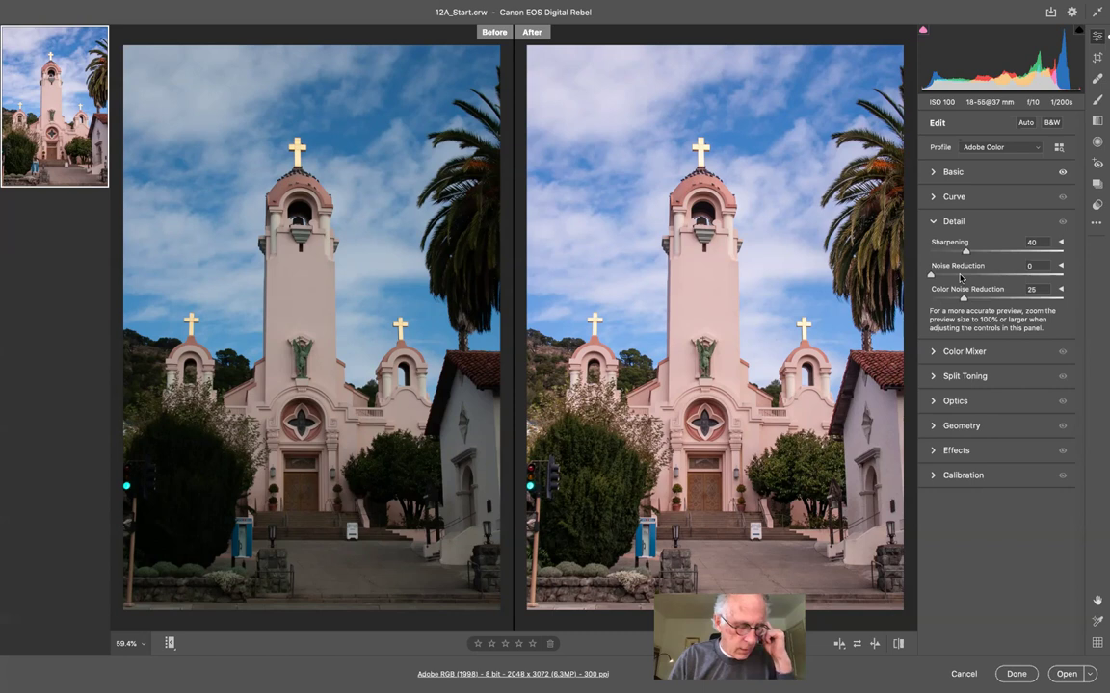
click(932, 224)
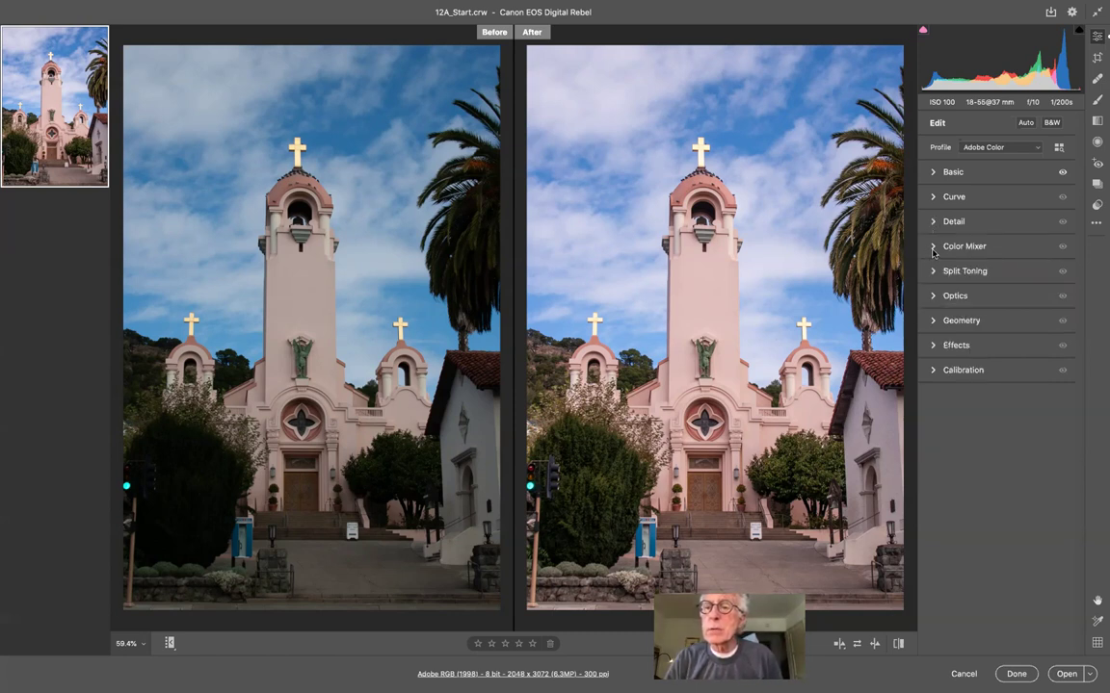
click(933, 248)
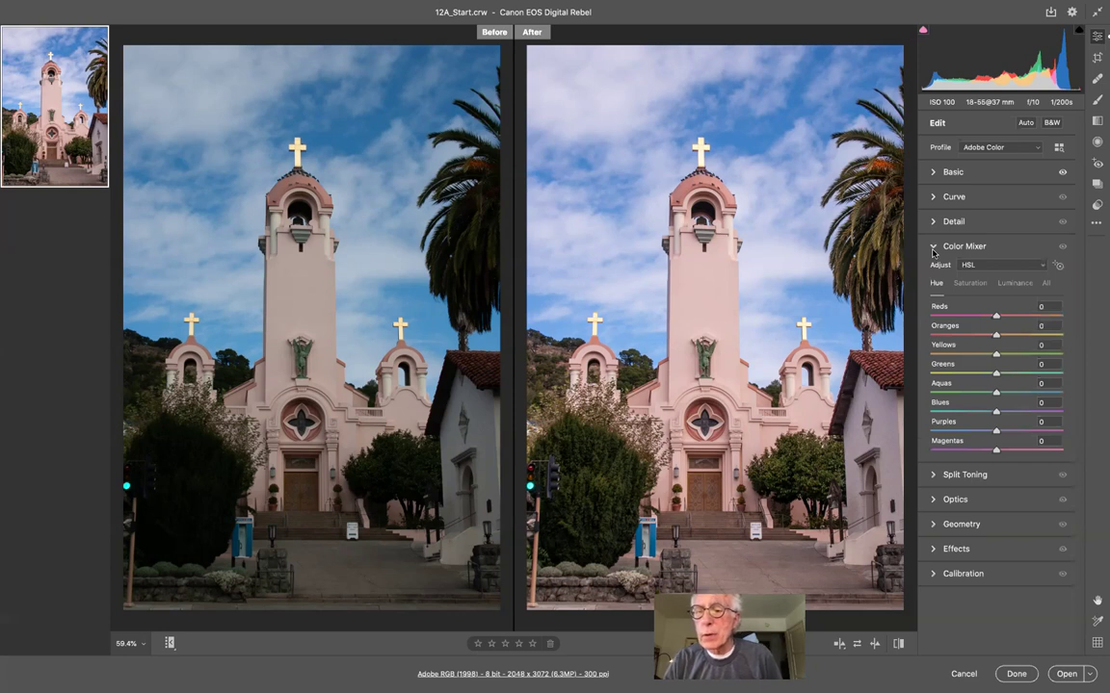
click(932, 248)
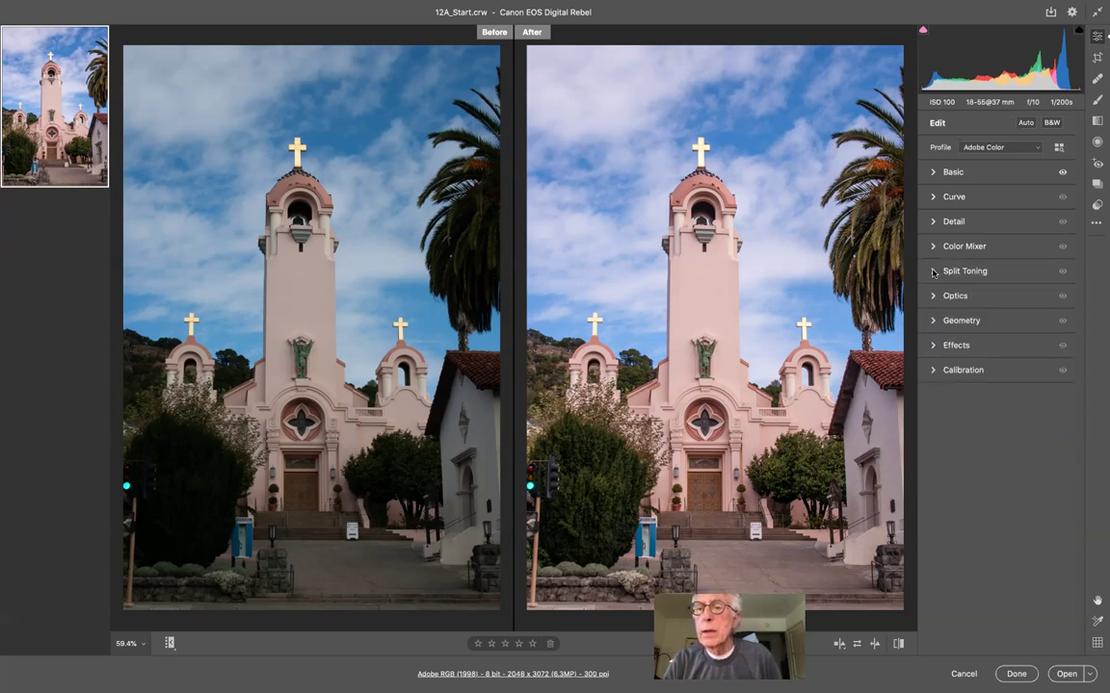
click(933, 272)
click(933, 272)
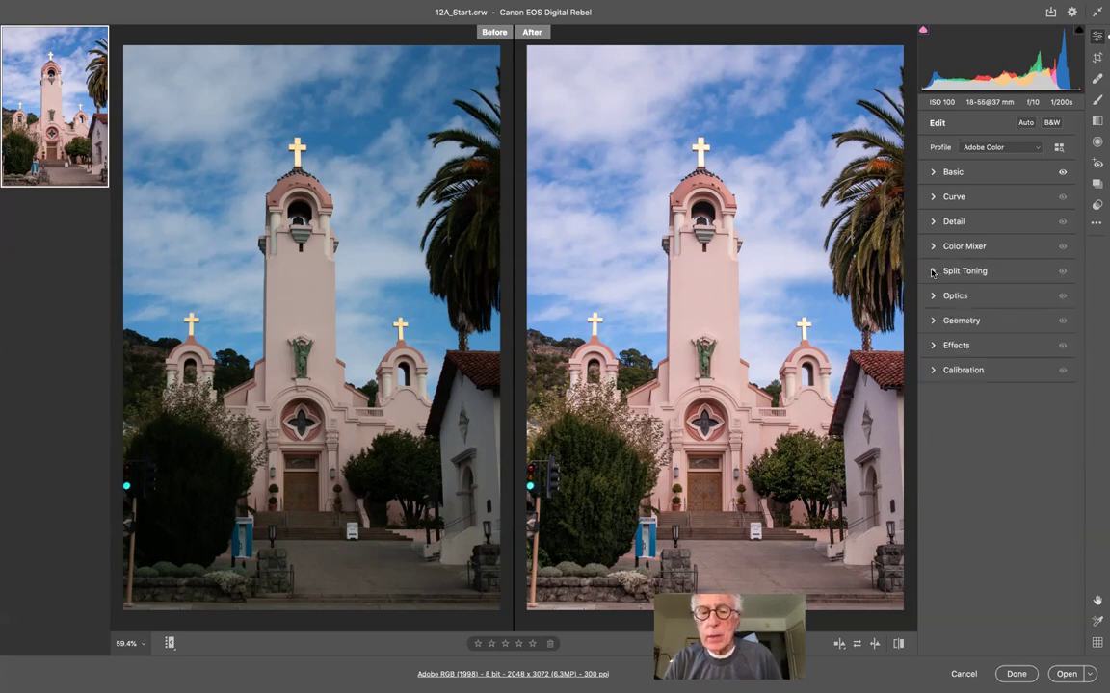
click(934, 297)
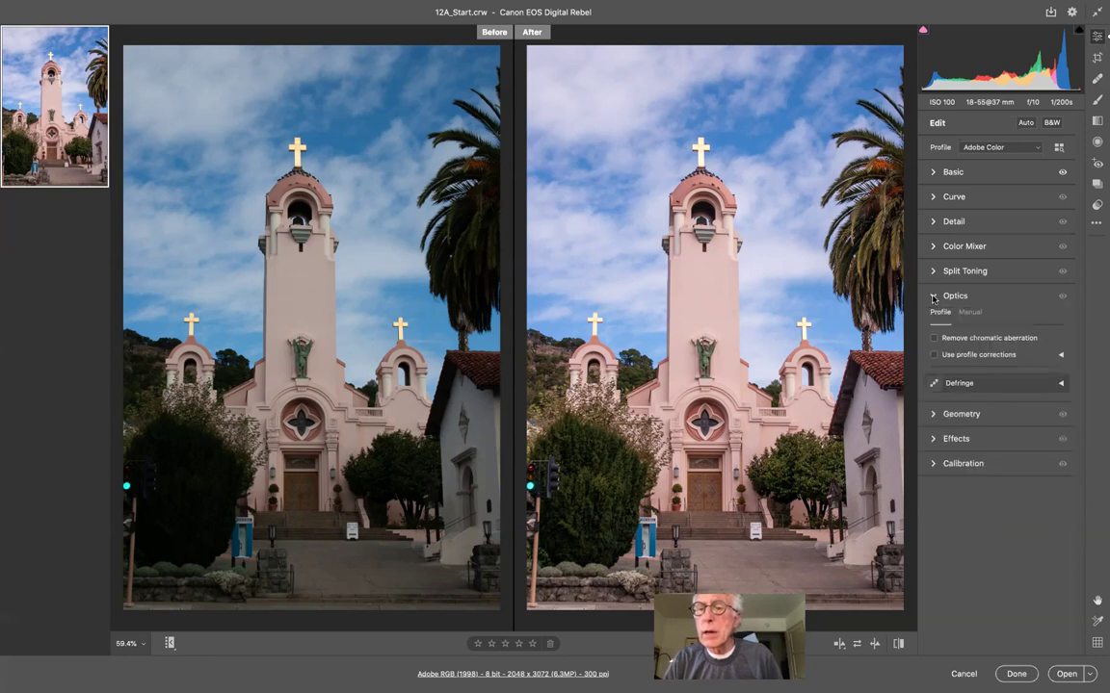
click(932, 298)
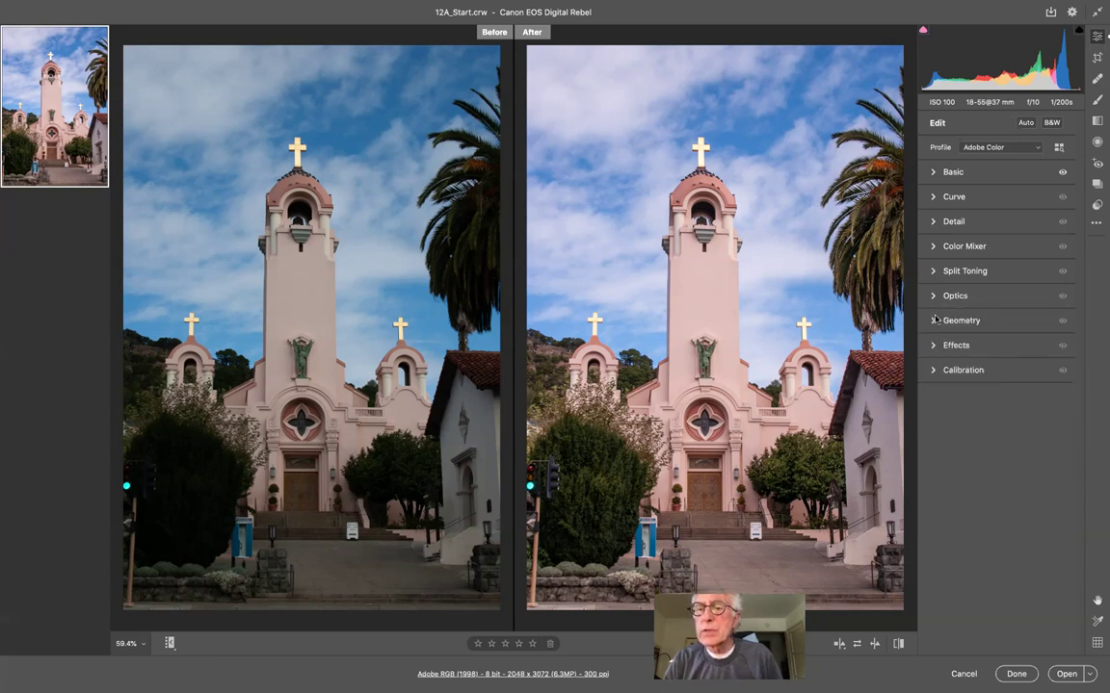
click(932, 321)
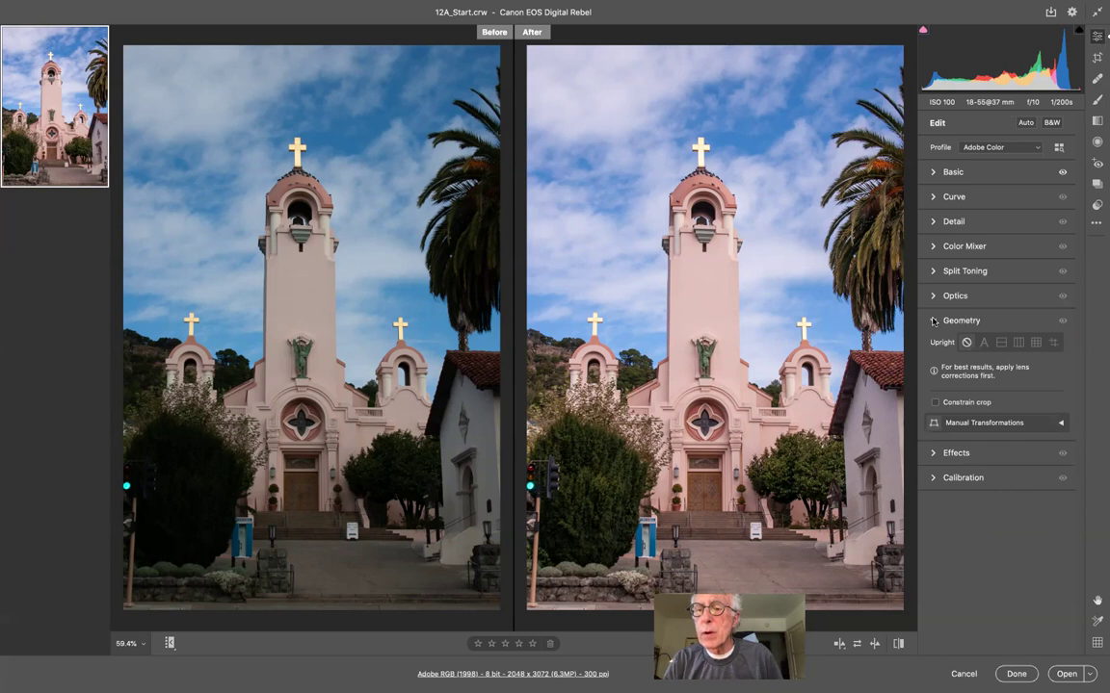
click(932, 320)
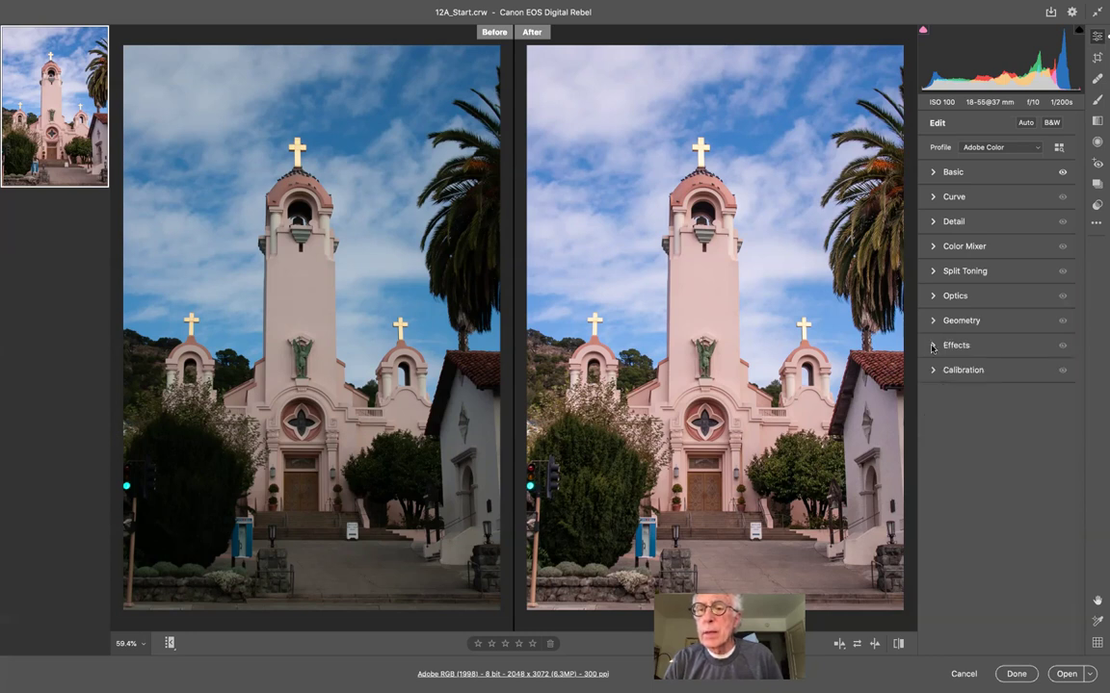
- Try a Grain effect of 100 on the photo and return it to 0
click(932, 346)
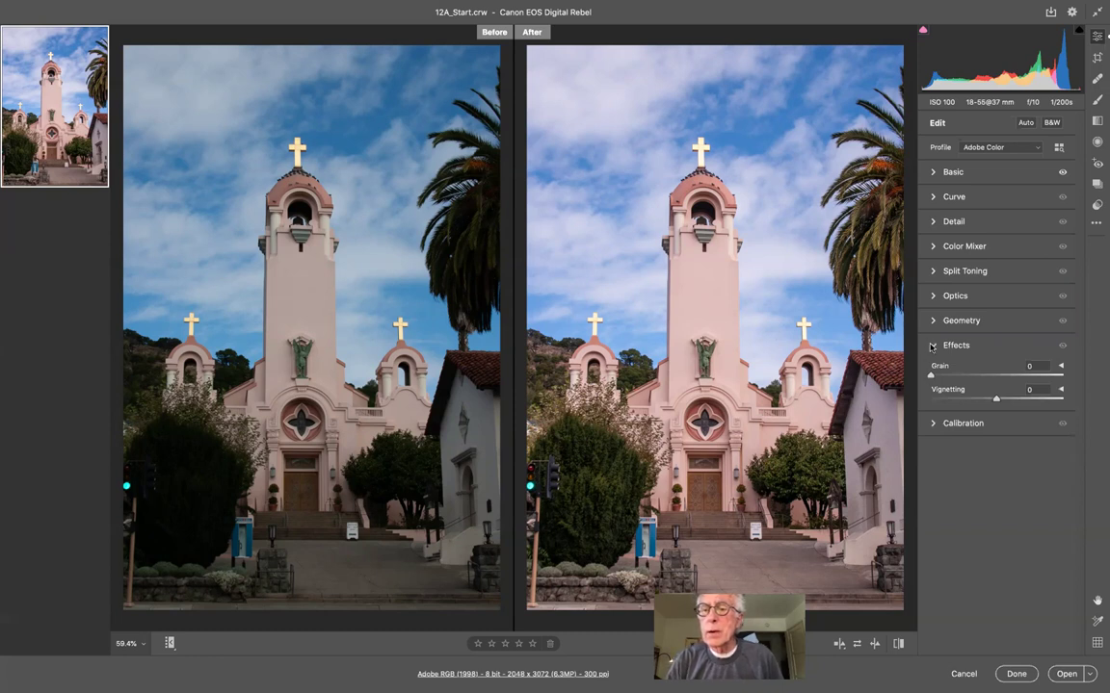
drag(930, 376, 1079, 366)
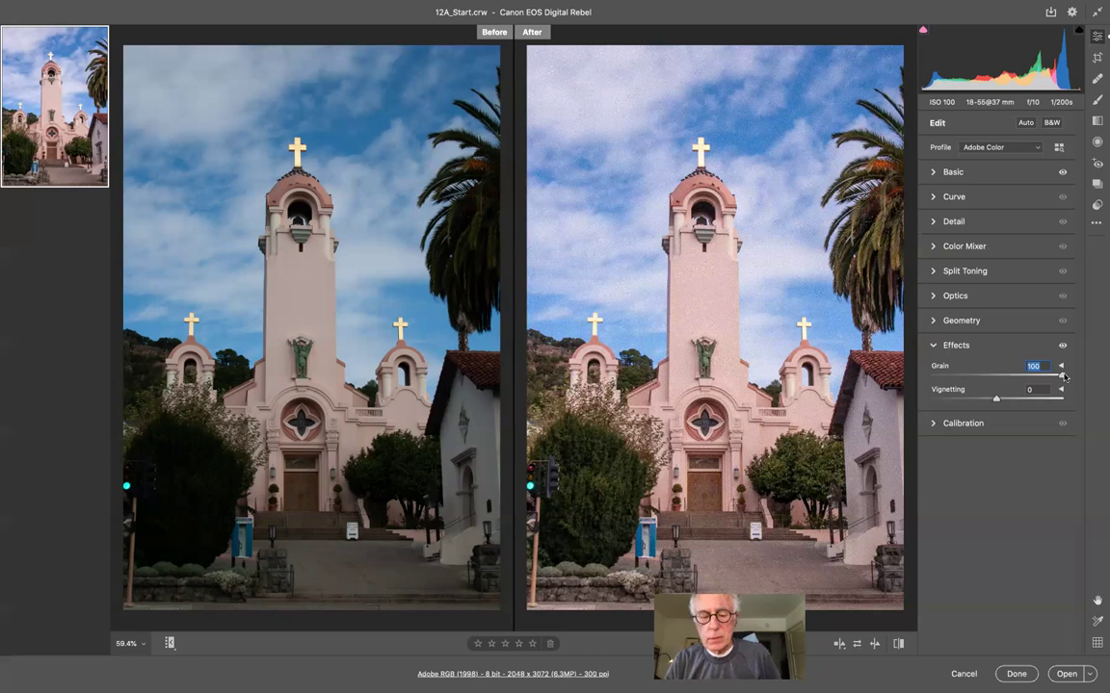
drag(1060, 375, 914, 368)
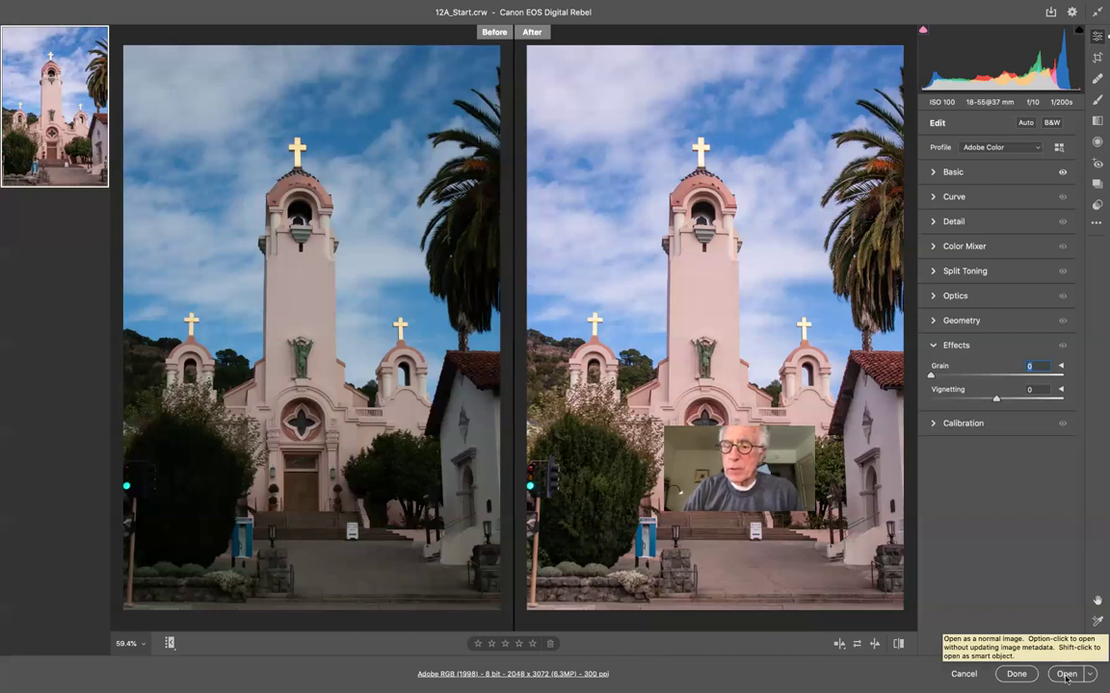
- Finish the raw edit keeping its adjustments, and reopen 12A_Start.crw from Adobe Bridge in the side-by-side before/after view
click(1016, 674)
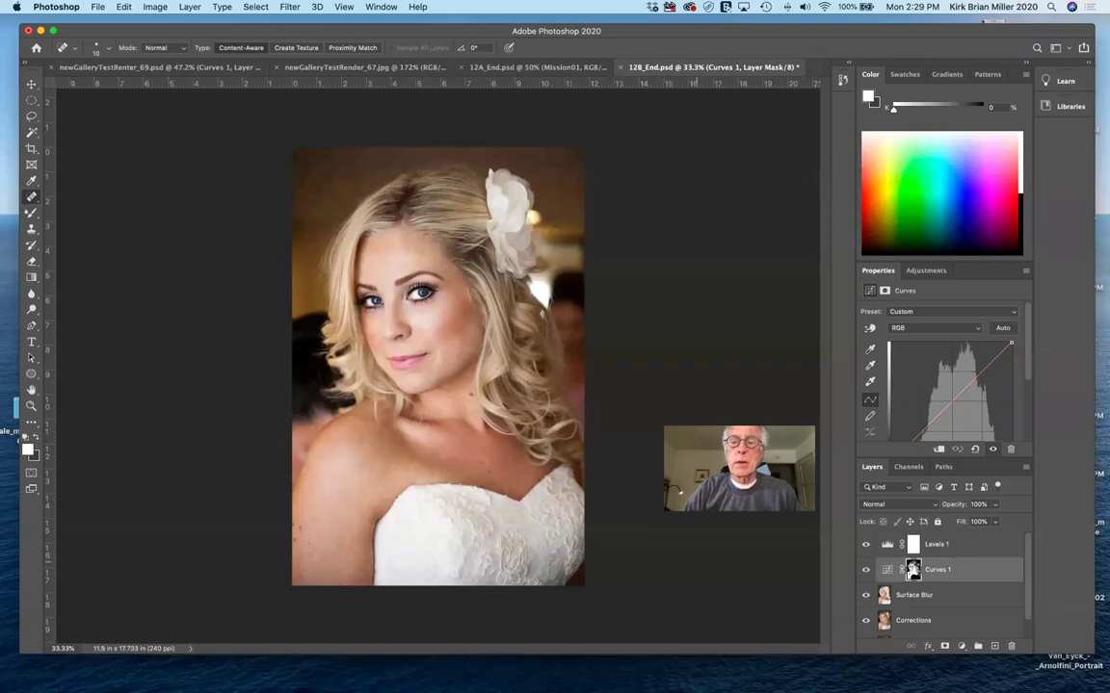
mouse_move(294, 686)
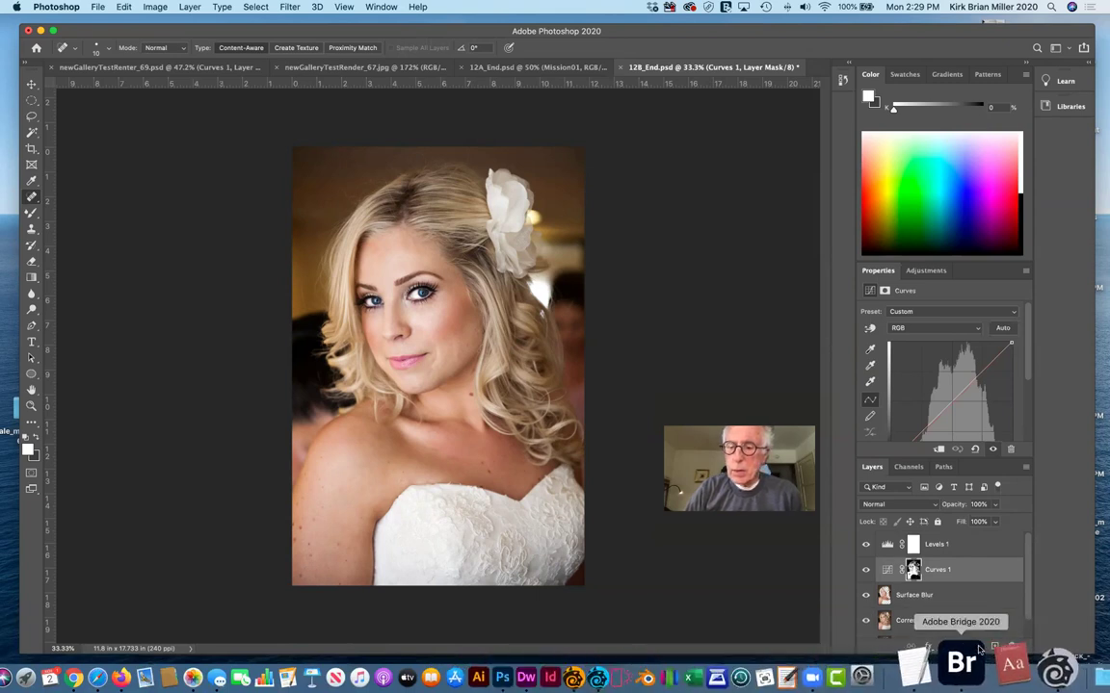
click(973, 663)
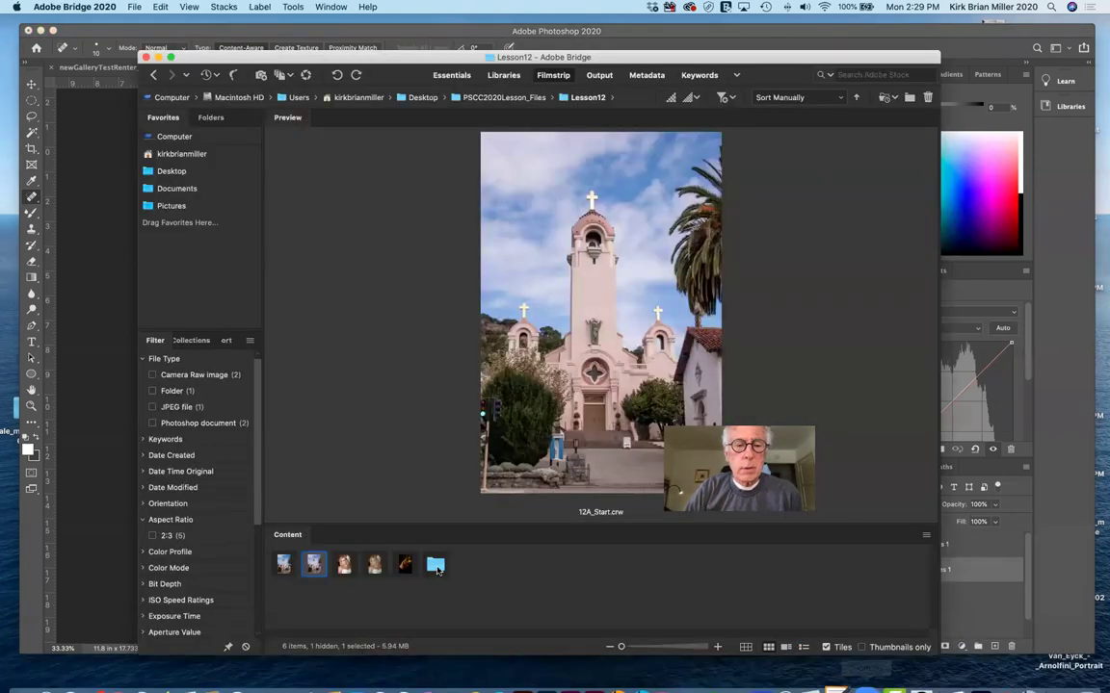
double_click(312, 565)
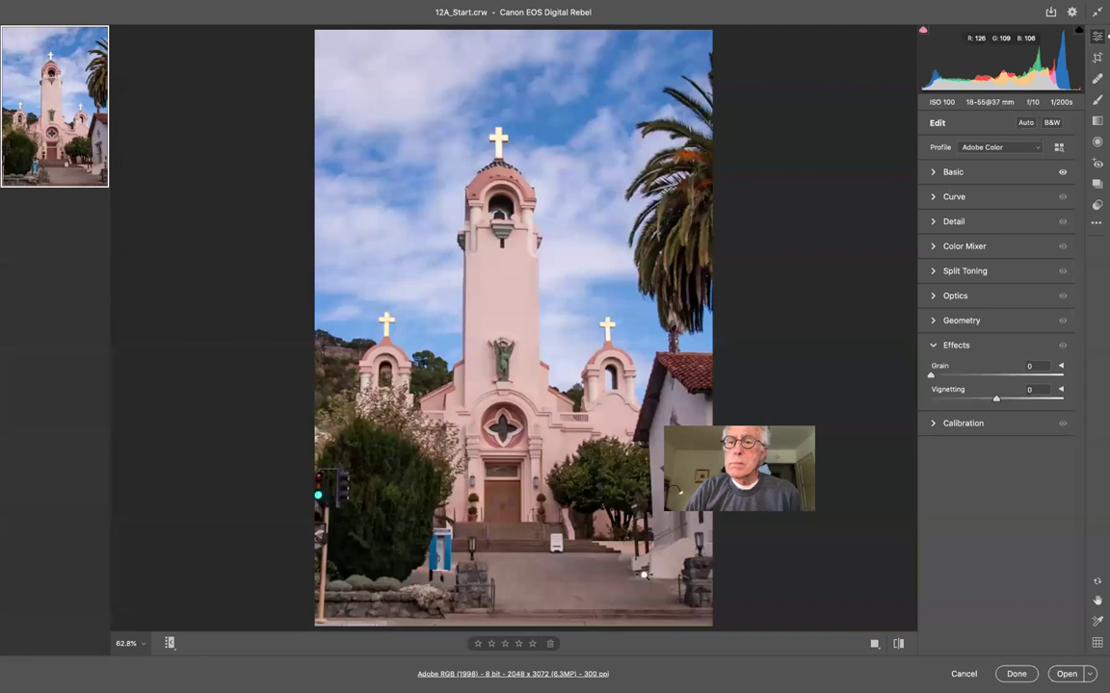
click(872, 644)
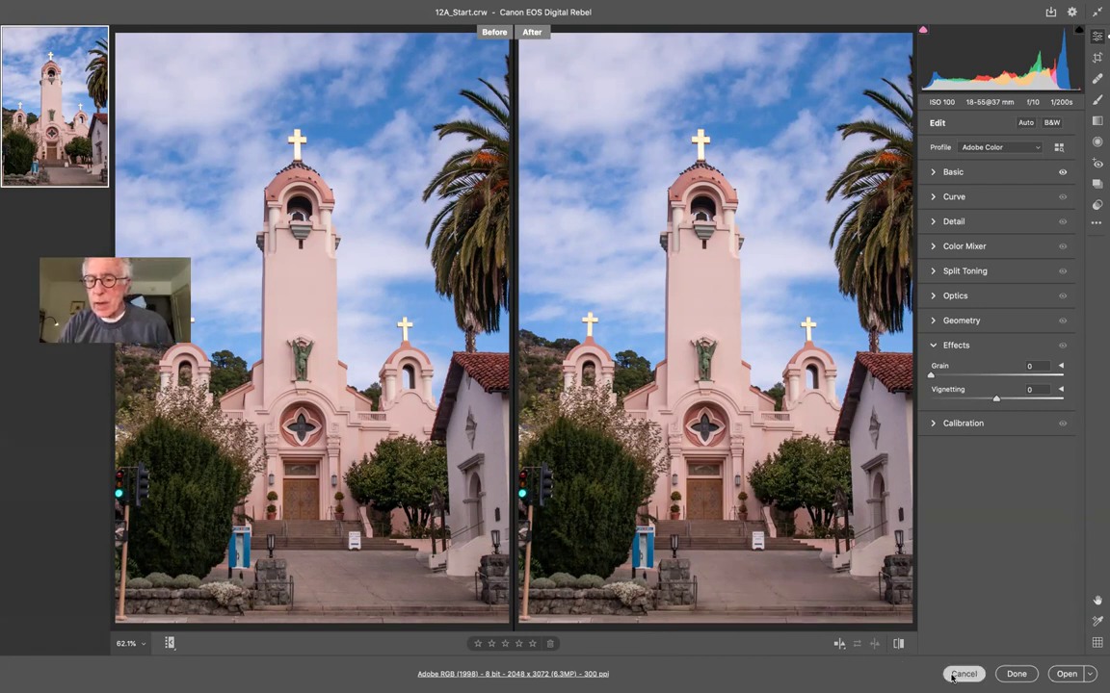
- Review the options for opening the photo in Photoshop, and expand the Basic adjustments to check the stored settings
click(1091, 674)
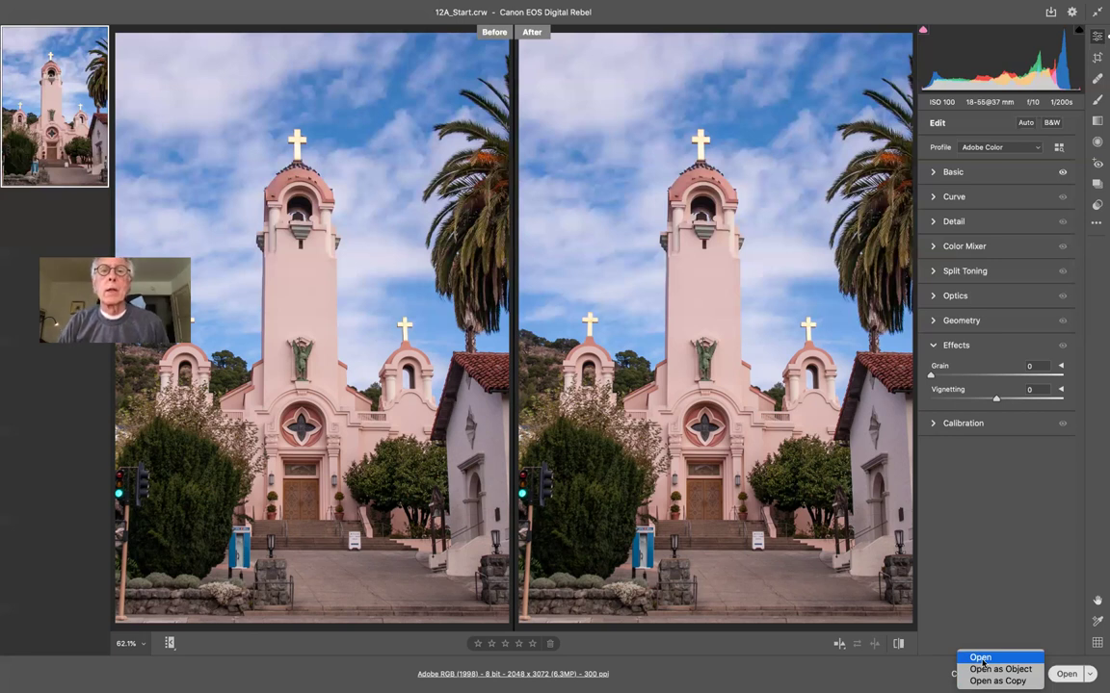
click(1012, 582)
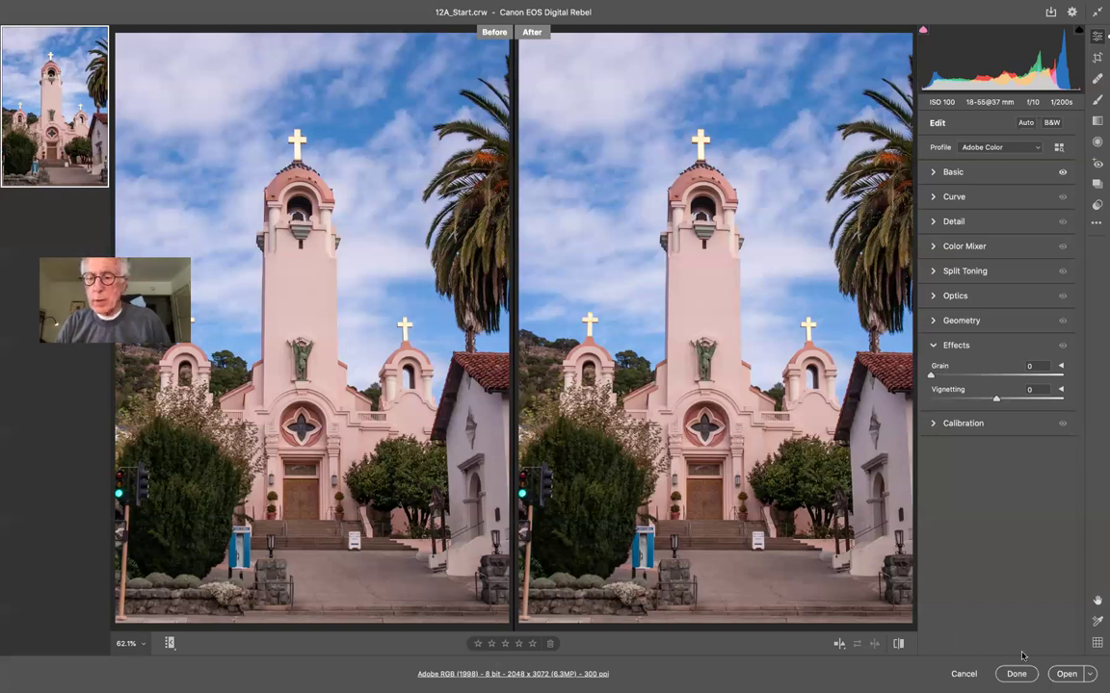
key(alt)
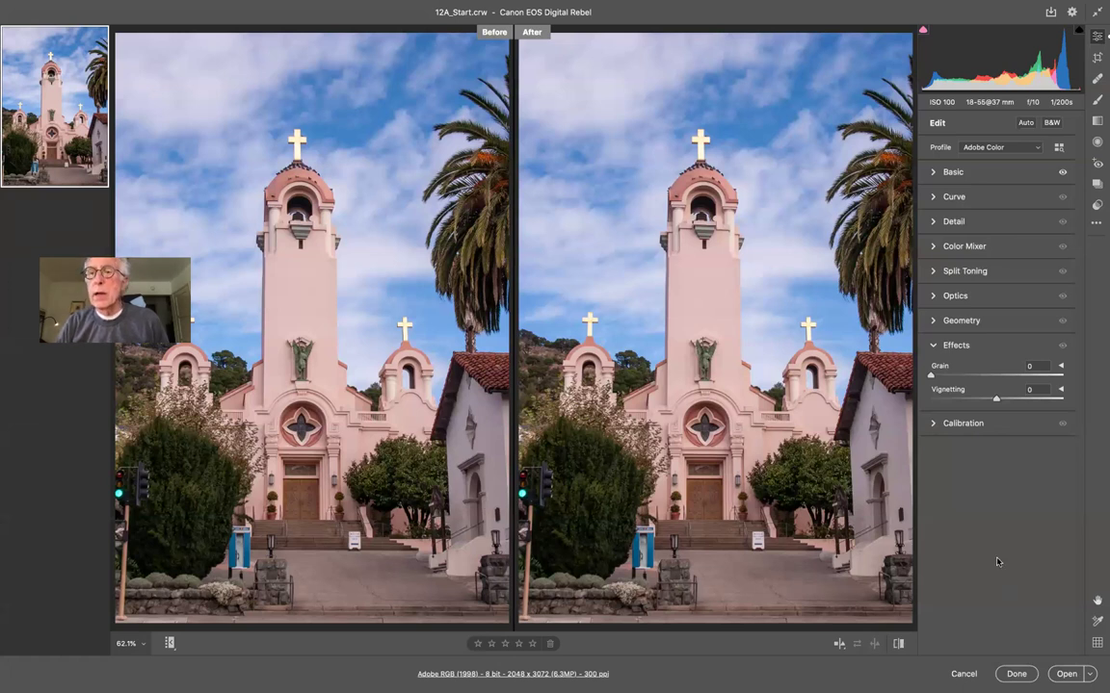
click(951, 174)
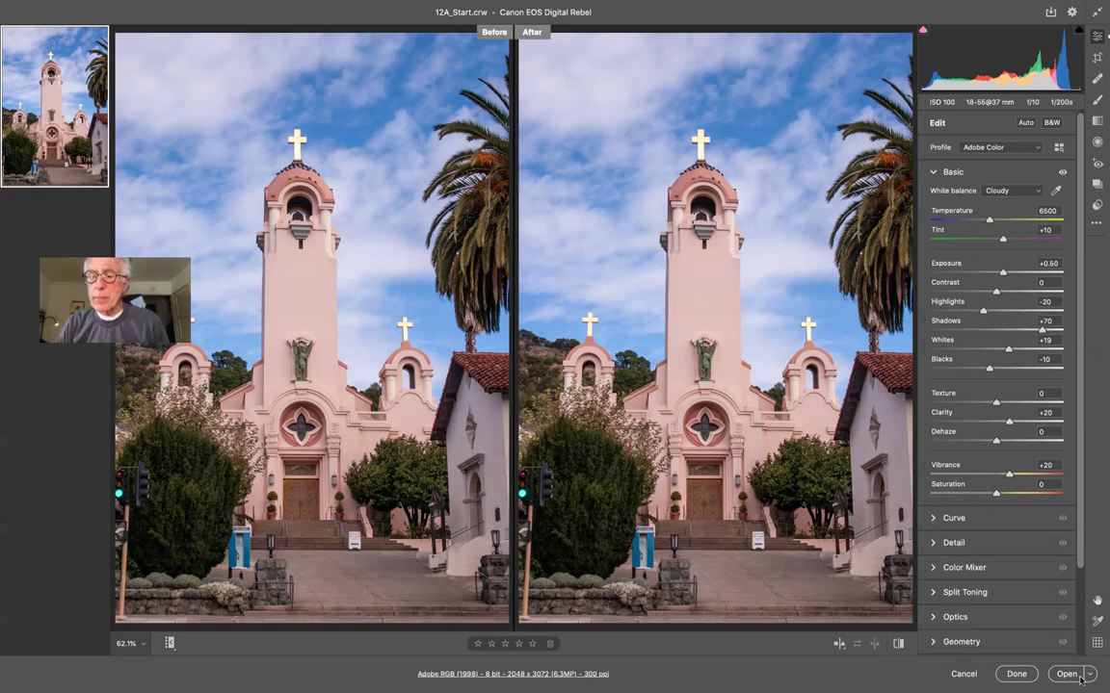
- Cancel the current raw edit and reopen 12A_Start.crw in Camera Raw from Adobe Bridge
click(965, 674)
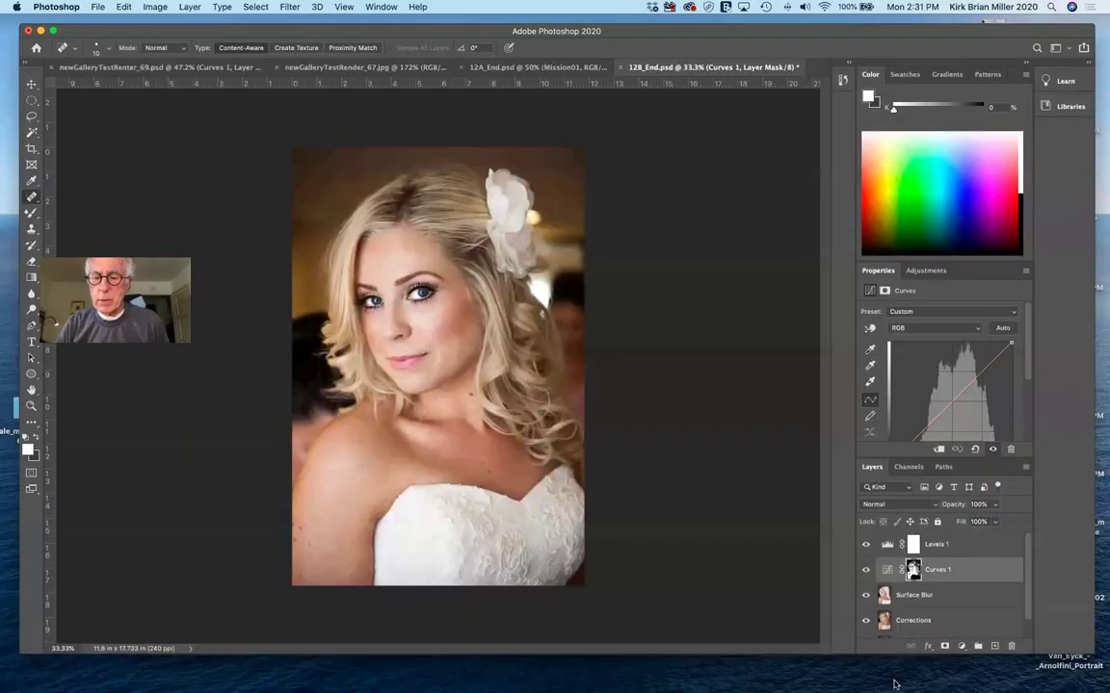
mouse_move(866, 686)
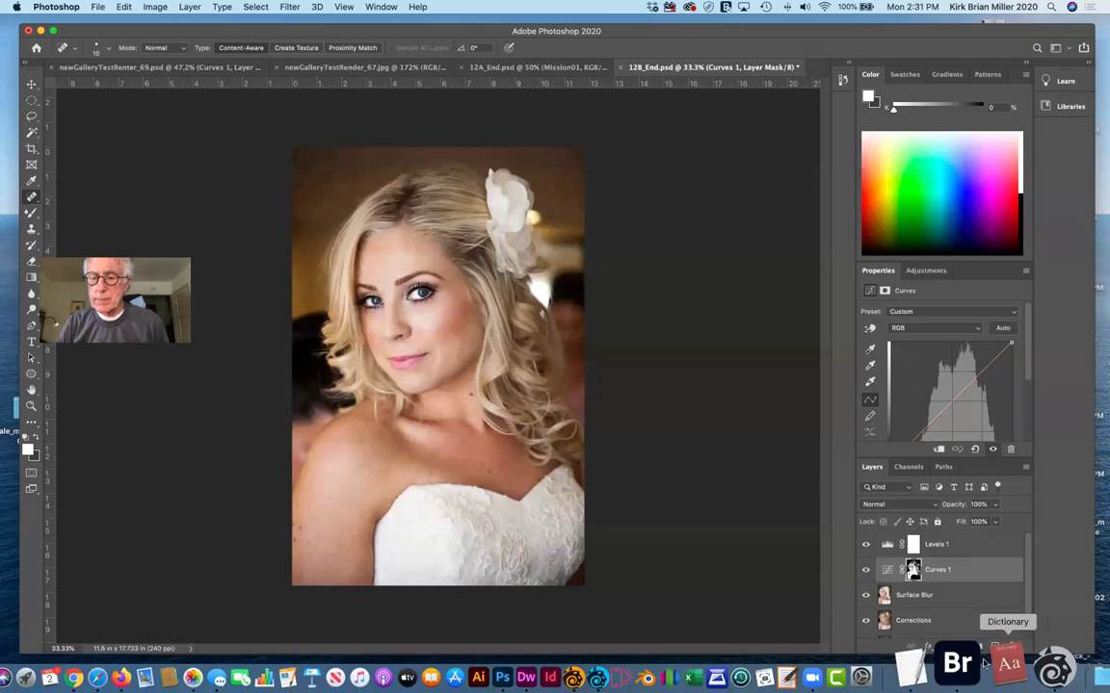
click(963, 665)
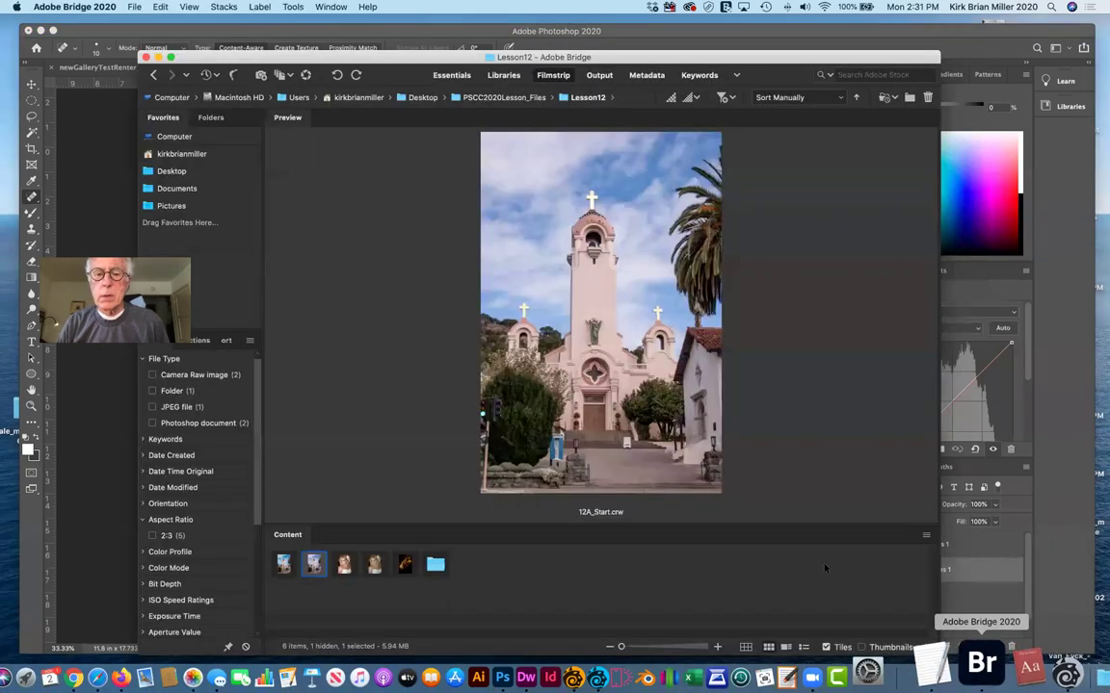
double_click(314, 563)
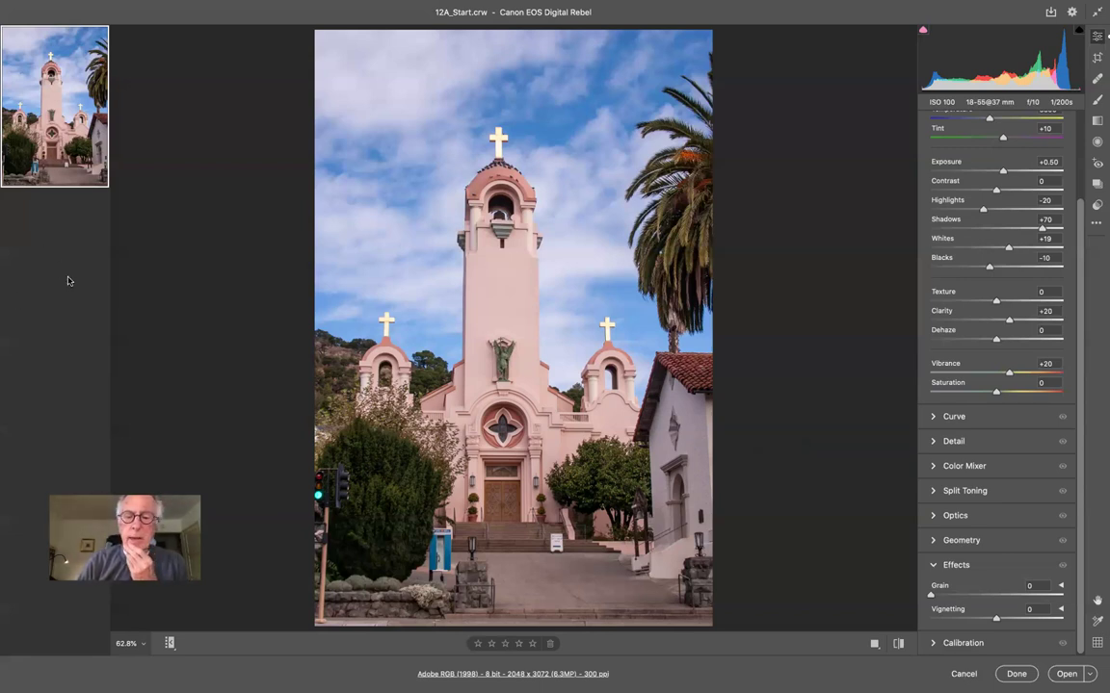
- Finish the raw edit keeping its adjustments, and switch to Adobe Bridge to open the Mission folder inside Lesson12
click(1019, 675)
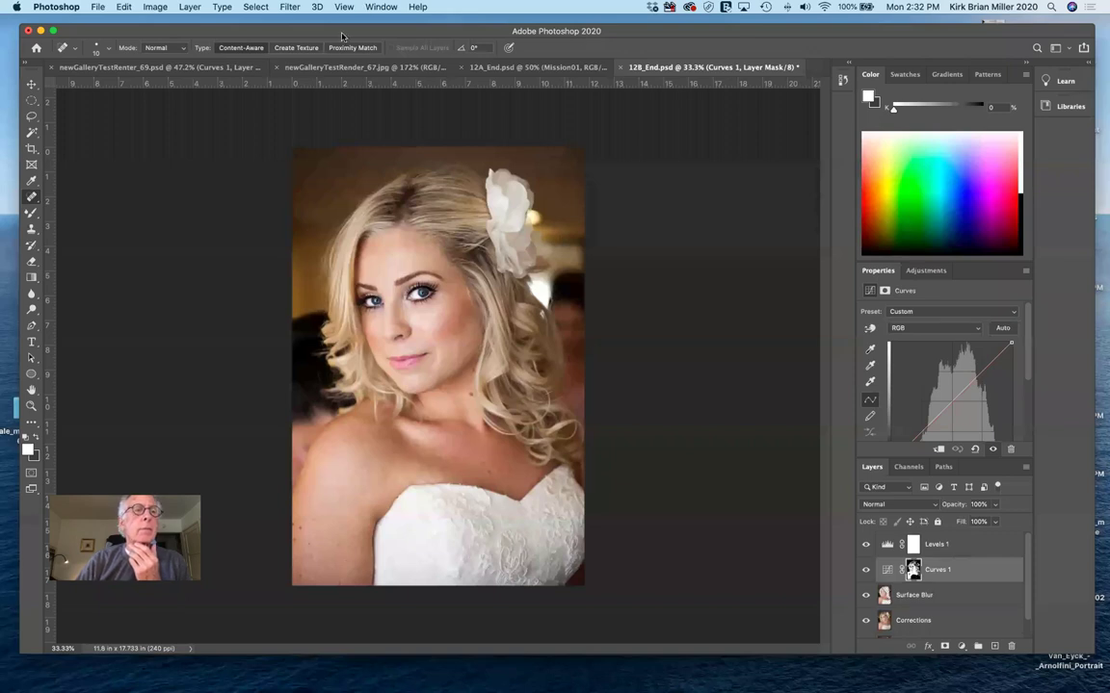
click(100, 7)
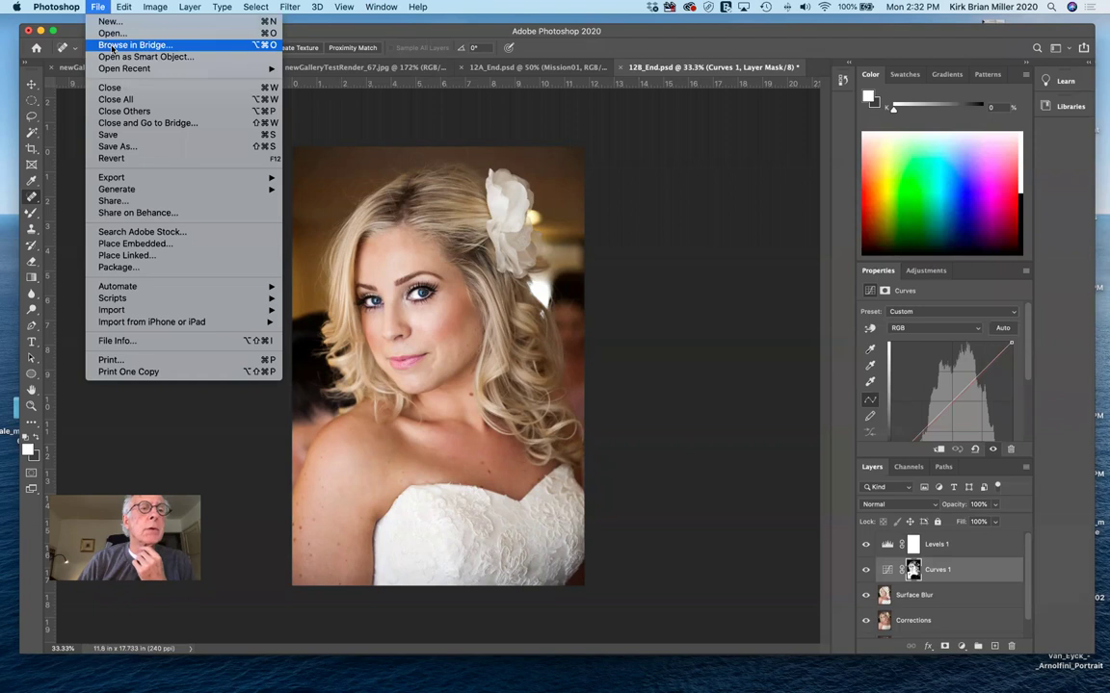
click(113, 45)
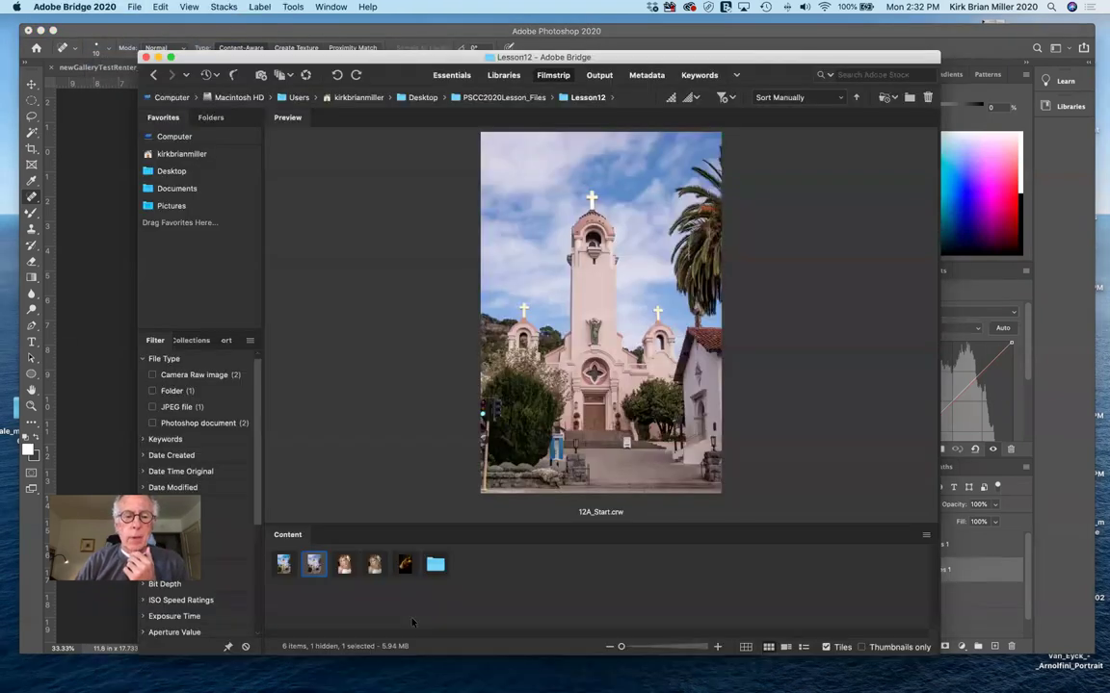
click(435, 564)
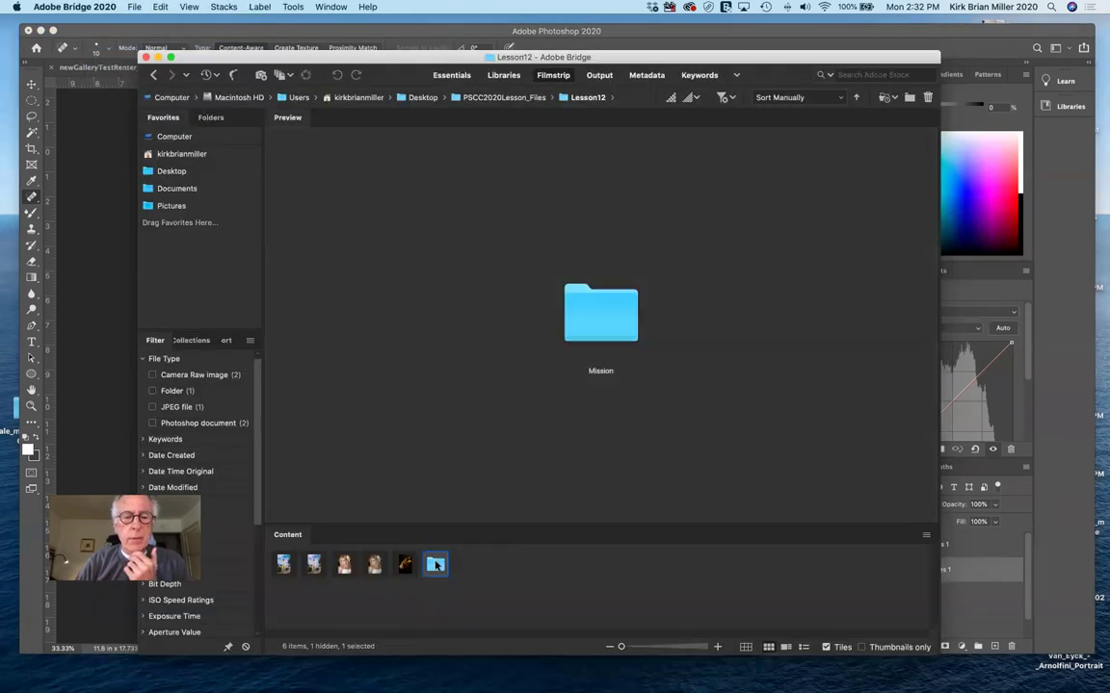
double_click(435, 564)
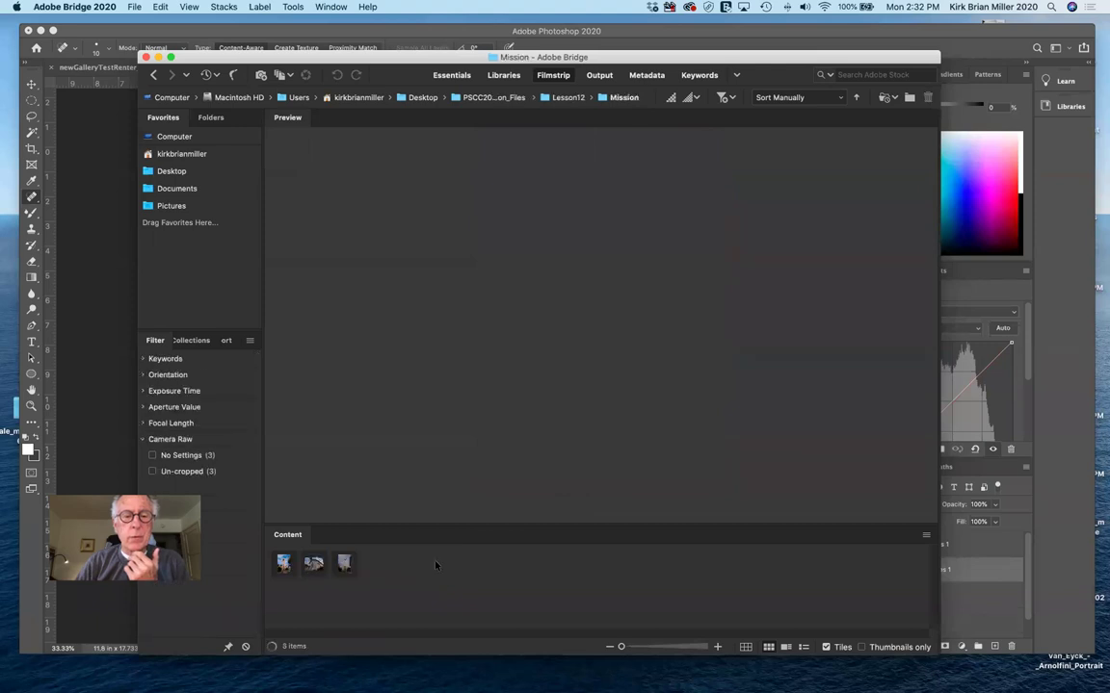
- Open Mission01.crw, Mission02.crw and Mission03.crw together in Camera Raw
click(283, 564)
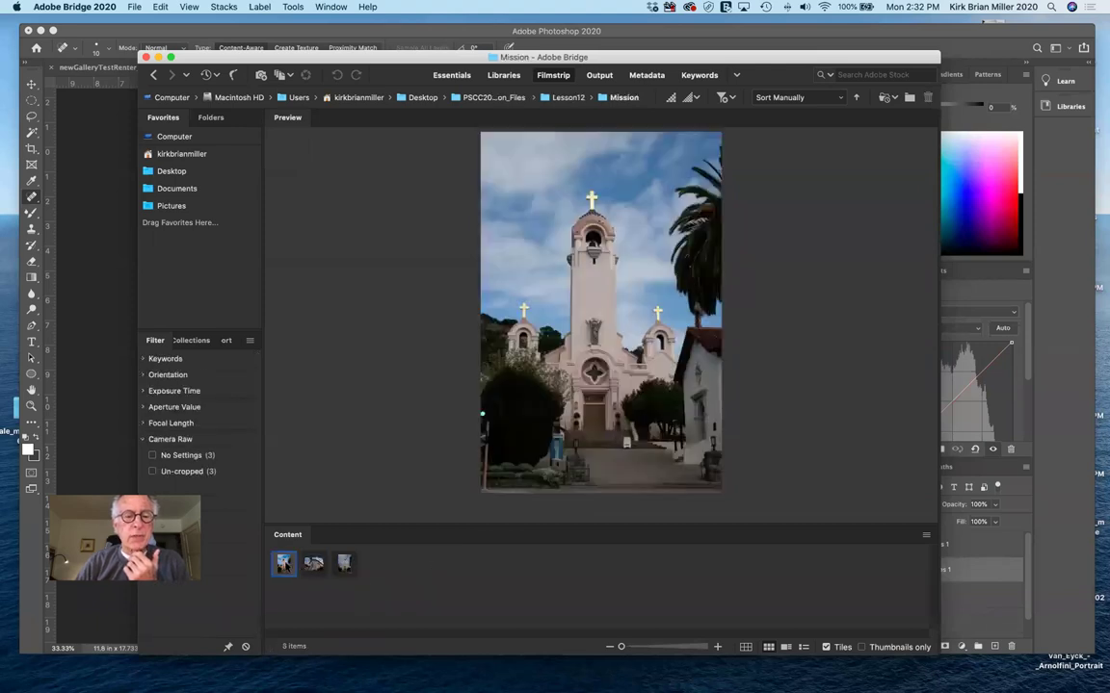
shift+click(343, 568)
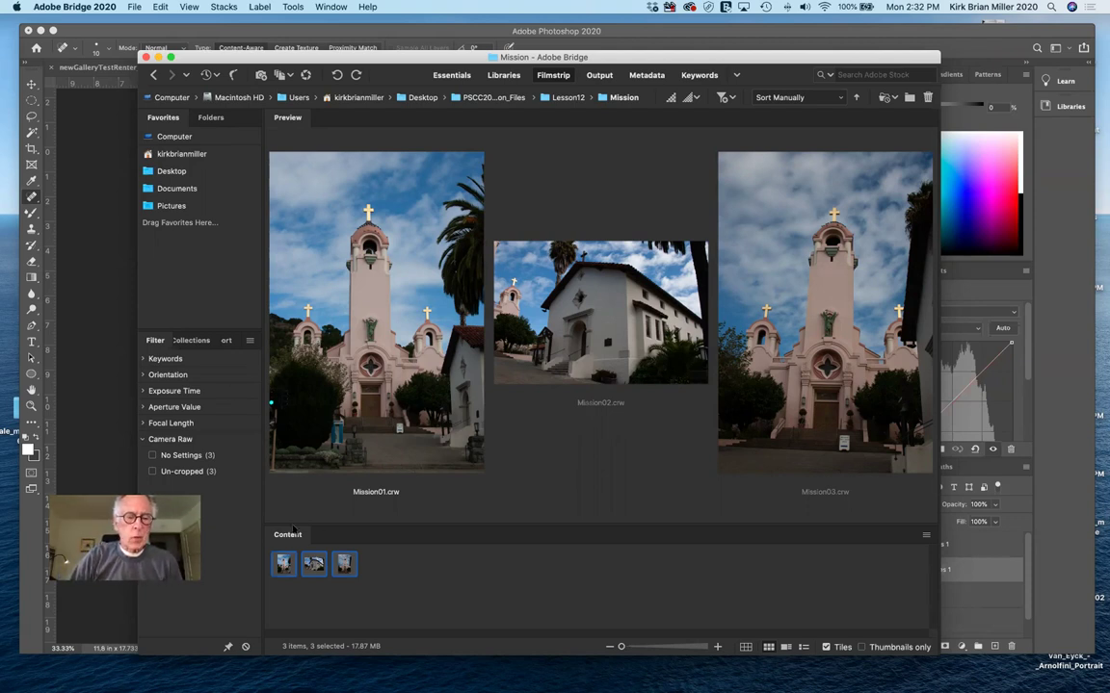
double_click(343, 568)
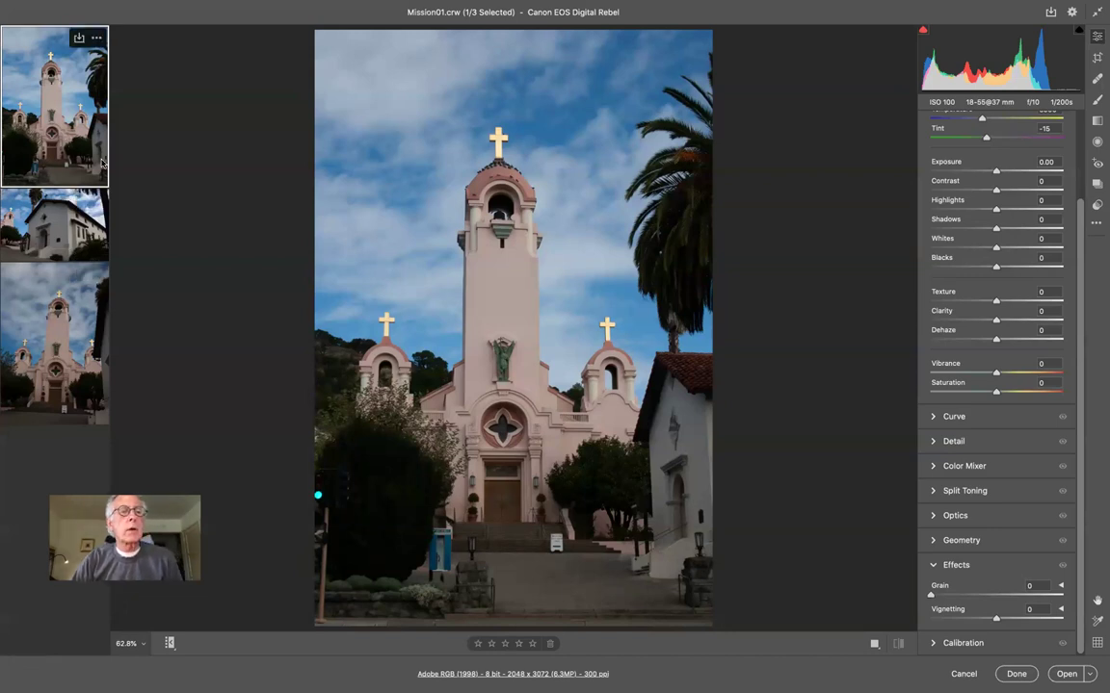
- Select all three mission photos in the filmstrip, keeping Mission01.crw as the active image
shift+click(73, 319)
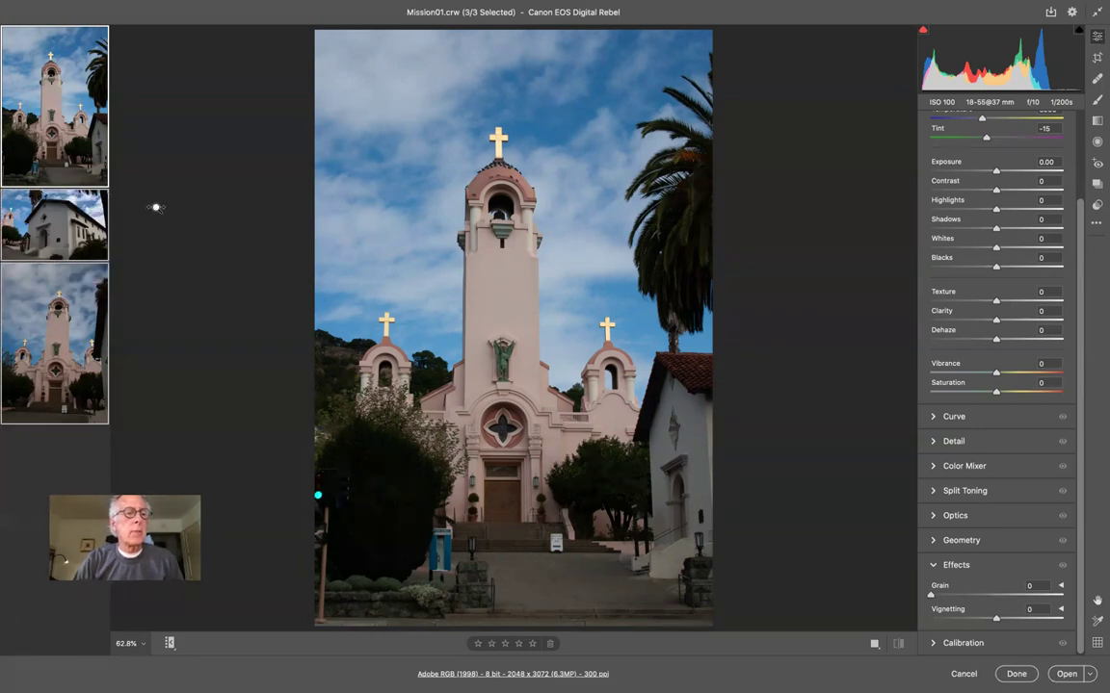
click(54, 106)
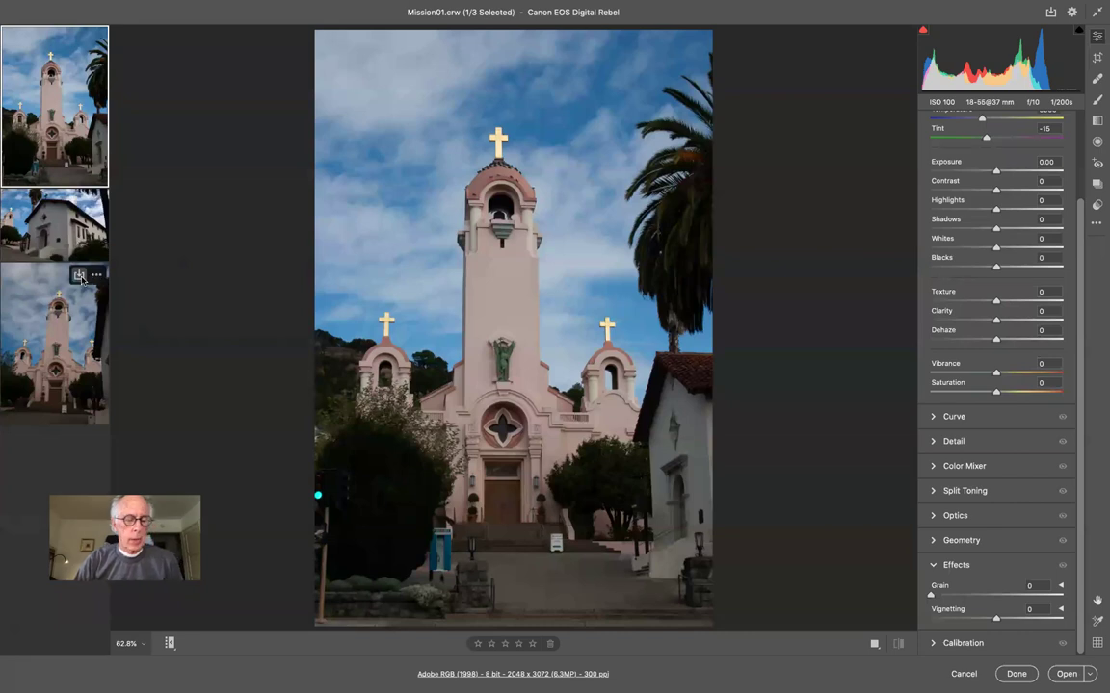
key(shift)
shift+click(82, 359)
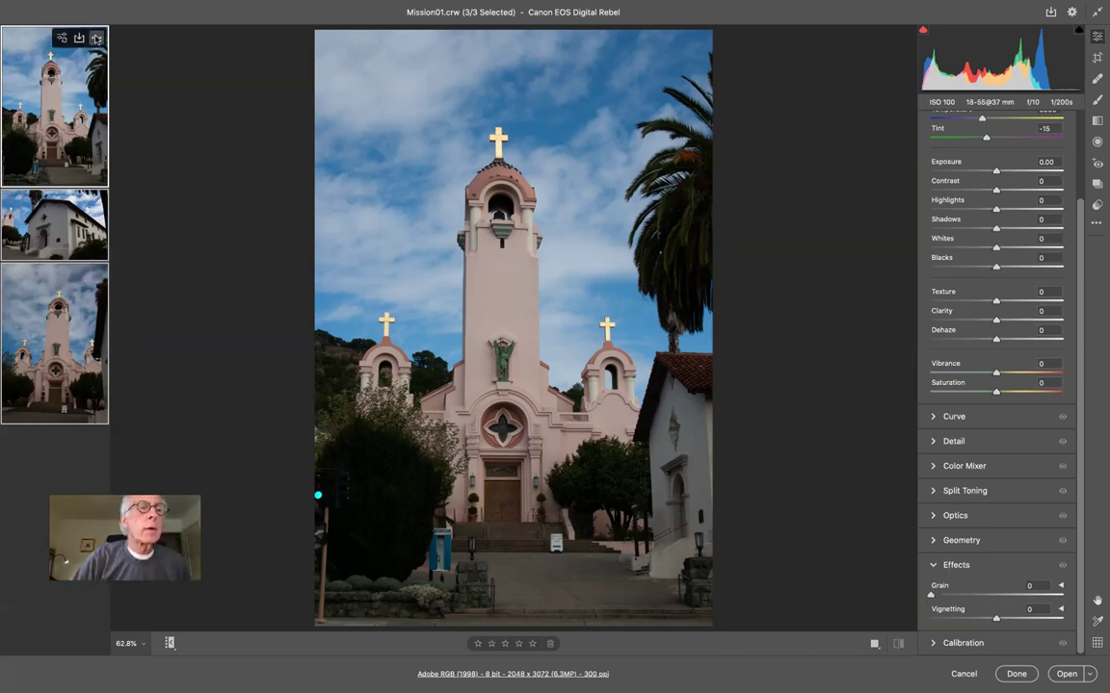
- Review the filmstrip commands and the Save Options offered for the three selected photos, cancelling without saving
click(96, 39)
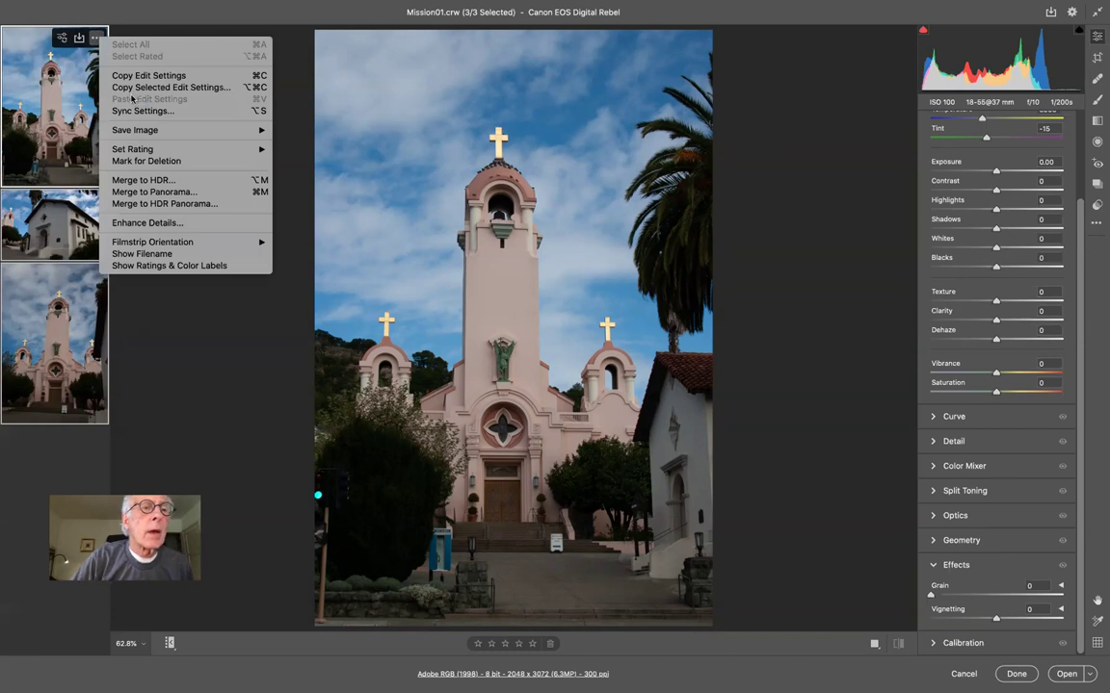
mouse_move(148, 131)
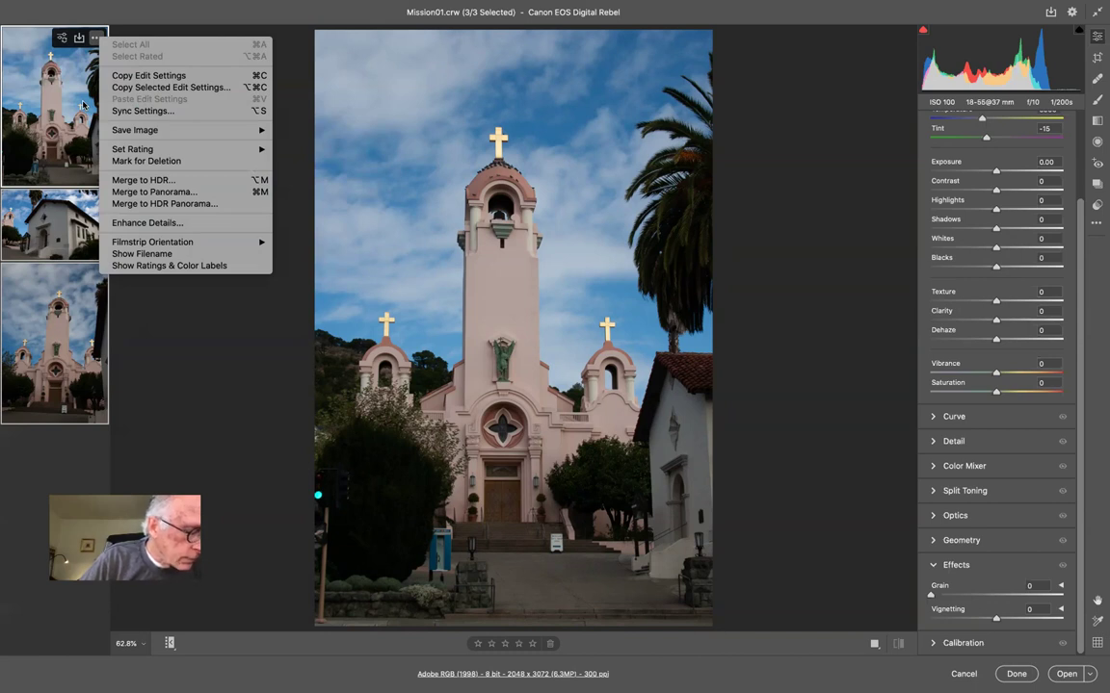
click(278, 138)
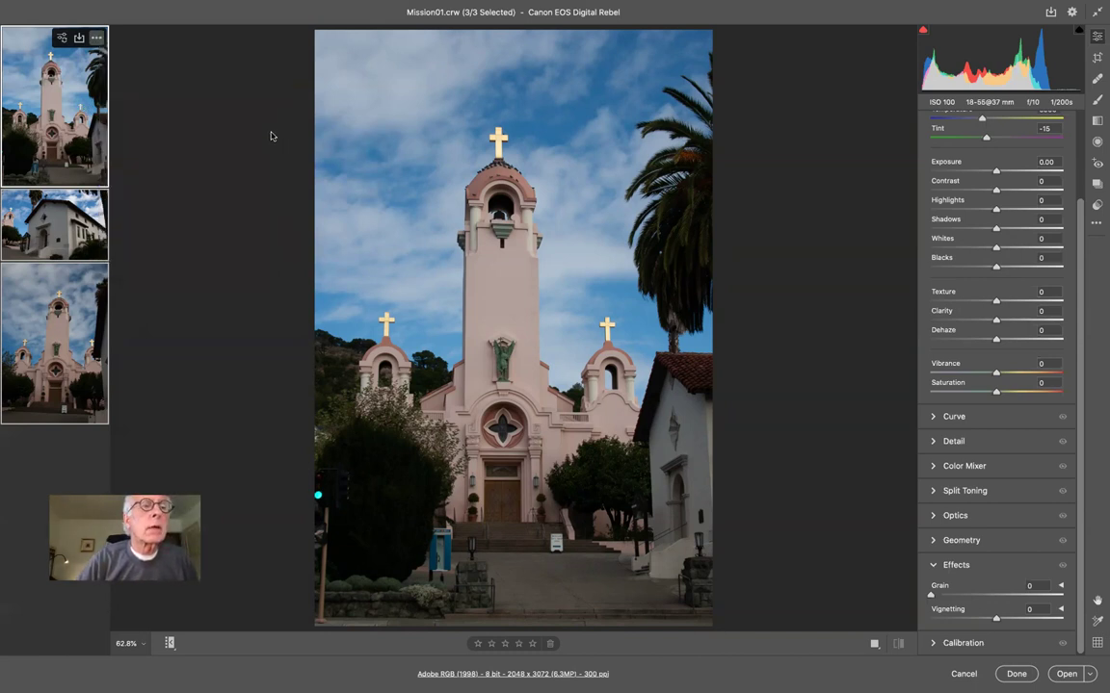
click(79, 39)
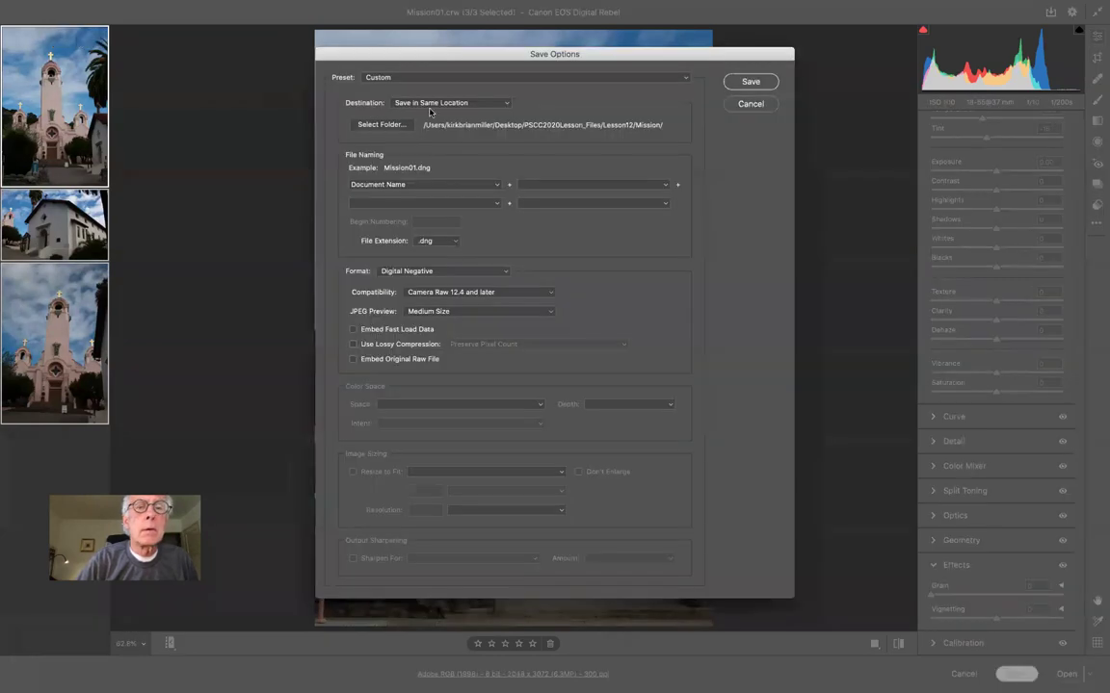
click(753, 104)
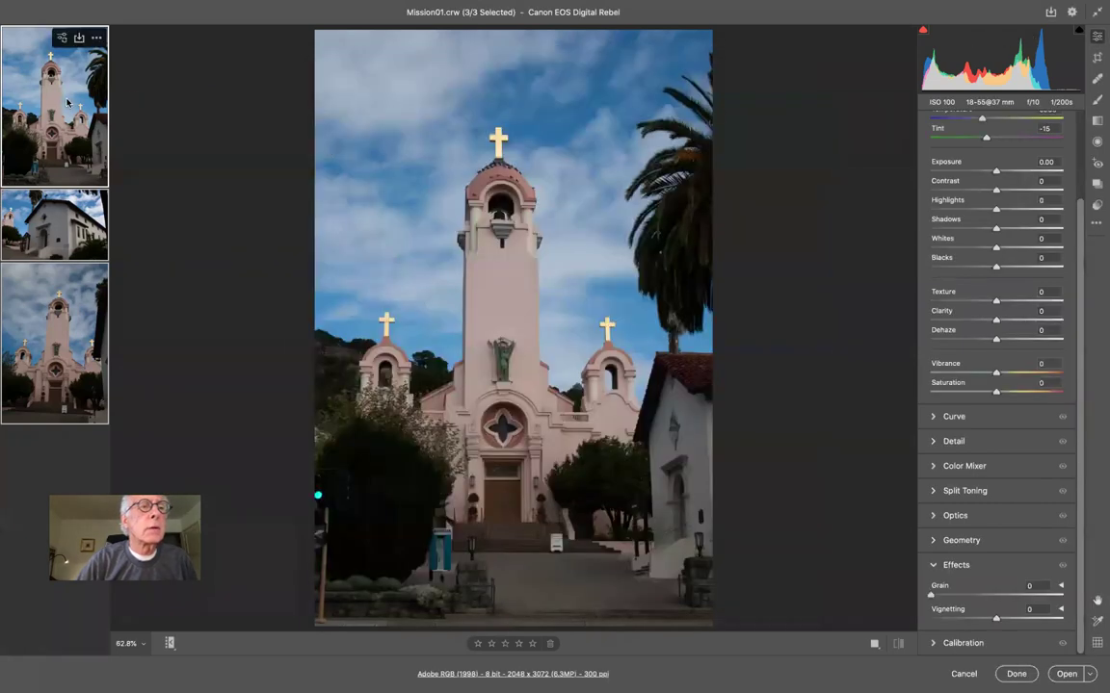
- Examine the Synchronize settings for the selected photos, cancel them, and review the sync and merge commands in the filmstrip
click(62, 37)
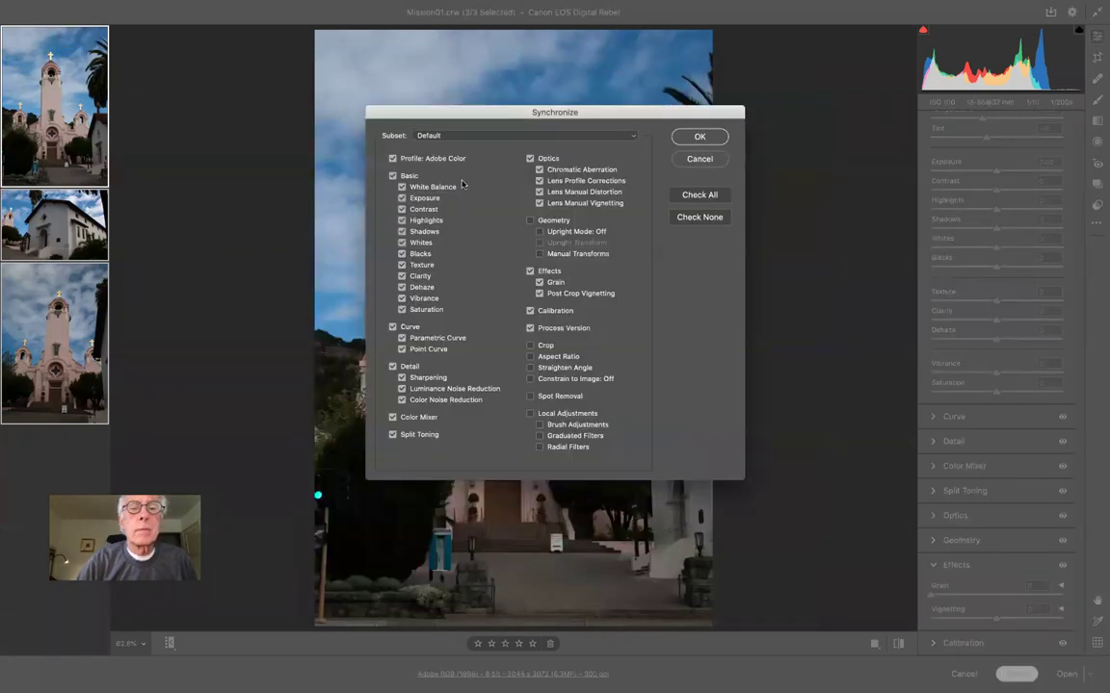
click(703, 164)
mouse_move(87, 67)
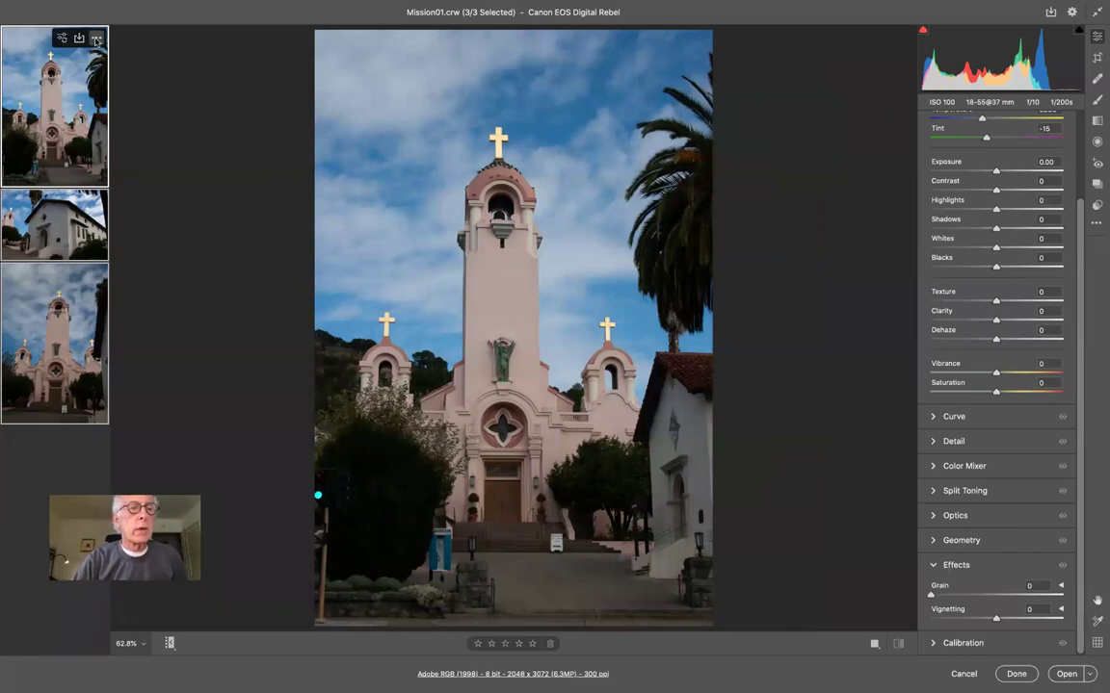
click(96, 40)
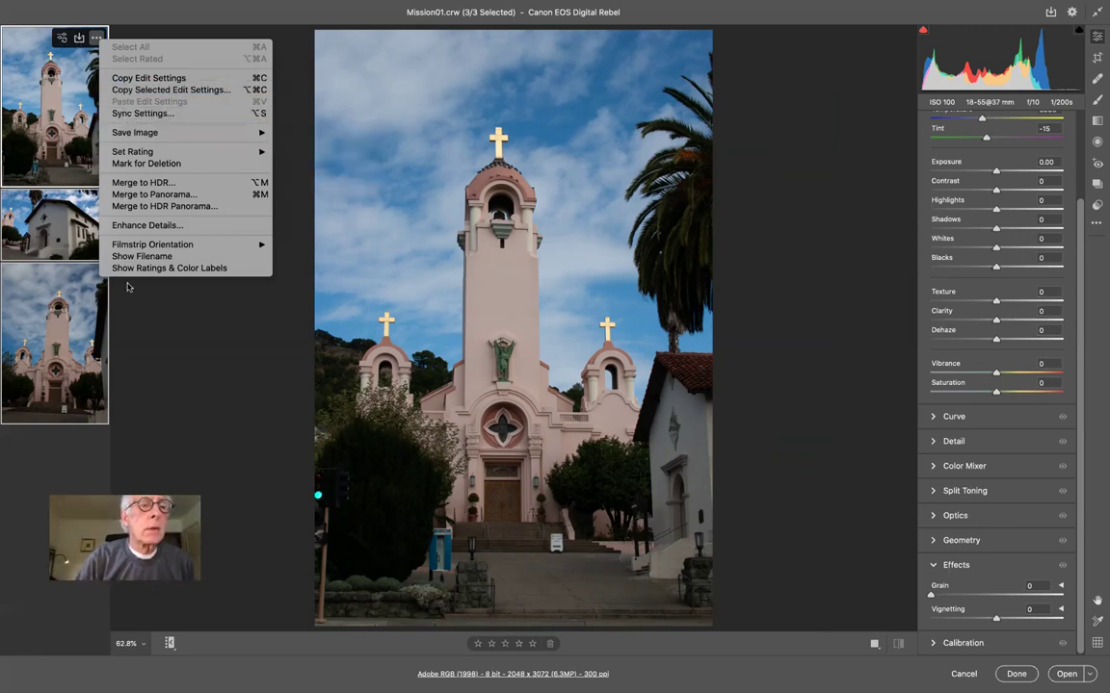
click(141, 308)
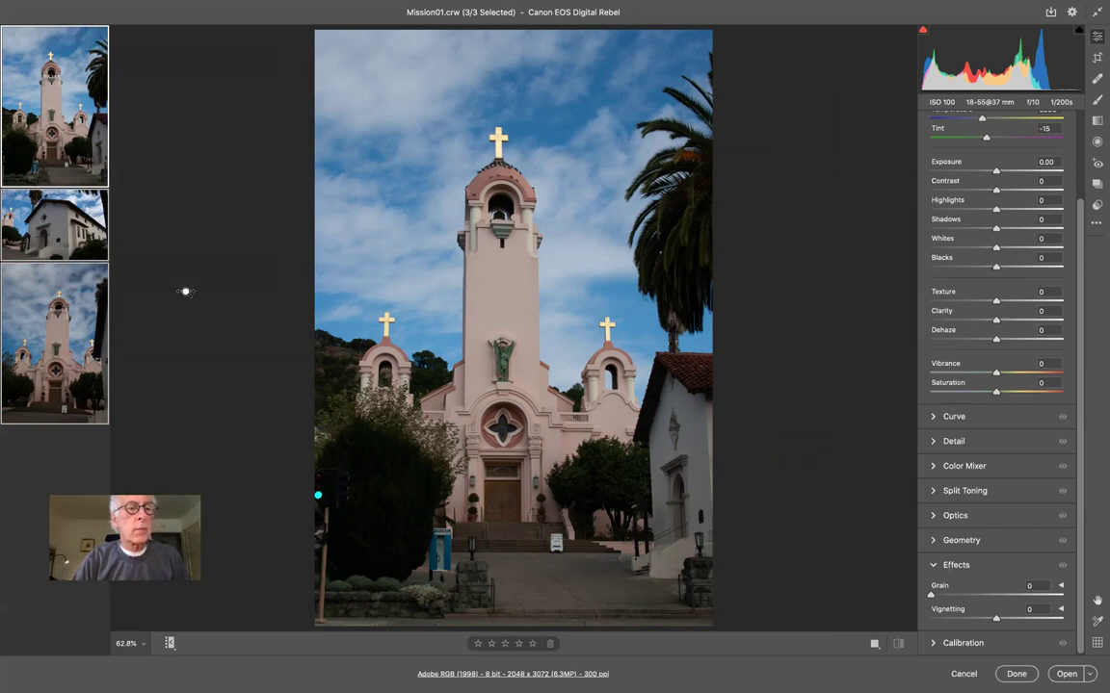
- View Mission01.crw at 100% zoom and back at a smaller size, and reselect all three mission photos starting from it
key(super+alt+0)
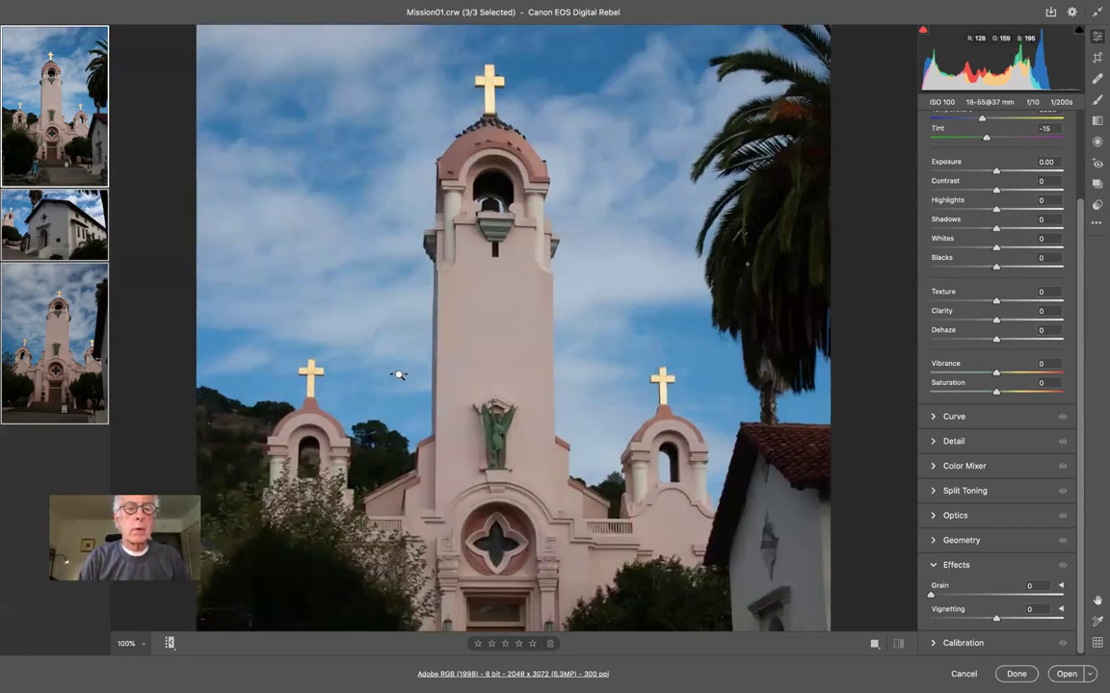
key(super+0)
mouse_move(39, 364)
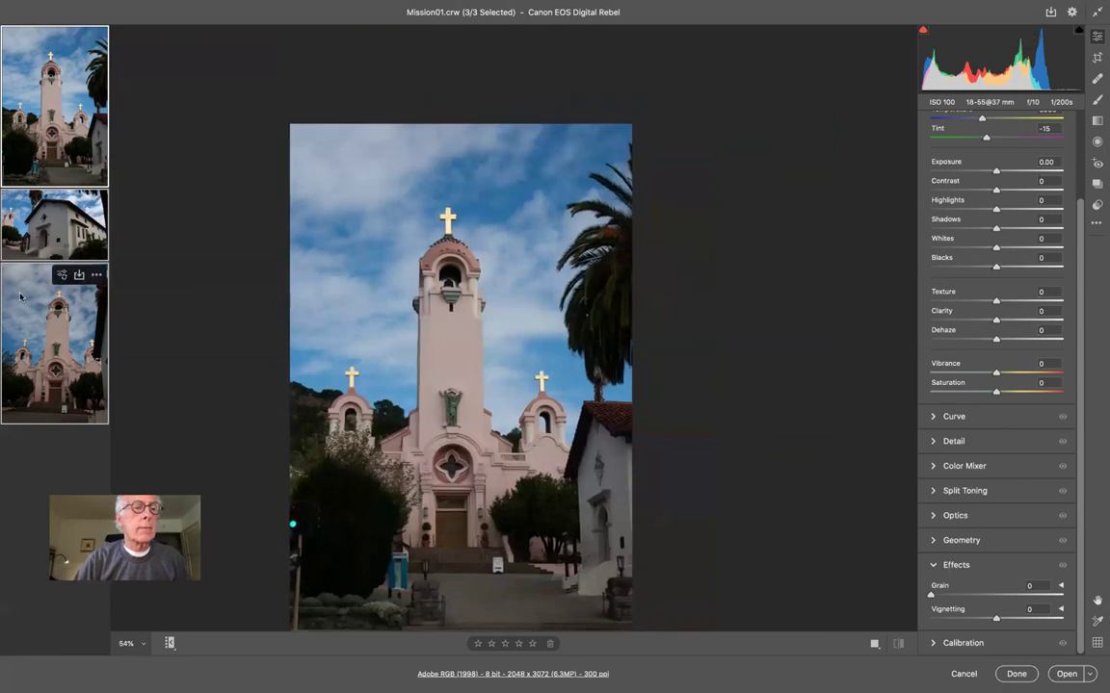
key(shift)
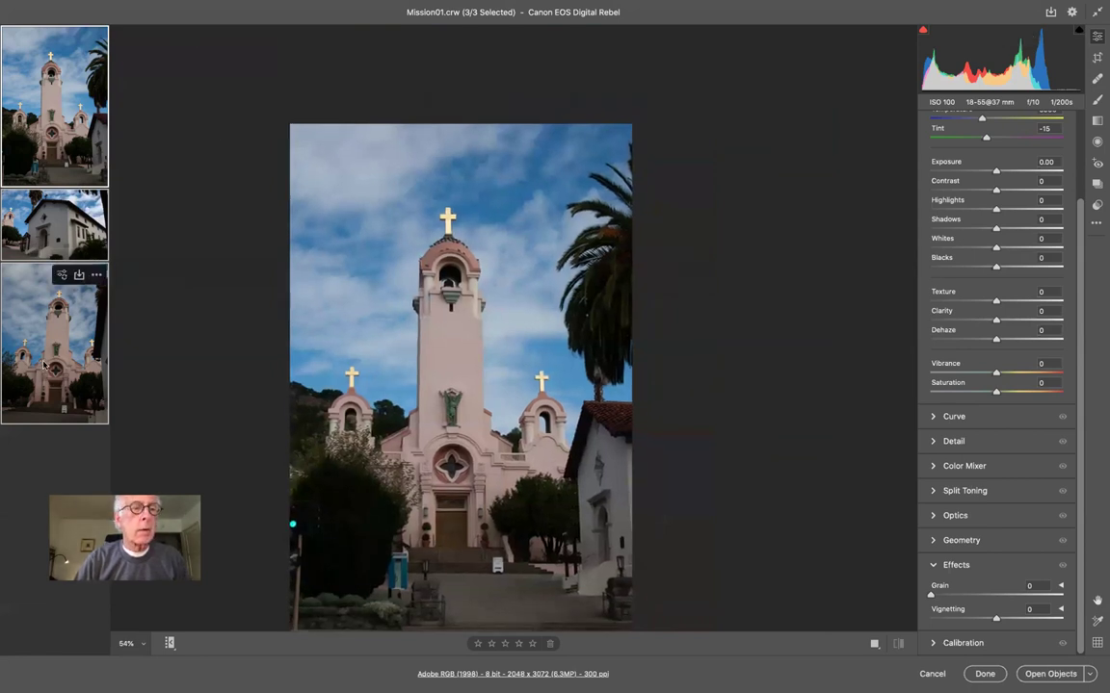
click(55, 96)
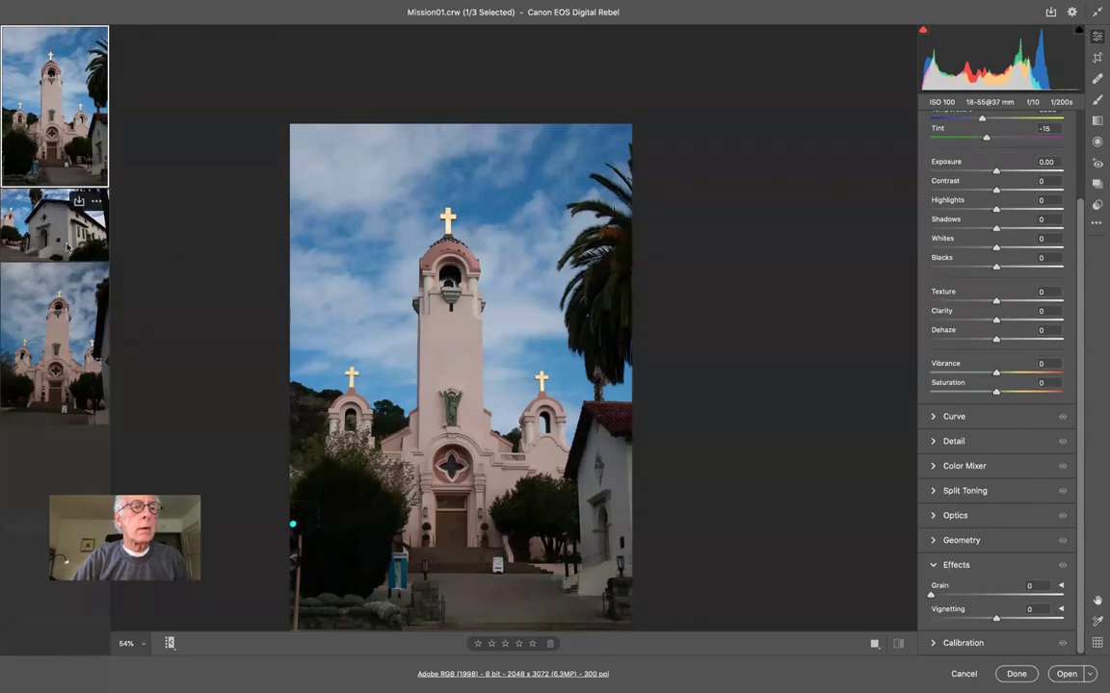
shift+click(71, 318)
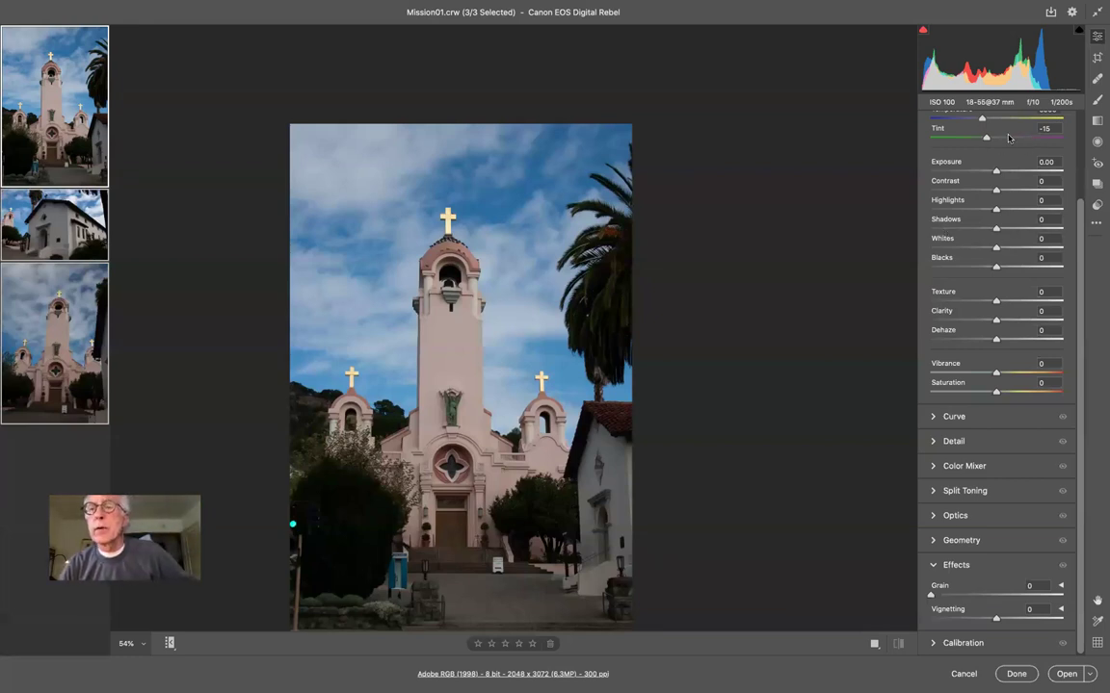
- Cancel the raw edit of the three mission photos, and select 12A_Start.crw in the Lesson12 folder in Adobe Bridge
drag(1080, 249, 1086, 129)
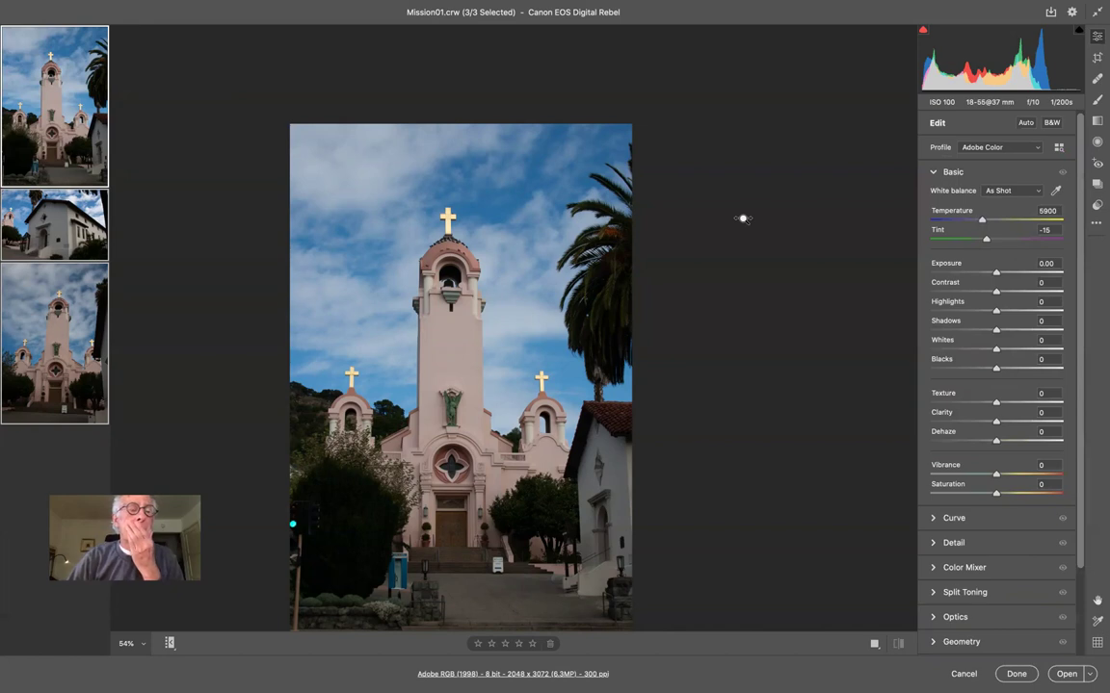
click(964, 675)
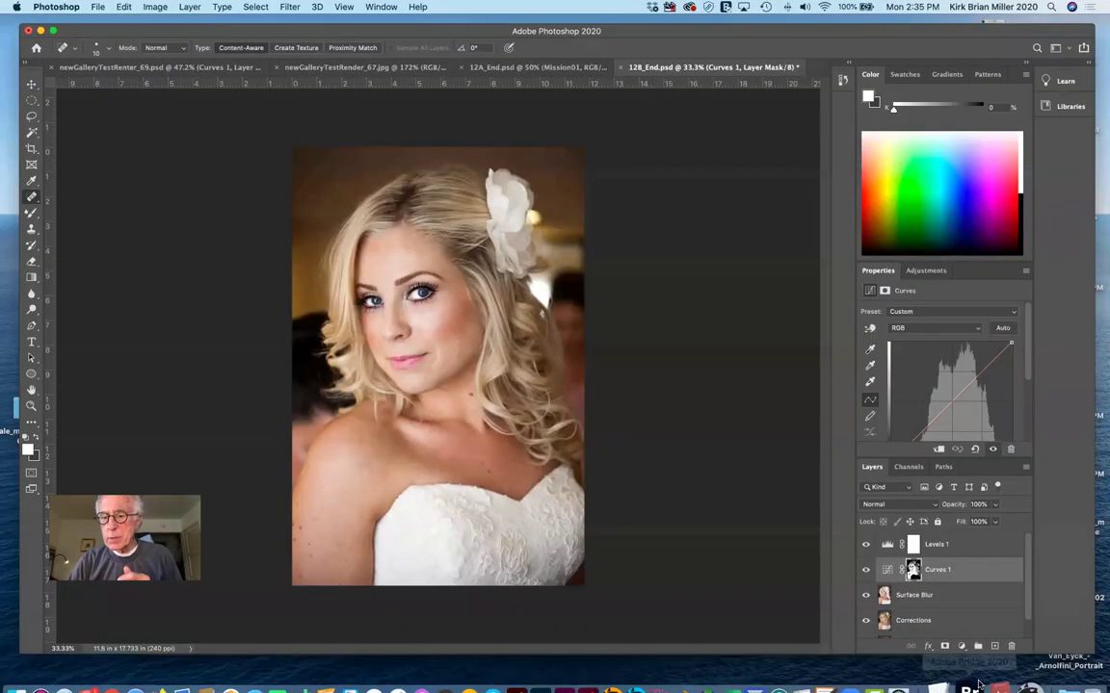
mouse_move(1016, 679)
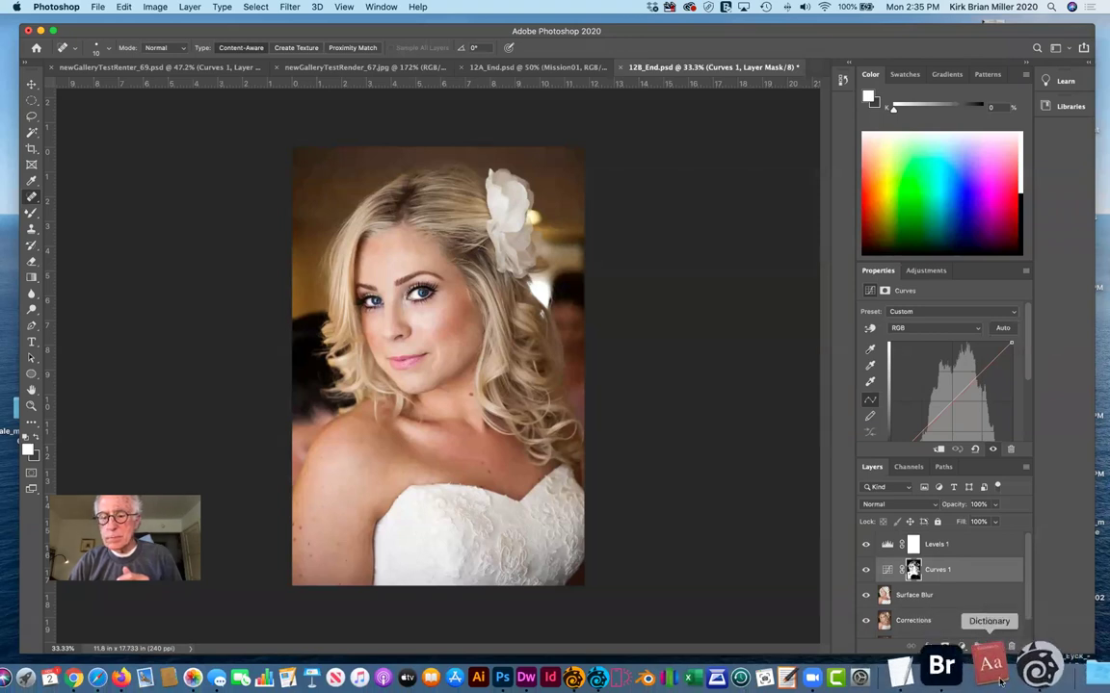
click(964, 674)
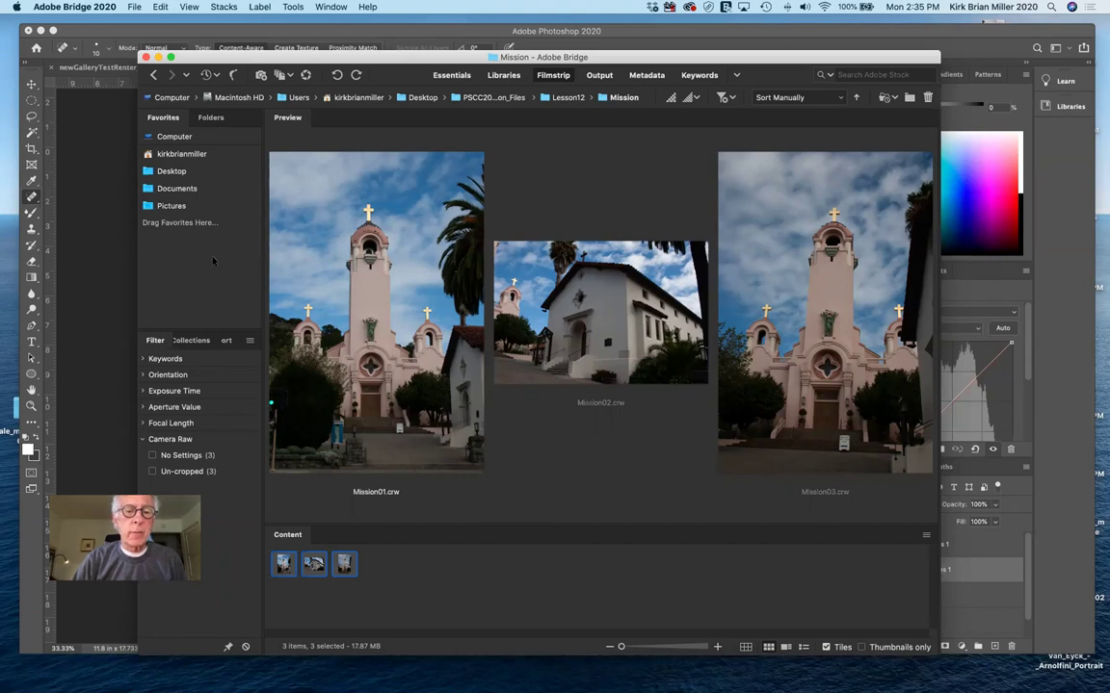
click(567, 98)
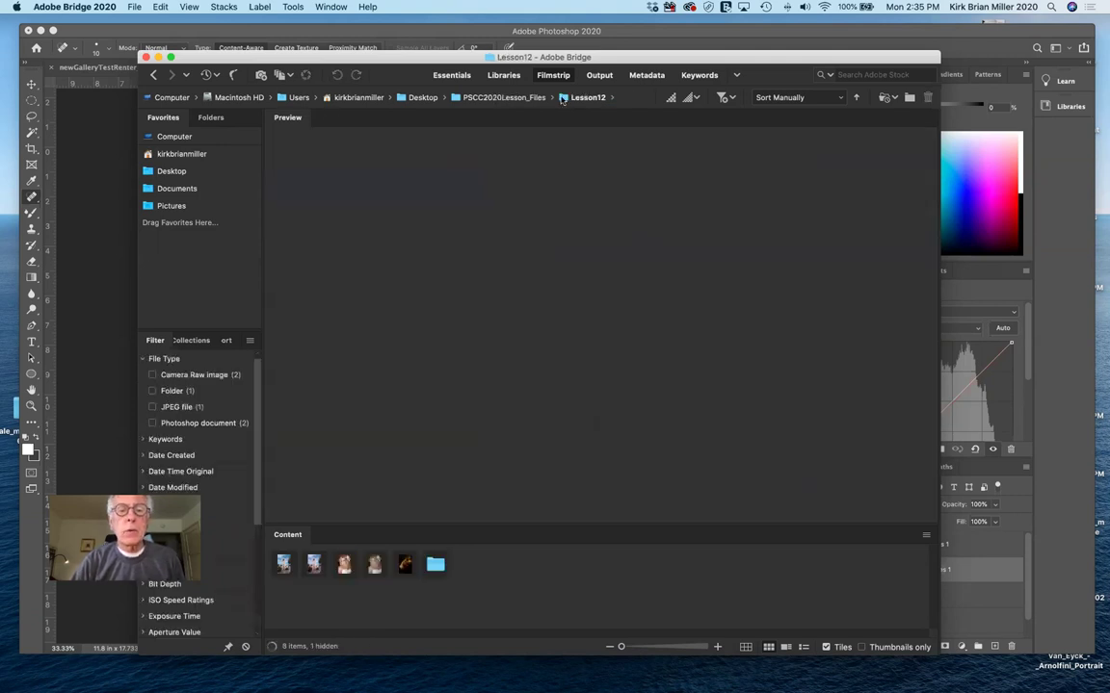
click(312, 566)
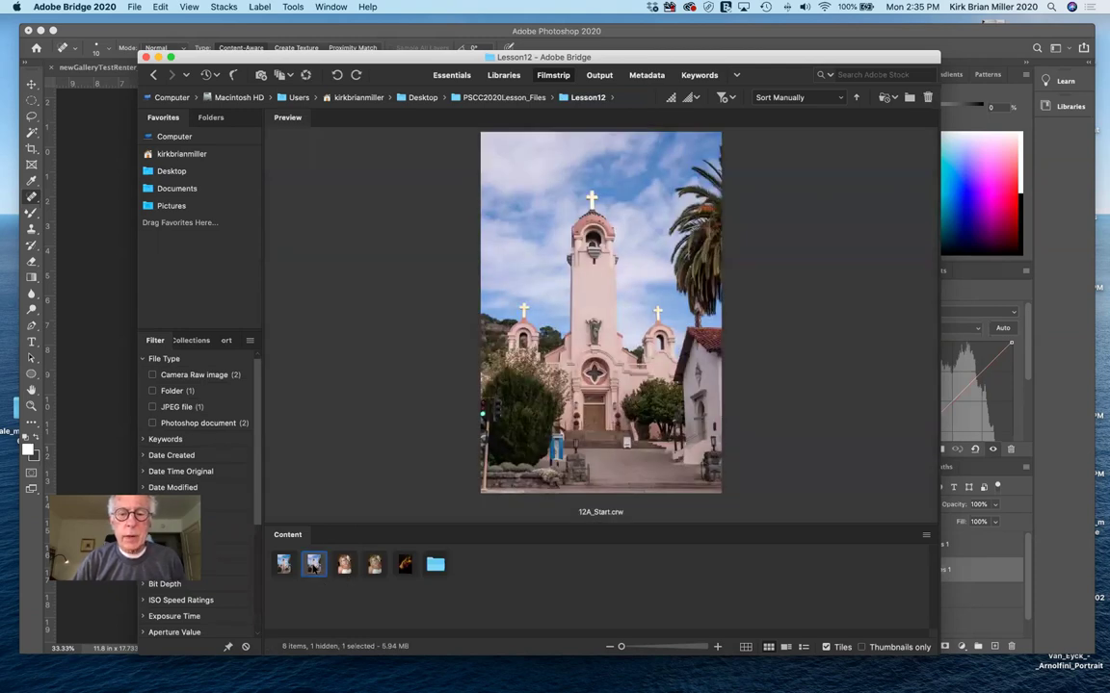
- Move 12A_Start.crw into the Mission folder, and open all four photos of that folder in Camera Raw
drag(314, 569, 438, 577)
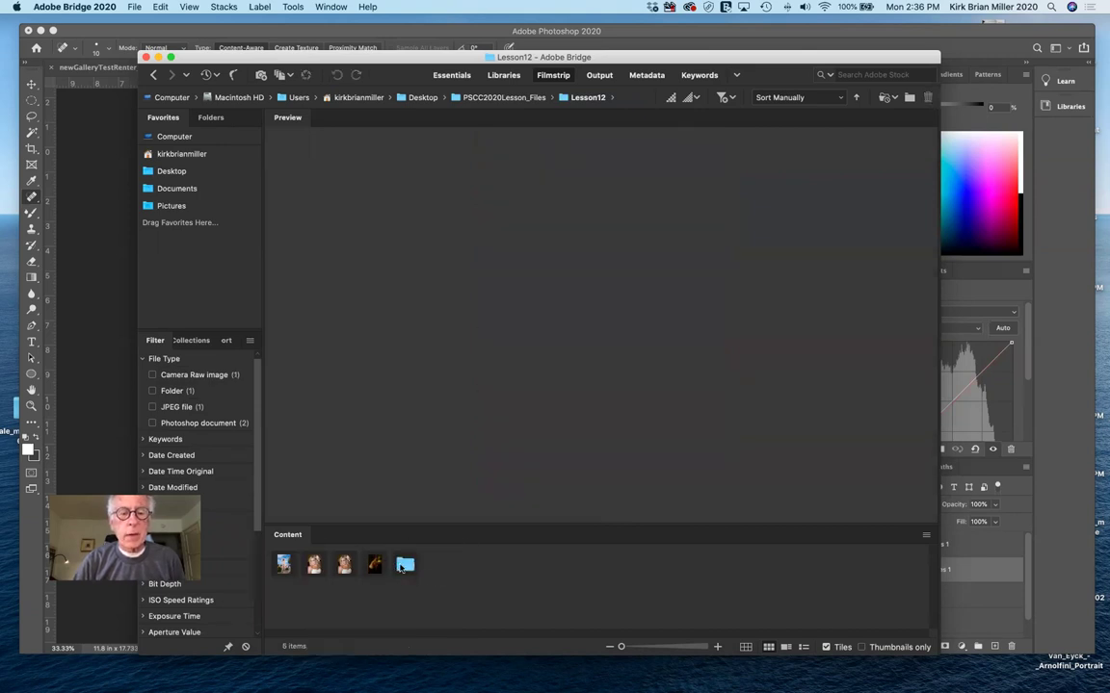
double_click(404, 565)
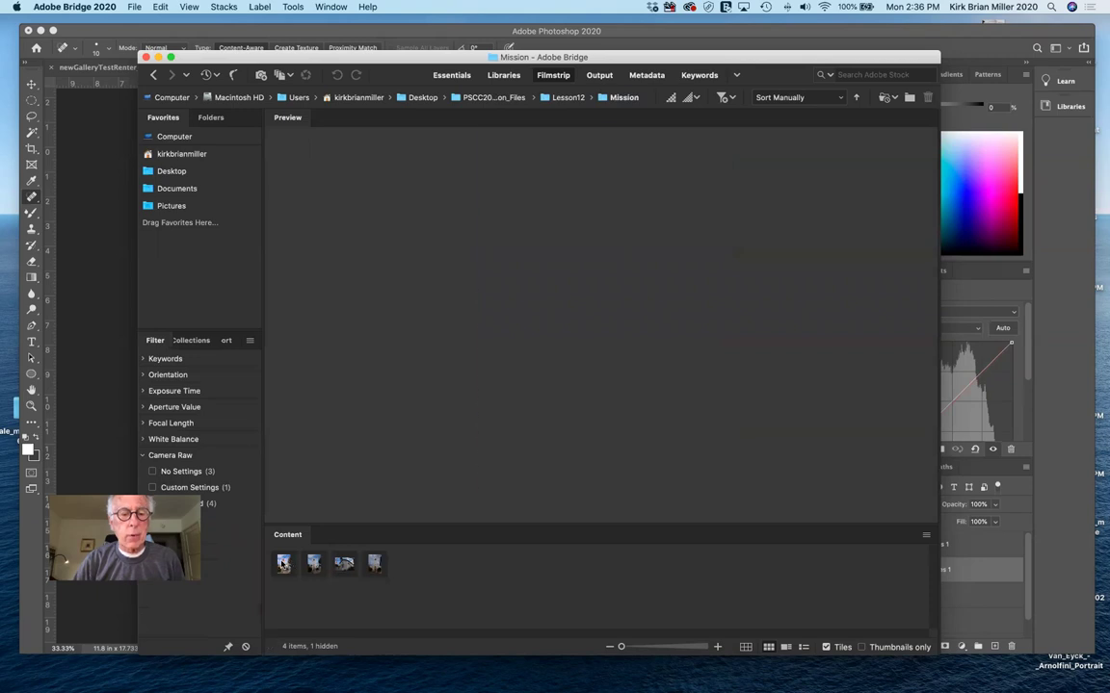
click(284, 565)
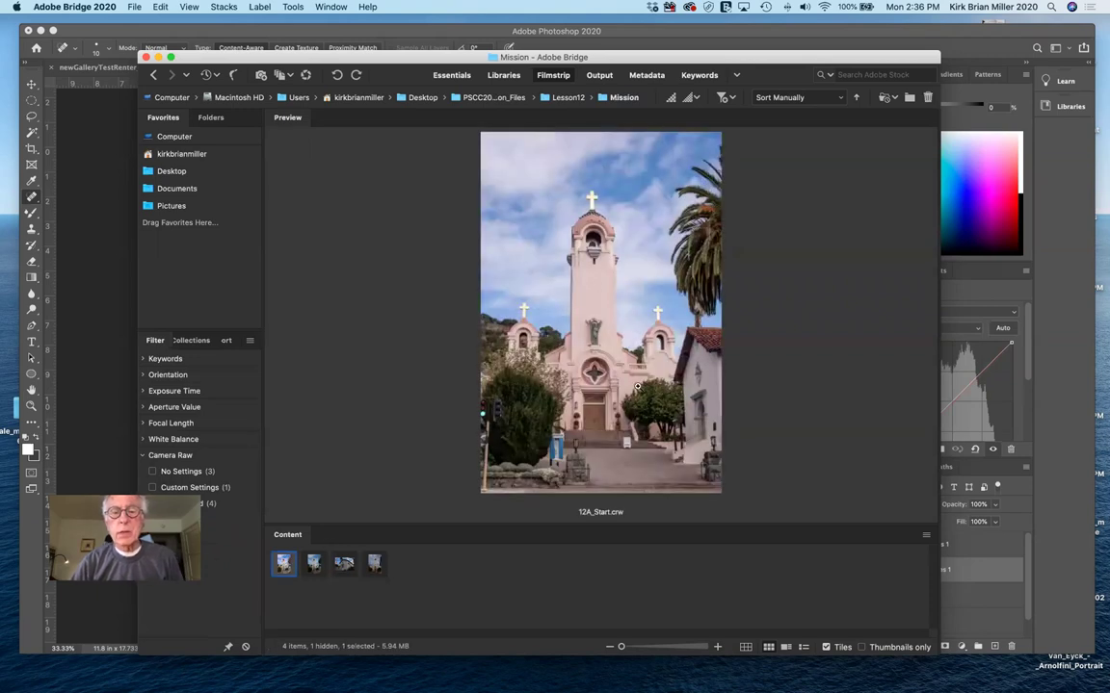
shift+click(374, 563)
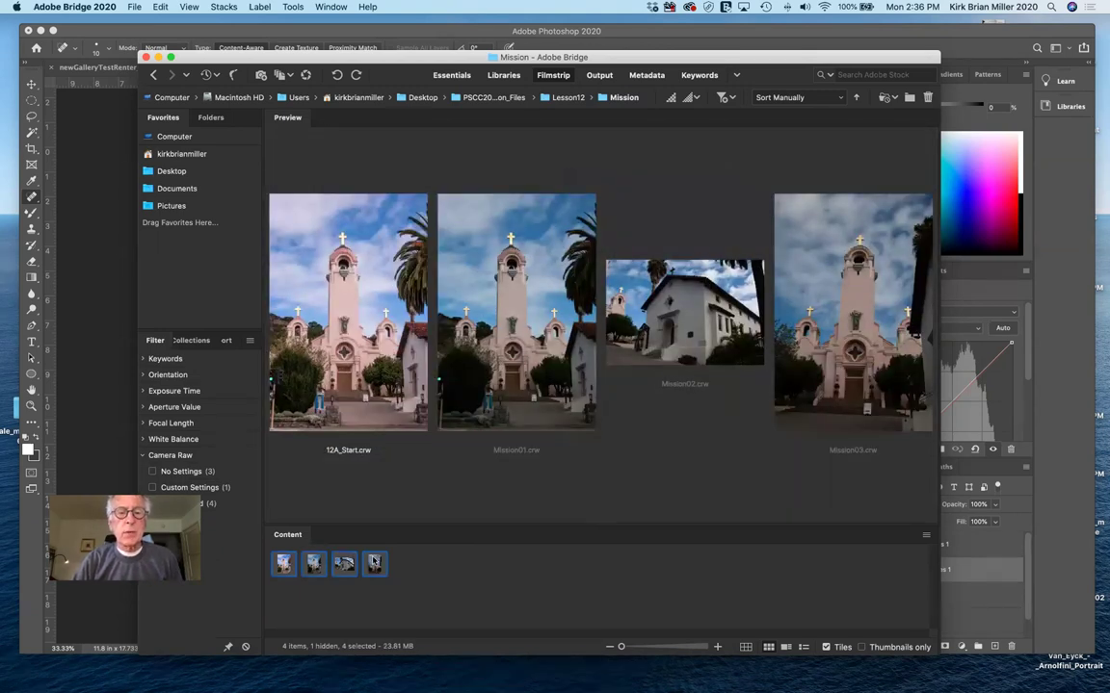
key(super+h)
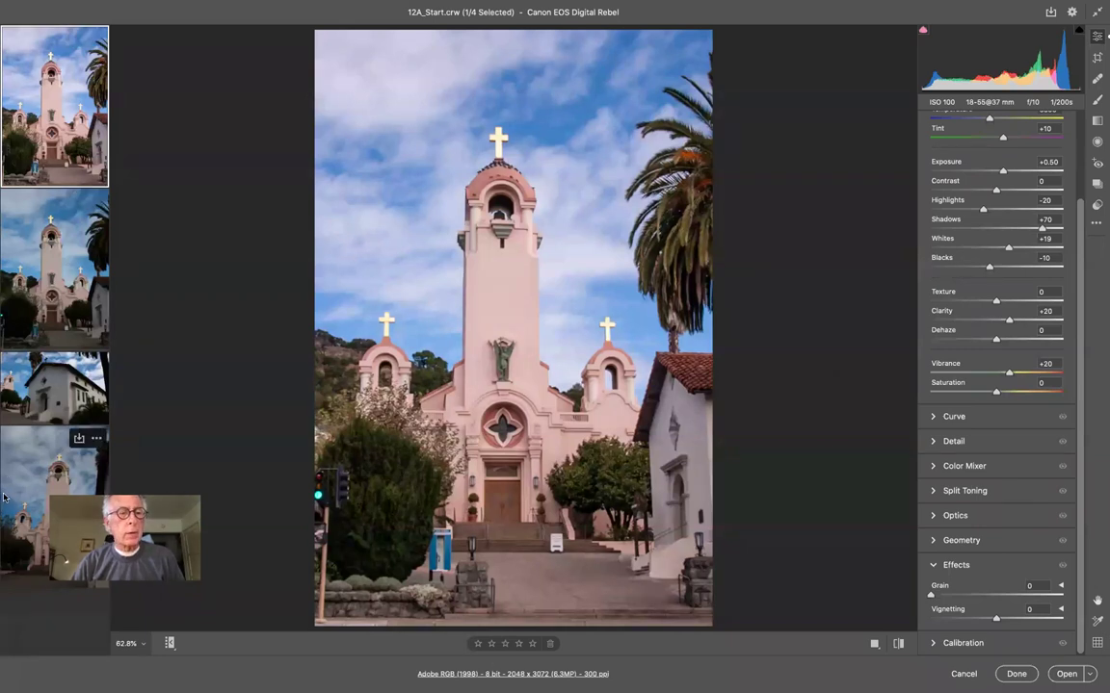
- Select all four photos in the filmstrip and review the commands offered for them, such as copying, syncing and merging
key(shift)
shift+click(43, 501)
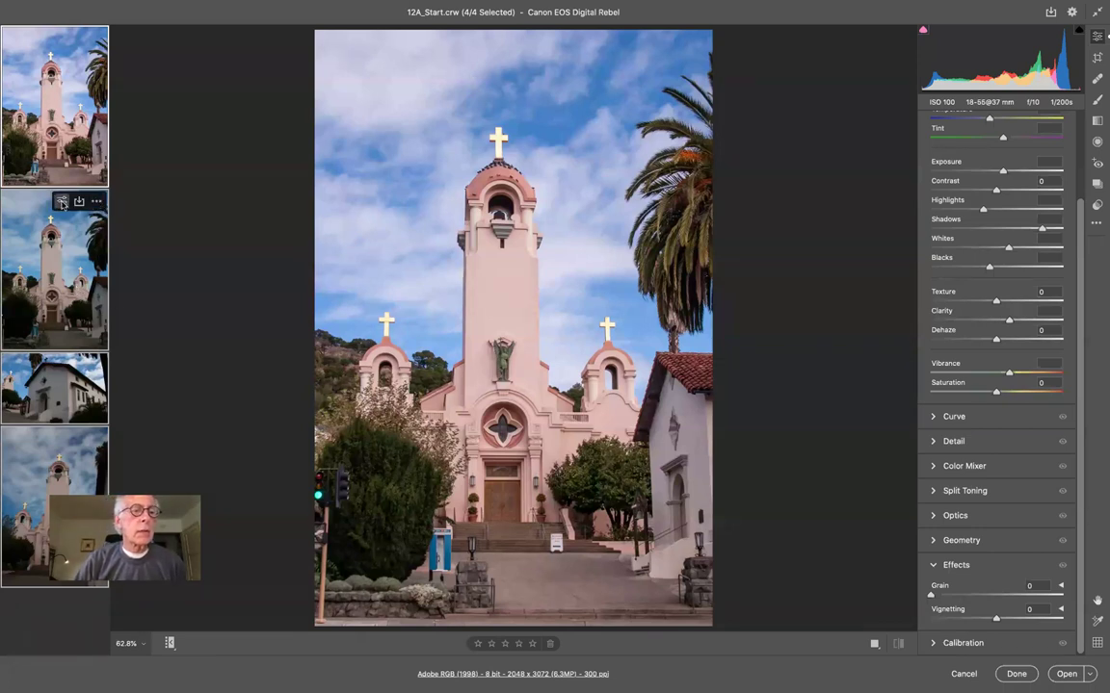
right_click(42, 249)
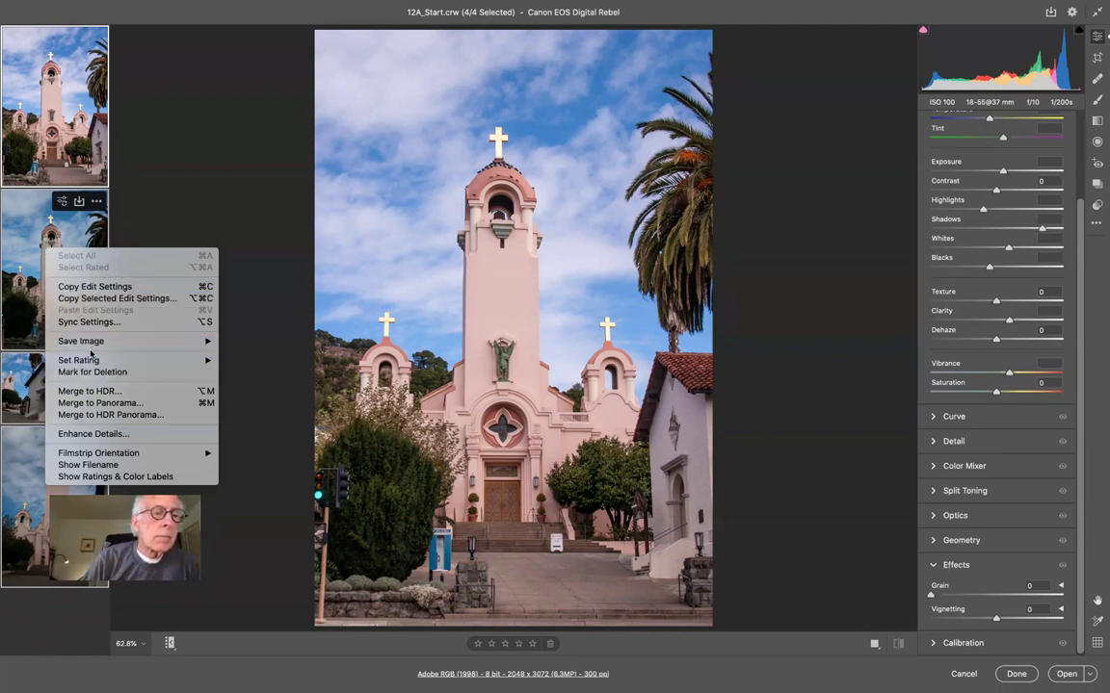
mouse_move(95, 342)
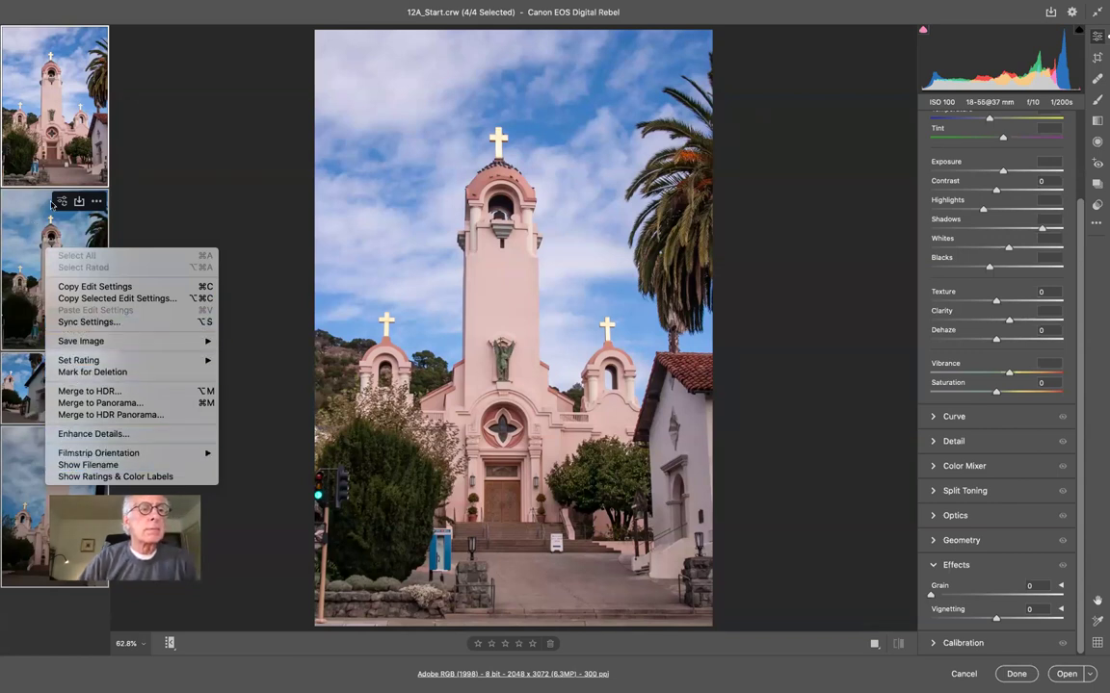
click(96, 203)
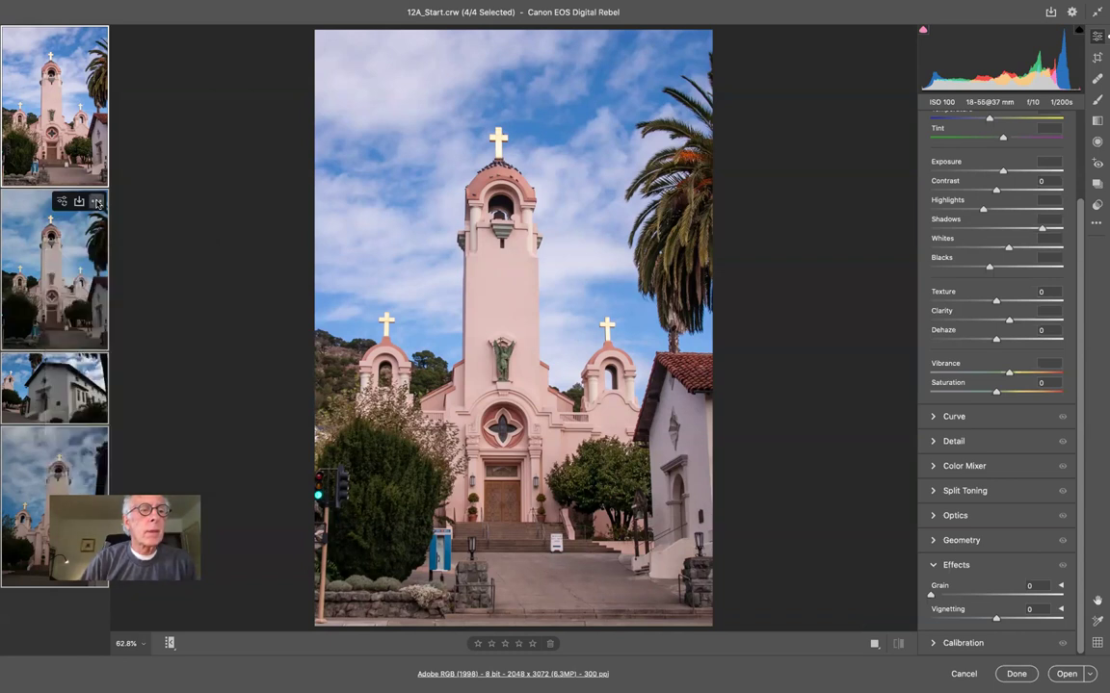
click(96, 202)
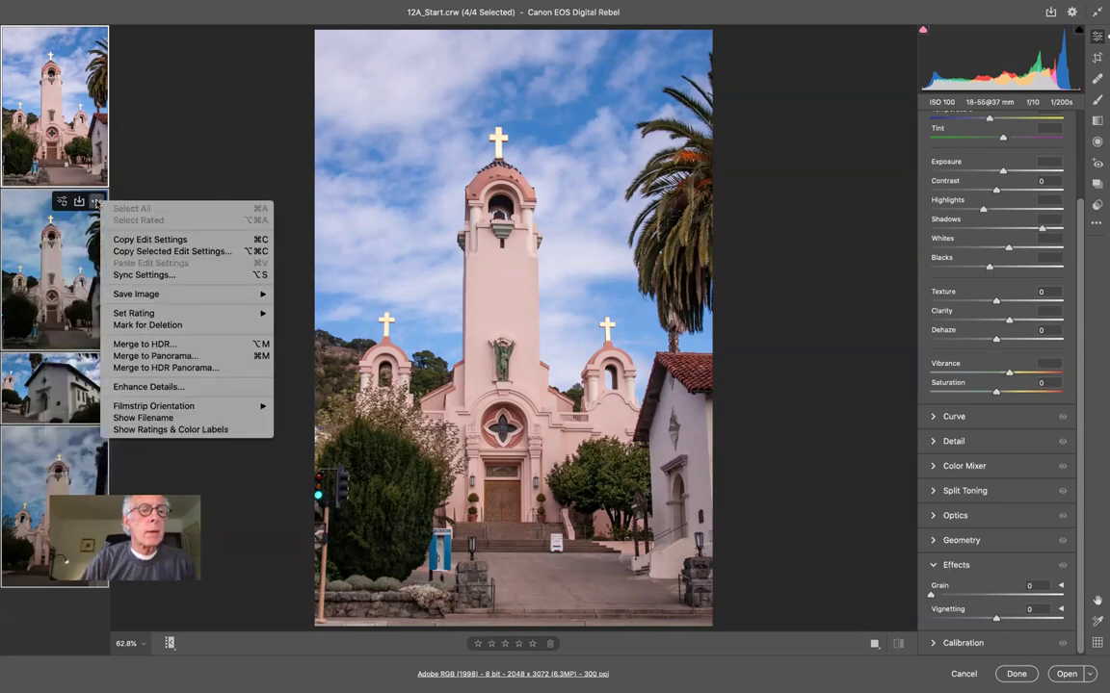
click(165, 236)
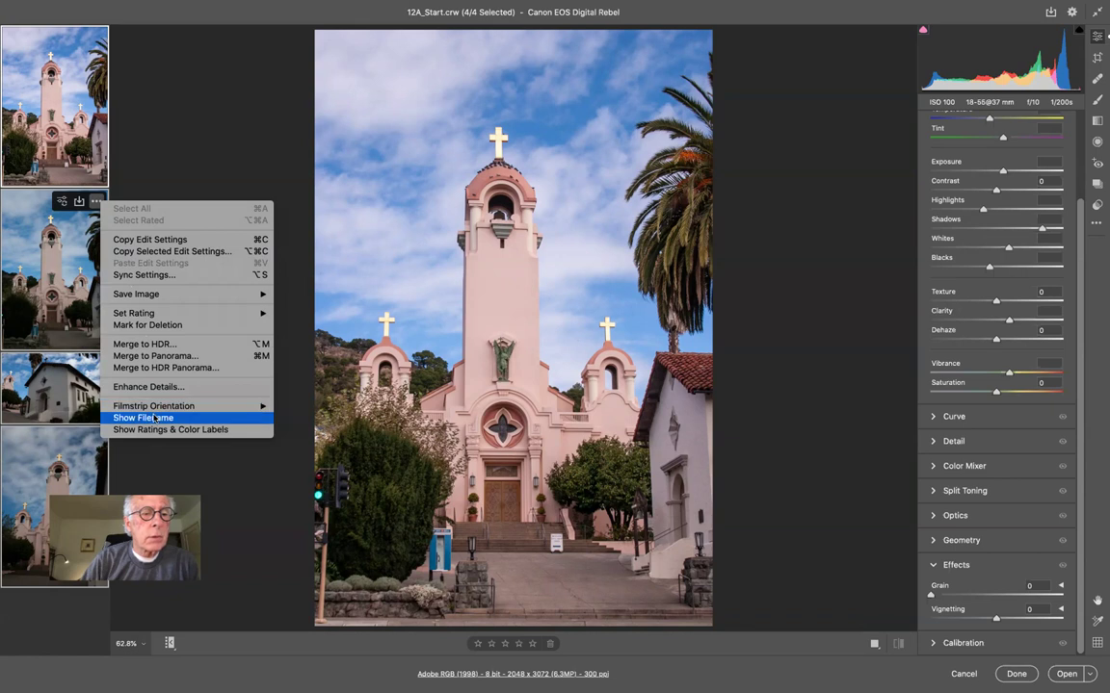
click(186, 167)
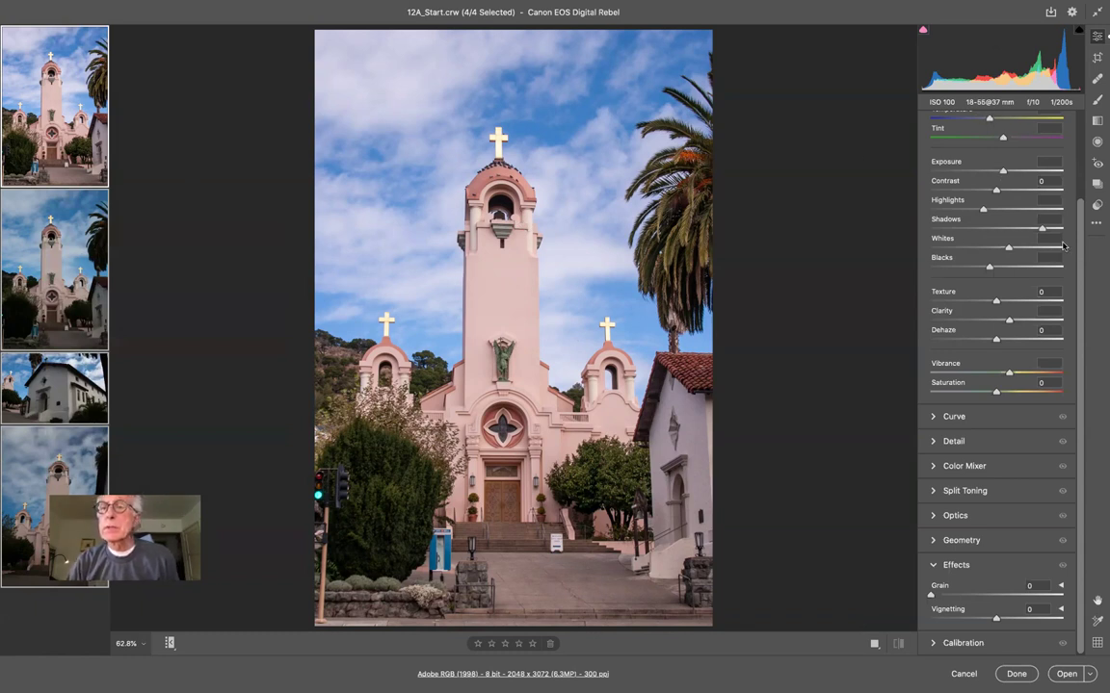
- Reselect all four photos starting from 12A_Start.crw and set their white balance to Cloudy
scroll(1075, 134, up, 5)
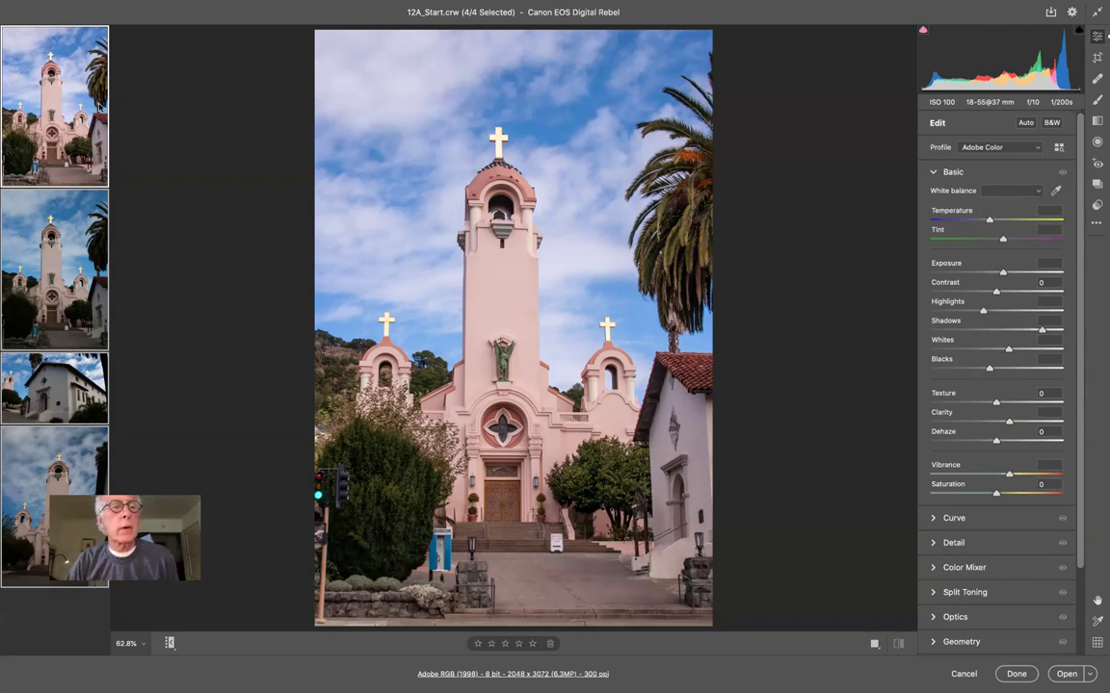
click(87, 106)
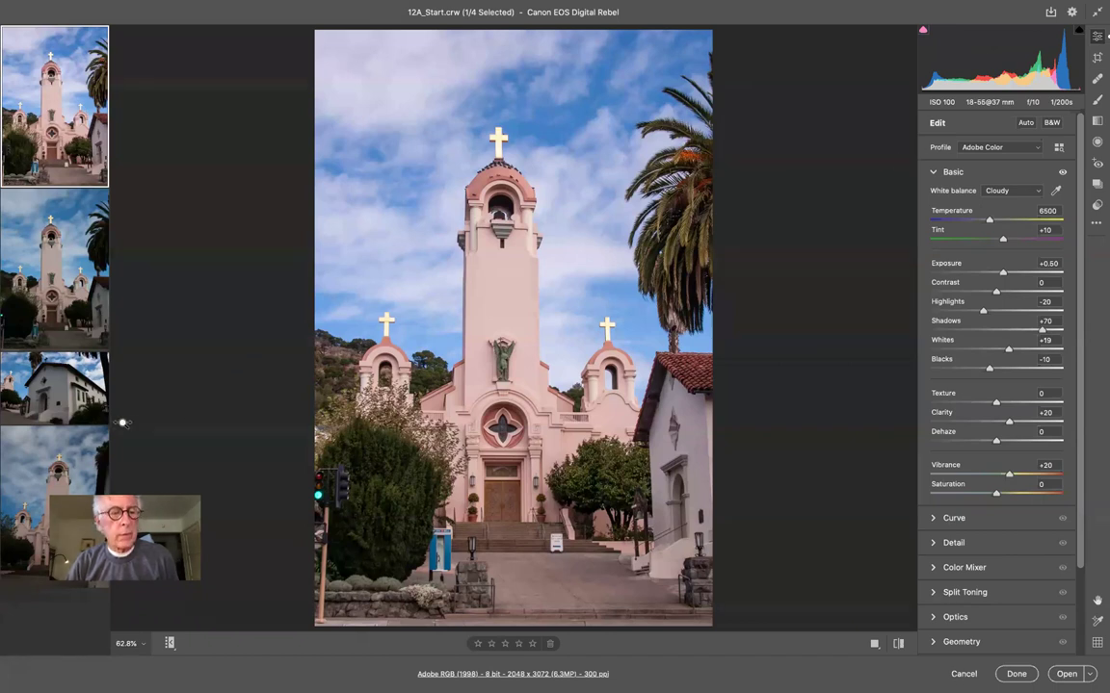
key(shift)
shift+click(76, 469)
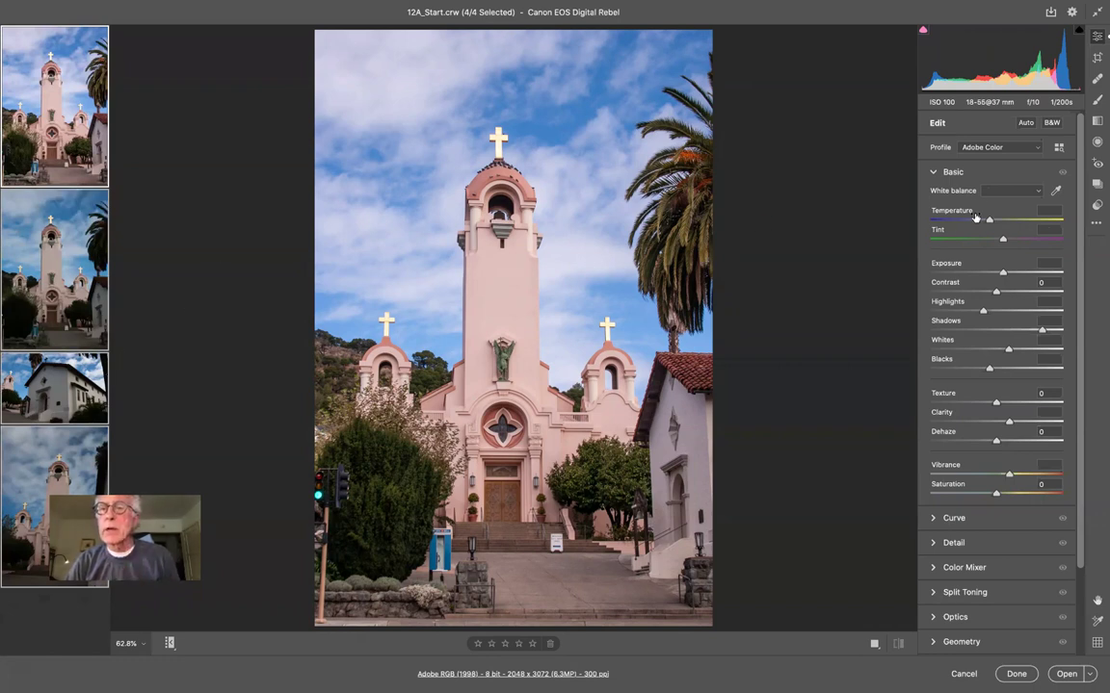
click(1031, 192)
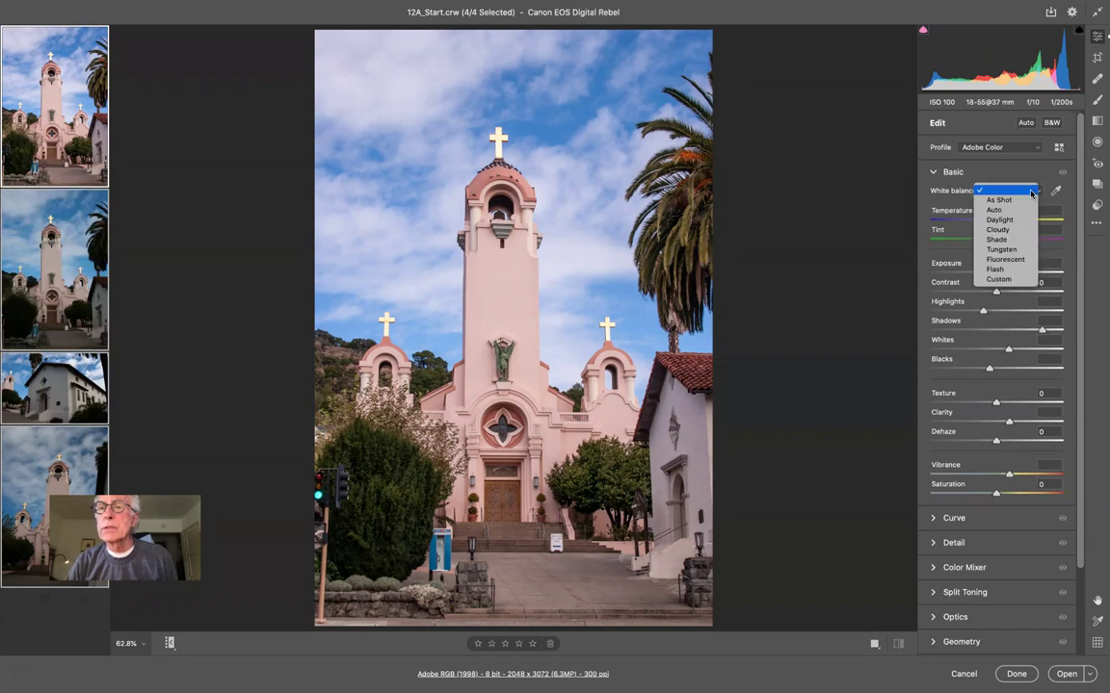
click(998, 229)
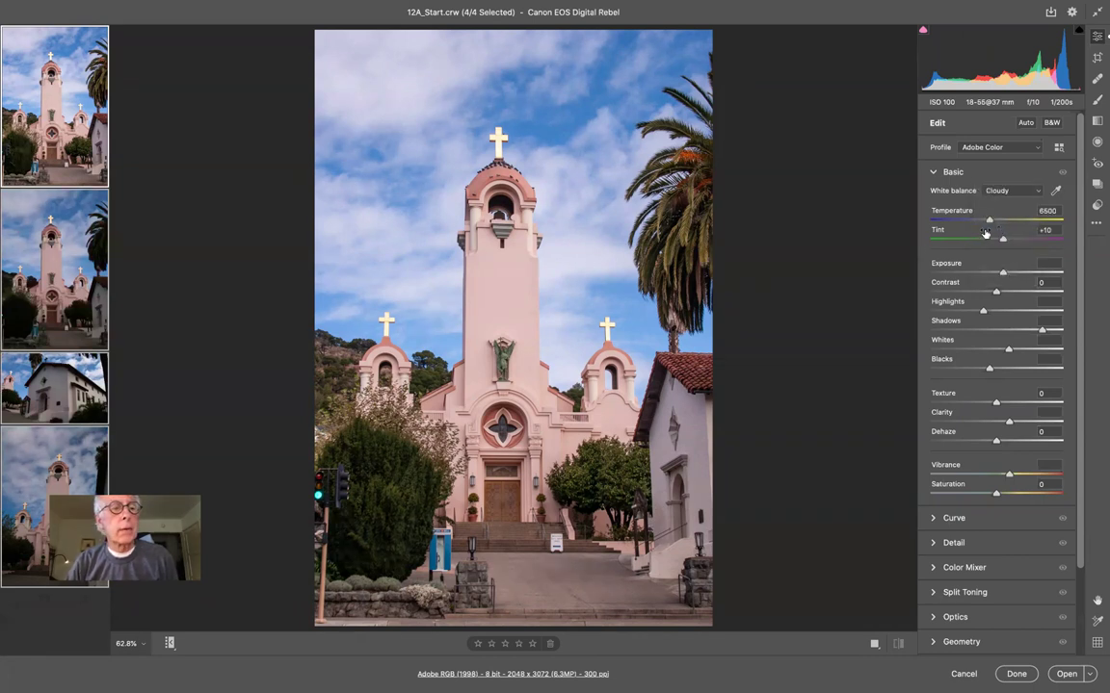
mouse_move(77, 472)
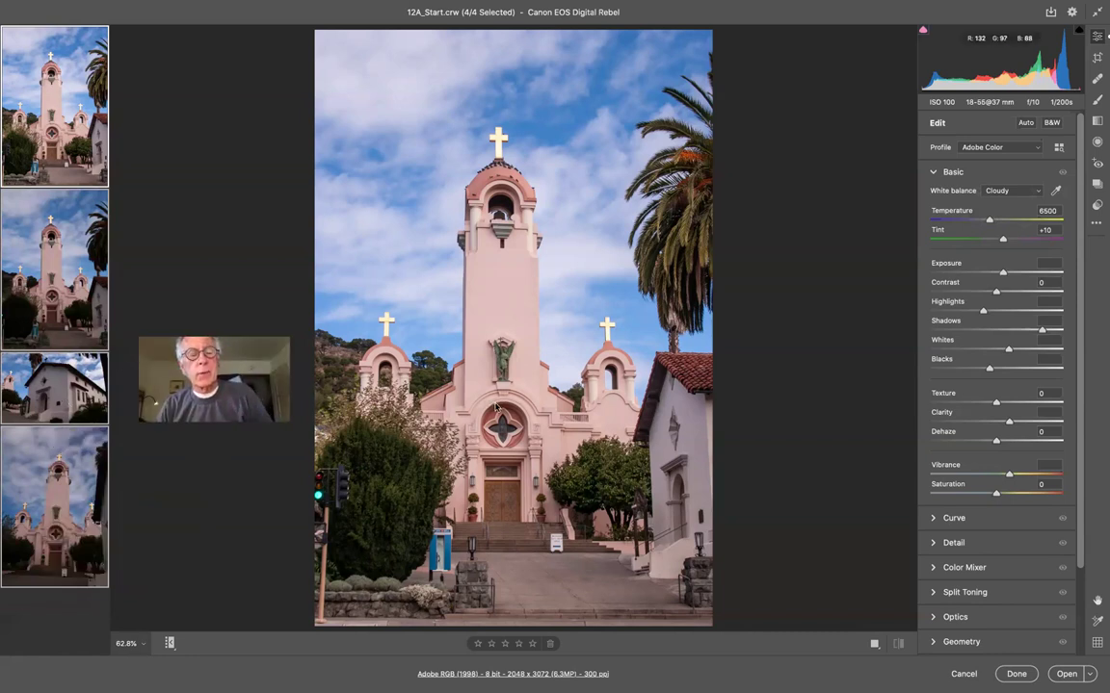
mouse_move(15, 331)
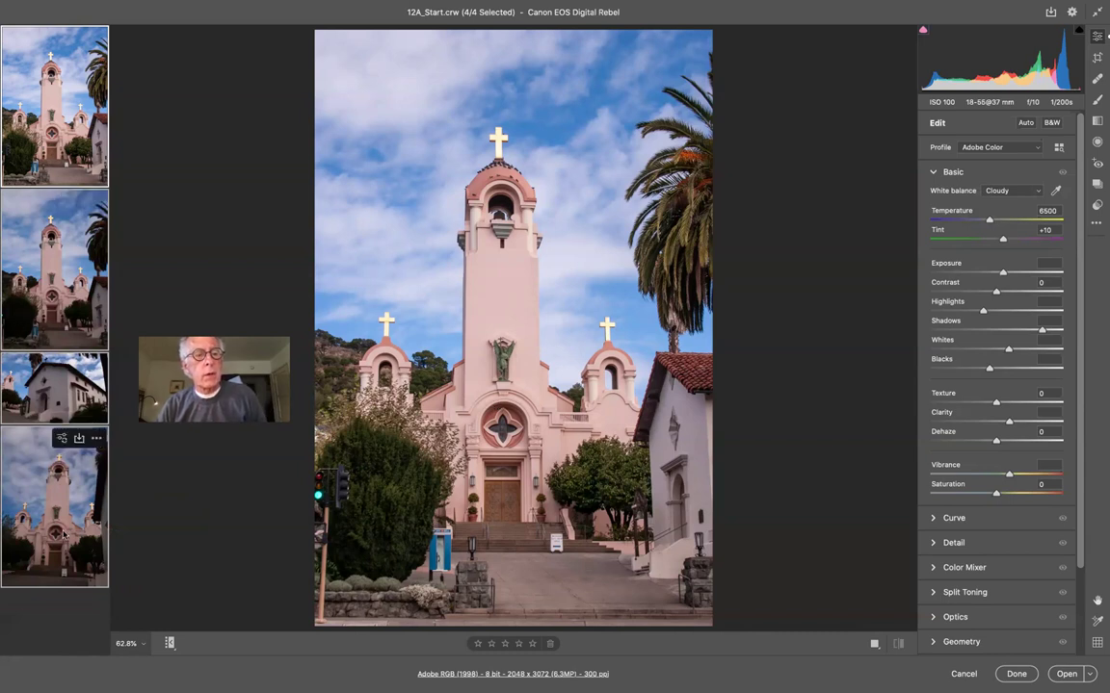
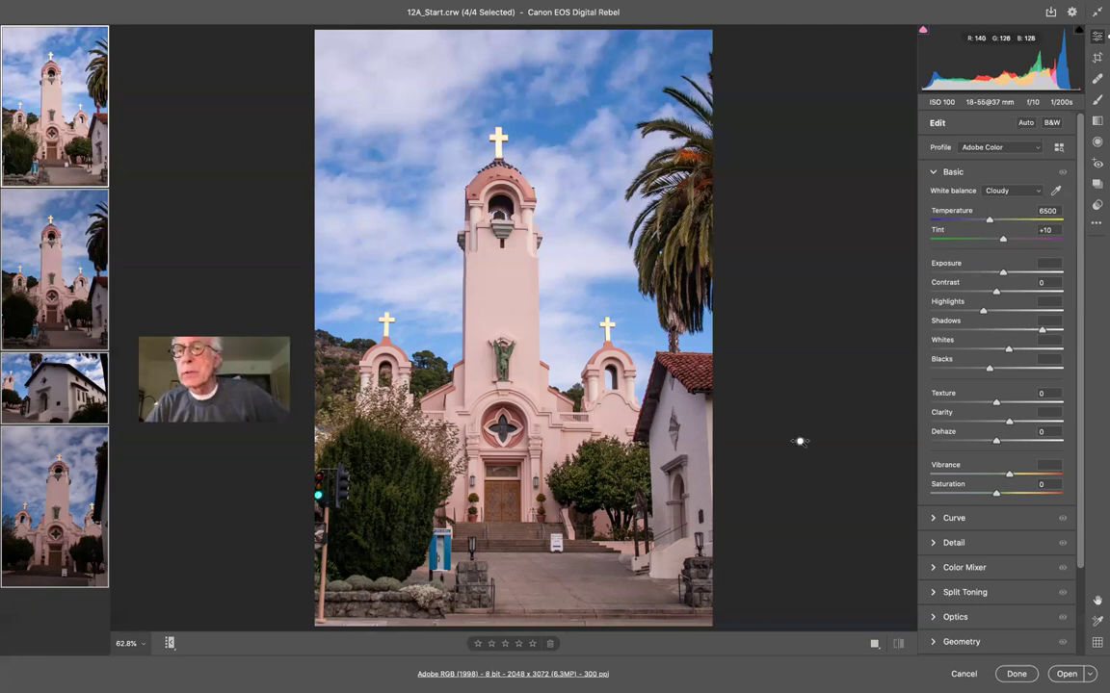
- Set Exposure to +0.50 and Highlights to -20 for the four selected photos
click(1001, 275)
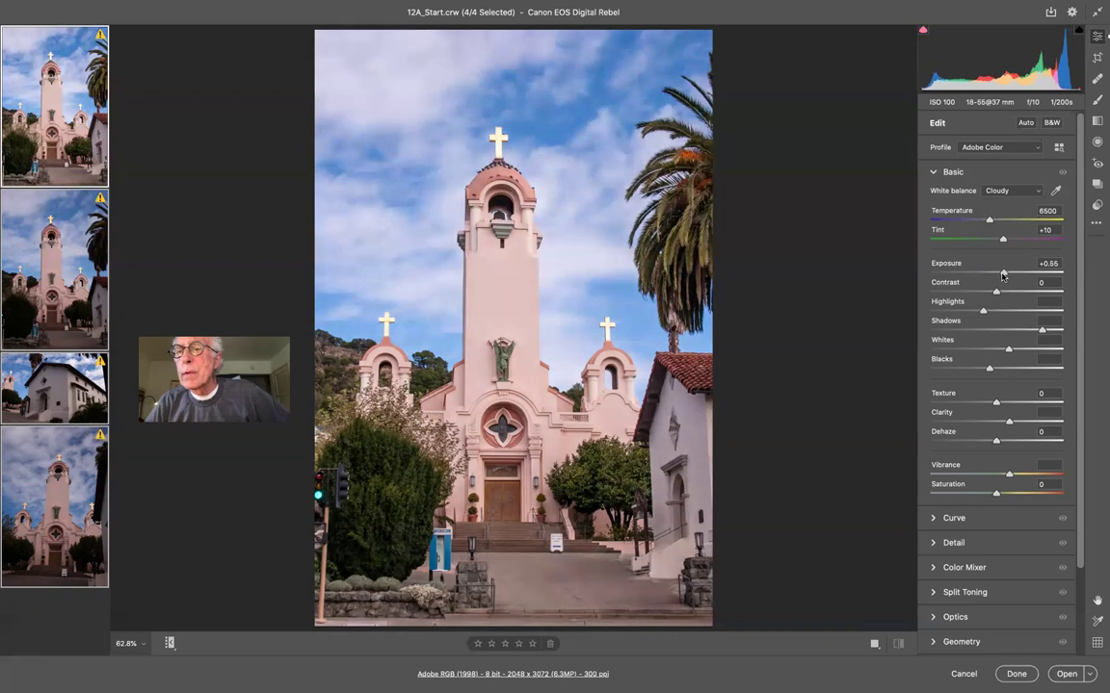
drag(1001, 274, 1001, 275)
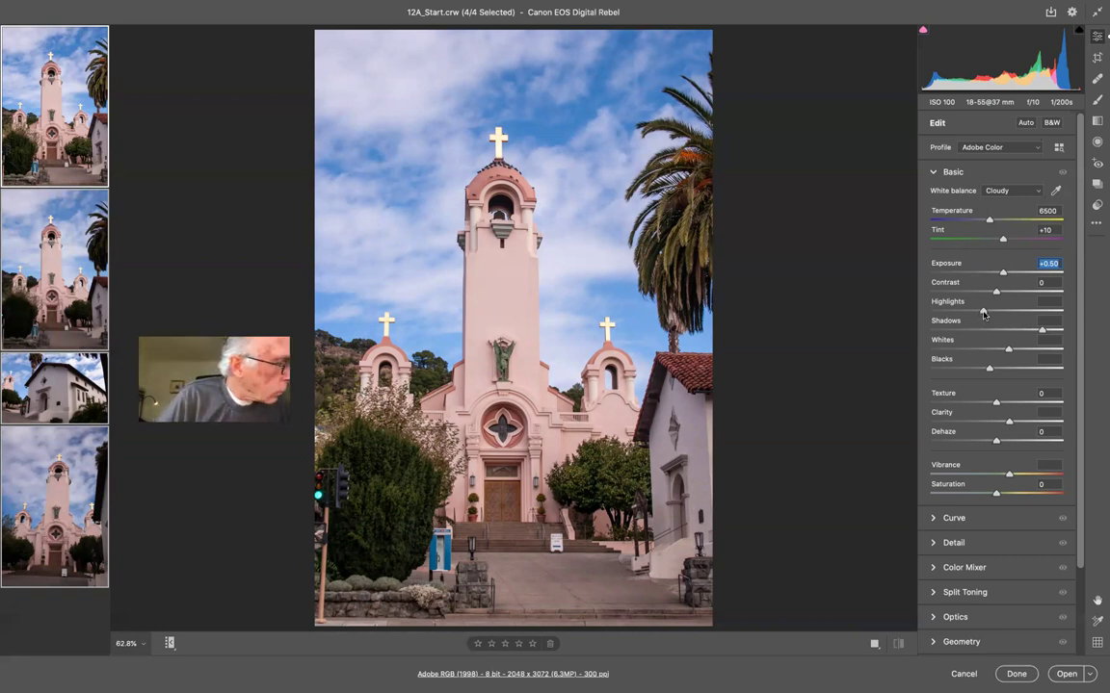
drag(982, 314, 979, 316)
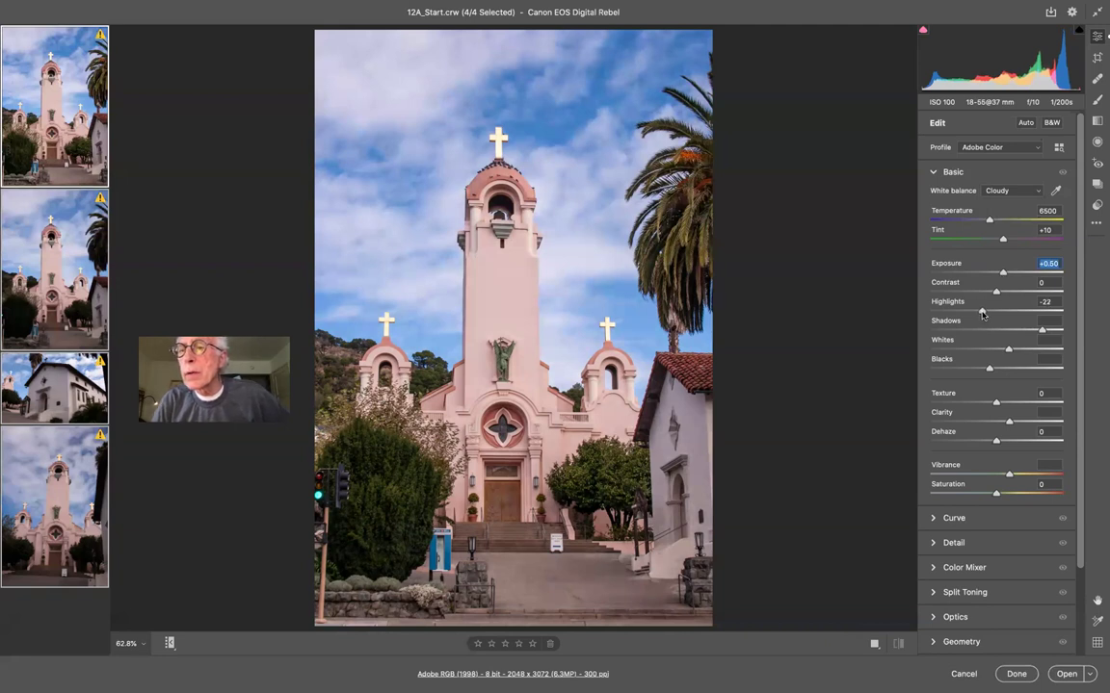
drag(982, 315, 983, 313)
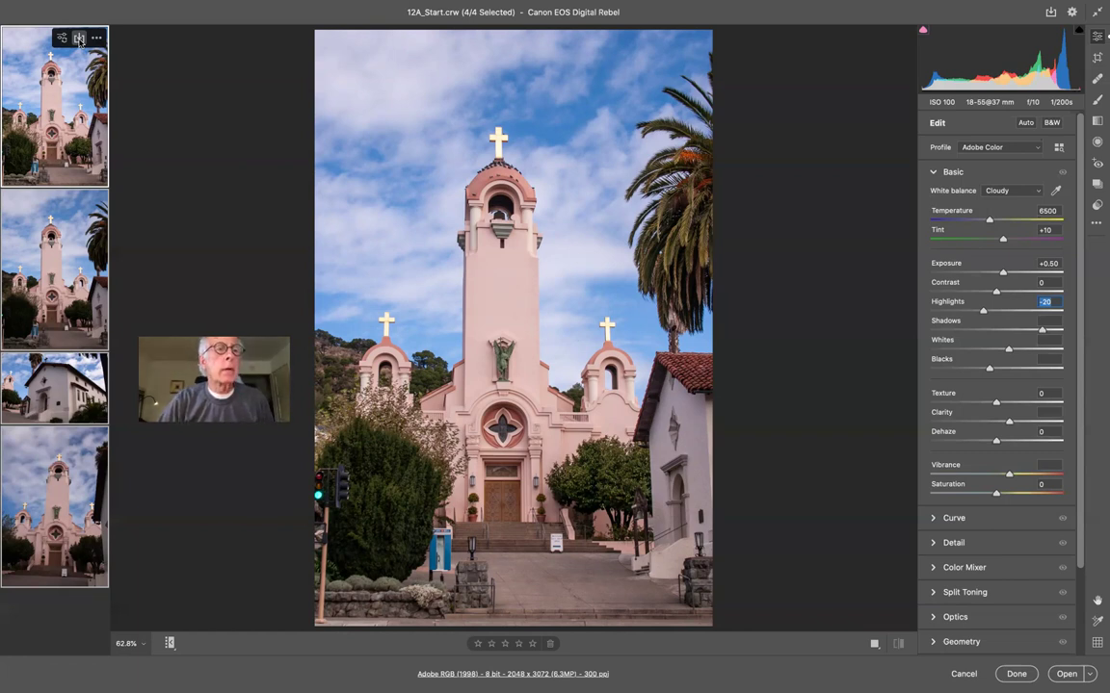
- Open the Save Options for the four photos and set the destination to a new folder named editedPhotos inside Mission
click(80, 39)
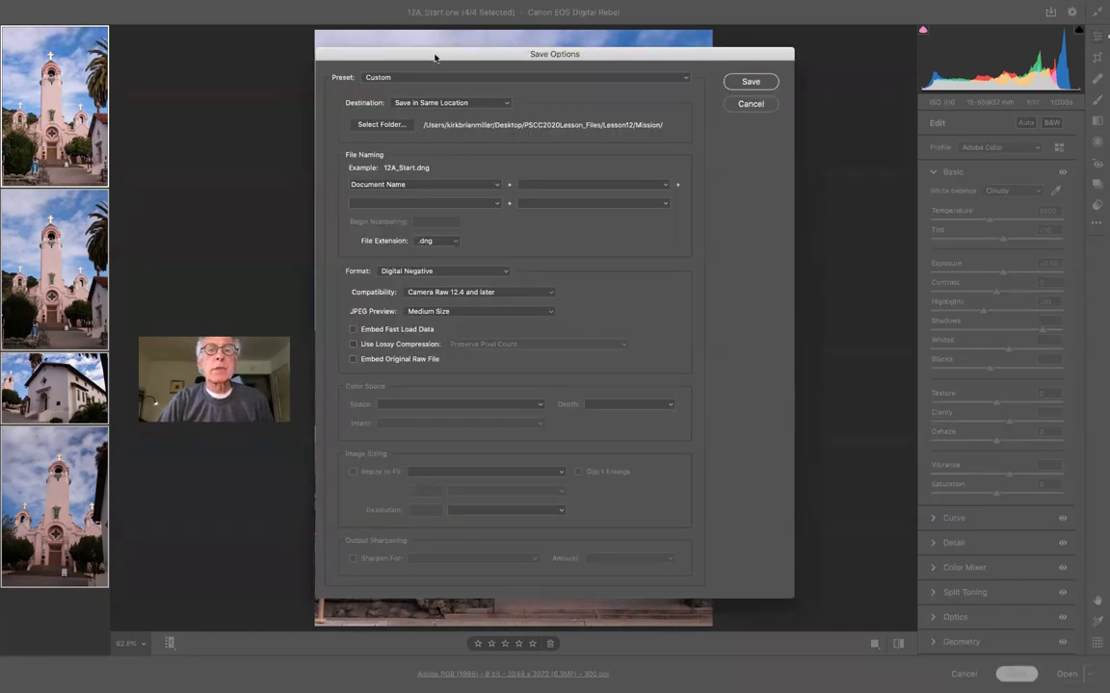
drag(435, 59, 469, 66)
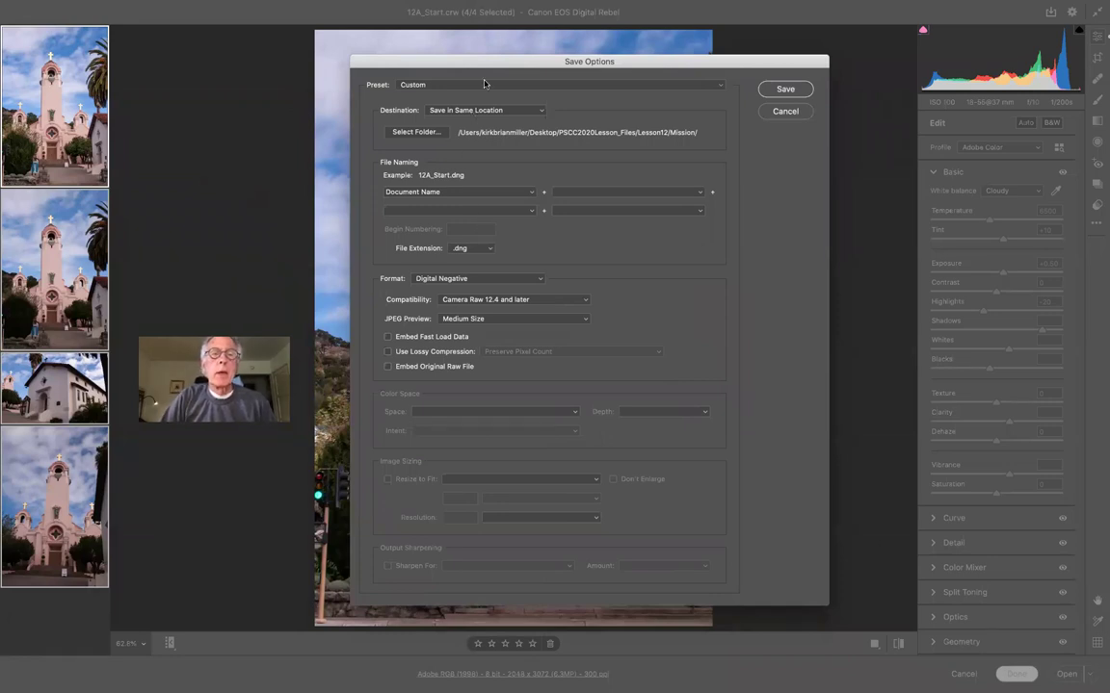
drag(455, 59, 405, 54)
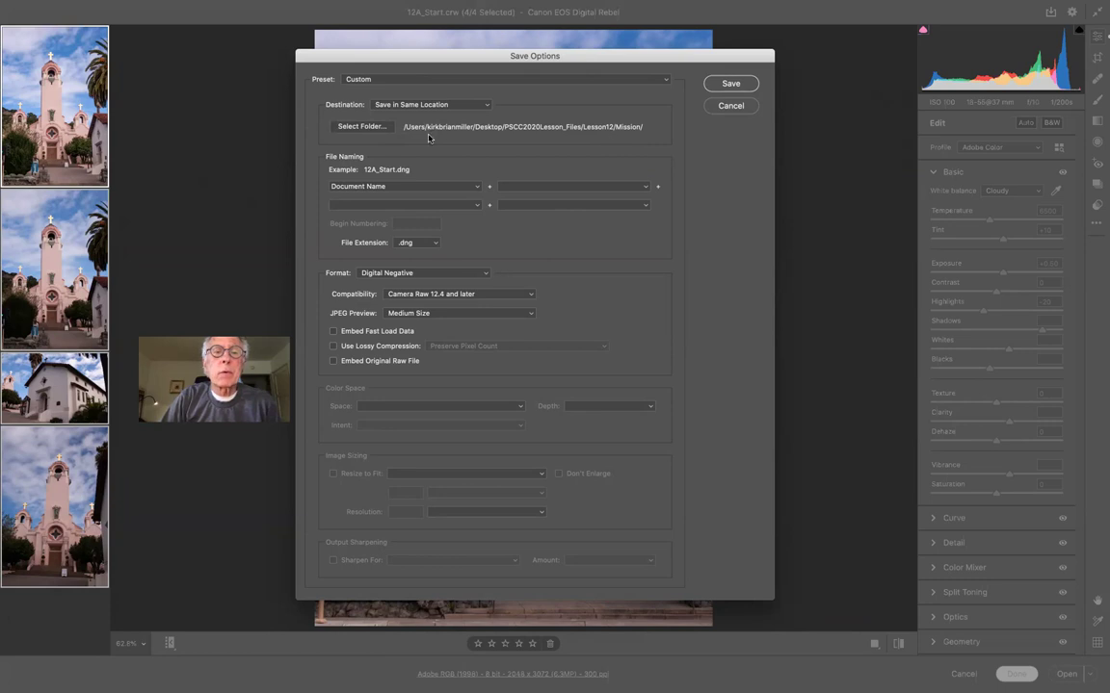
click(371, 128)
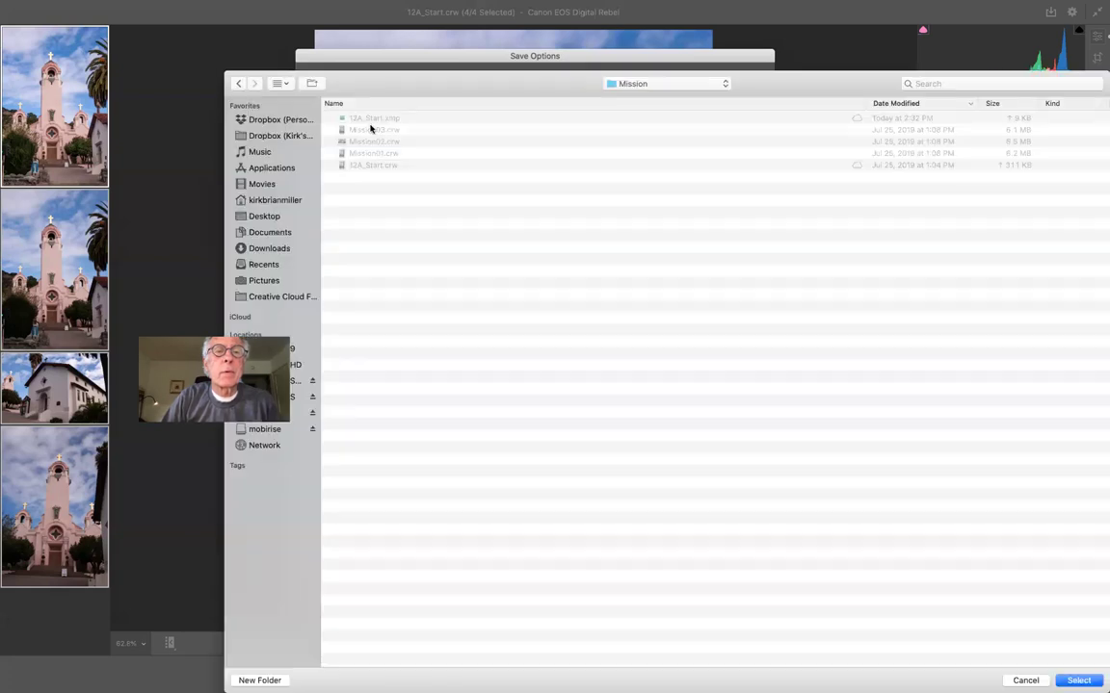
right_click(375, 201)
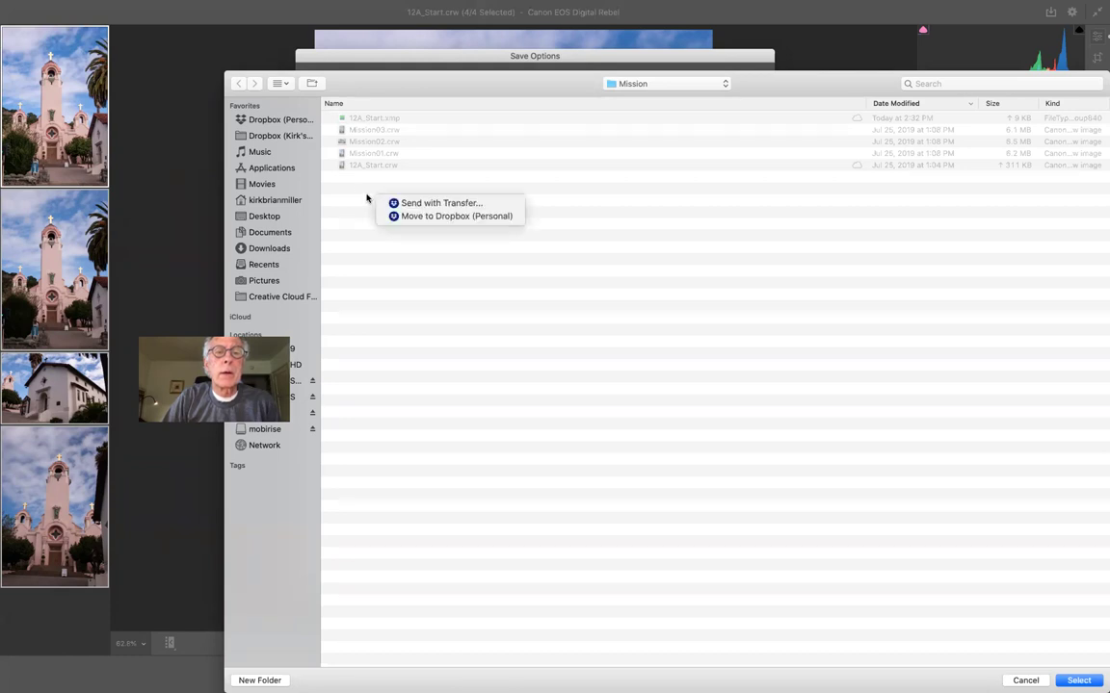
click(323, 176)
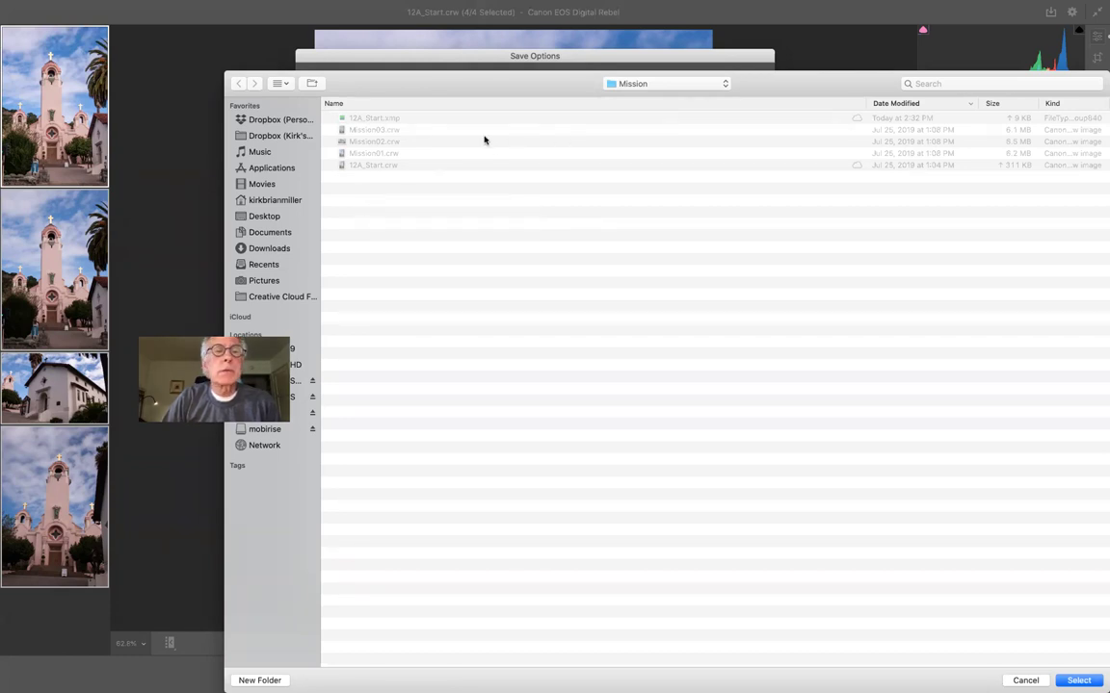
click(310, 84)
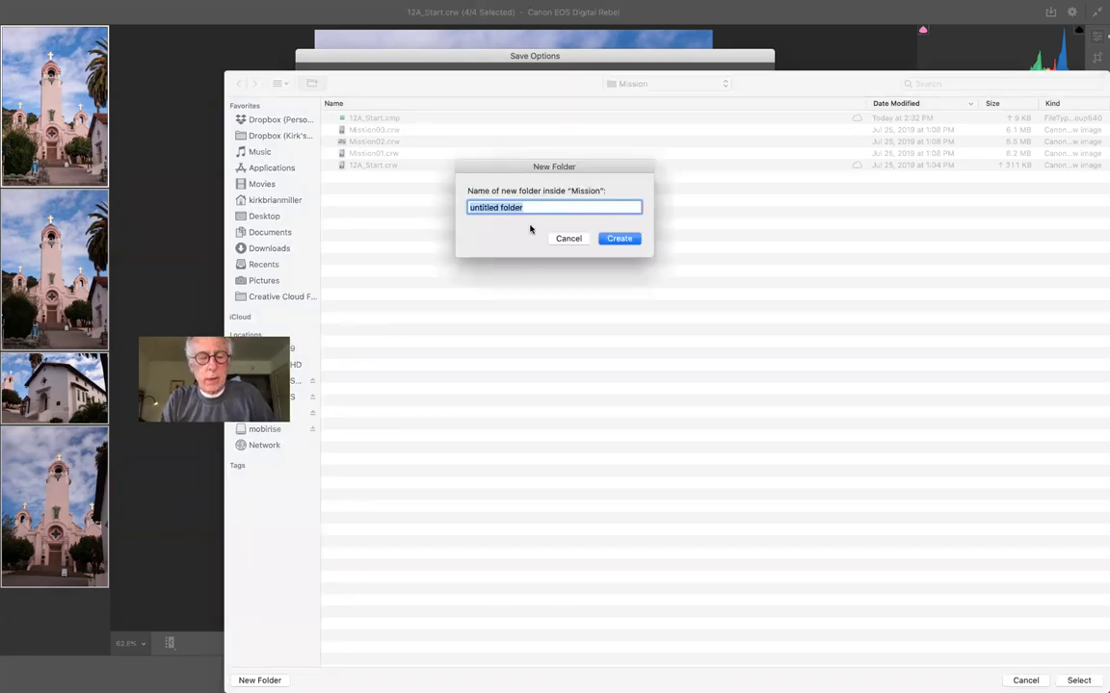
text(ed)
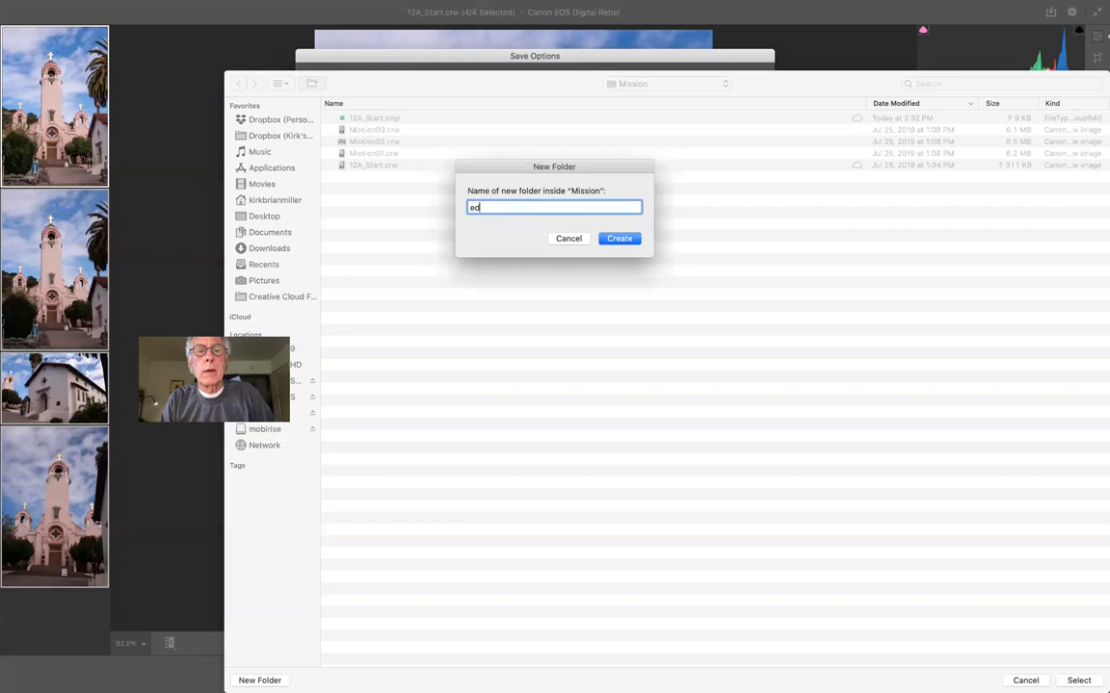
text(itedPhotos)
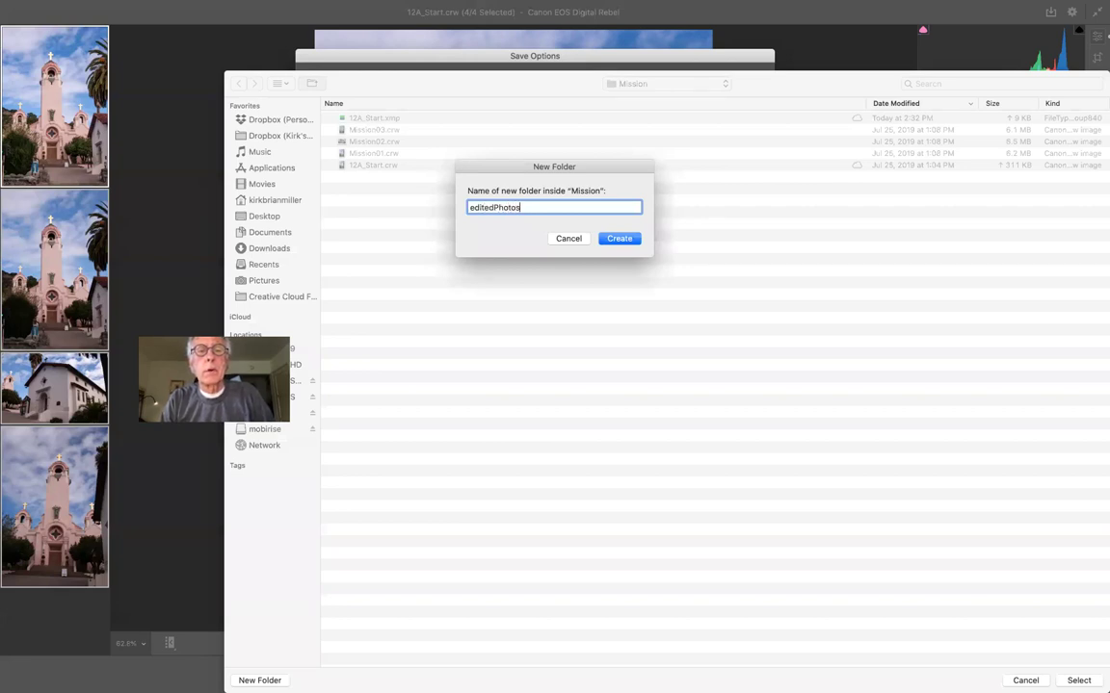
click(623, 239)
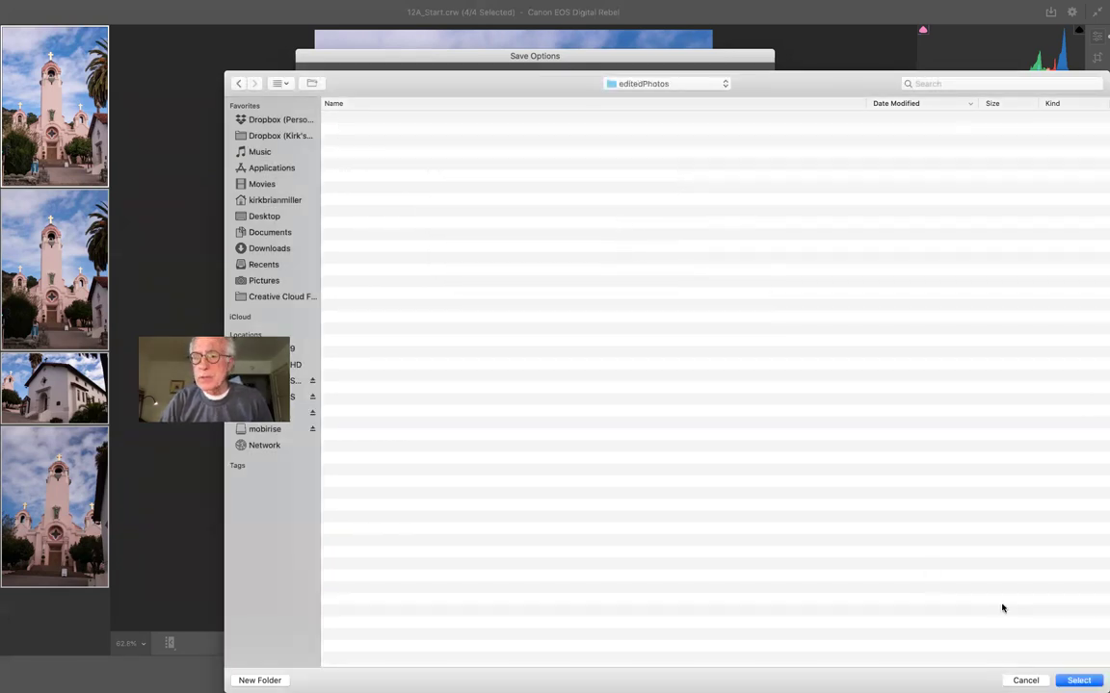
click(1077, 681)
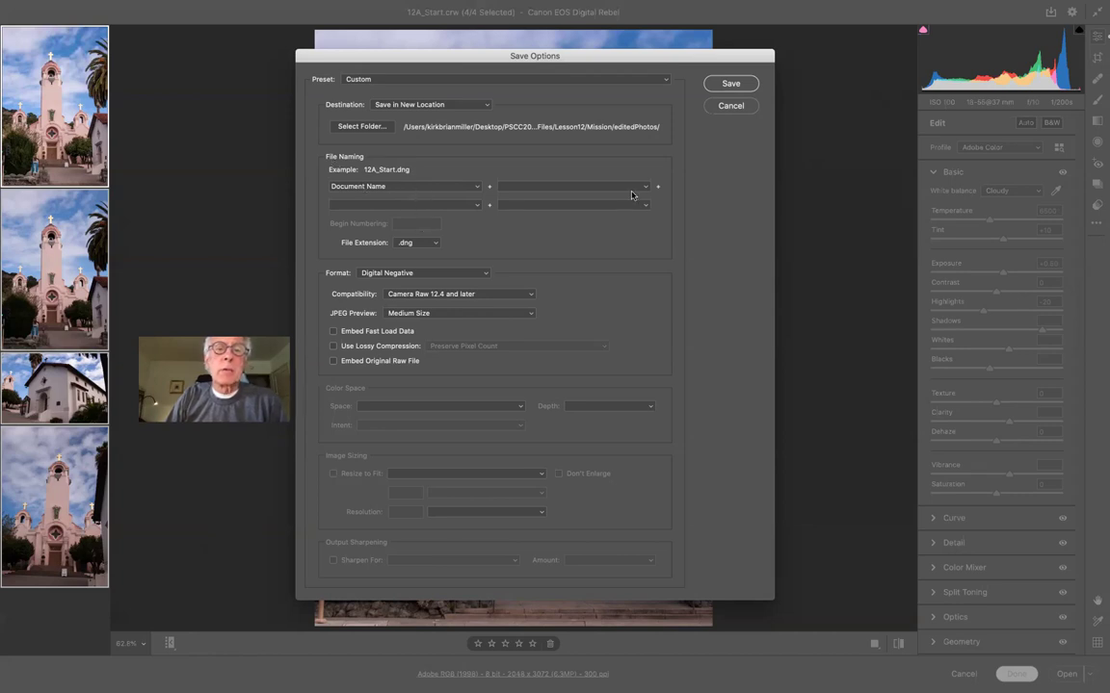
- Set the saved files' naming to the text mission followed by a 3 Digit Serial Number
click(429, 187)
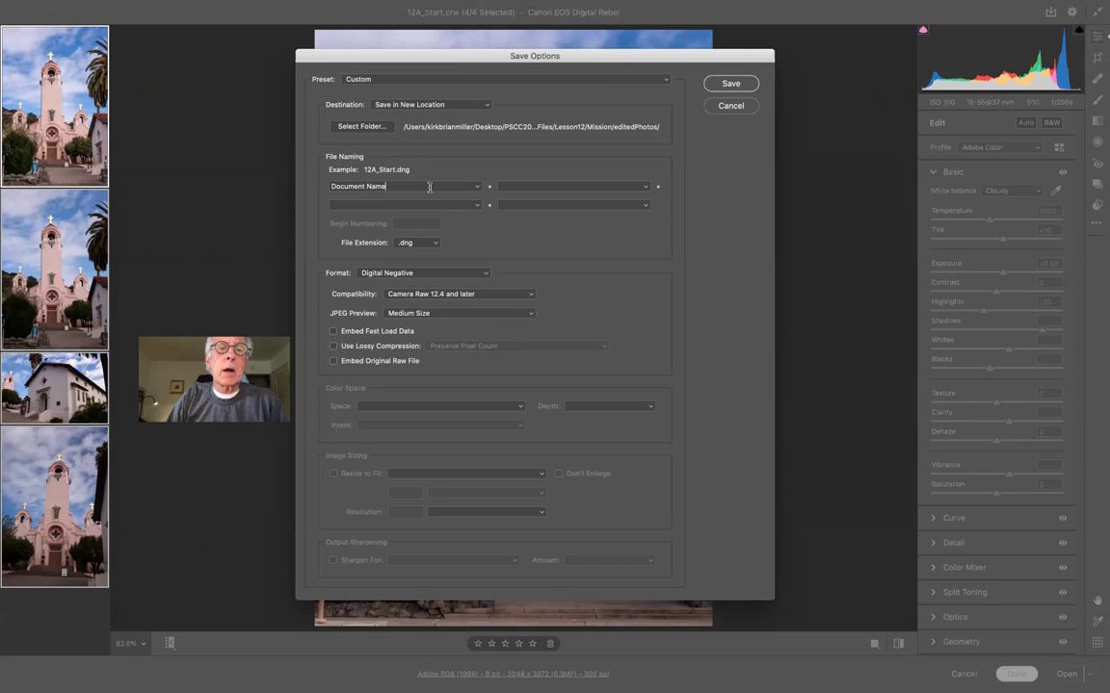
drag(430, 187, 332, 183)
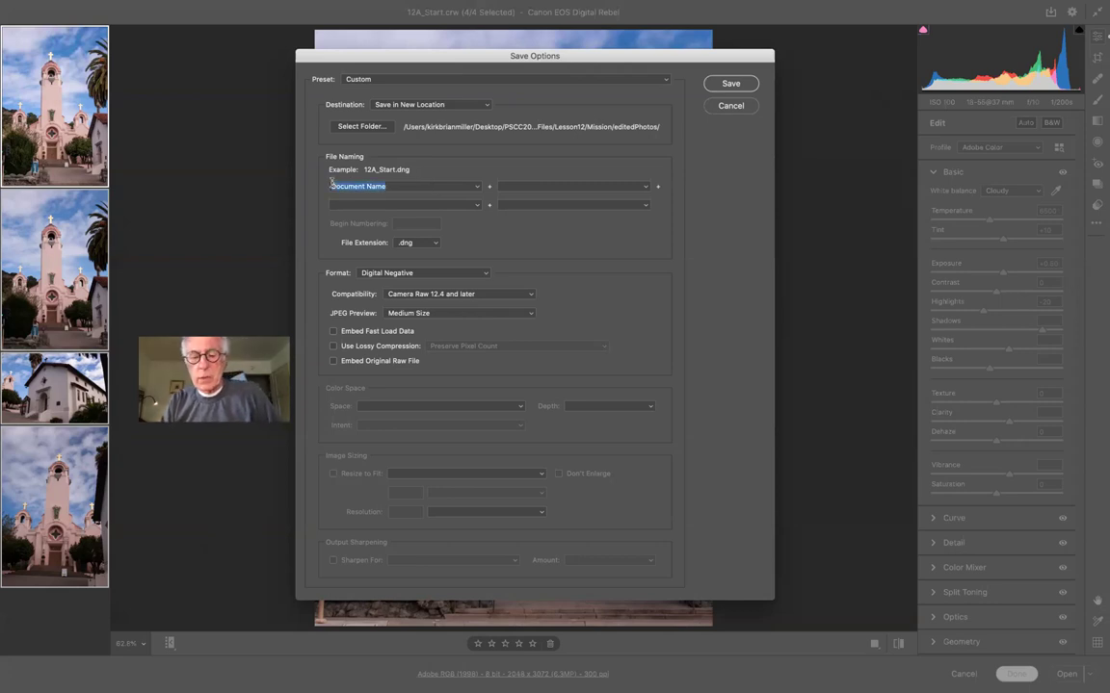
text(mission)
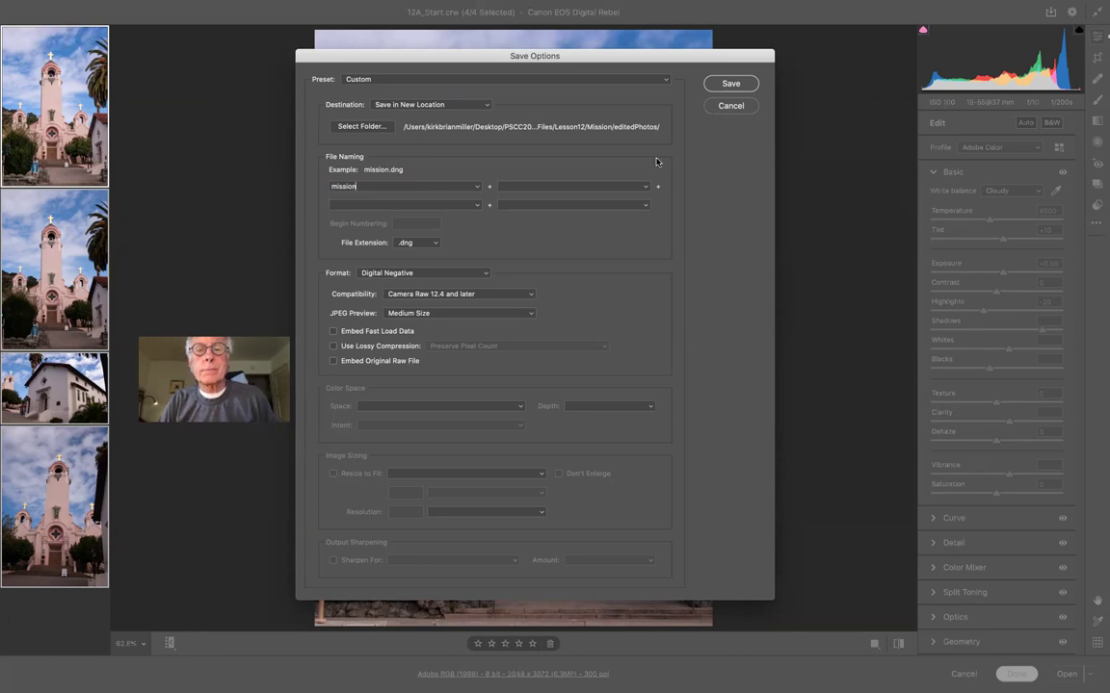
click(645, 188)
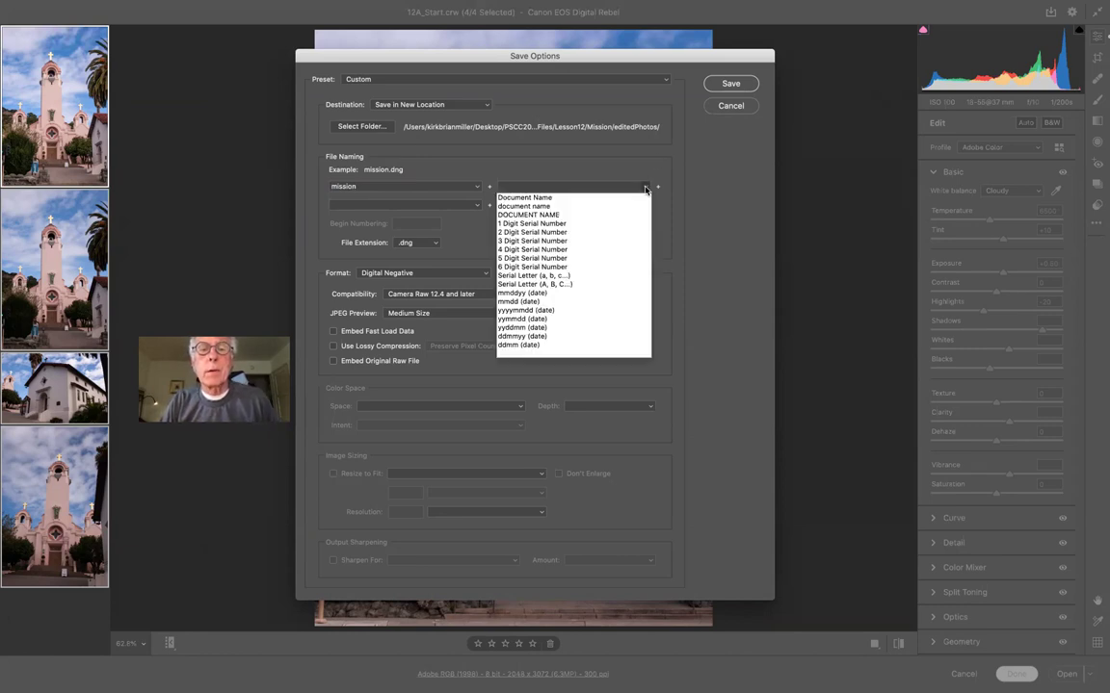
click(595, 241)
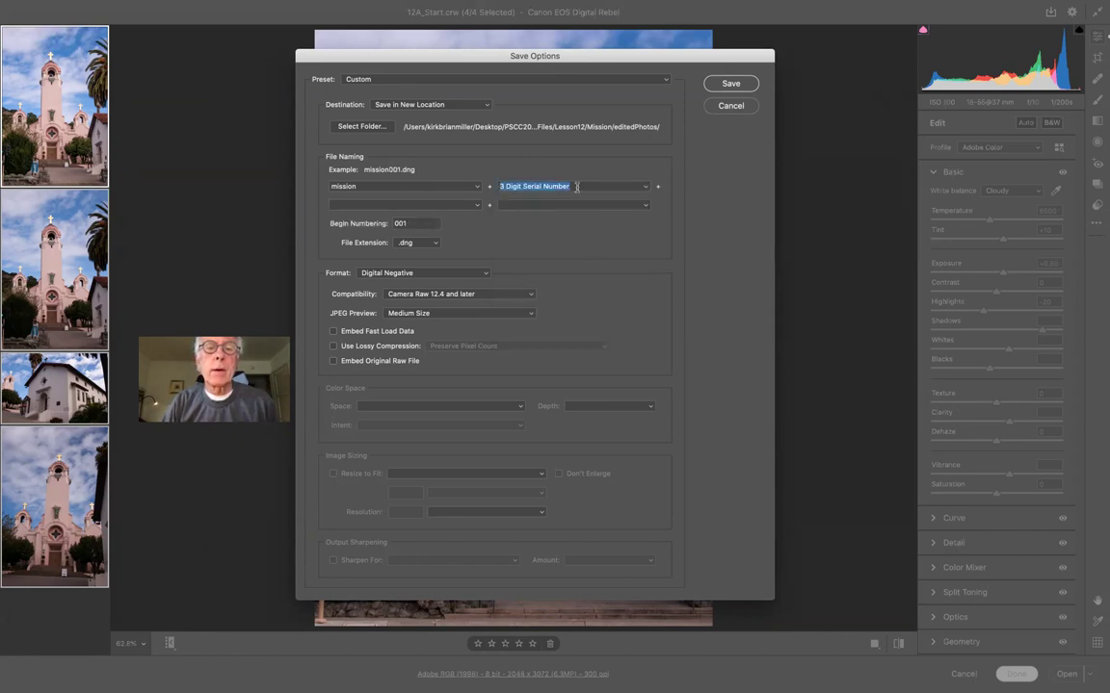
click(477, 206)
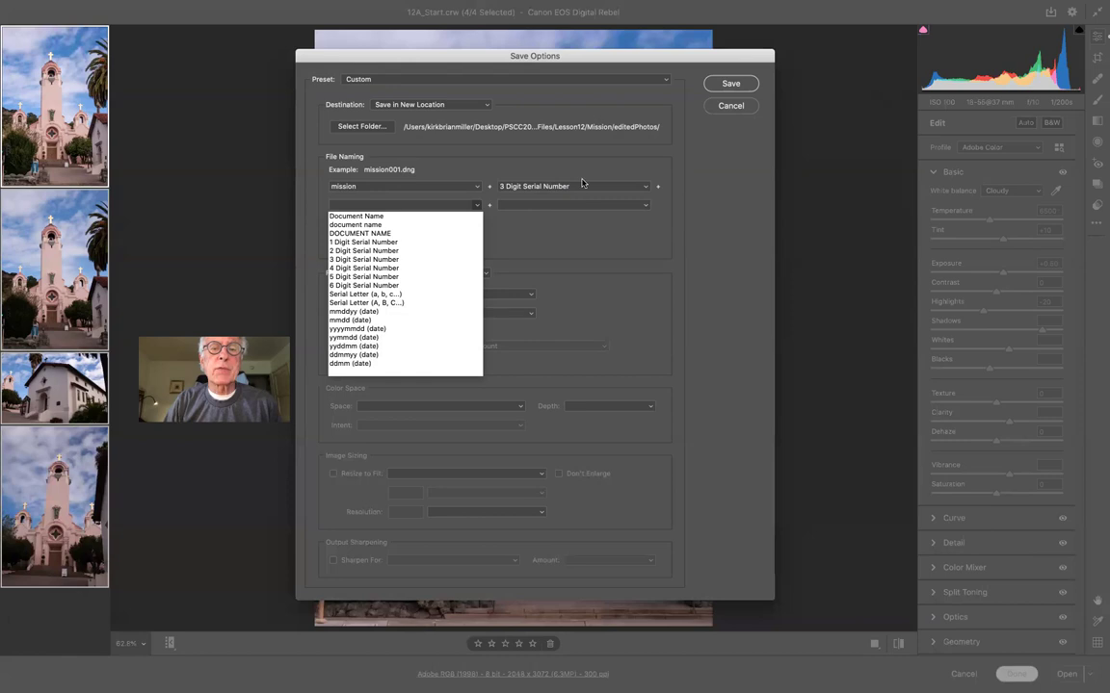
click(428, 185)
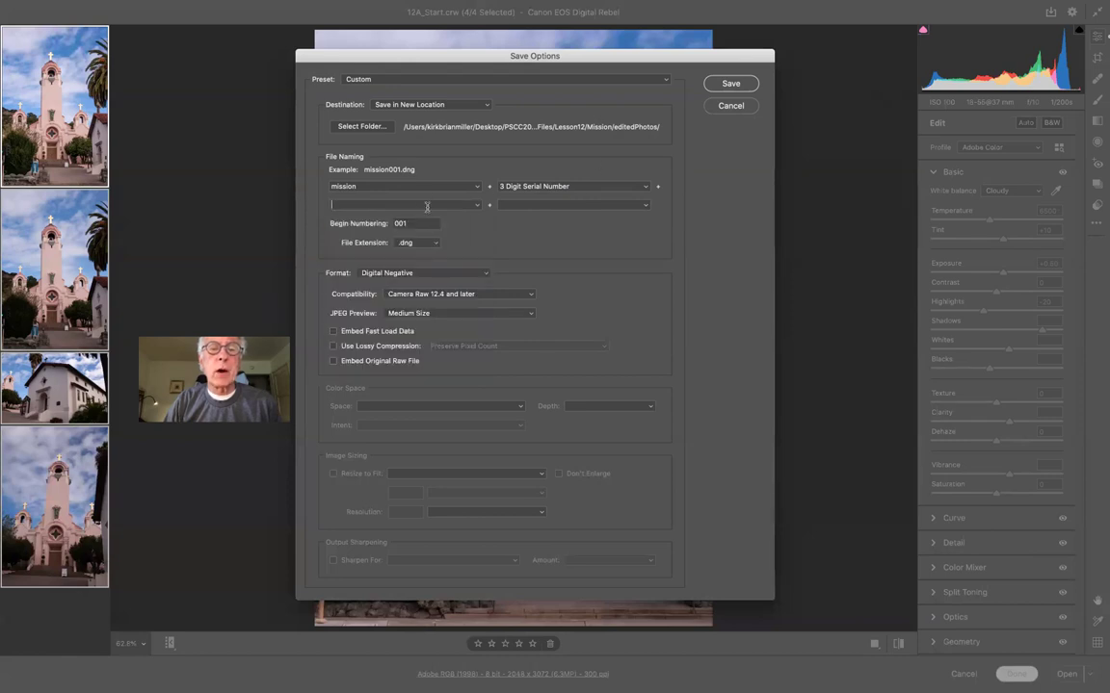
- Save the four photos in Digital Negative format with compatibility set to Camera Raw 12.4 and later
click(484, 273)
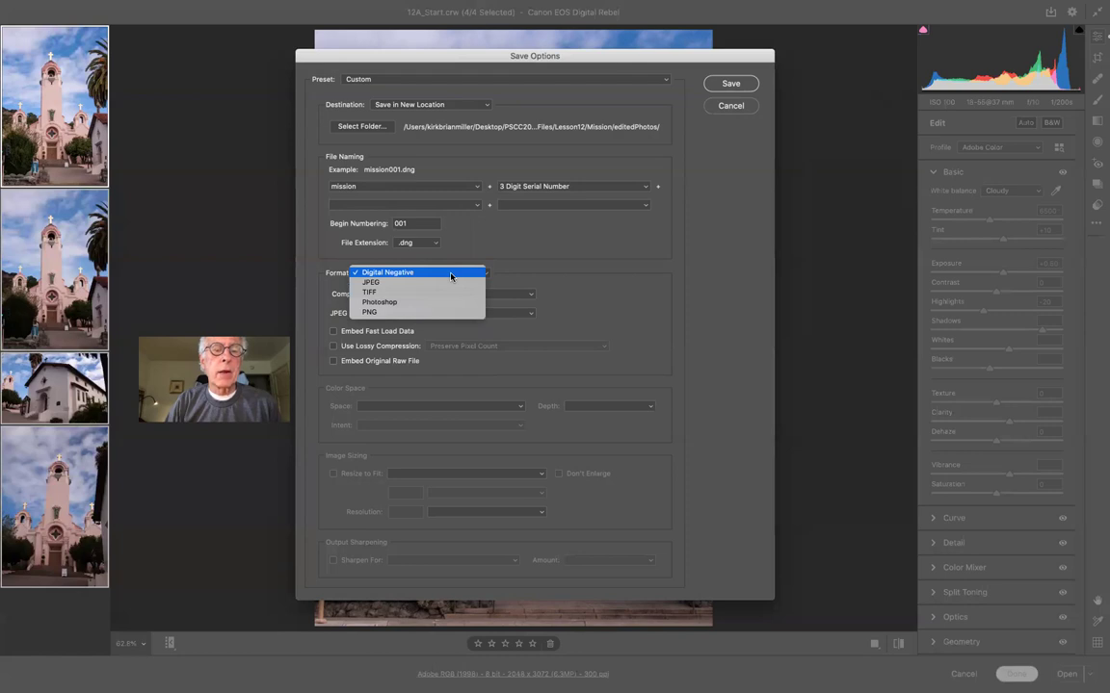
click(449, 277)
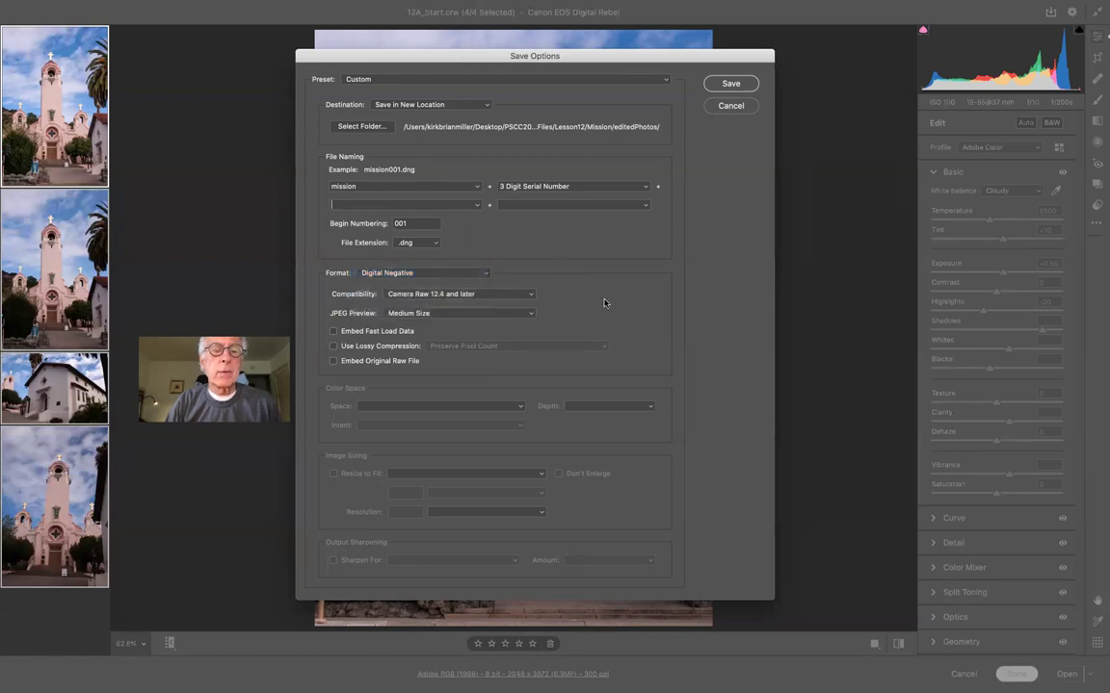
click(527, 295)
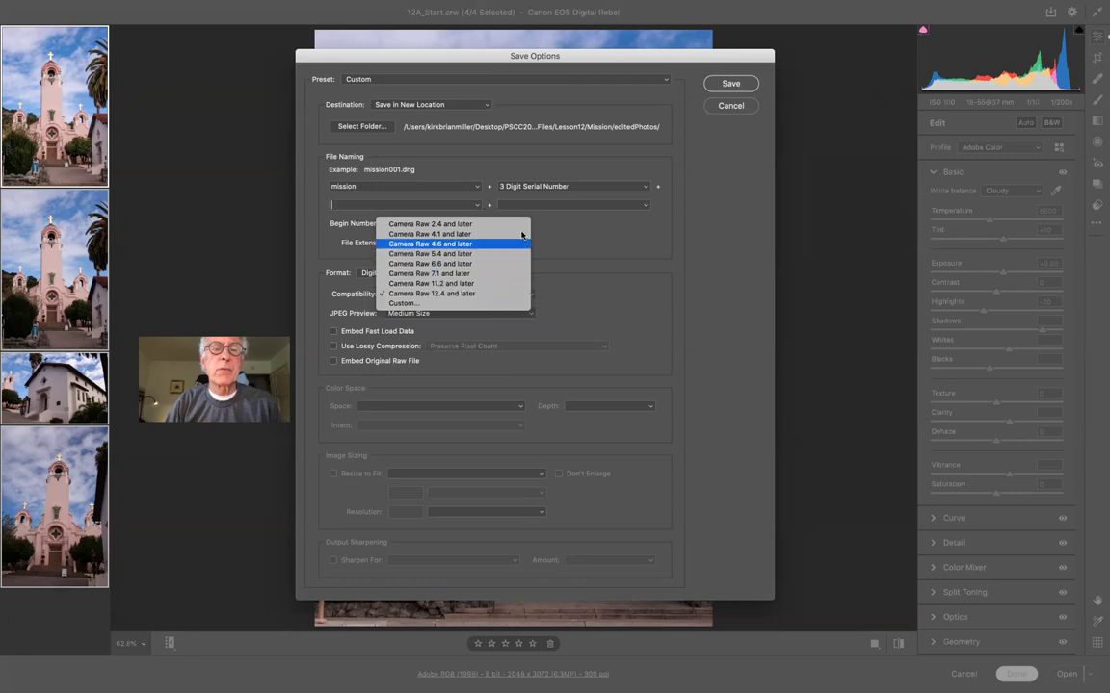
click(510, 293)
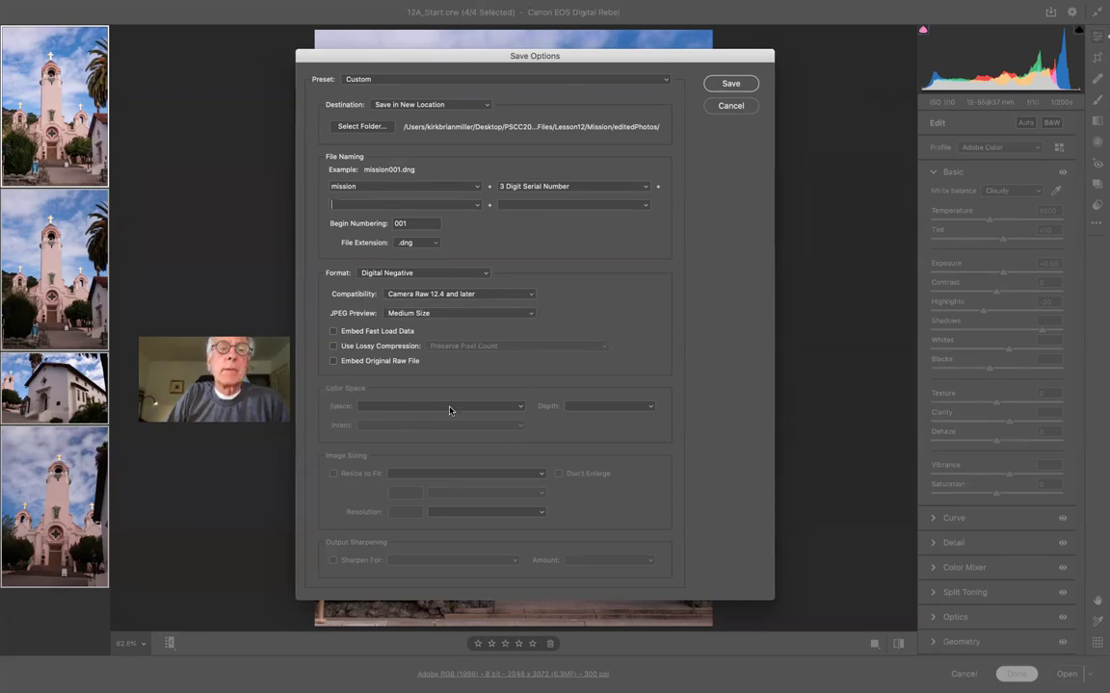
click(735, 84)
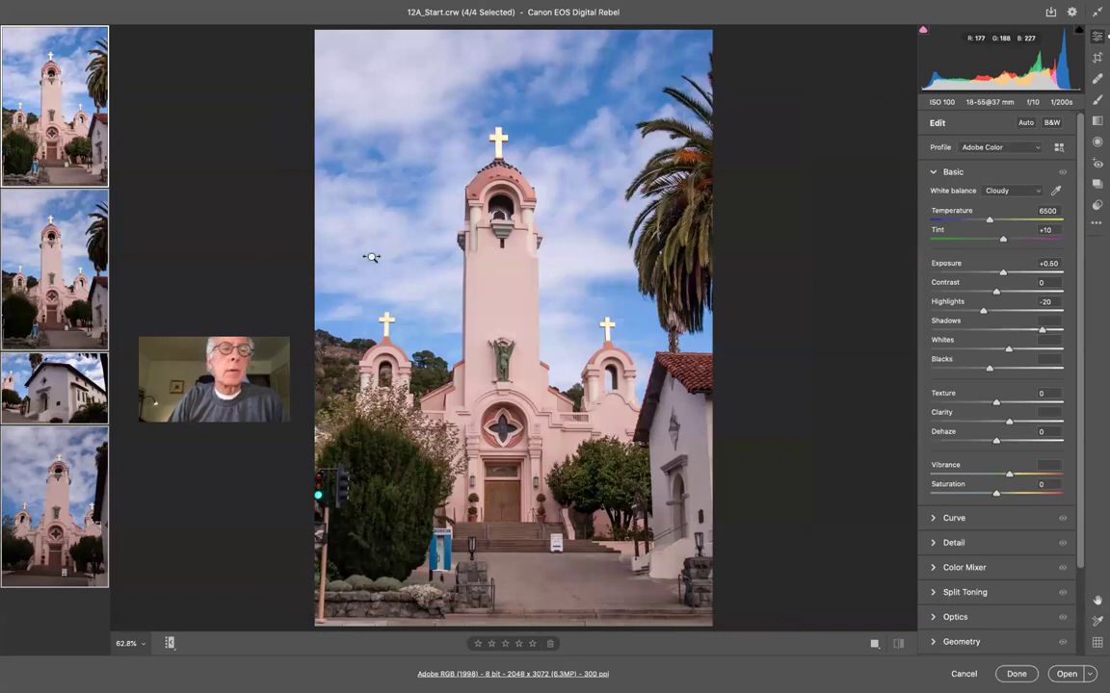
- Select only 12A_Start.crw in the filmstrip and open it in Photoshop
mouse_move(50, 37)
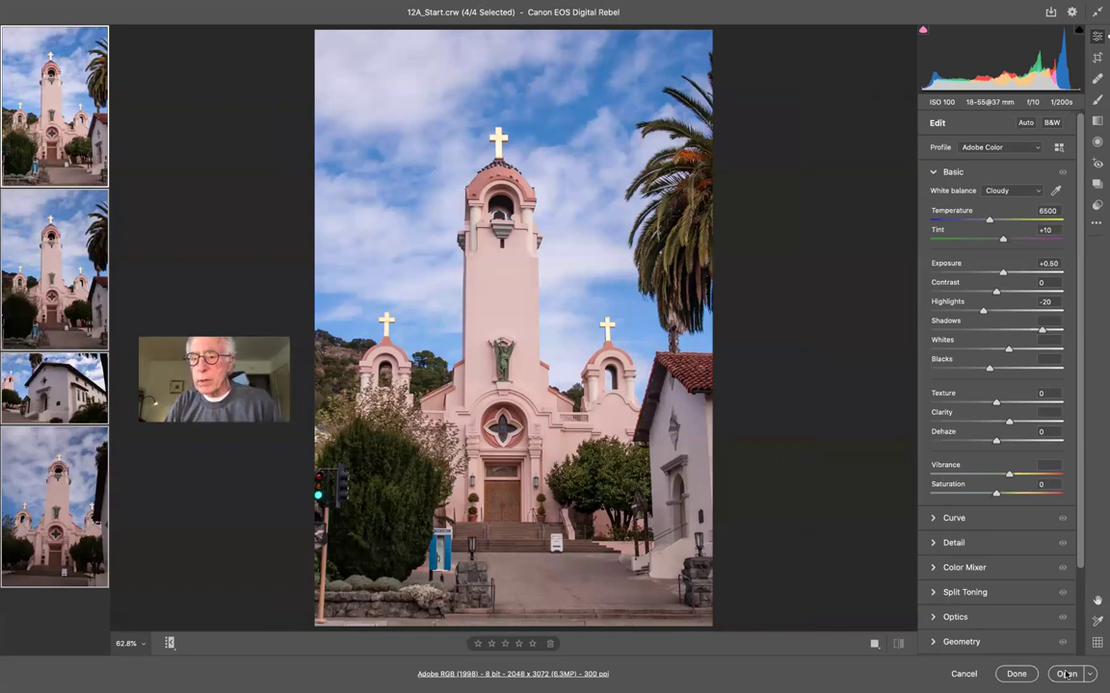
click(60, 85)
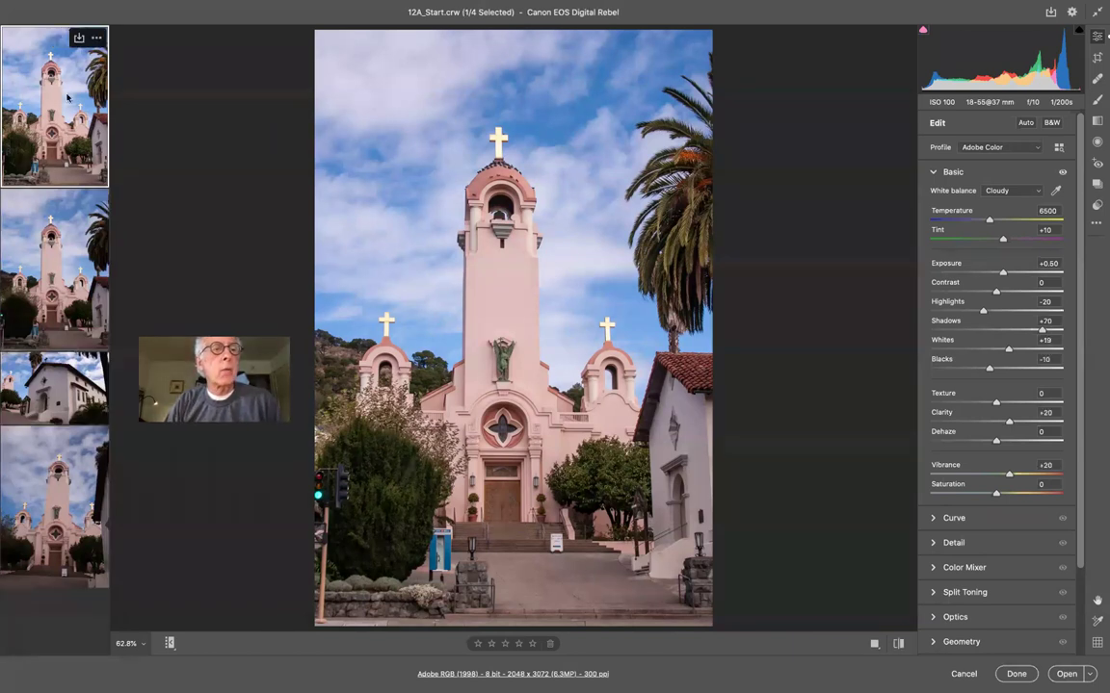
click(1064, 673)
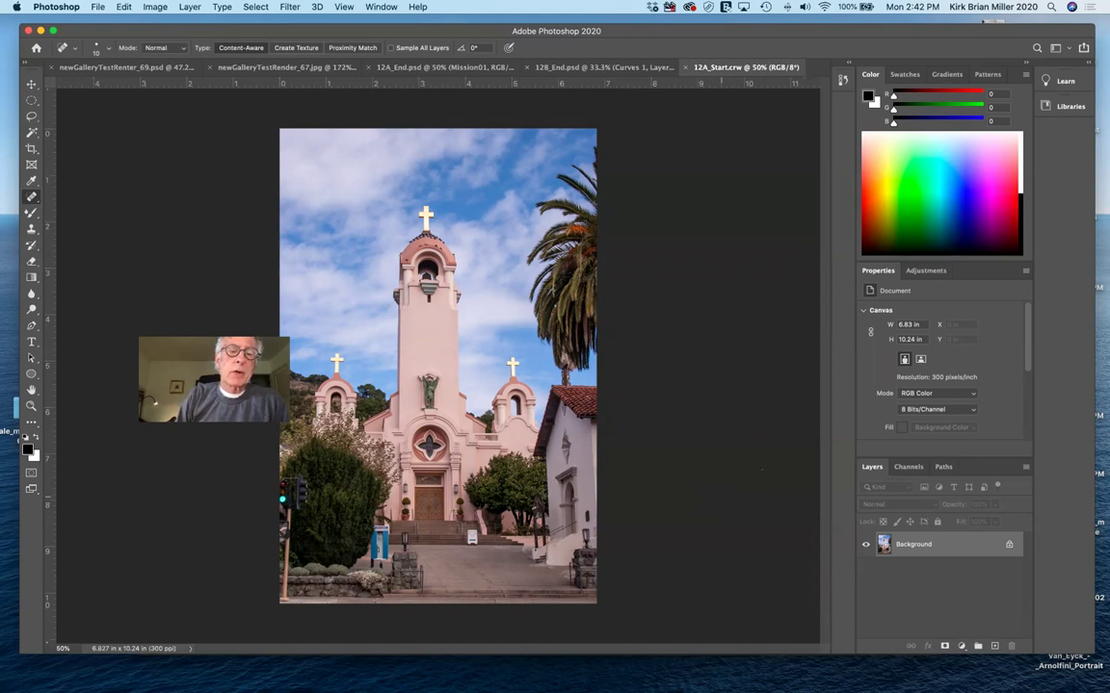
- Examine the opened mission photo up close, including the facade, entrance and foreground, and return to the full image
scroll(438, 365, up, 5)
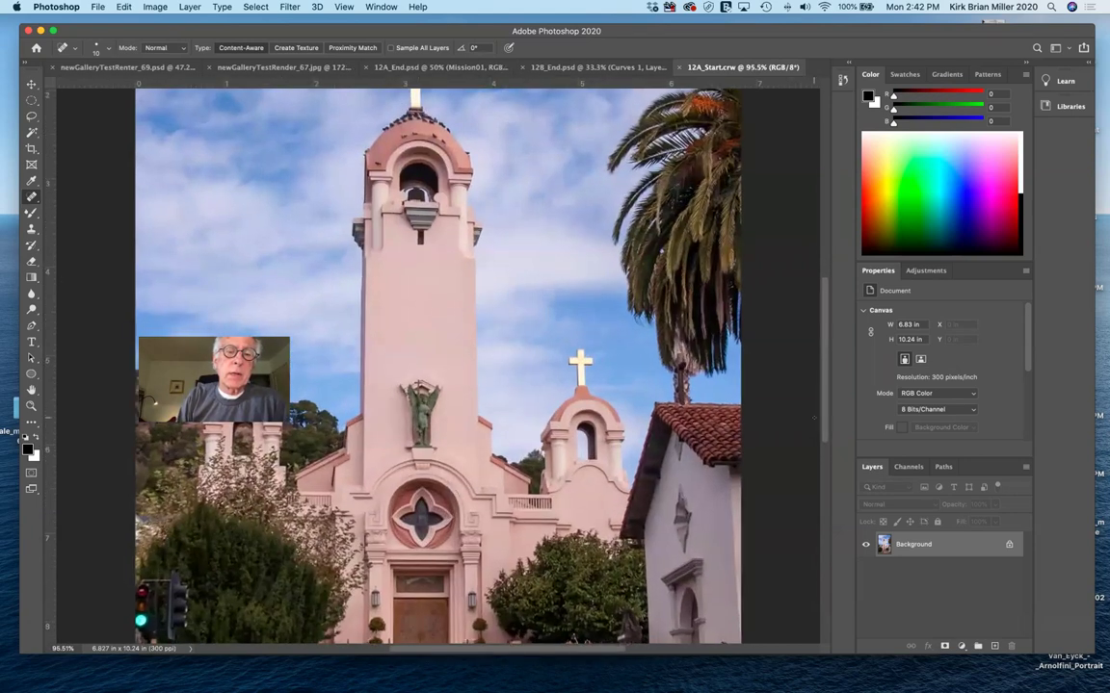
scroll(438, 365, down, 4)
scroll(438, 365, left, 3)
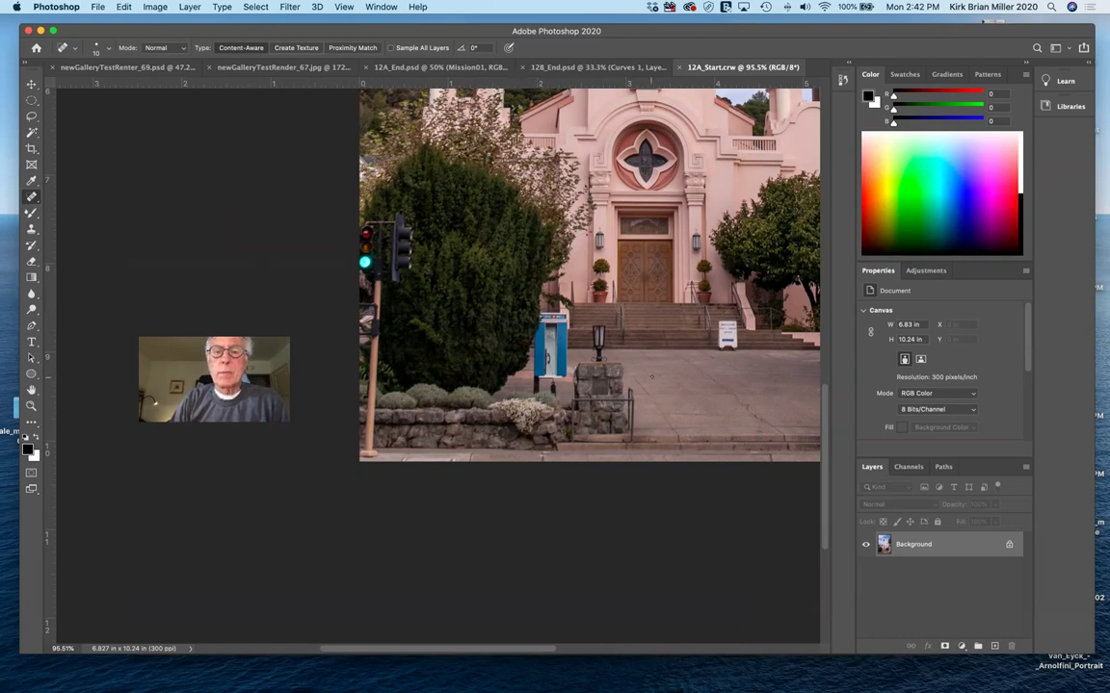
scroll(497, 289, right, 5)
scroll(497, 289, up, 1)
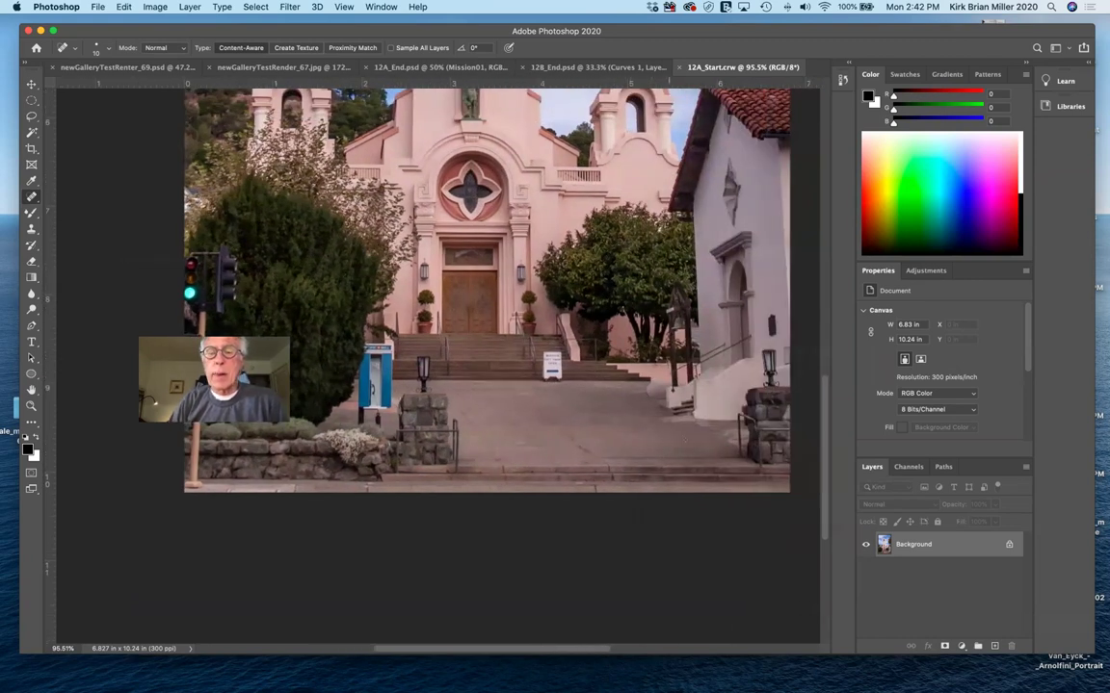
scroll(482, 366, up, 10)
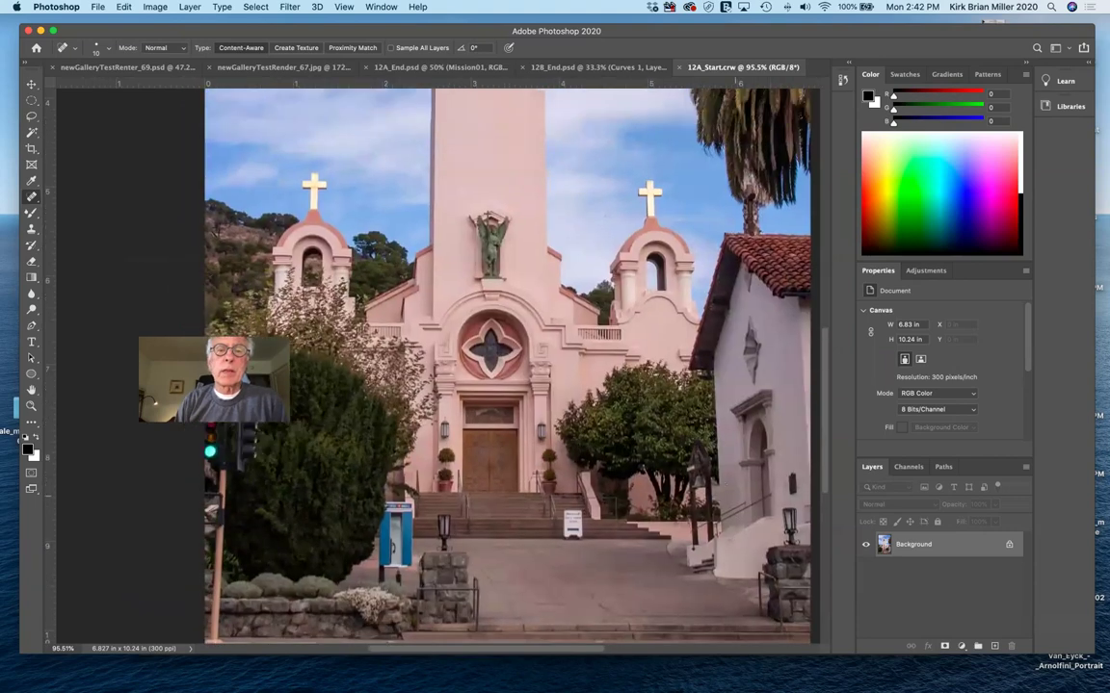
scroll(530, 366, down, 10)
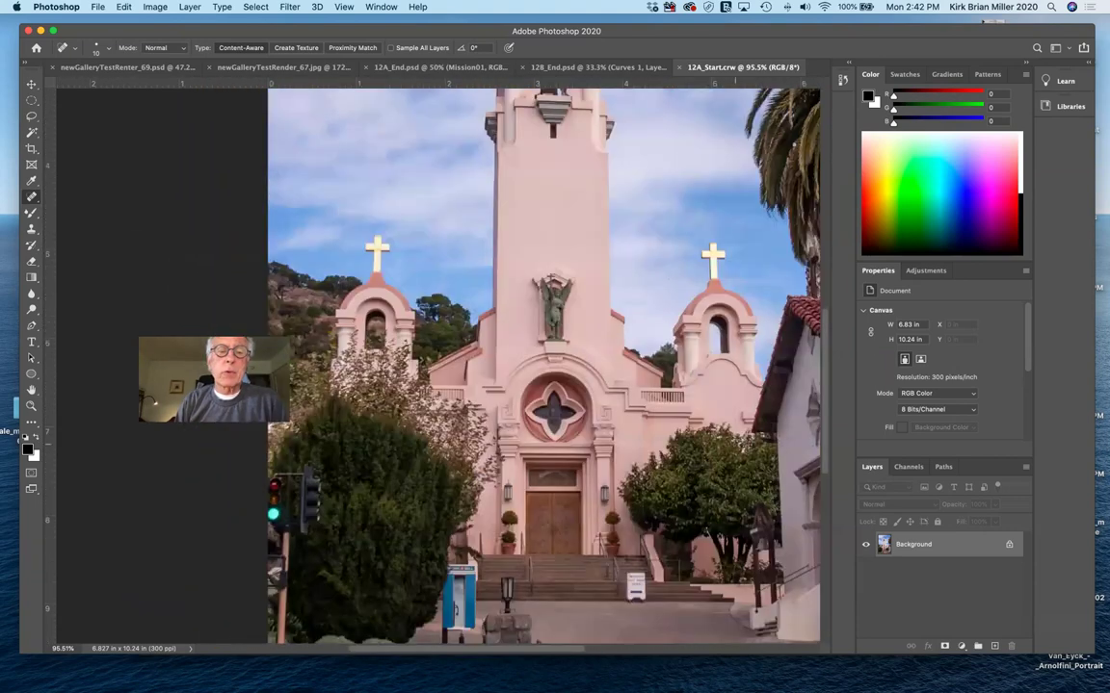
scroll(530, 318, right, 2)
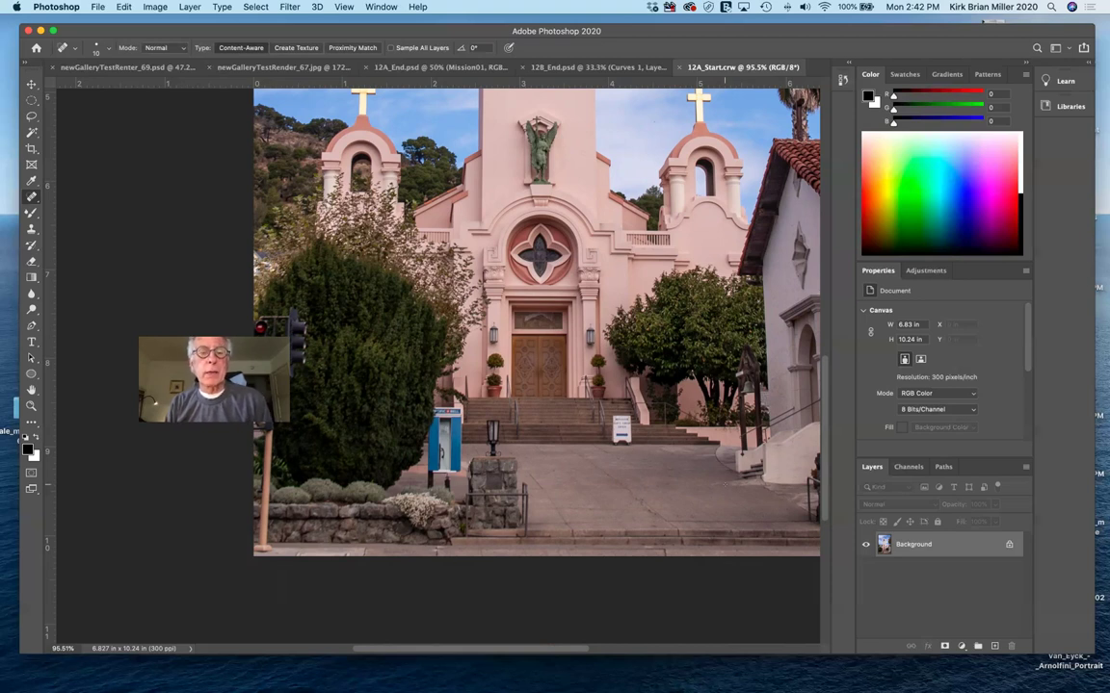
key(super+0)
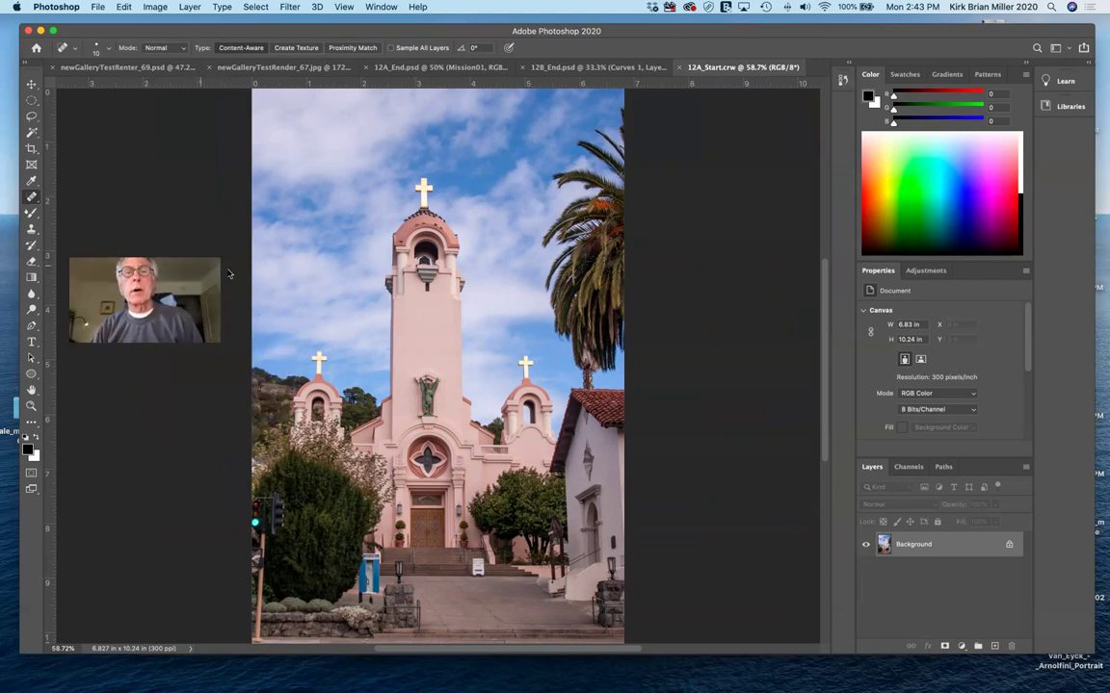
- Save the photo on the computer in Photoshop format as 12A_StartWorkingFile.psd in the Mission folder
click(32, 149)
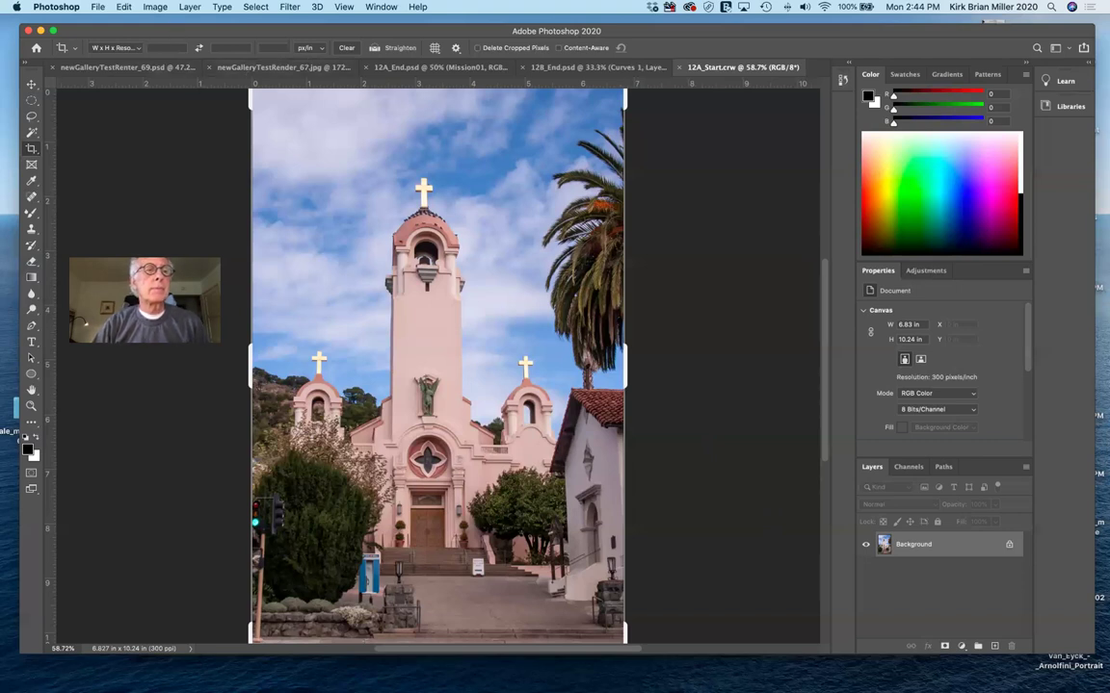
click(96, 9)
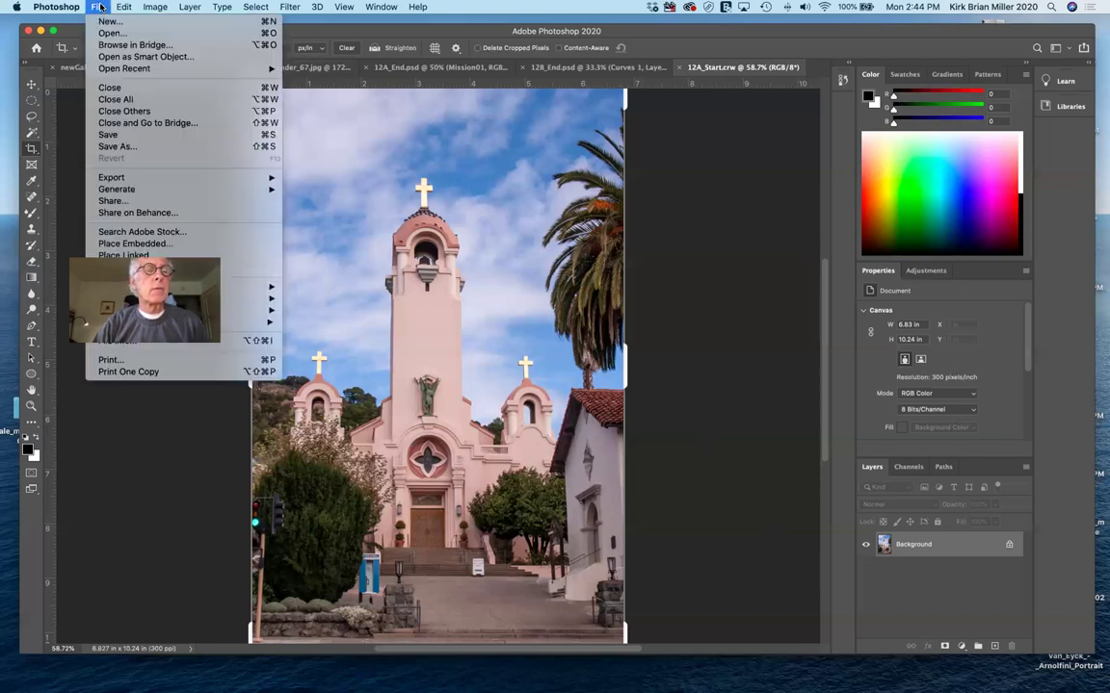
click(126, 146)
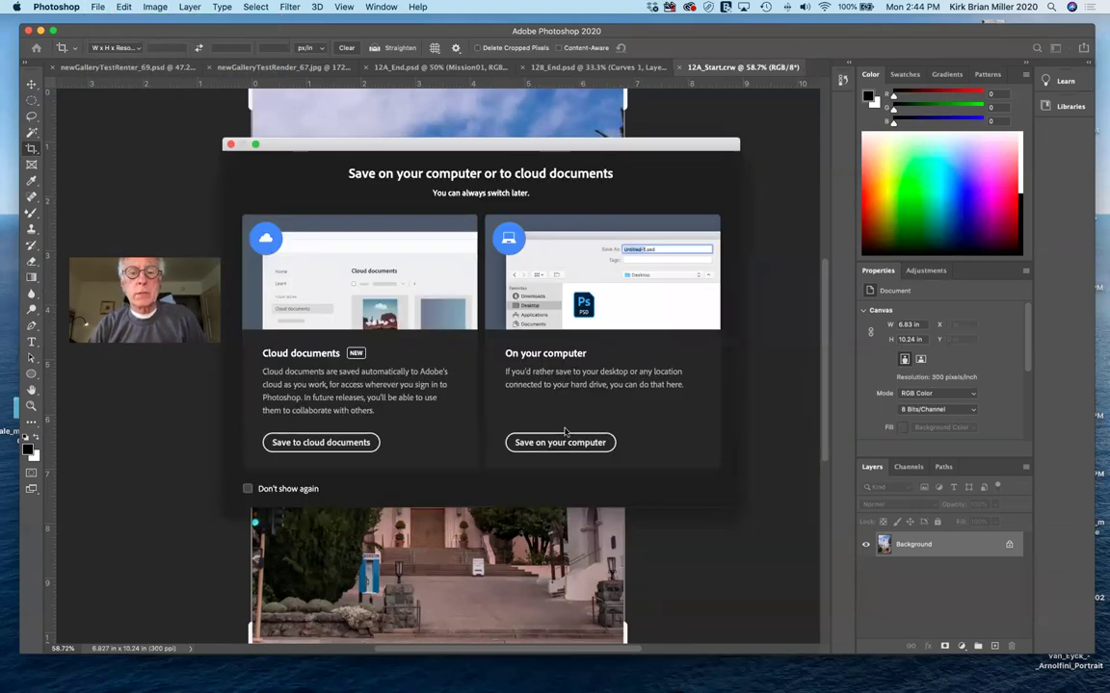
click(564, 443)
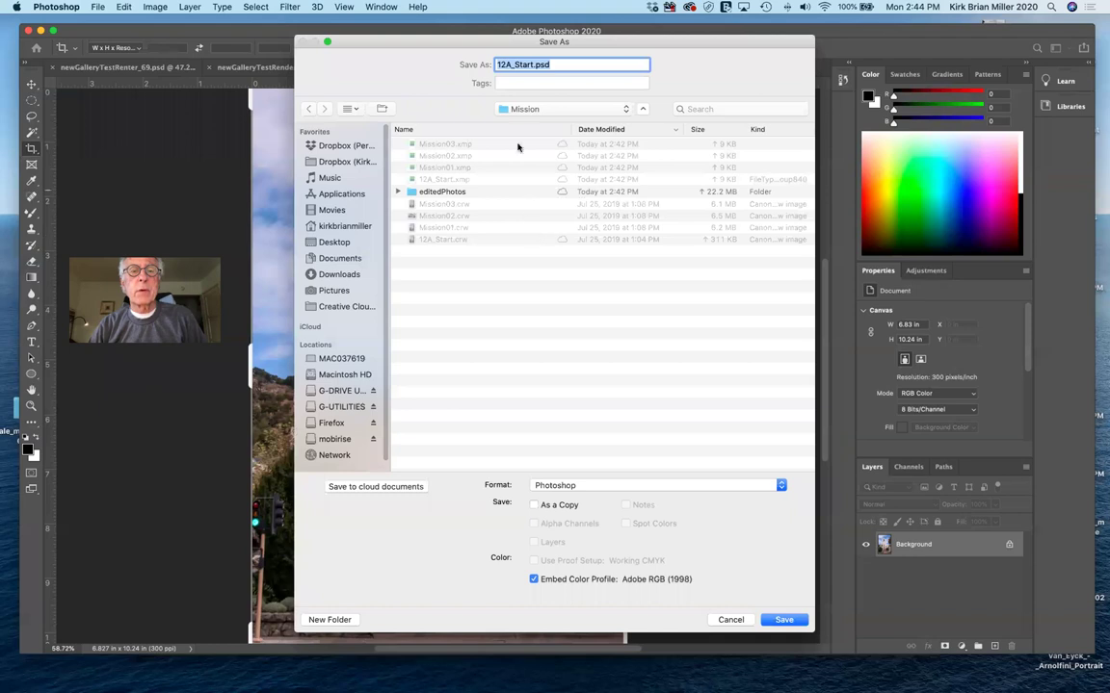
click(535, 65)
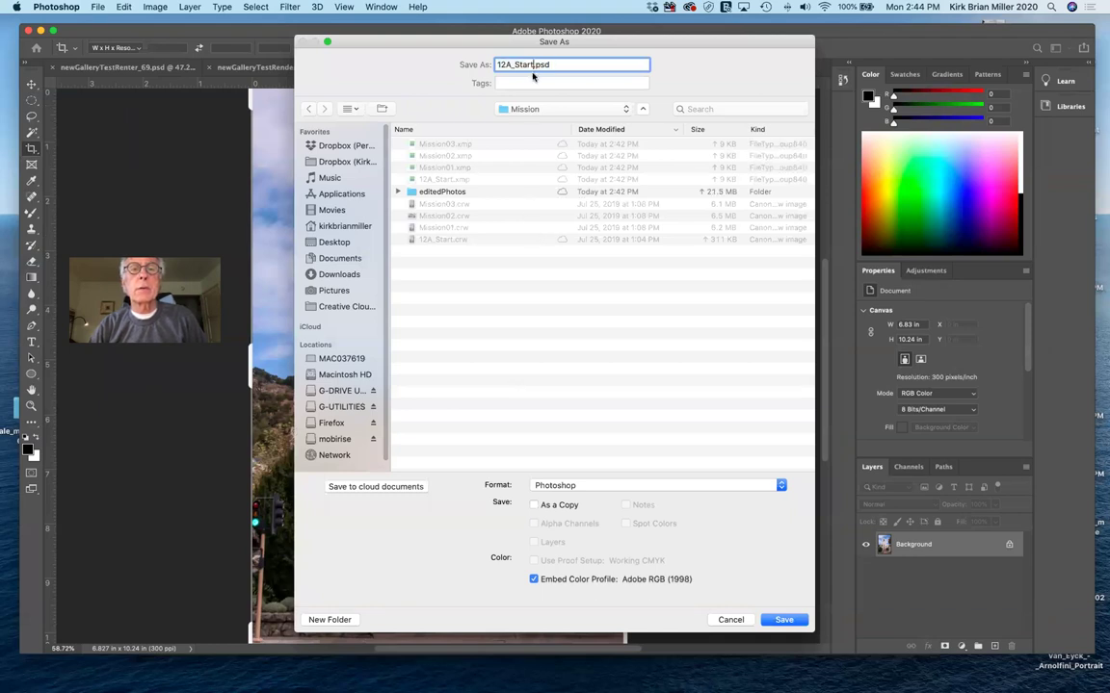
text(Working)
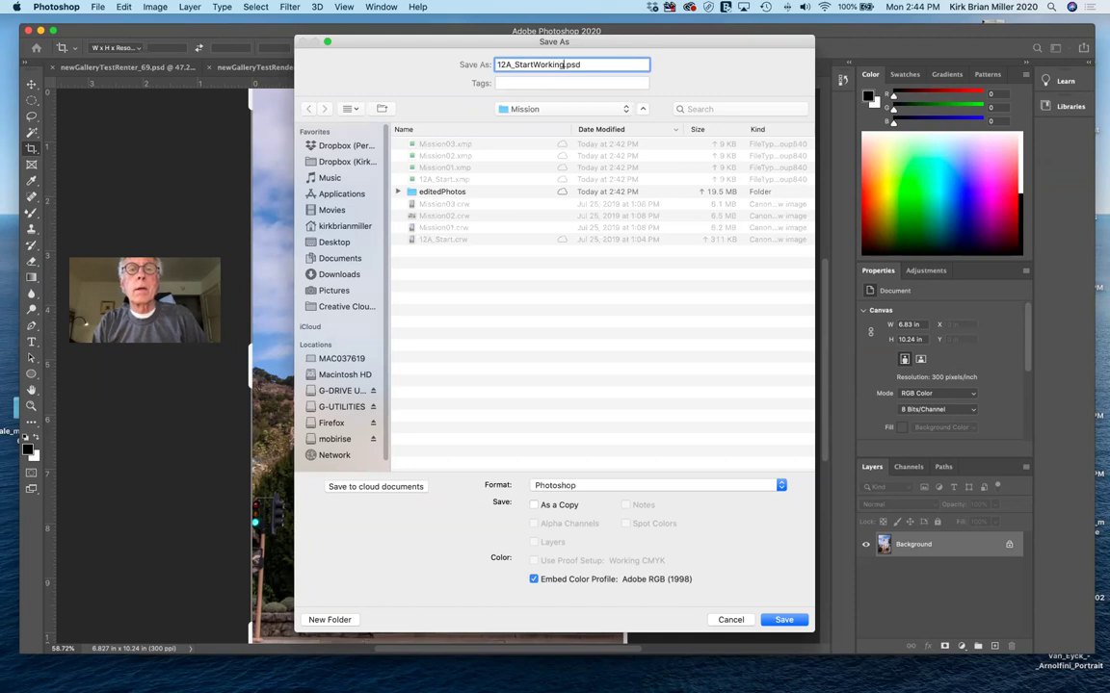
text(File)
click(778, 620)
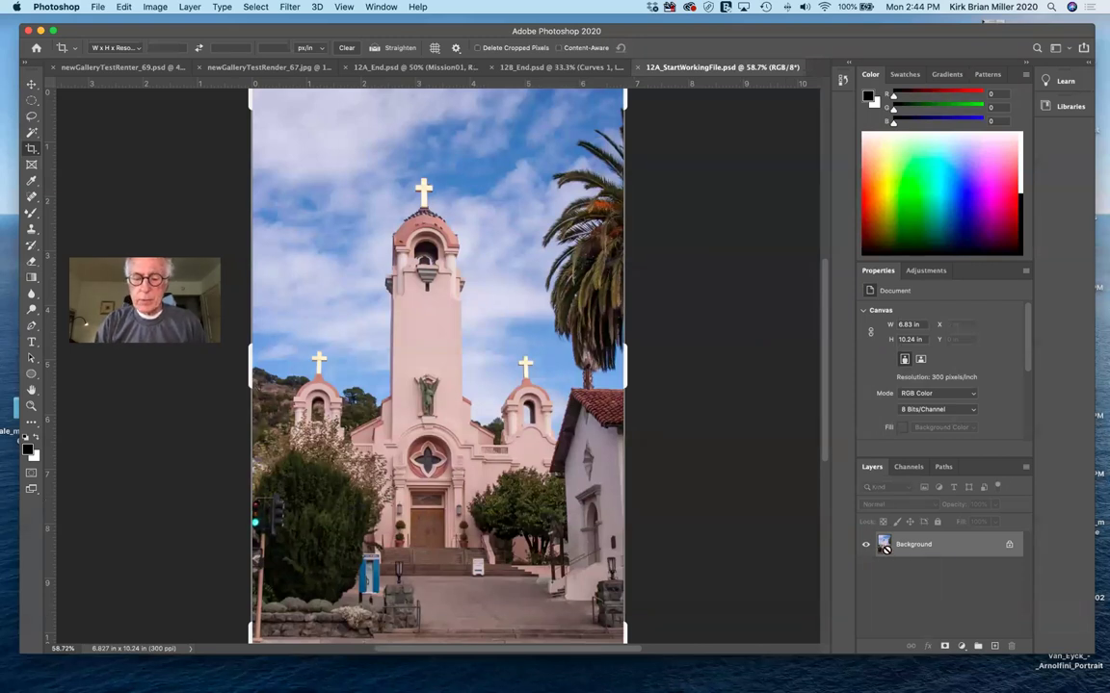
- Duplicate the Background layer and switch to the Move tool
key(super+j)
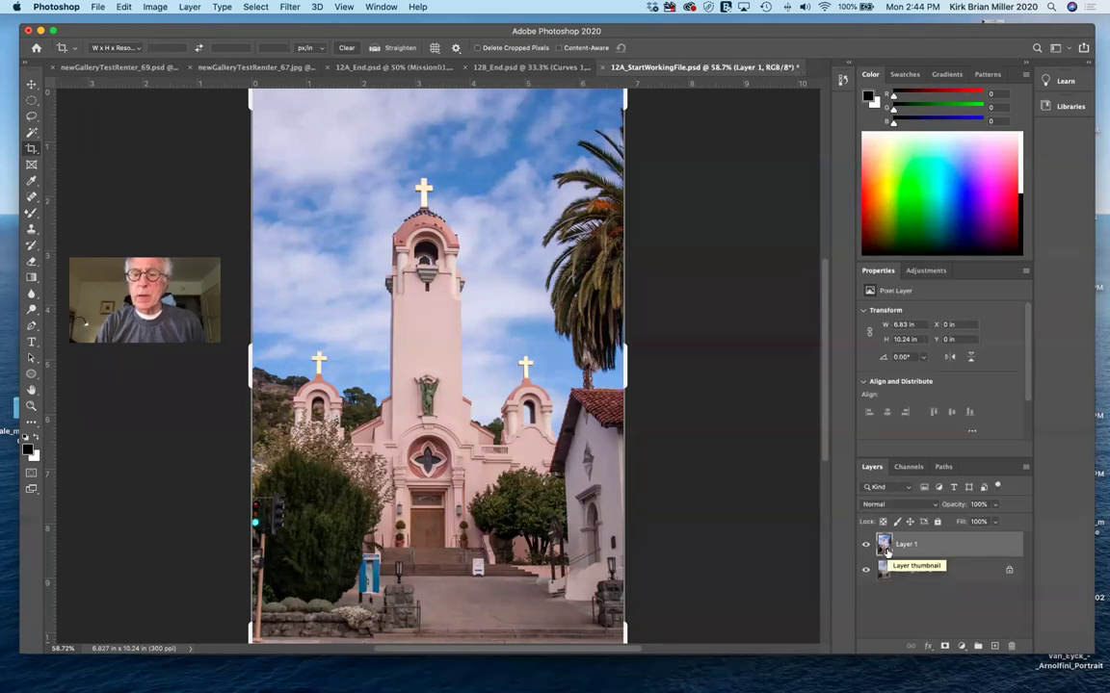
click(30, 83)
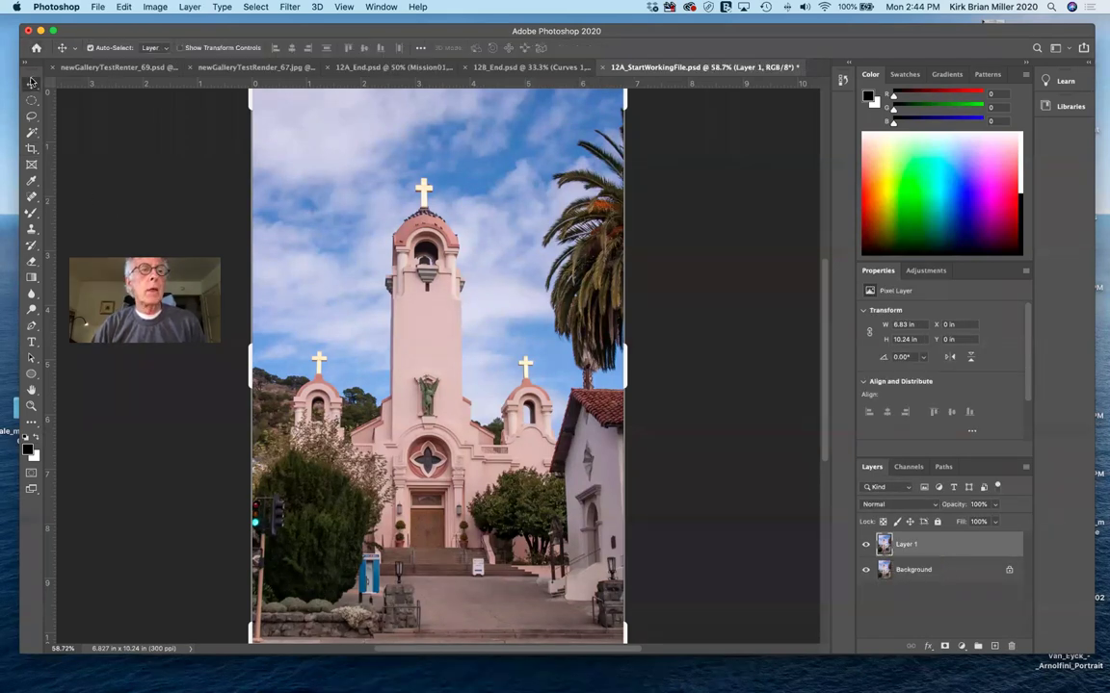
- Convert the duplicated layer to a Smart Object and open its contents for editing
click(152, 7)
mouse_move(183, 6)
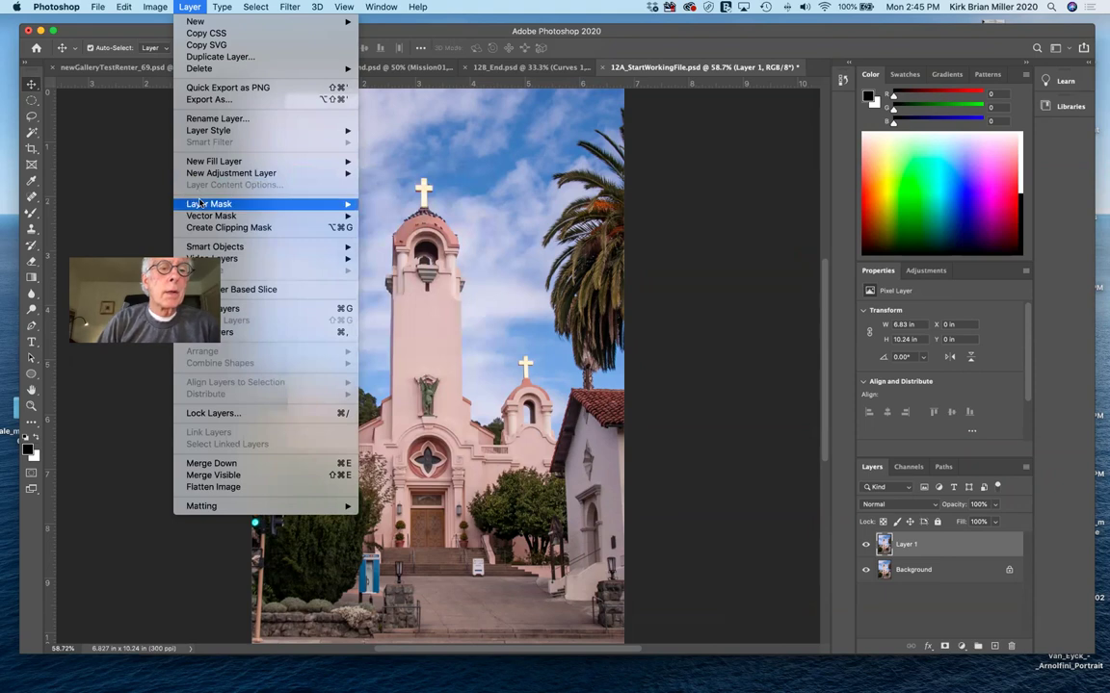
mouse_move(289, 248)
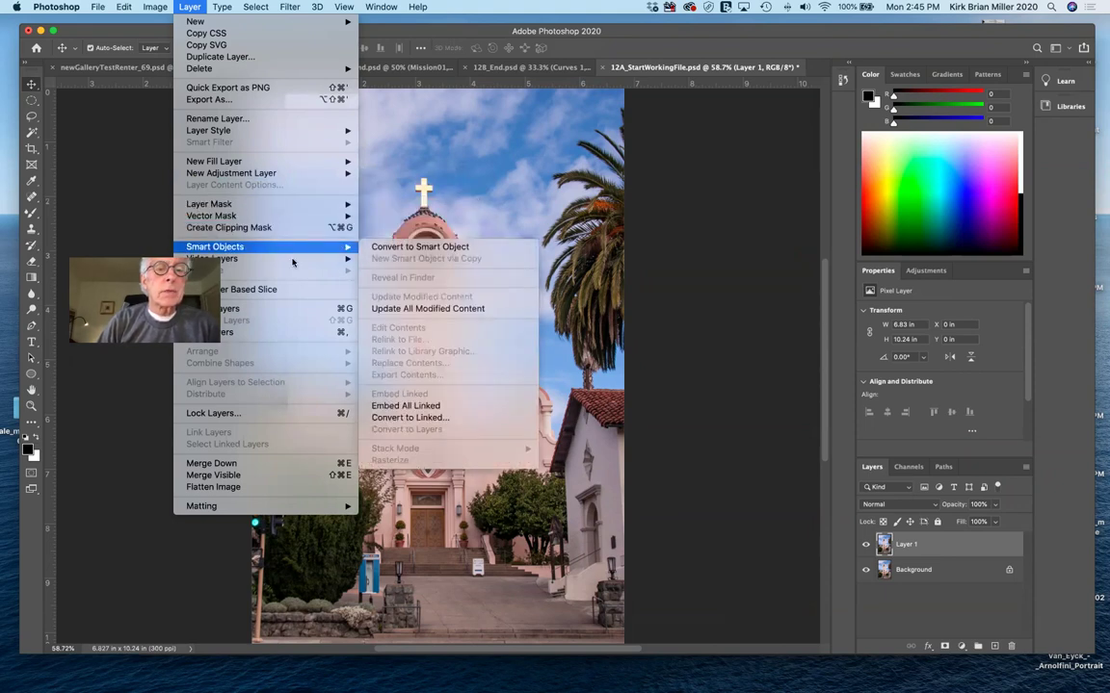
click(398, 249)
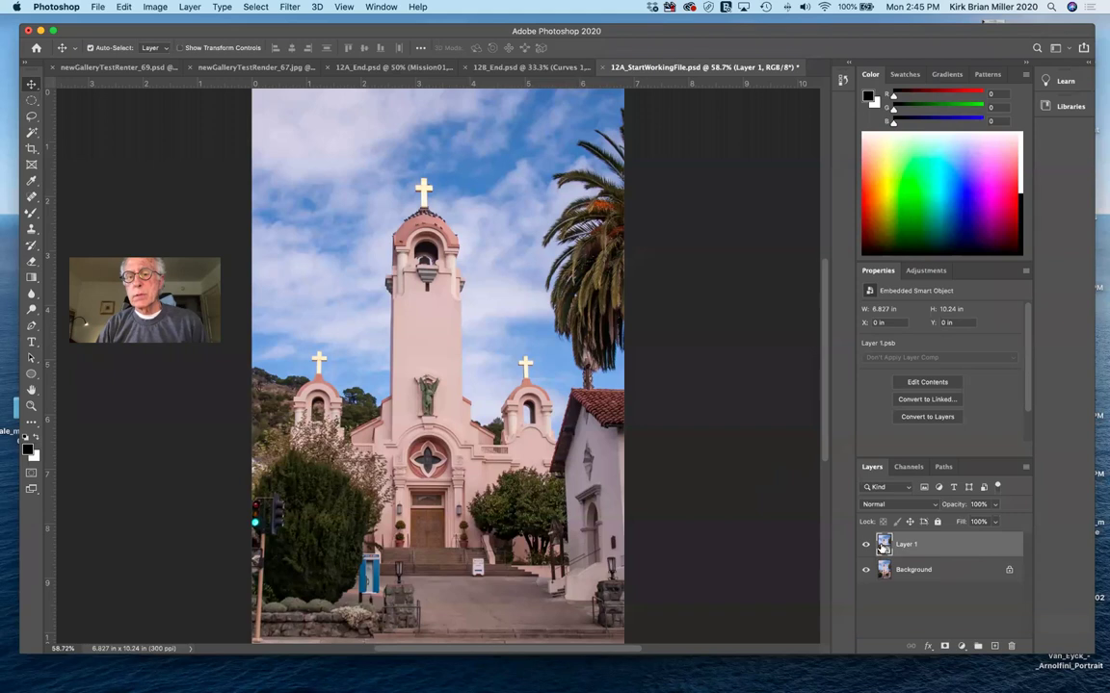
double_click(882, 546)
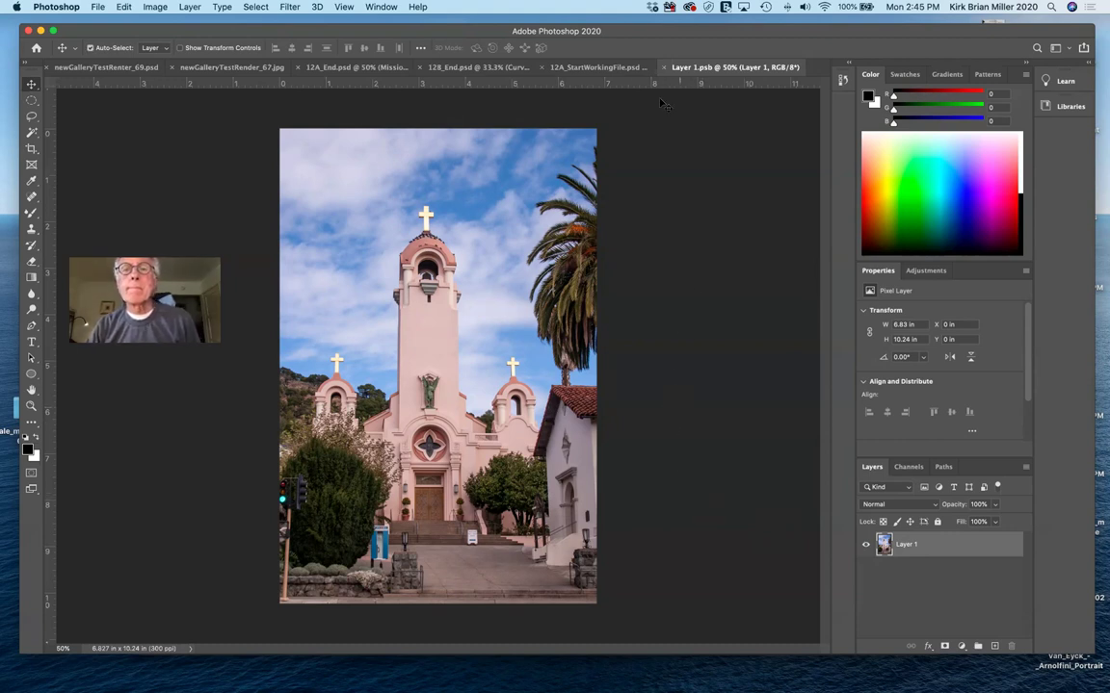
- Return to the 12A_StartWorkingFile.psd document and look over the options for the Layer 1 Smart Object thumbnail
click(608, 69)
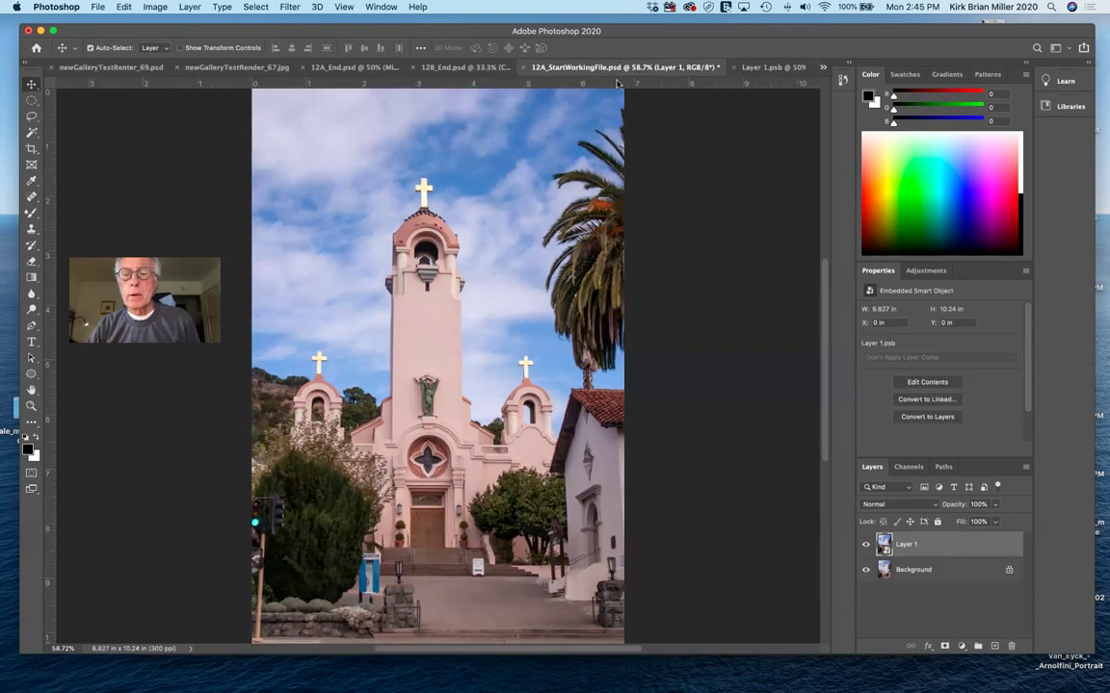
right_click(881, 545)
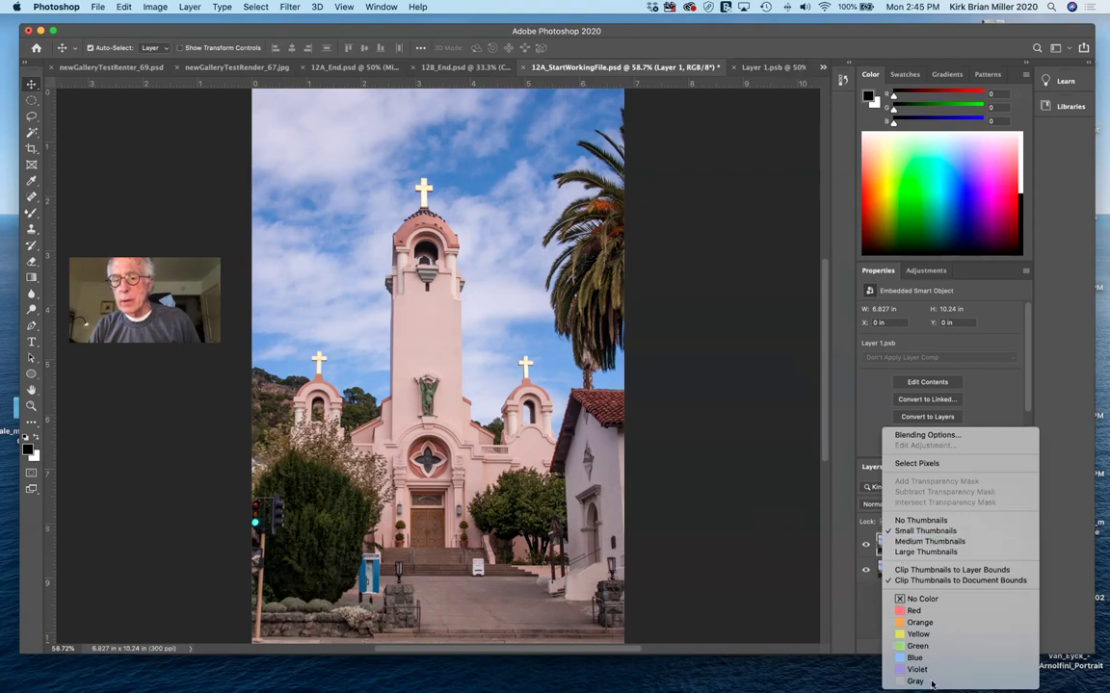
click(755, 528)
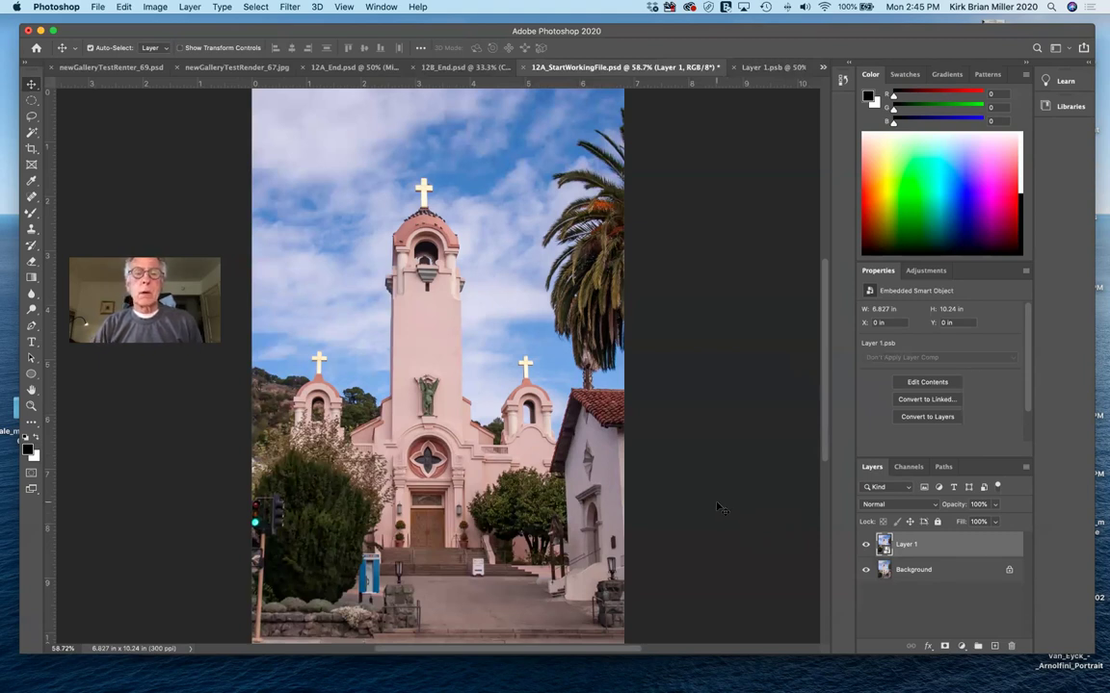
- Switch to Adobe Bridge and preview the Mission03.crw, Mission02.crw and Mission01.crw photos one at a time
mouse_move(922, 686)
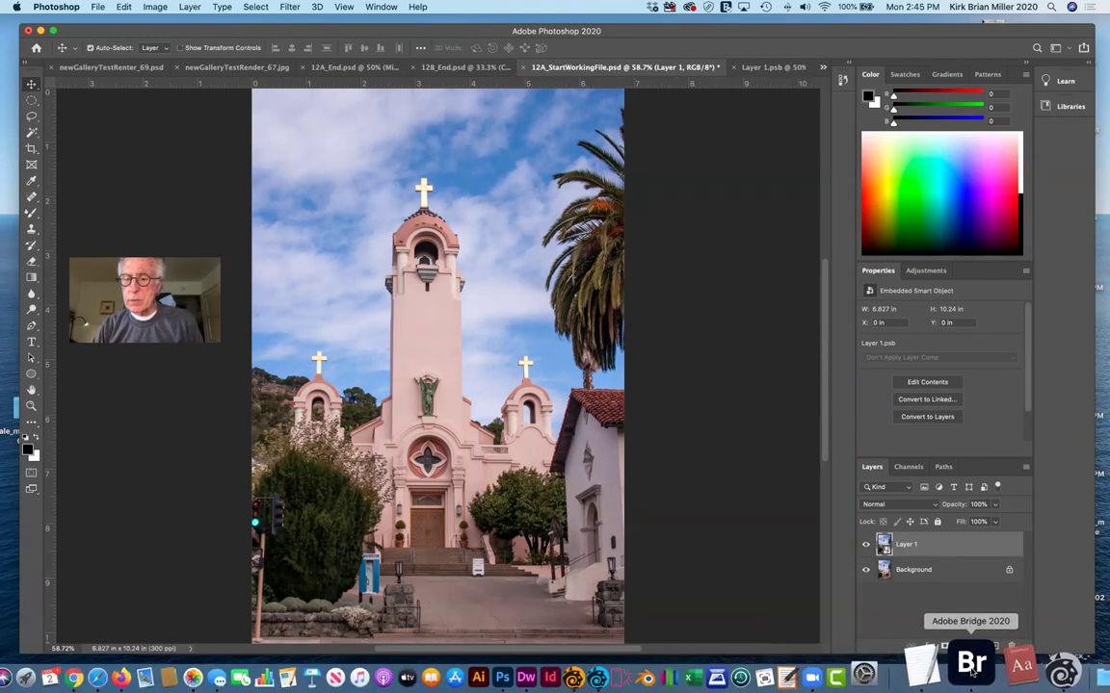
click(972, 672)
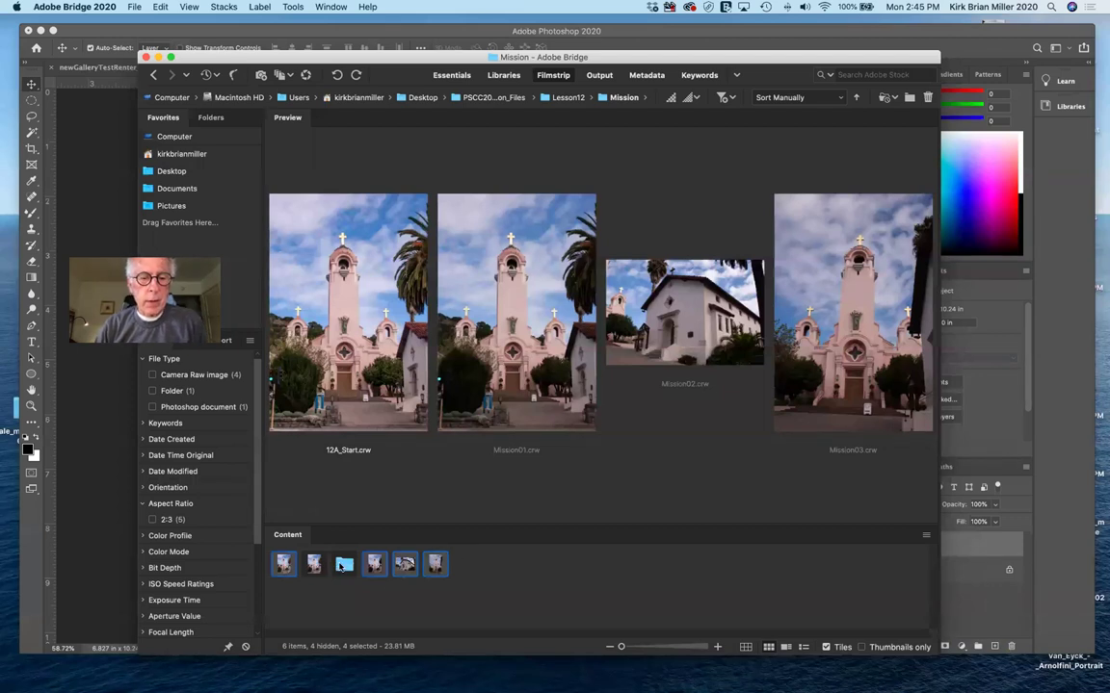
click(436, 565)
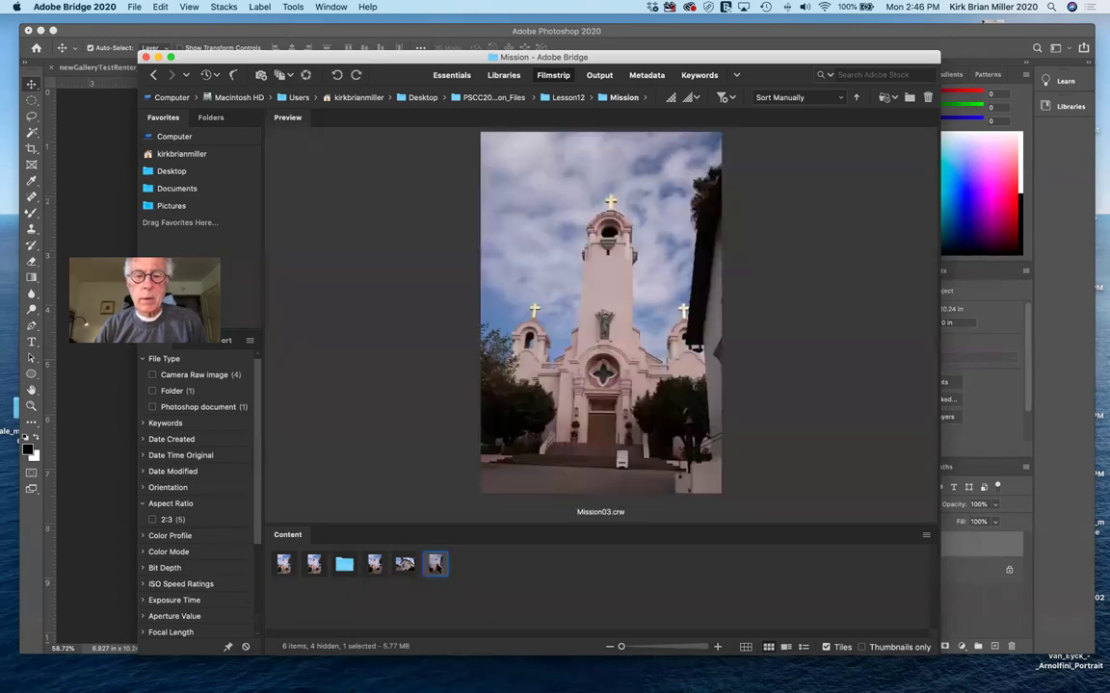
click(405, 565)
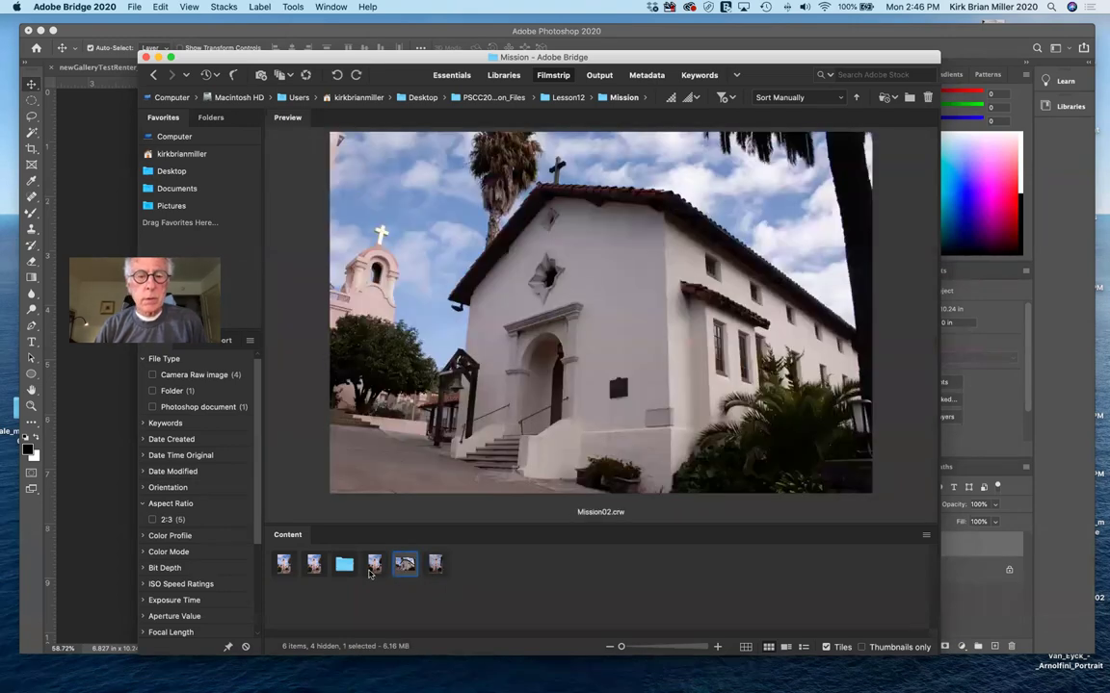
click(375, 565)
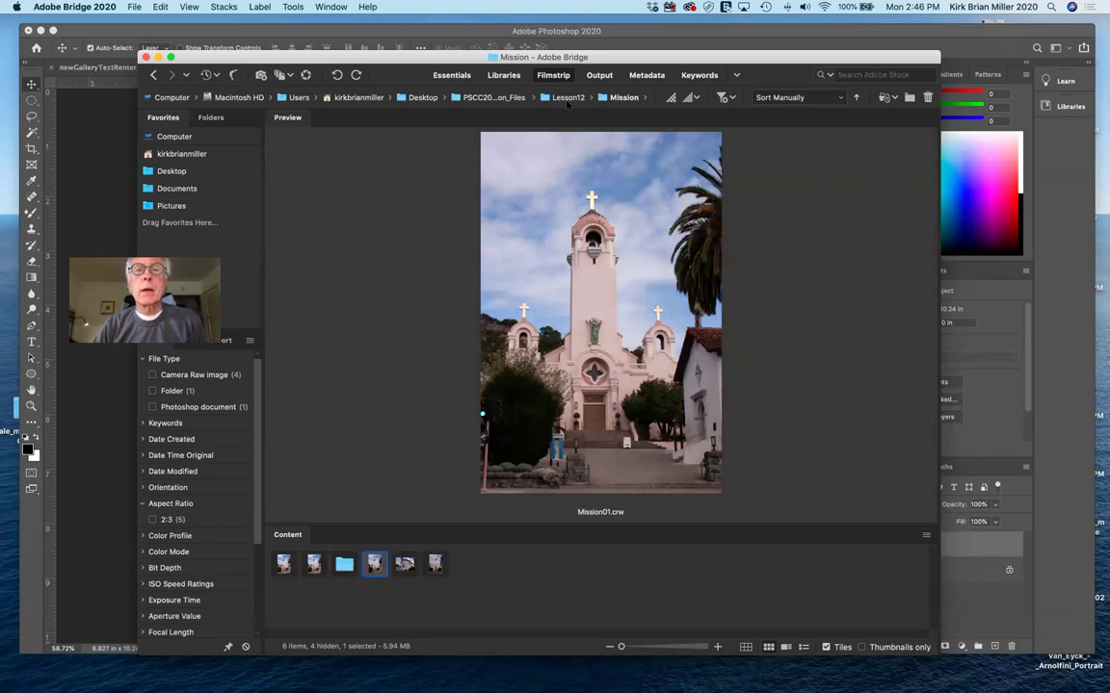
- Check the Lesson12 folder, return to its Mission folder and compare the raw photos with 12A_Start.crw and 12A_StartWorkingFile.psd
click(567, 98)
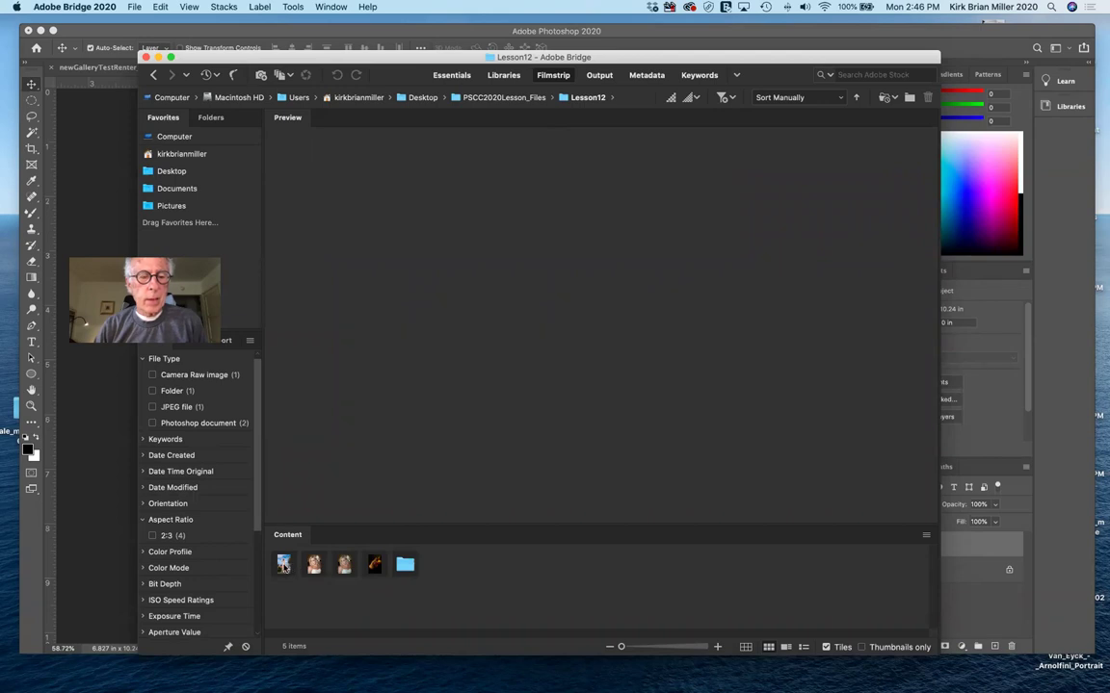
double_click(406, 569)
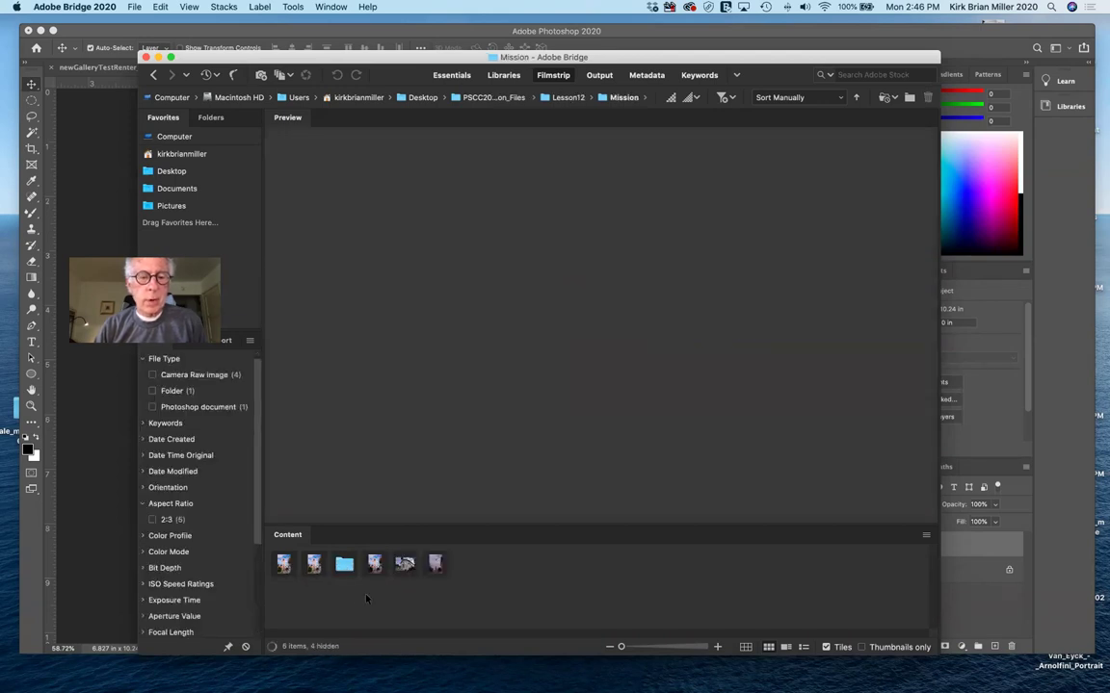
click(436, 564)
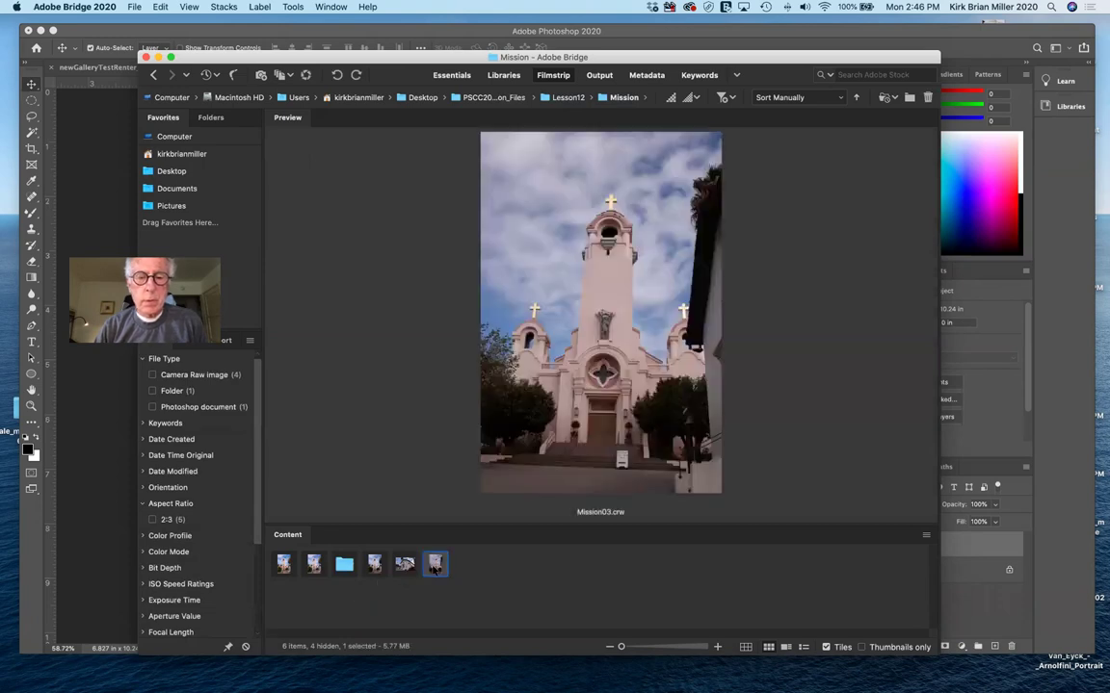
click(404, 564)
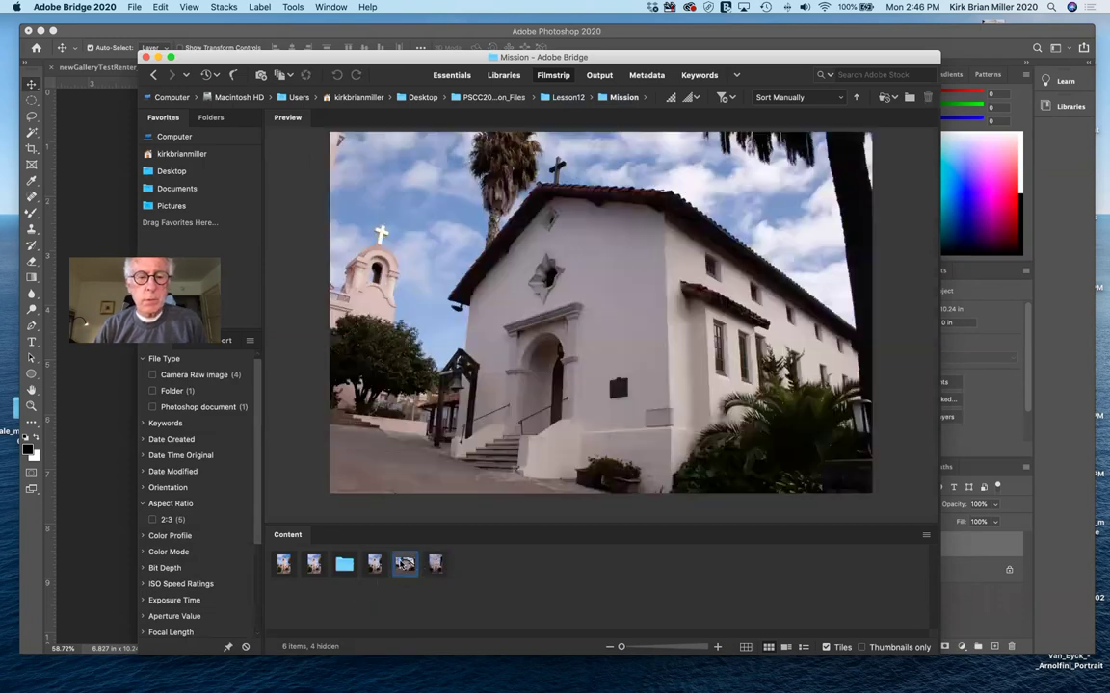
key(Left)
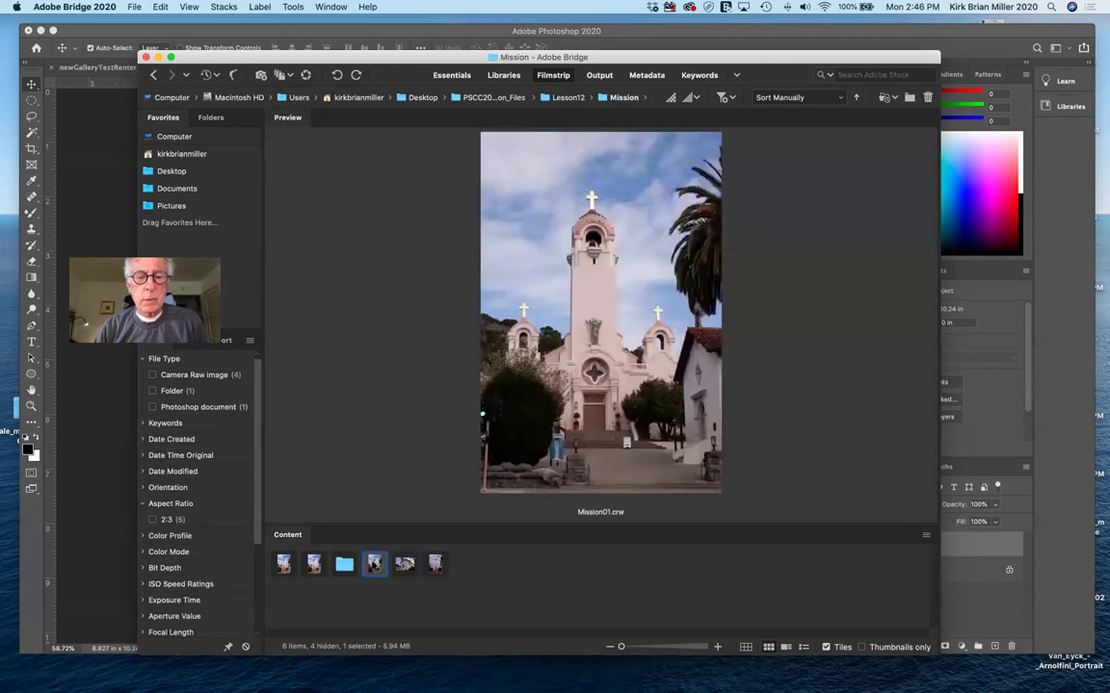
click(283, 565)
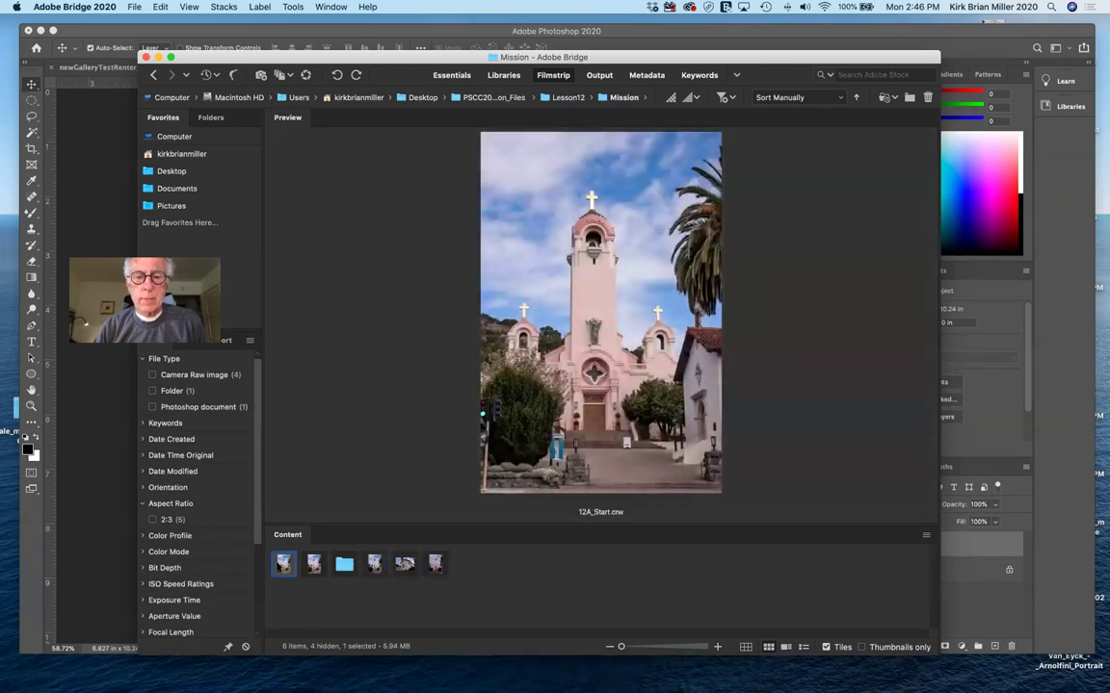
click(314, 565)
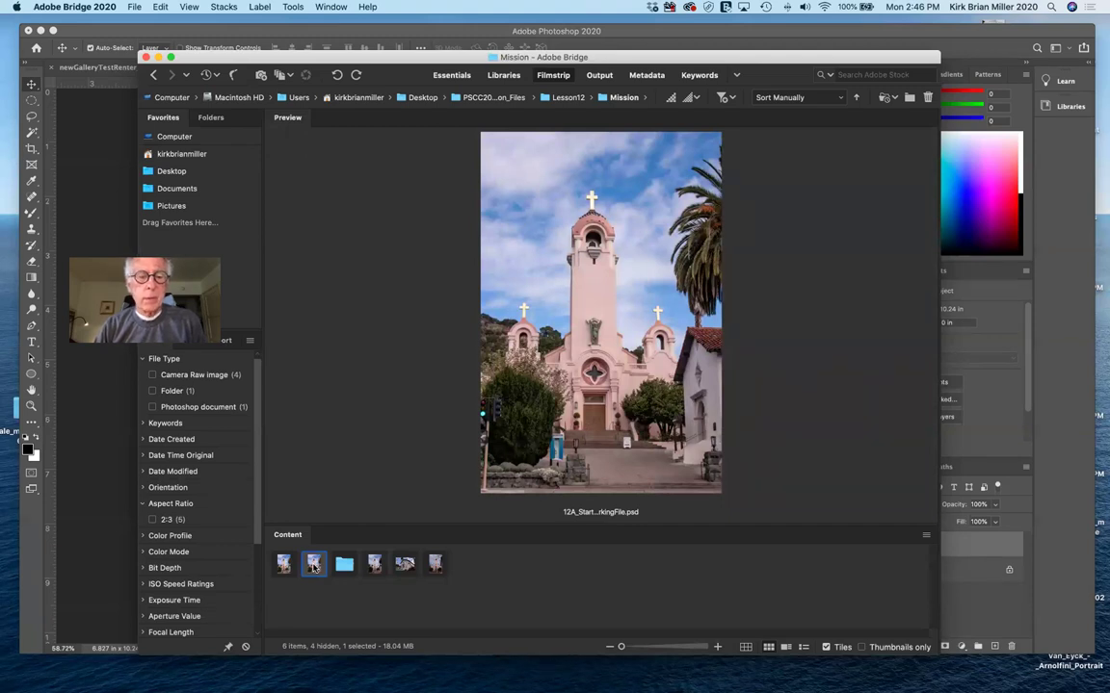
right_click(314, 567)
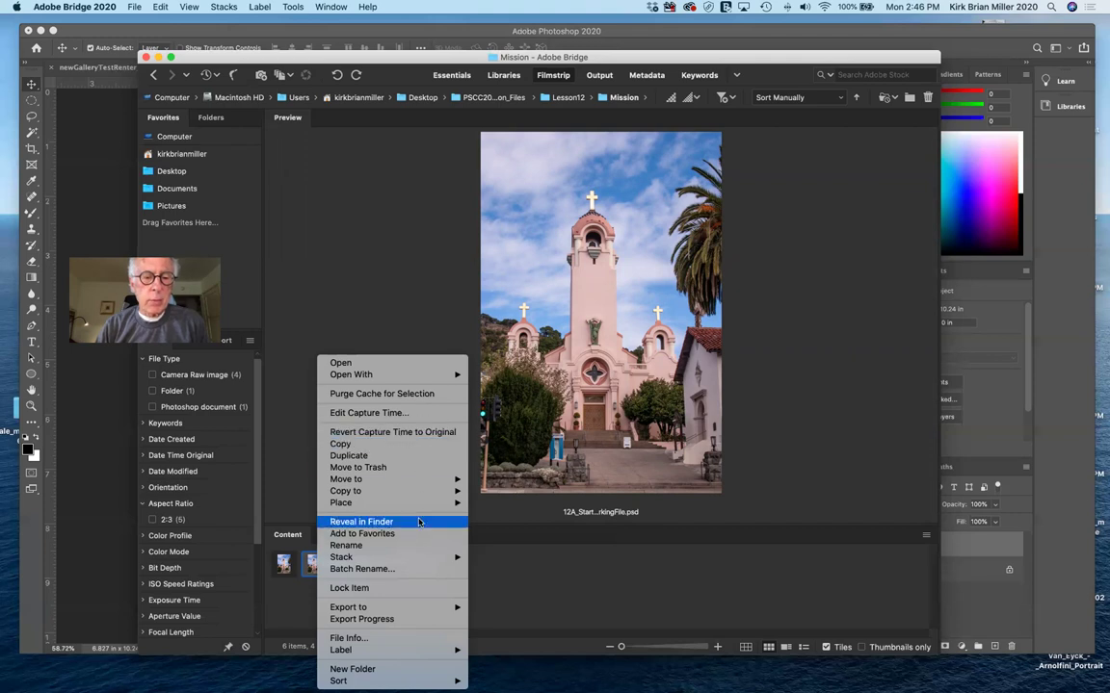
mouse_move(438, 651)
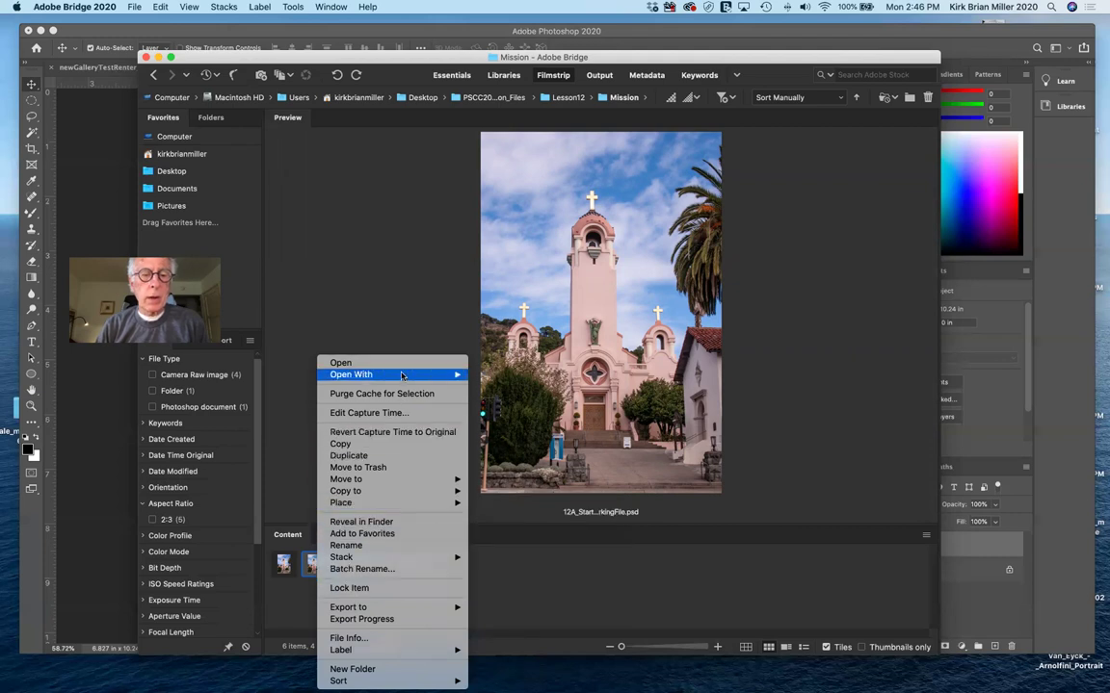
mouse_move(408, 373)
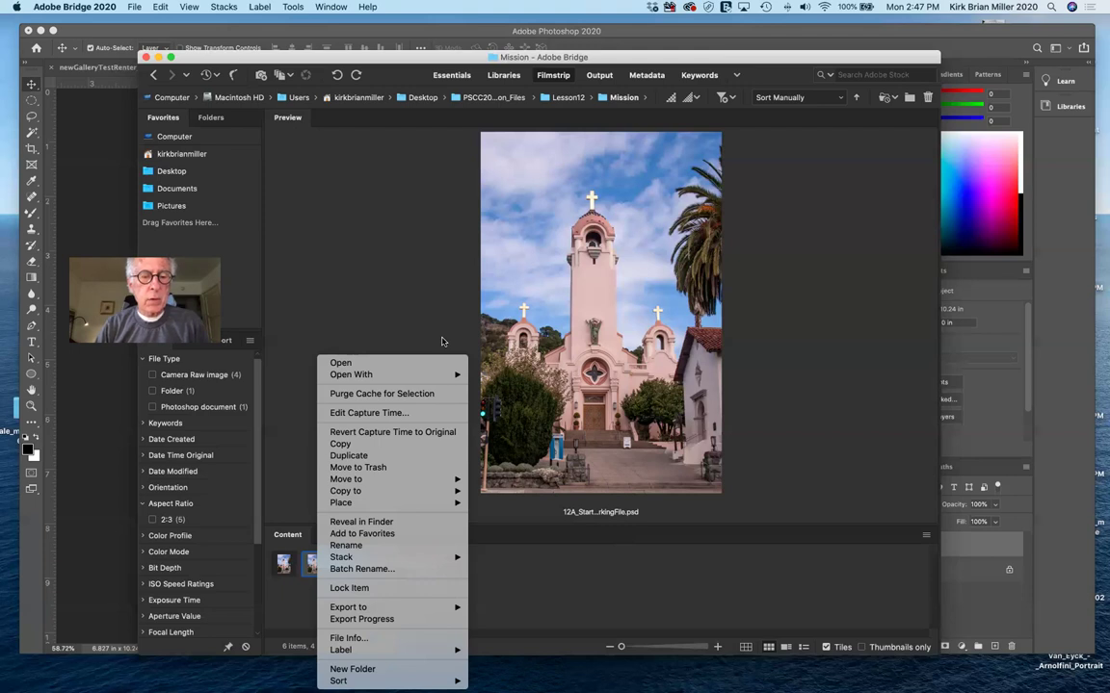
click(526, 582)
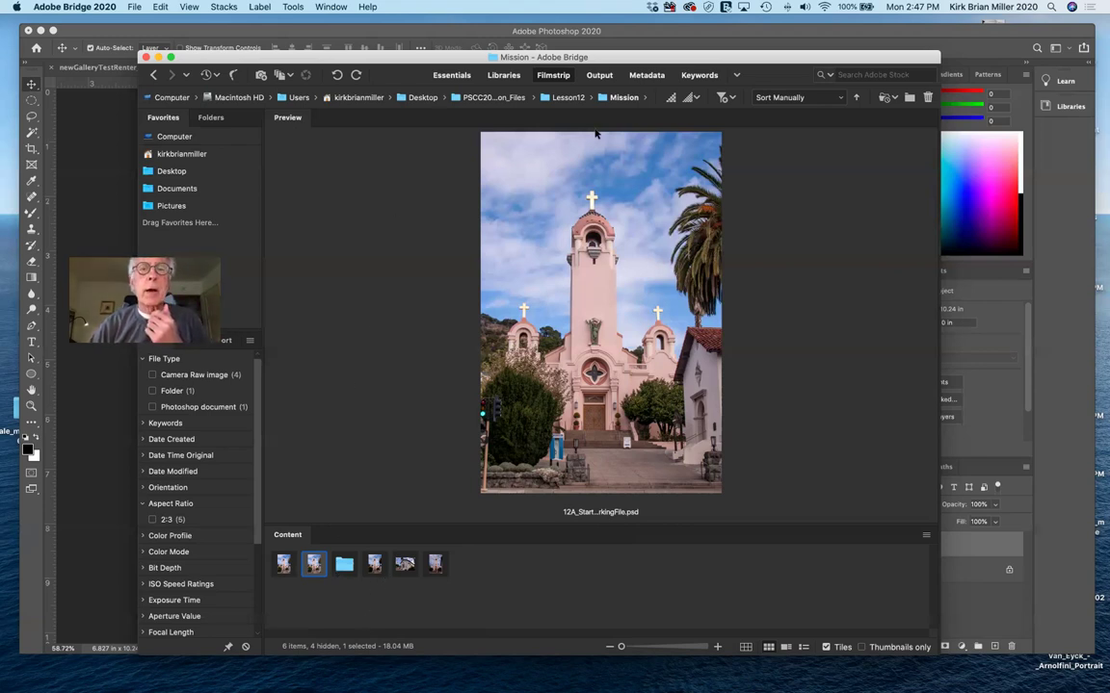
- Open the bridal portrait 12B_Start.nef from the Lesson12 folder in Camera Raw
click(567, 97)
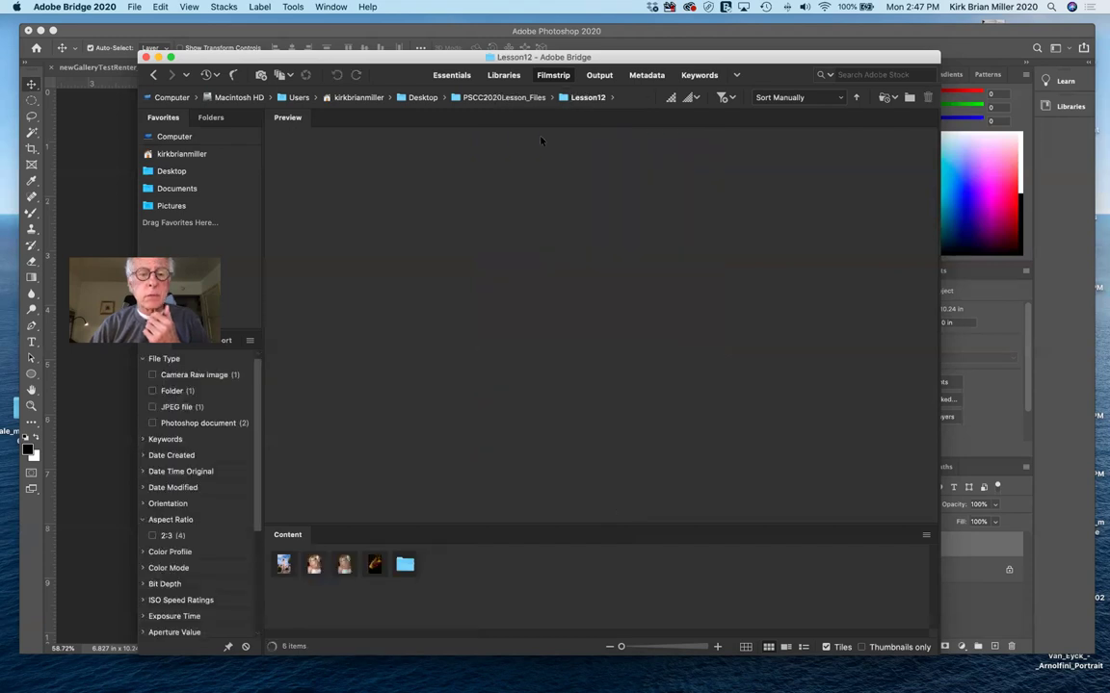
click(343, 565)
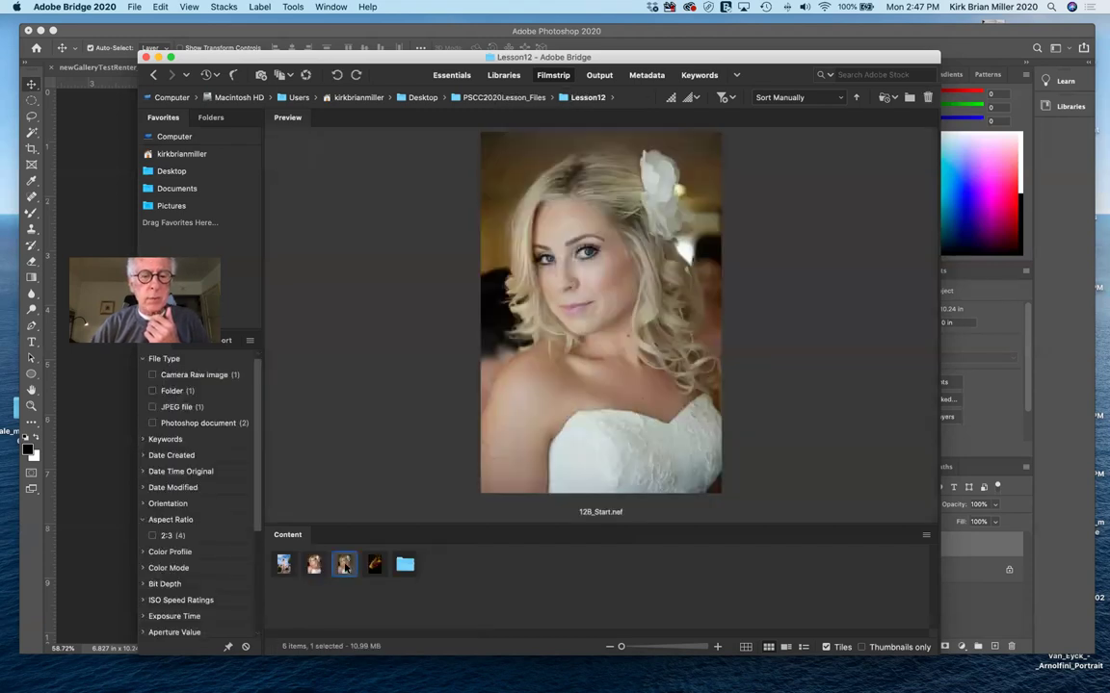
double_click(344, 566)
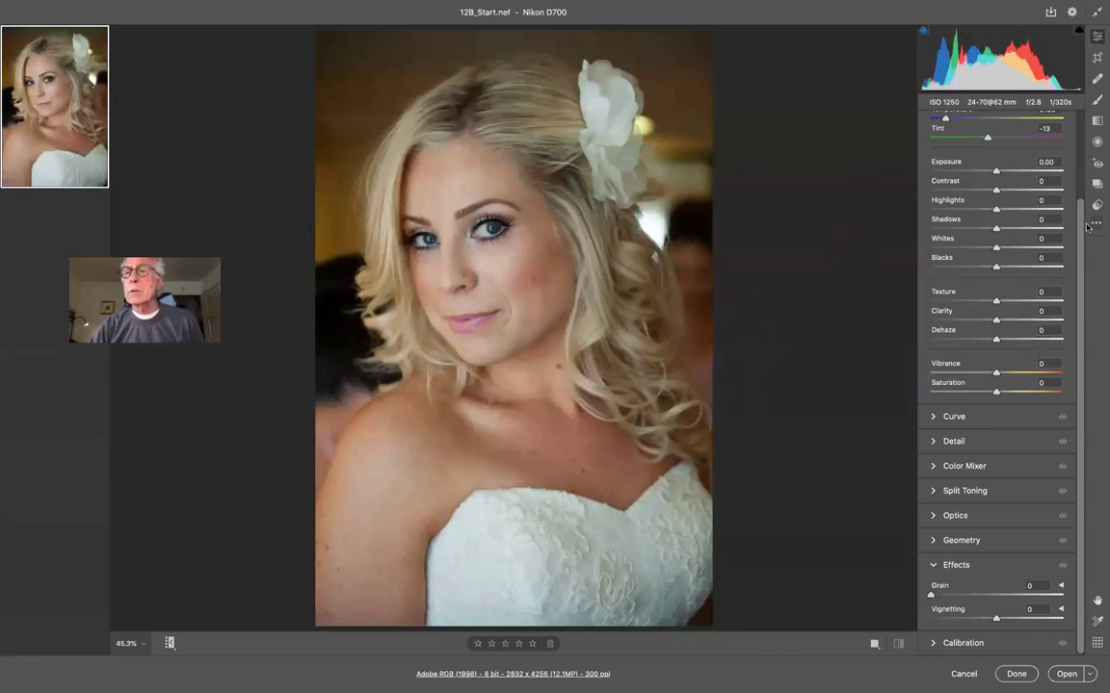
- Try the Auto white balance on the portrait and set it back to As Shot
scroll(1078, 222, up, 3)
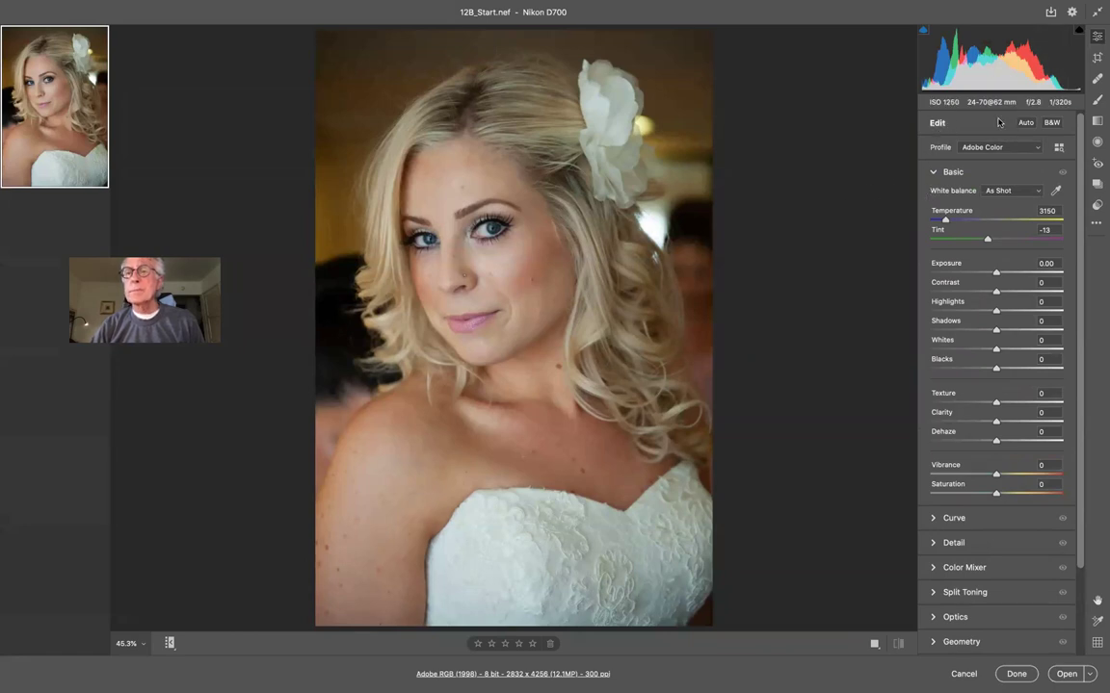
click(997, 192)
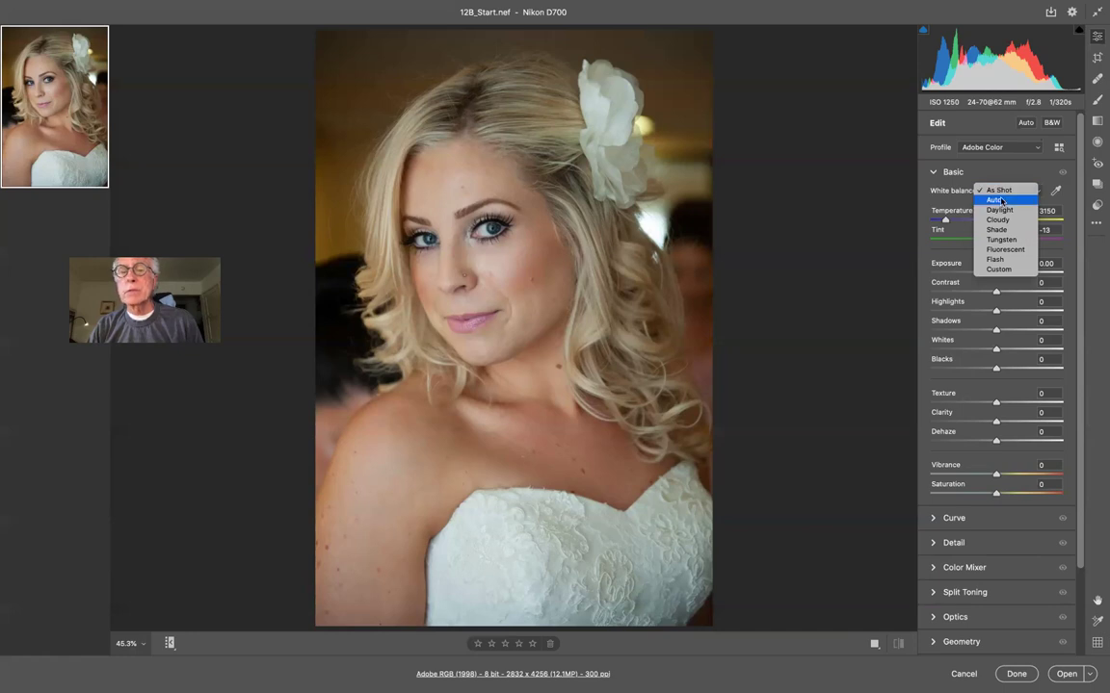
click(1001, 200)
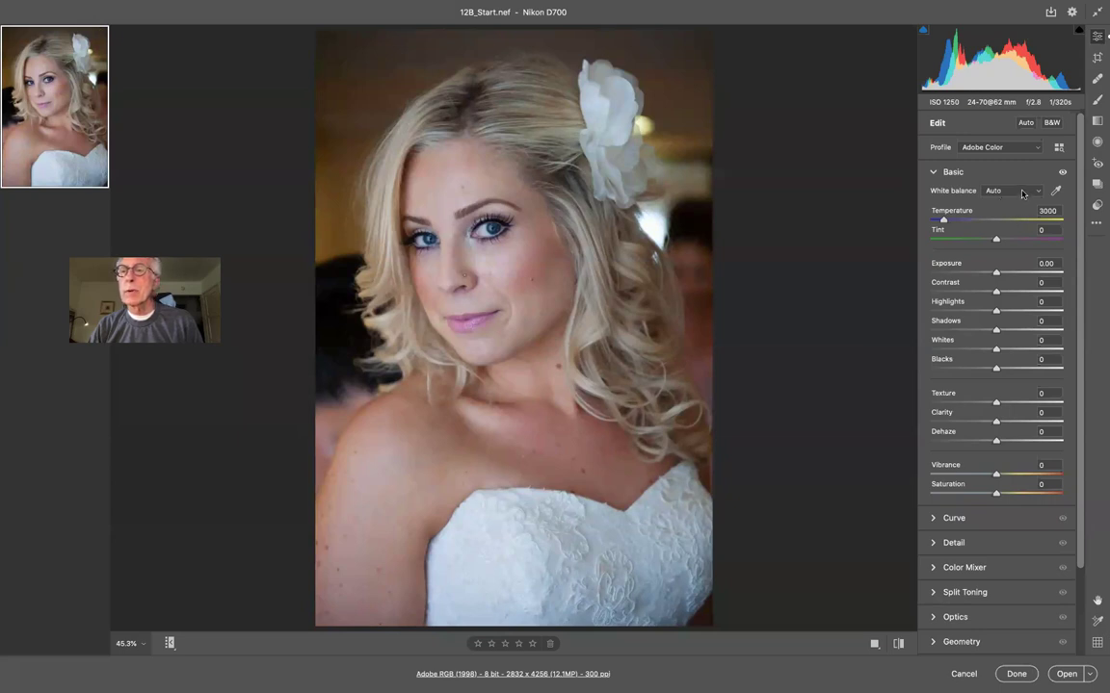
click(1023, 194)
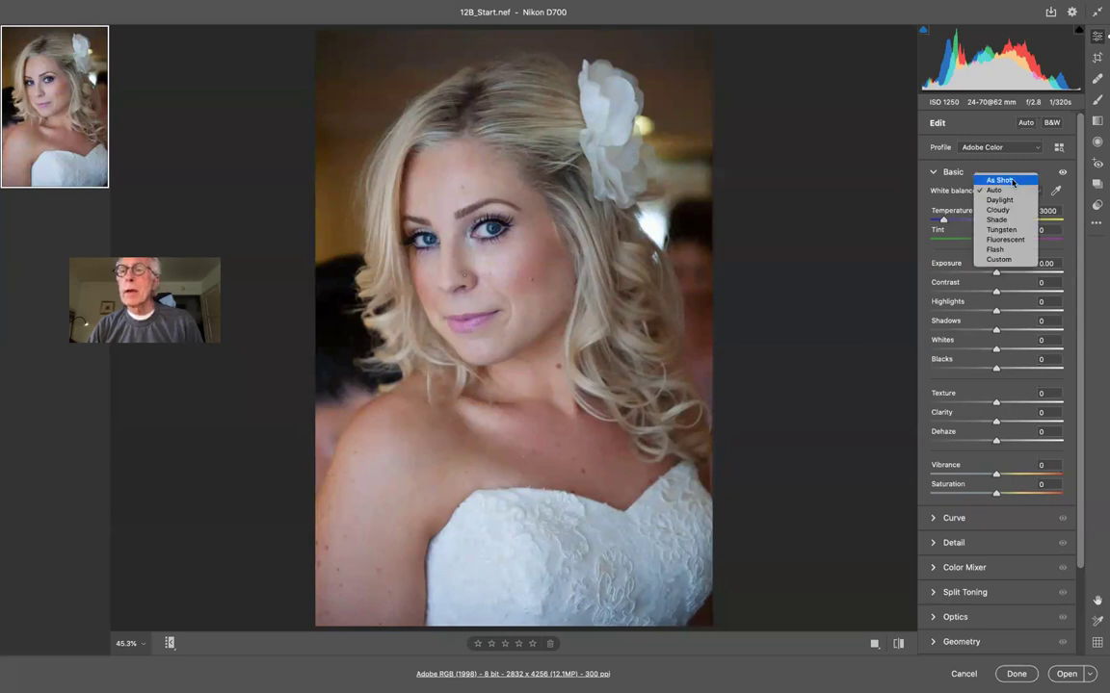
click(1010, 181)
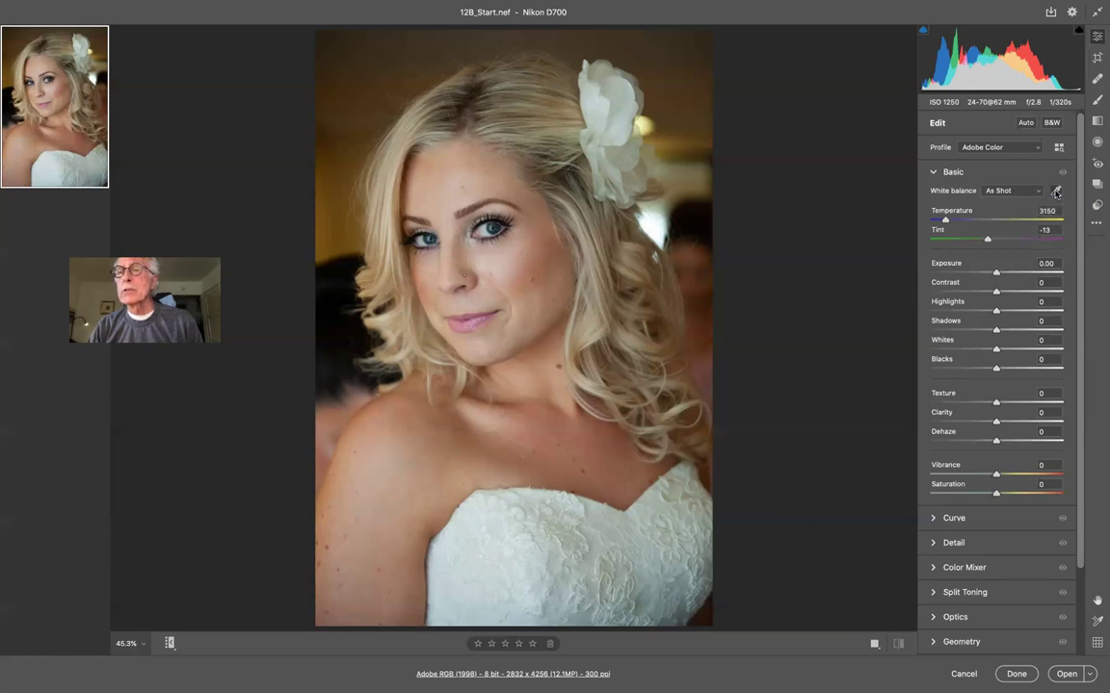
- Set the white balance by sampling the white dress bodice and show the before and after images side by side
click(1055, 191)
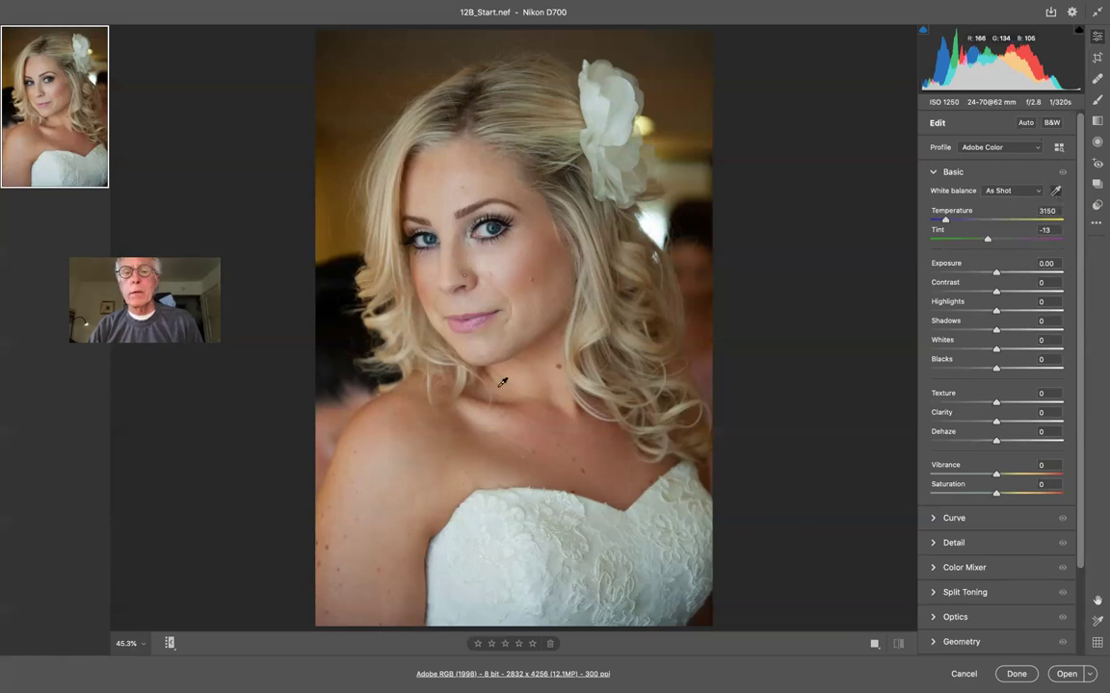
click(522, 504)
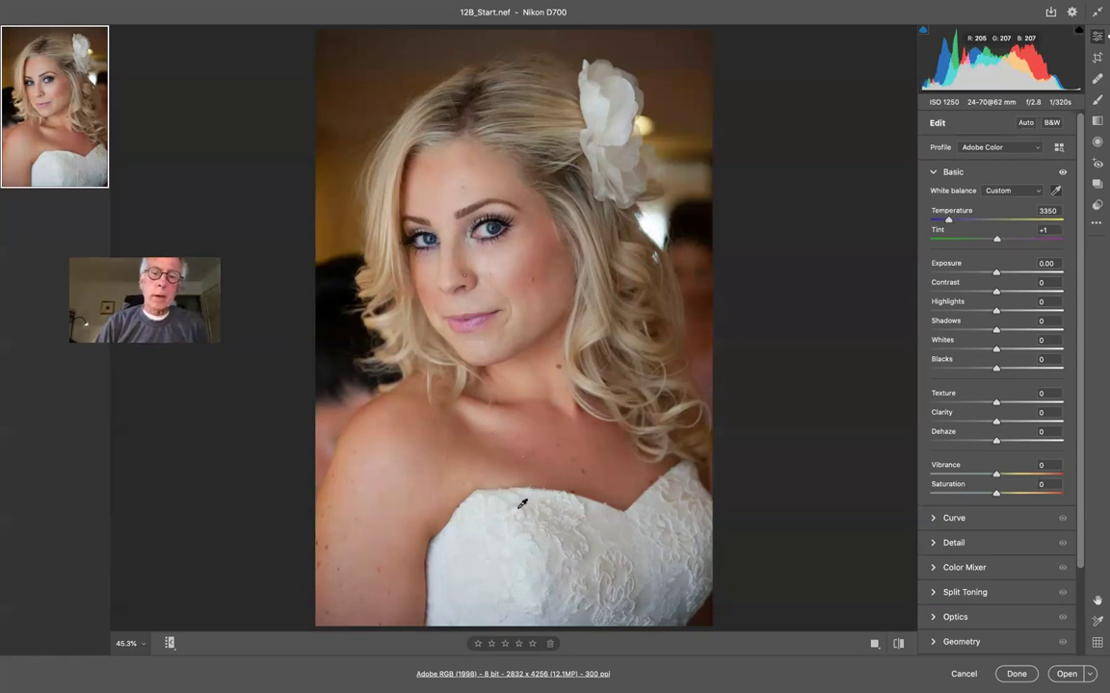
click(874, 645)
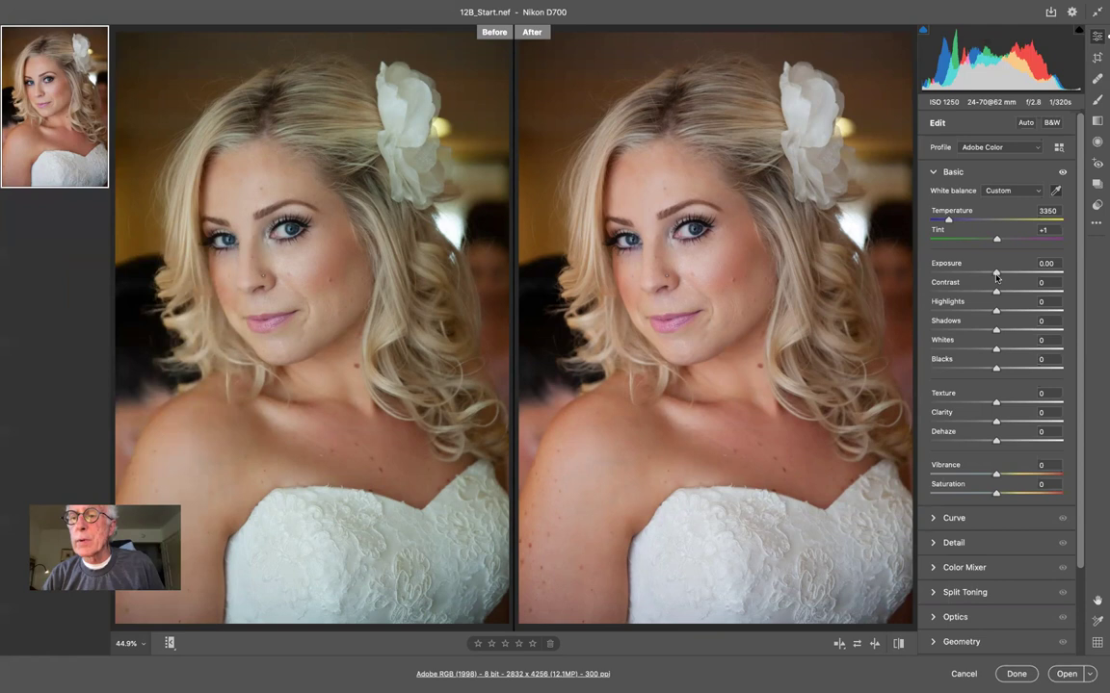
- Set the portrait's basic adjustments to Exposure +0.30, Contrast +15 and Clarity +8
drag(996, 276, 999, 274)
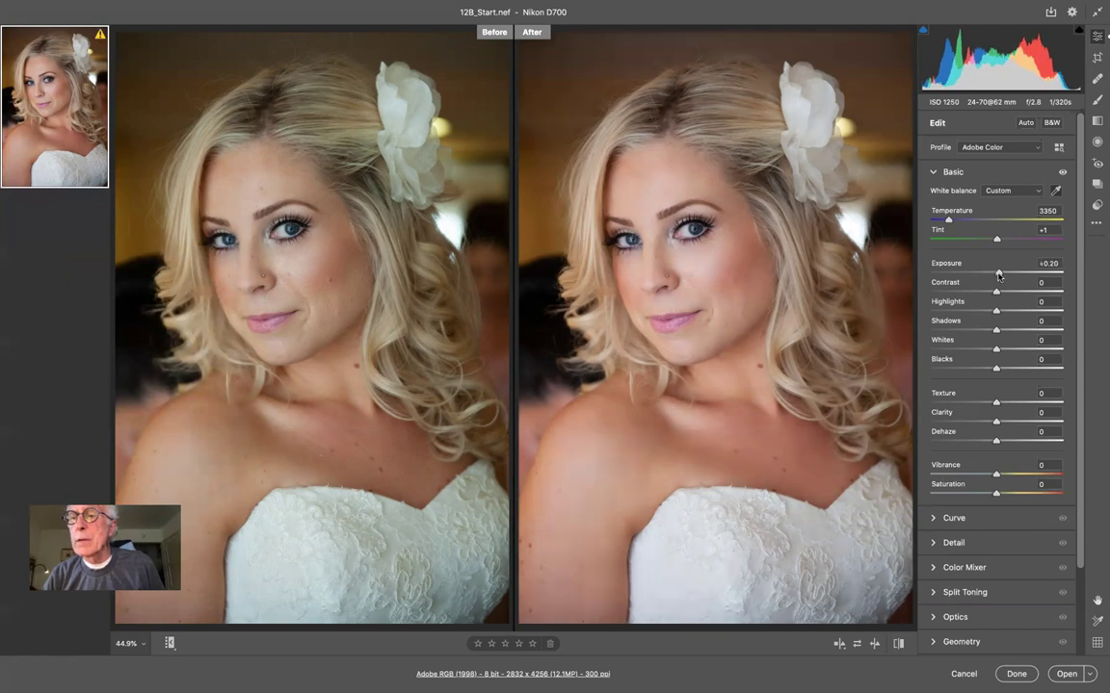
drag(997, 275, 1000, 275)
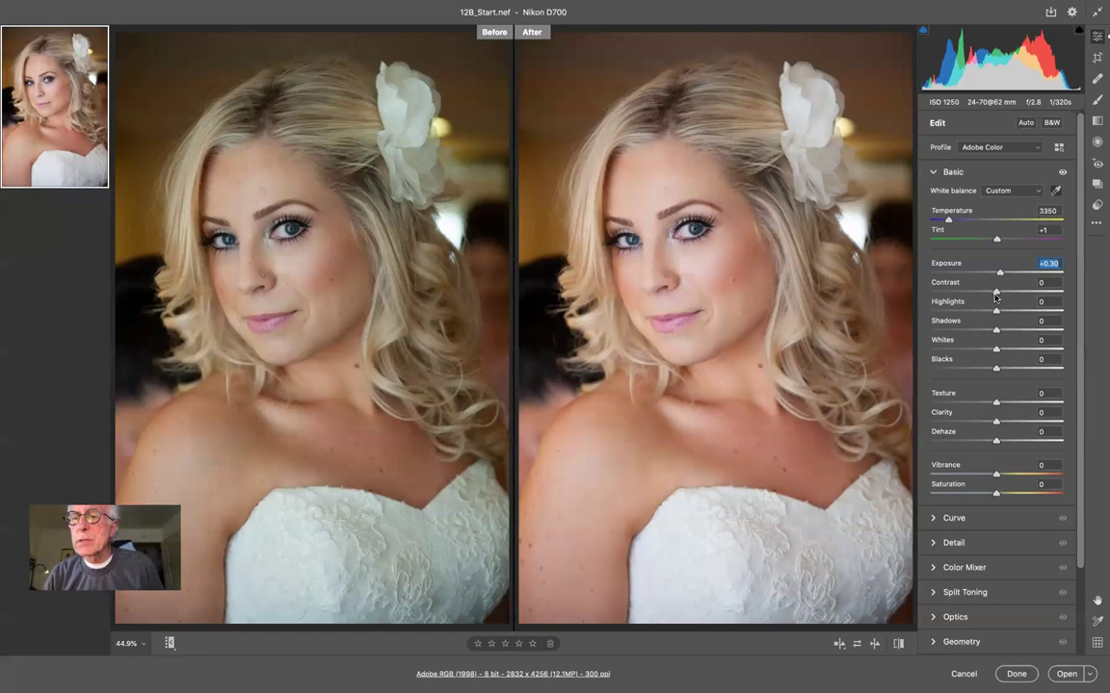
mouse_move(995, 292)
mouse_down()
mouse_move(1101, 287)
mouse_move(1004, 295)
mouse_up()
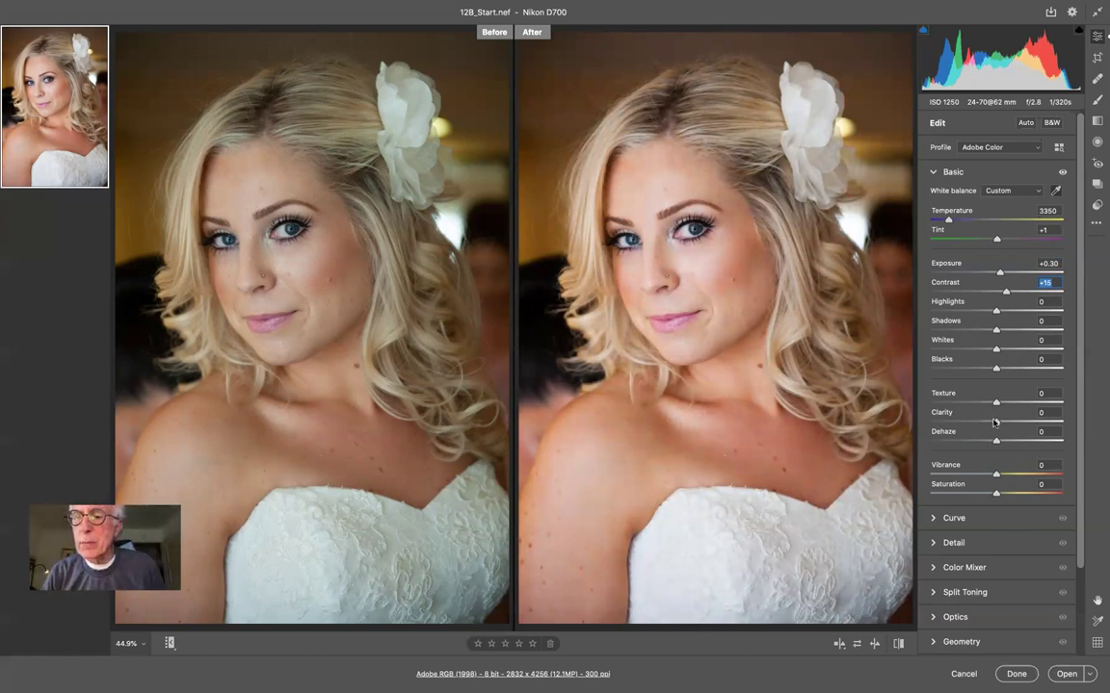
drag(995, 423, 1001, 424)
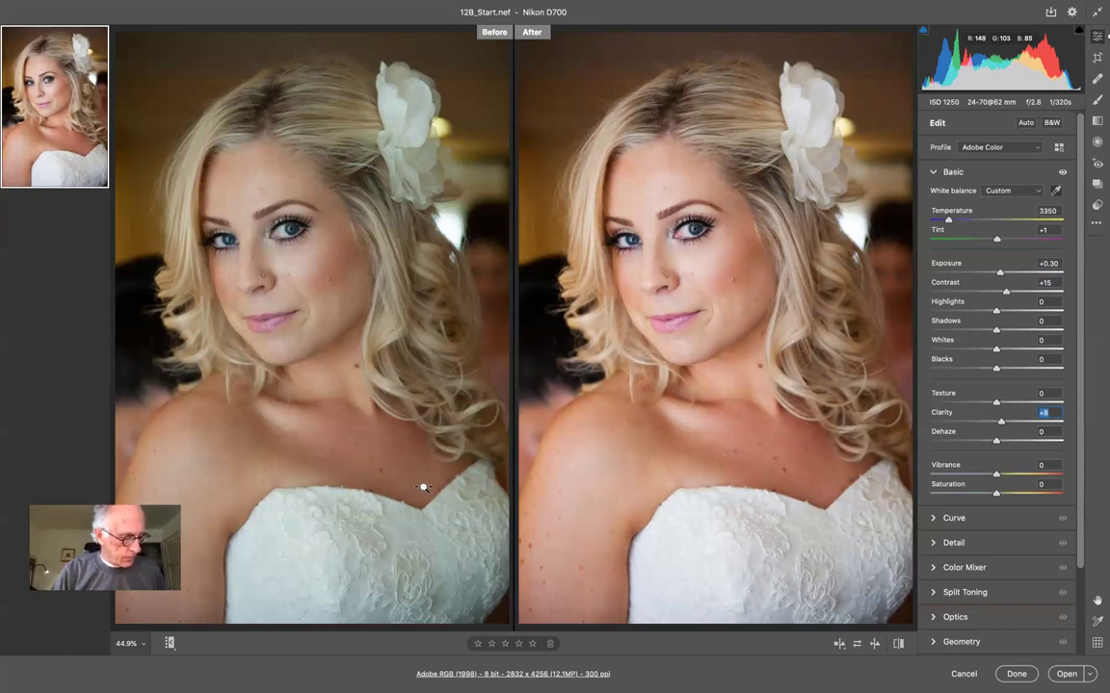
key(shift)
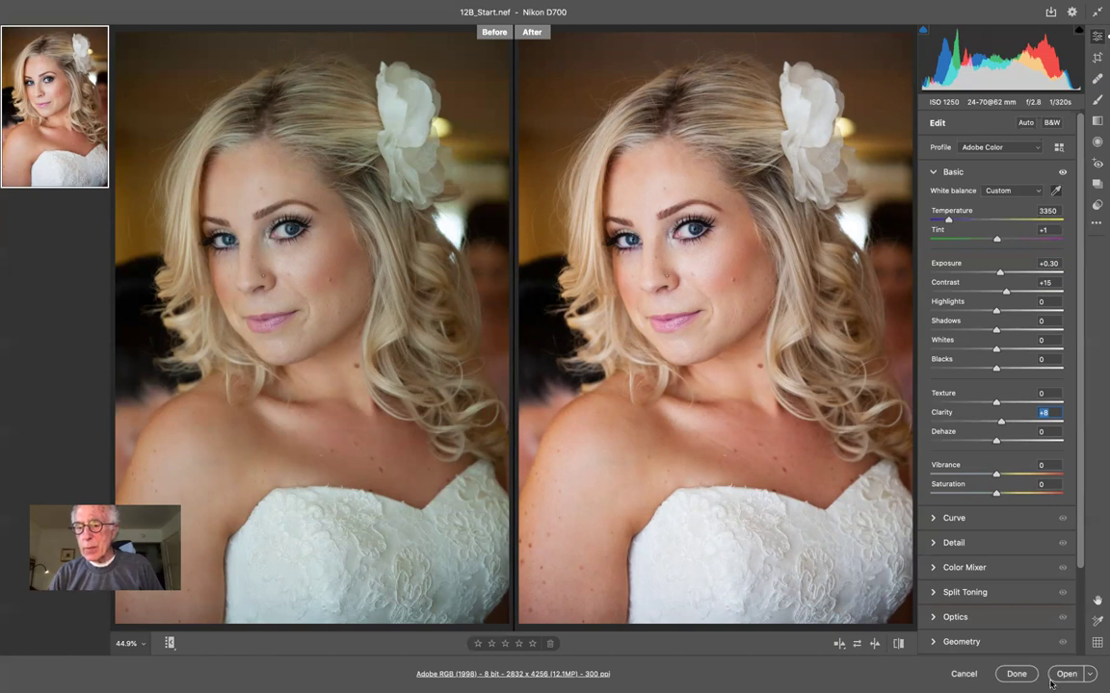
- Open the adjusted bridal portrait in Photoshop as a smart object and accept its Camera Raw settings
key(shift)
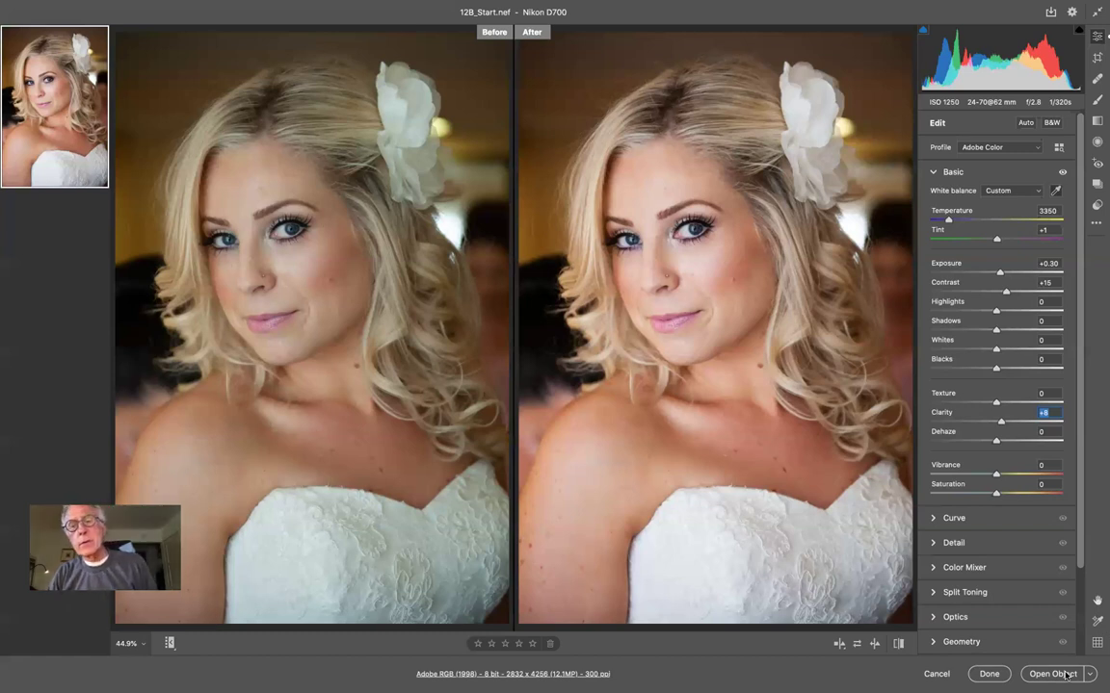
click(1054, 674)
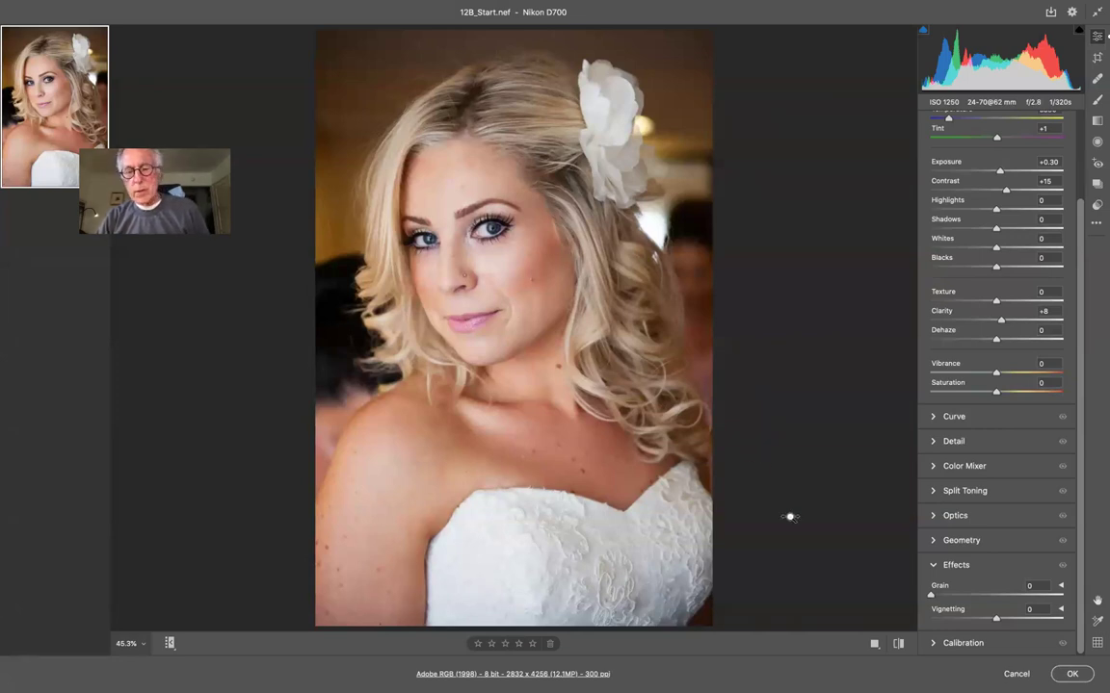
click(1075, 673)
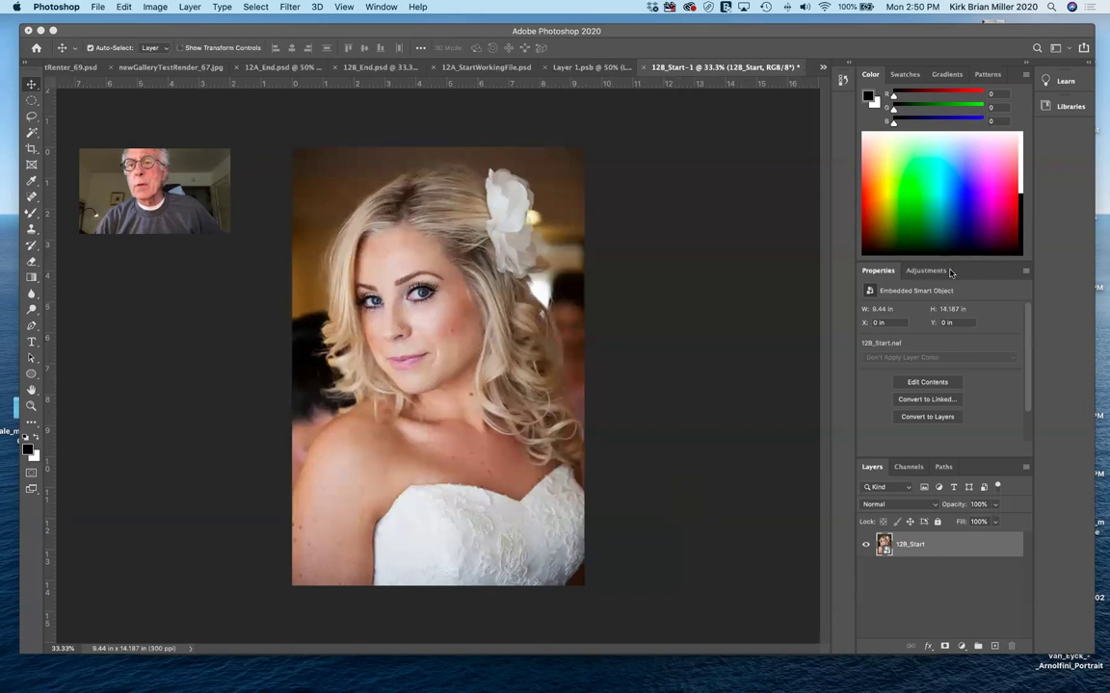
- Add a Levels adjustment layer above the 12B_Start smart object and recalculate its histogram
click(929, 271)
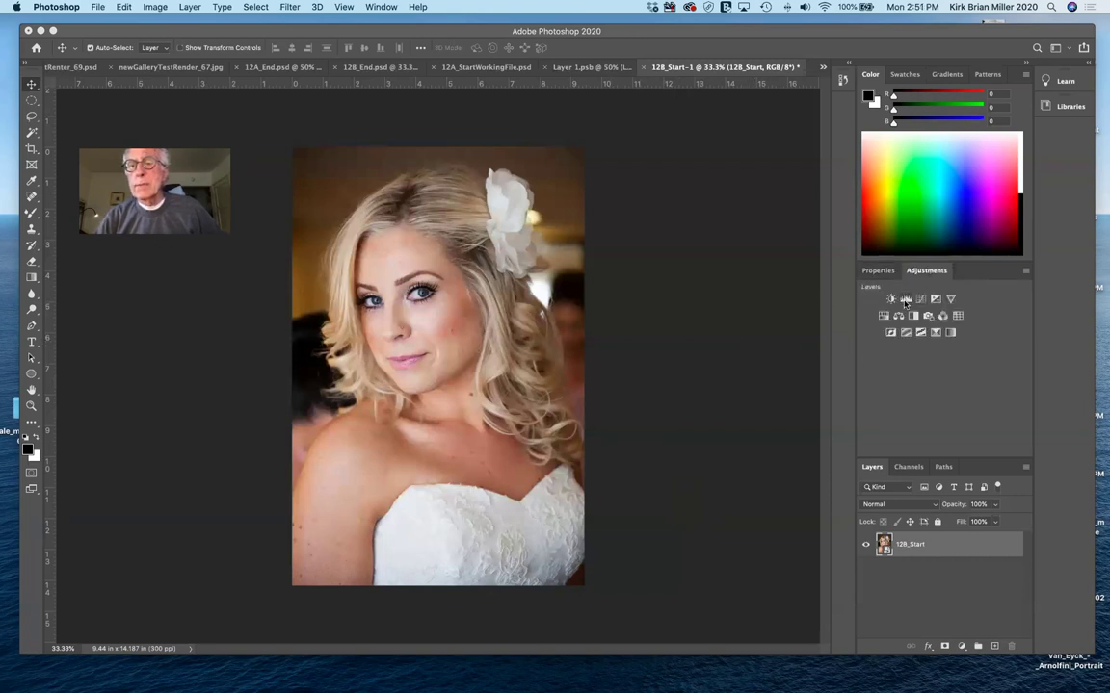
click(905, 299)
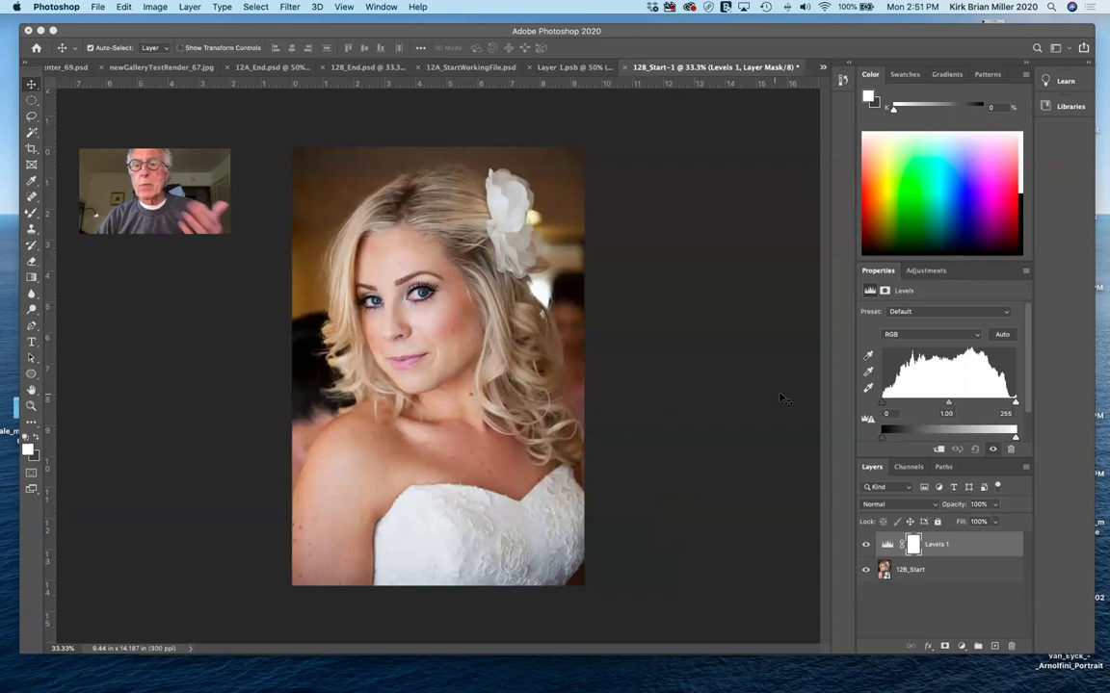
click(868, 420)
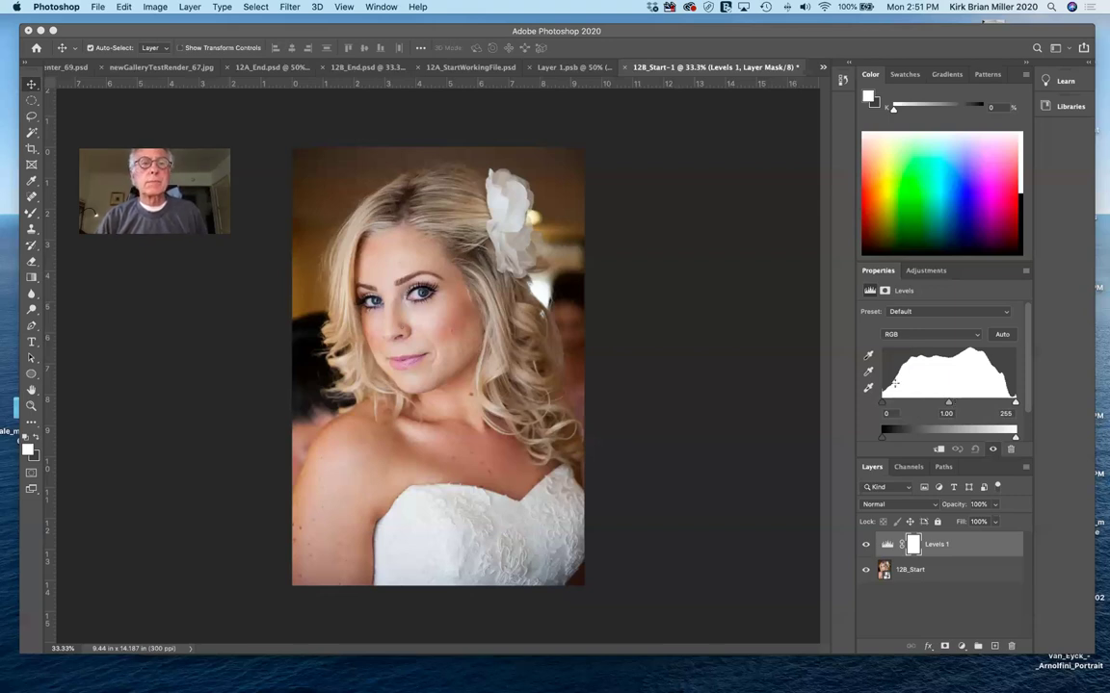
- In newGalleryTestRenter_69.psd, reset the Levels 1 adjustment, then set its shadow input to 15 and midtones to 1.14
click(248, 69)
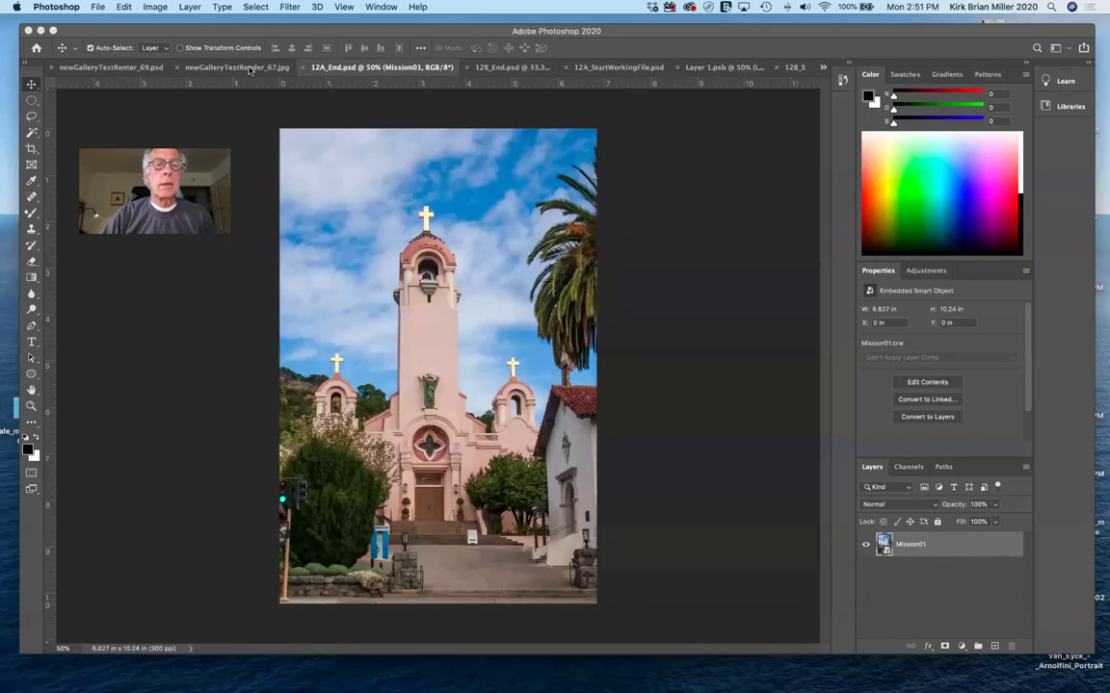
click(126, 68)
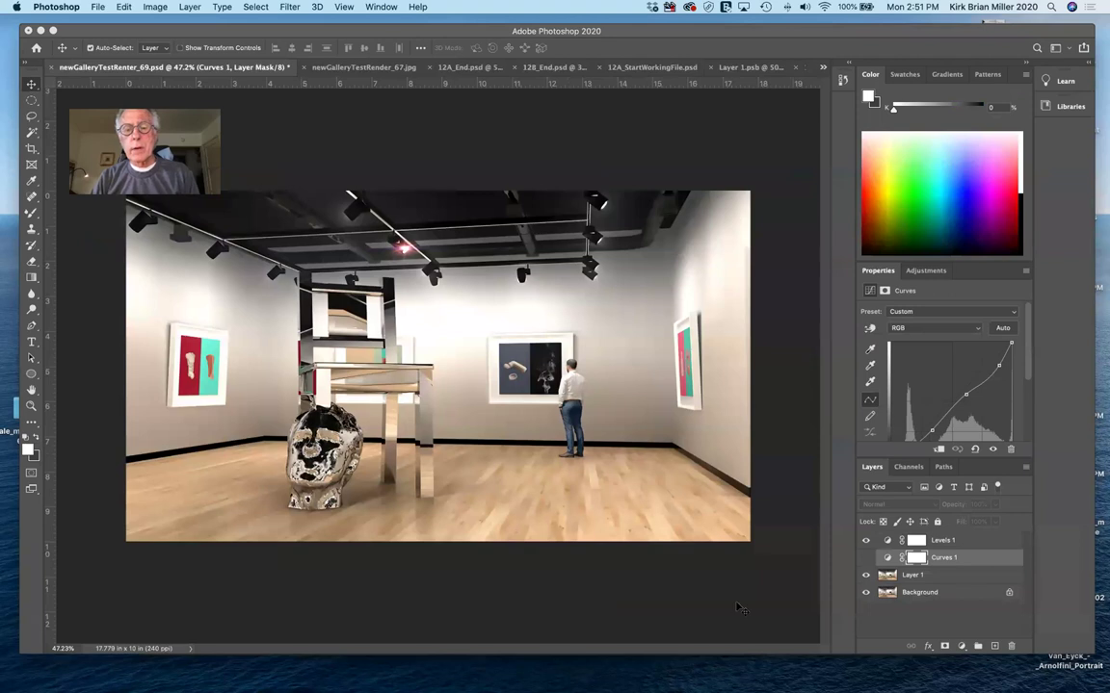
click(888, 542)
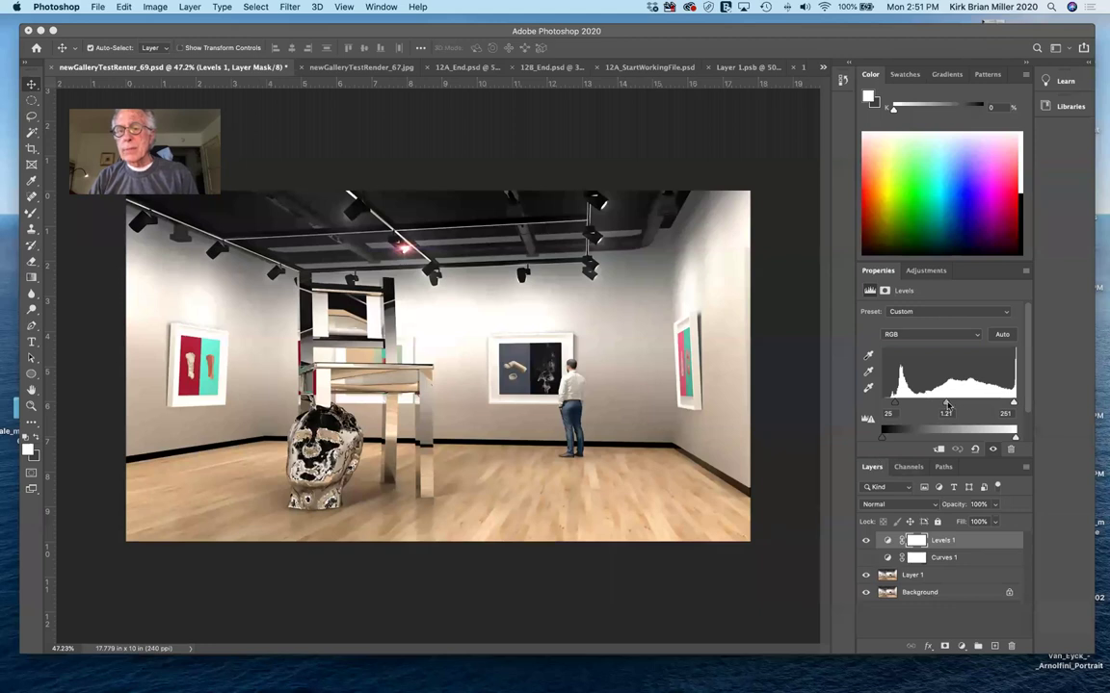
mouse_move(946, 405)
mouse_down()
mouse_move(927, 405)
mouse_move(946, 402)
mouse_up()
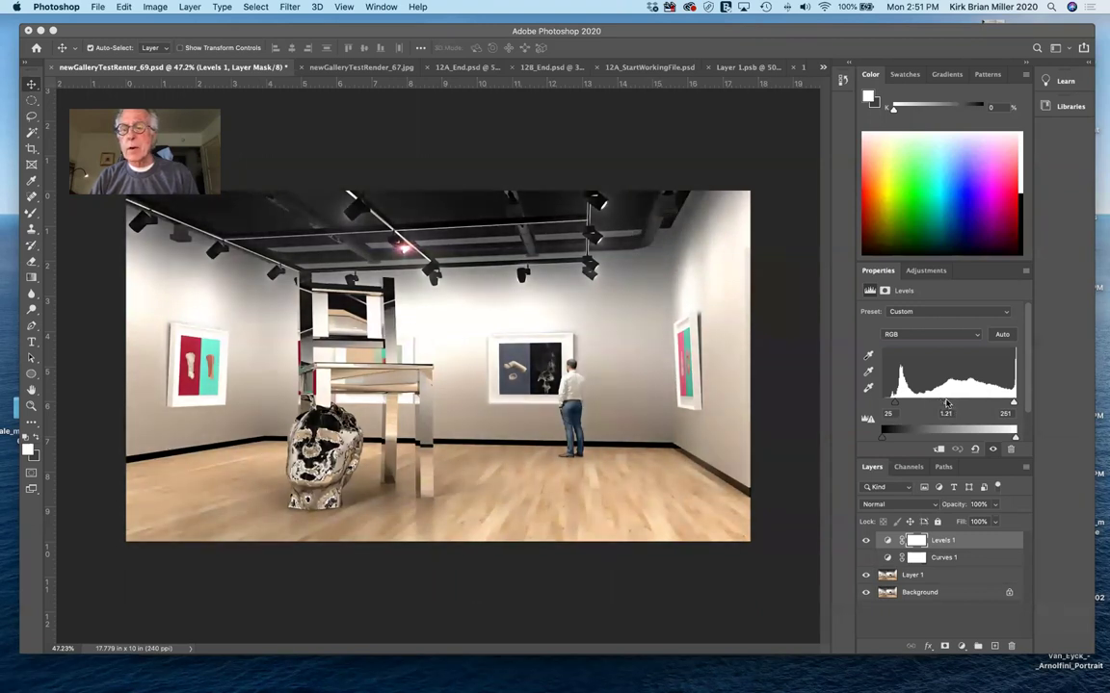
click(974, 449)
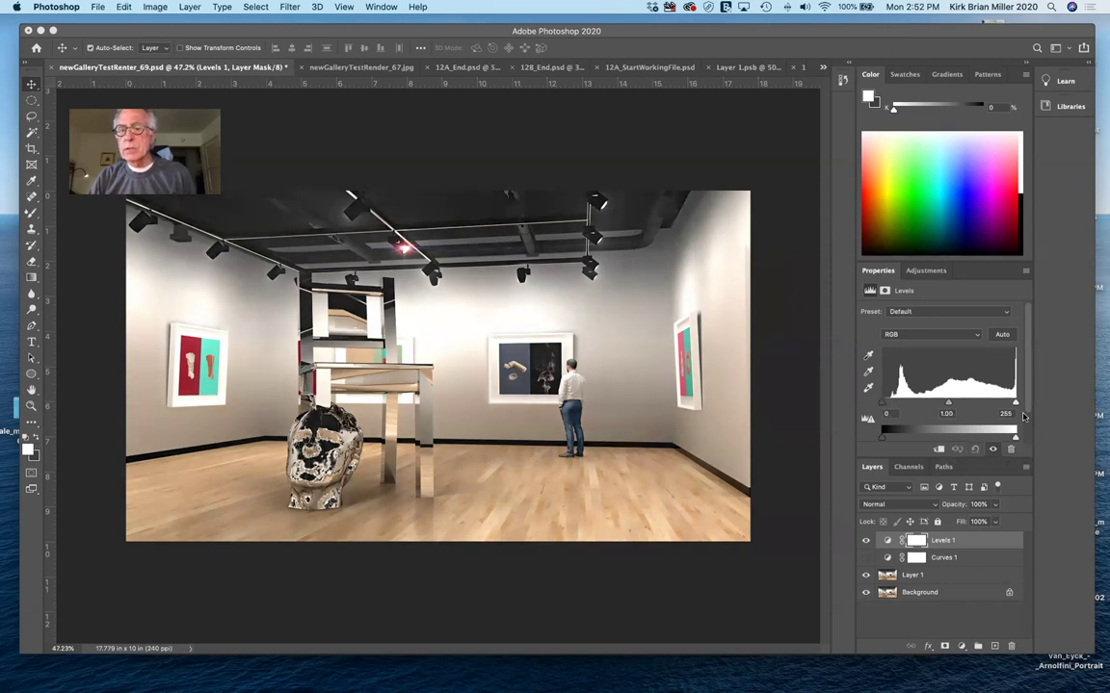
click(1001, 335)
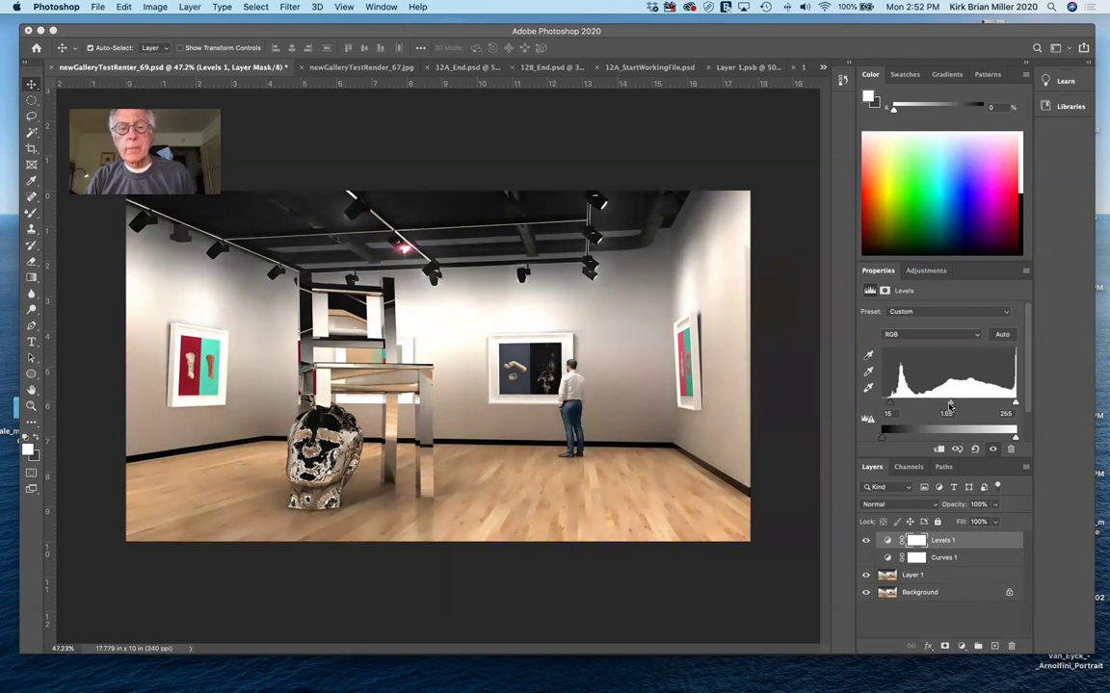
drag(958, 404, 947, 408)
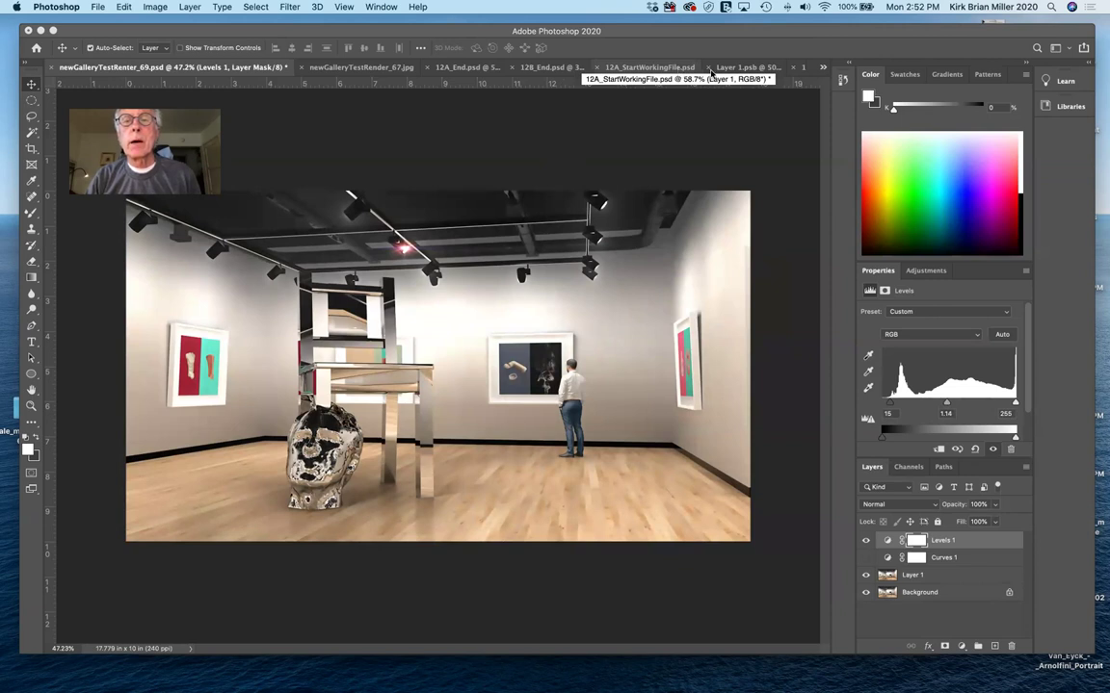
- Return to the 12B_Start-1 portrait and set the Levels midtones to 0.90
click(747, 67)
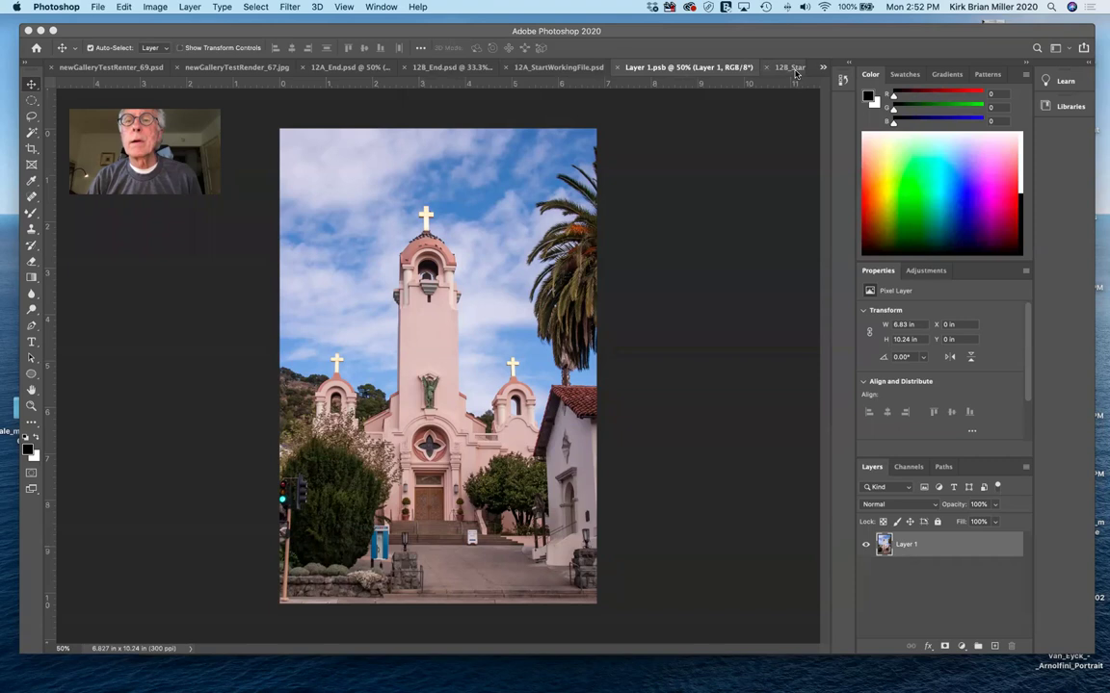
click(794, 68)
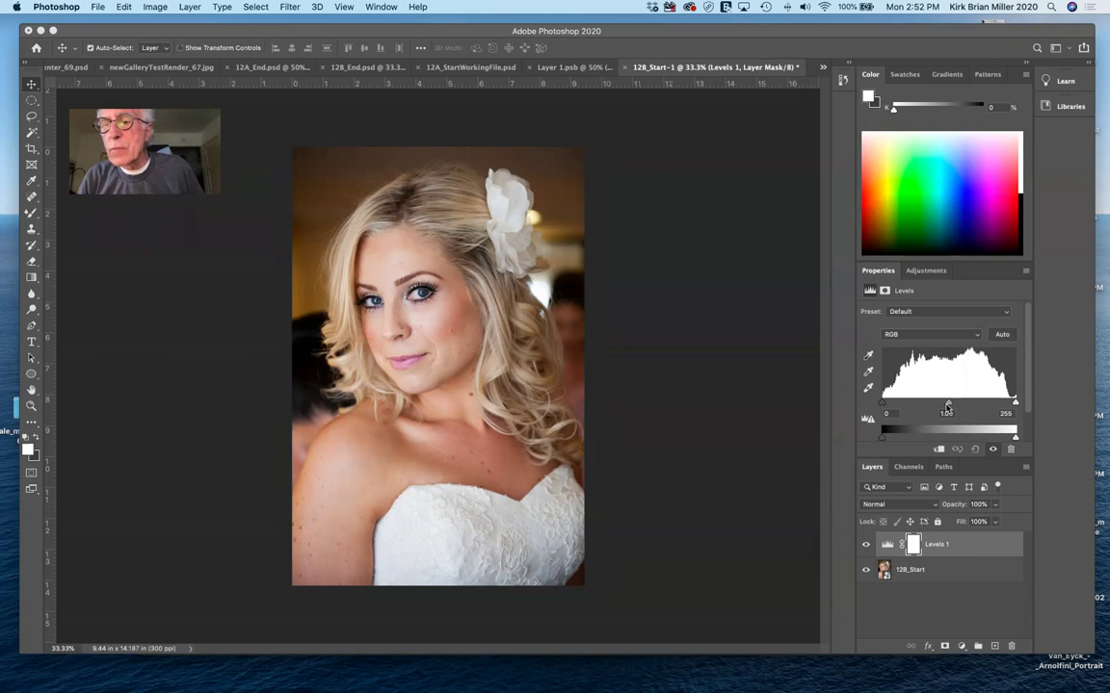
drag(947, 406, 954, 407)
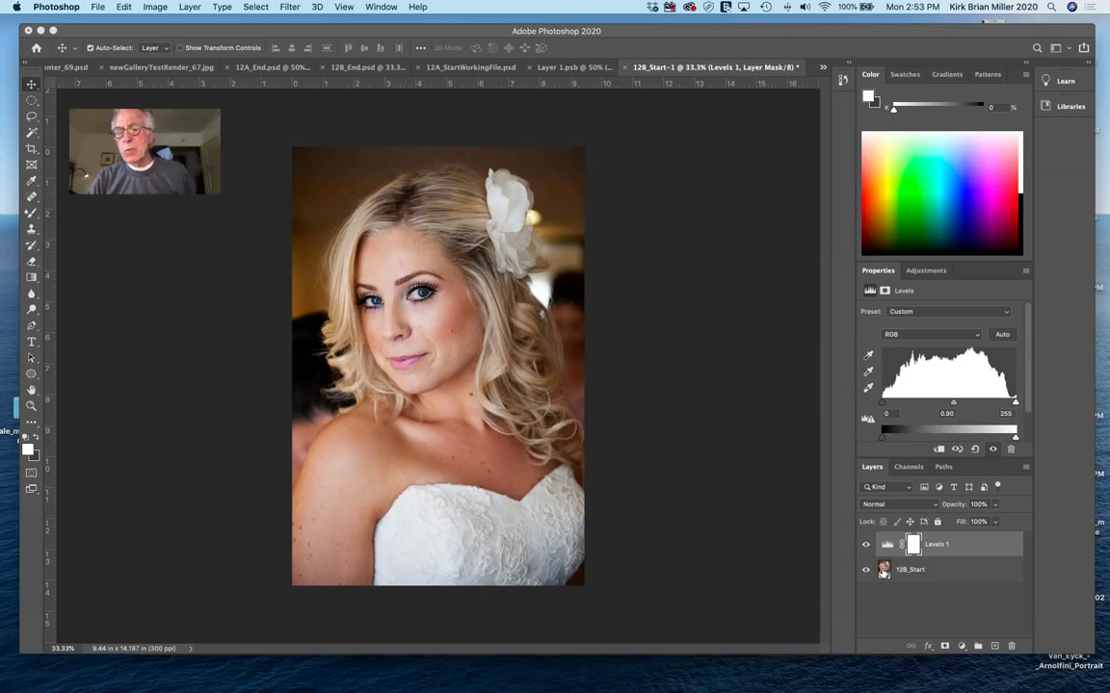
- Reopen the 12B_Start smart object in Camera Raw and apply Color Mixer hues of Reds -2, Oranges -10 and Magentas -3
click(883, 570)
double_click(884, 570)
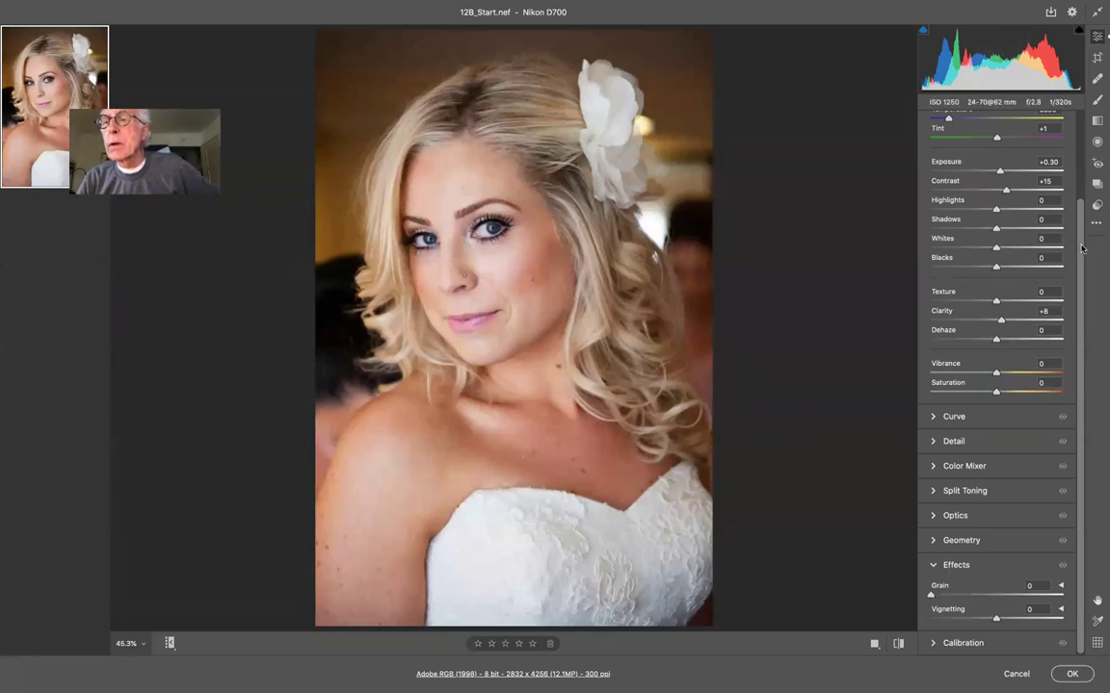
scroll(977, 211, up, 3)
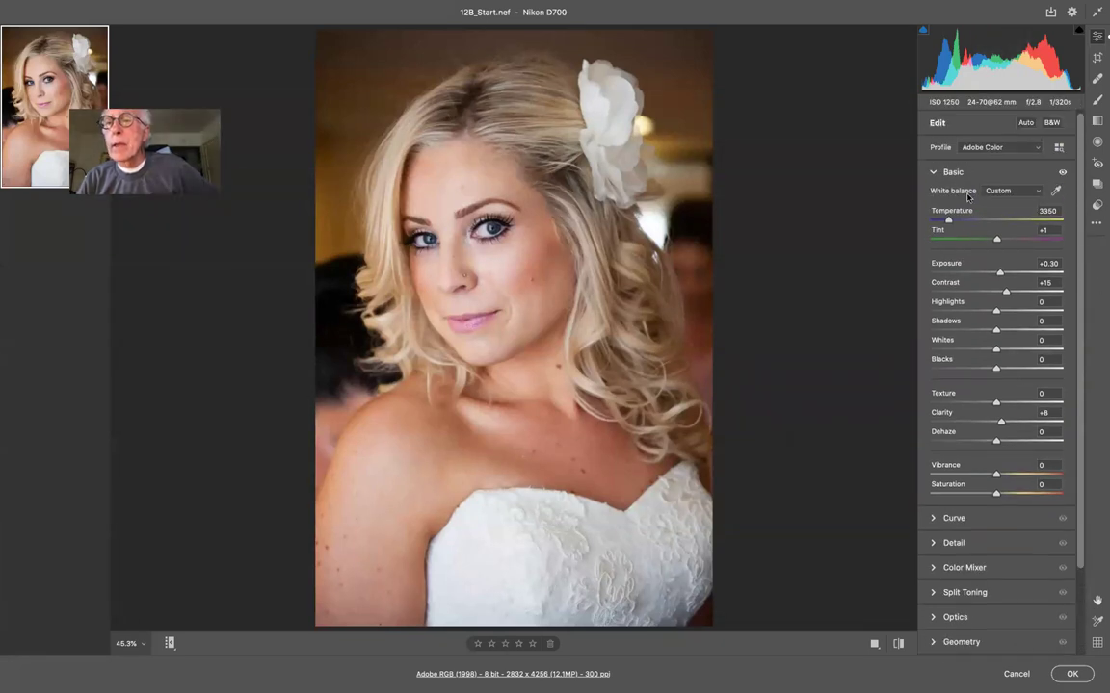
click(933, 173)
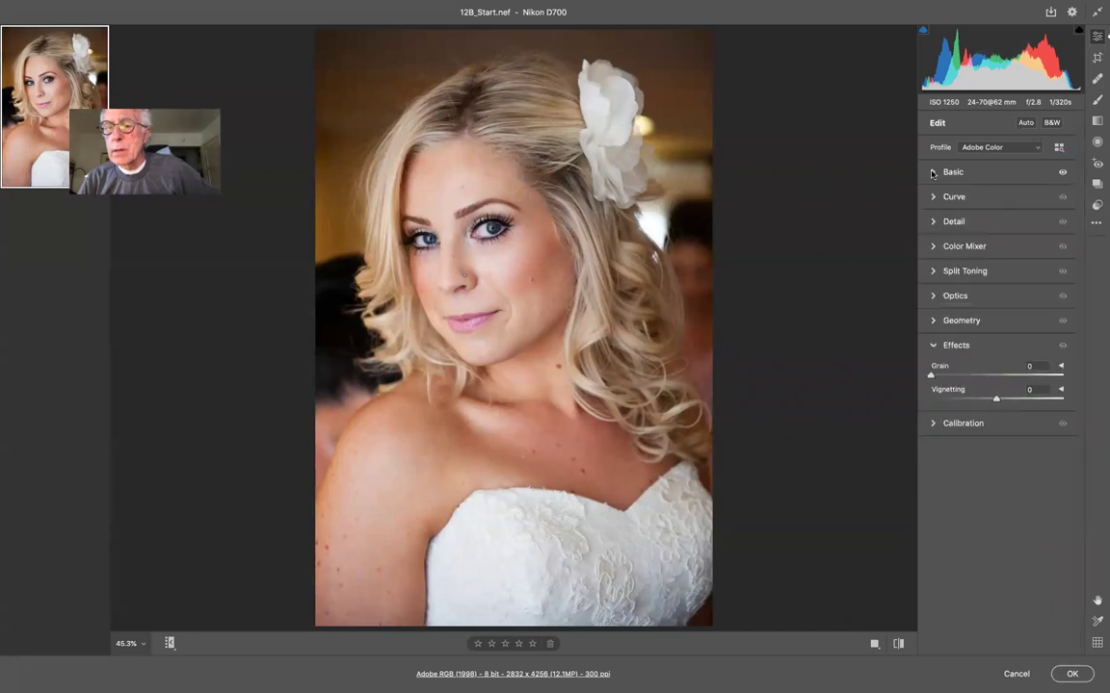
click(932, 247)
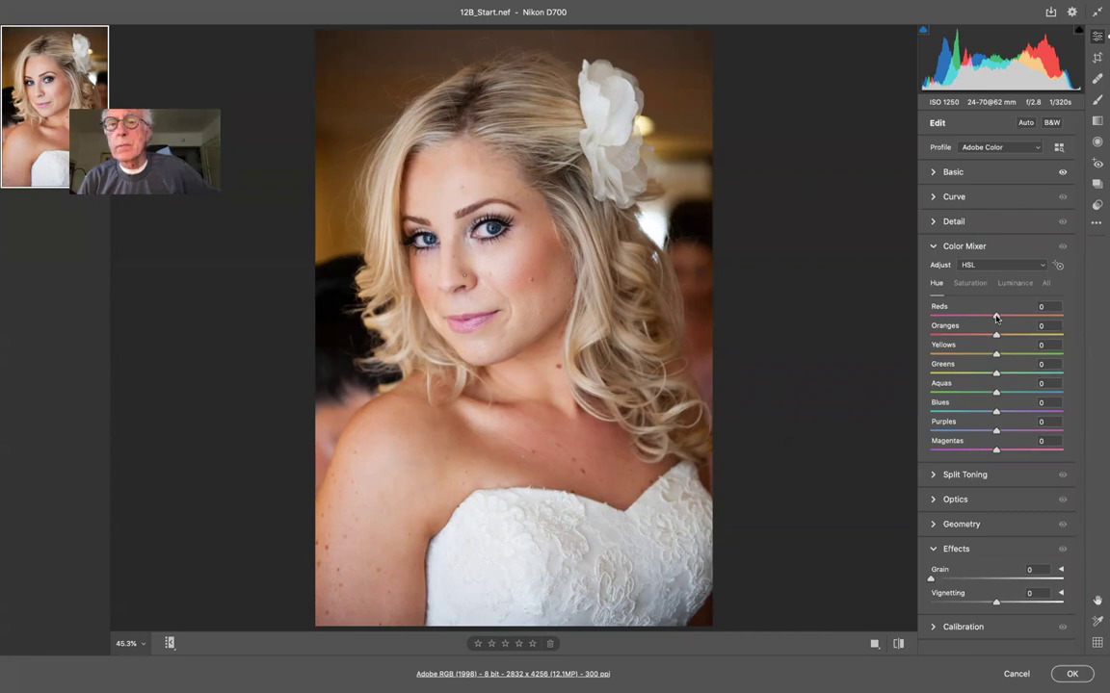
drag(996, 318, 996, 318)
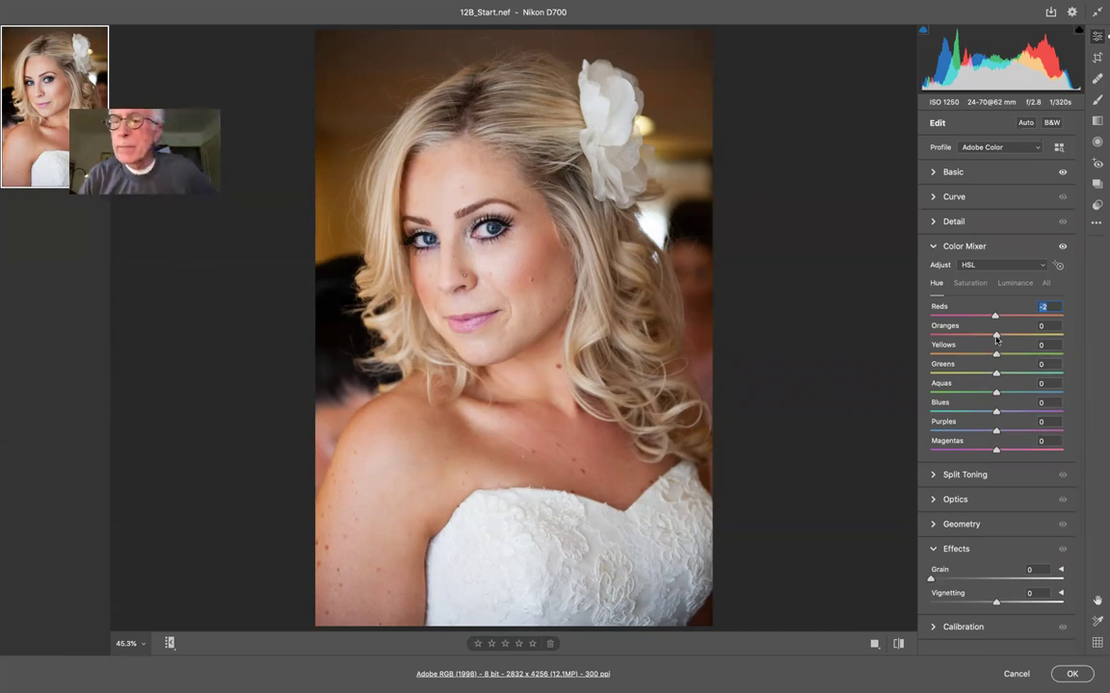
drag(996, 338, 987, 340)
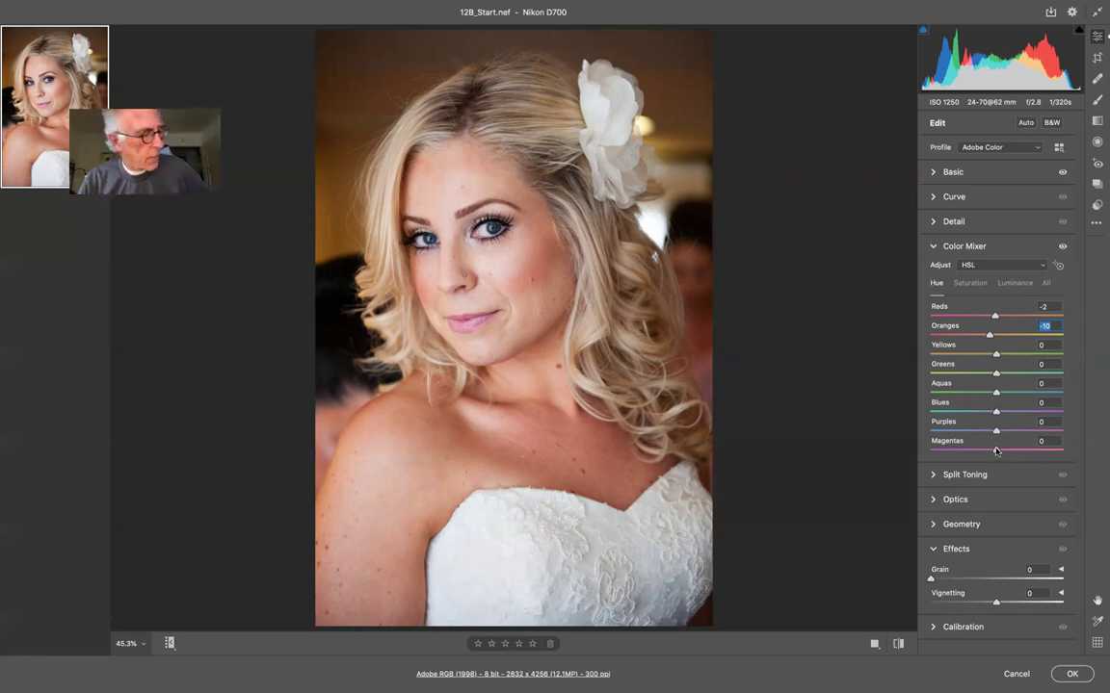
drag(996, 451, 995, 451)
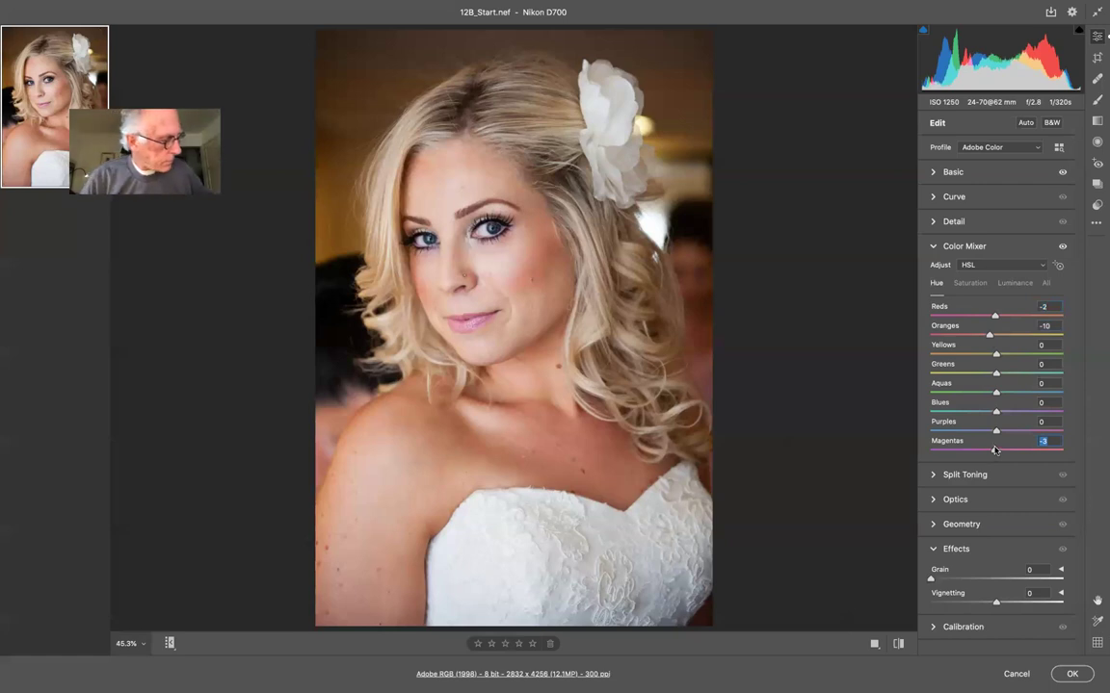
click(995, 451)
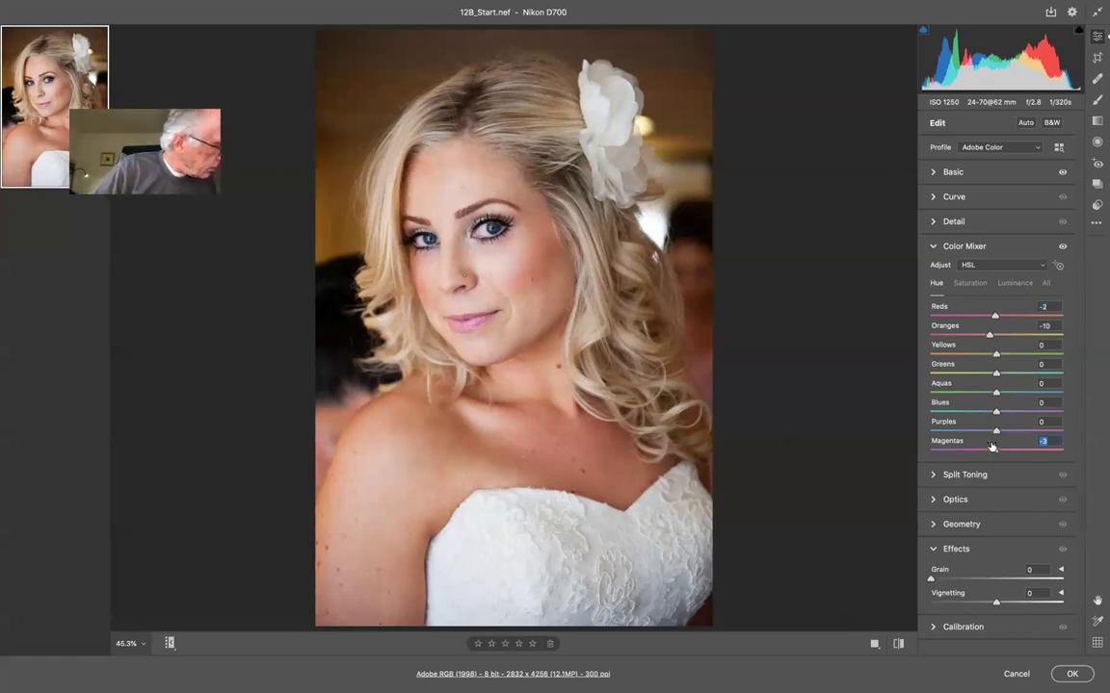
click(1073, 674)
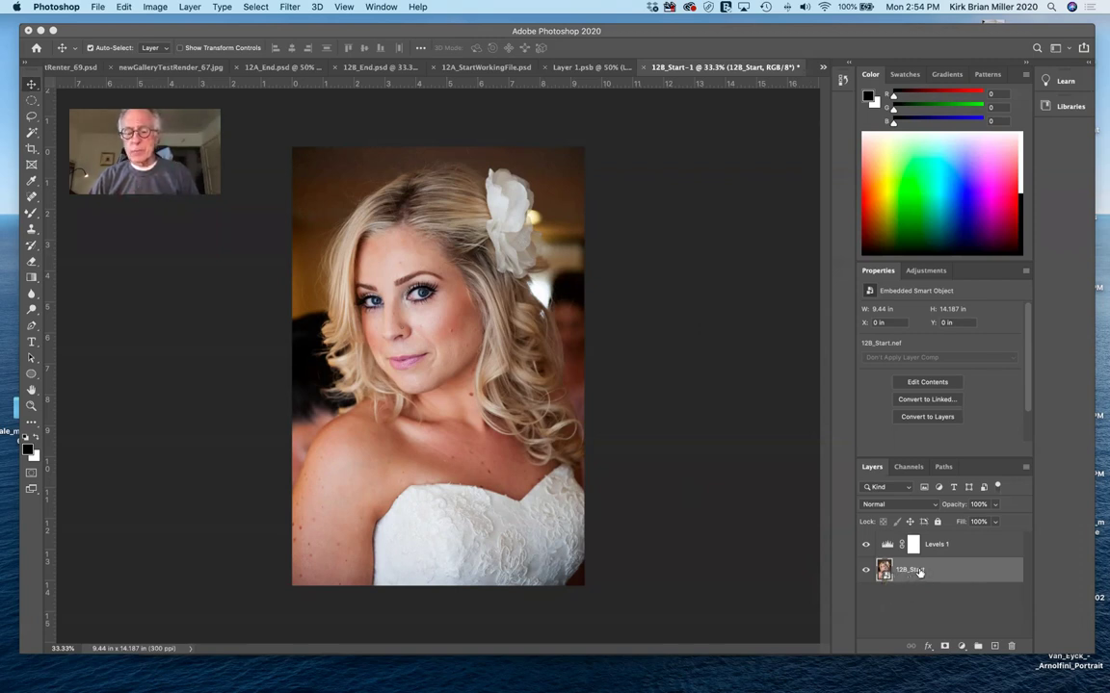
- Duplicate the 12B_Start smart object layer and rasterize the copy
key(super+j)
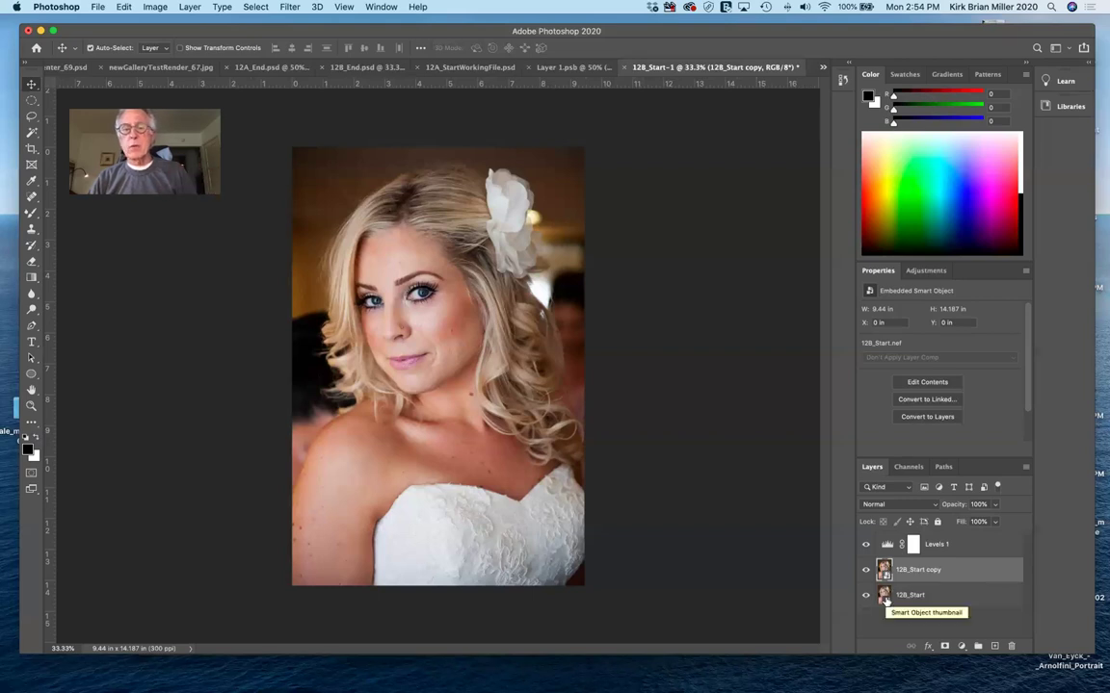
click(190, 9)
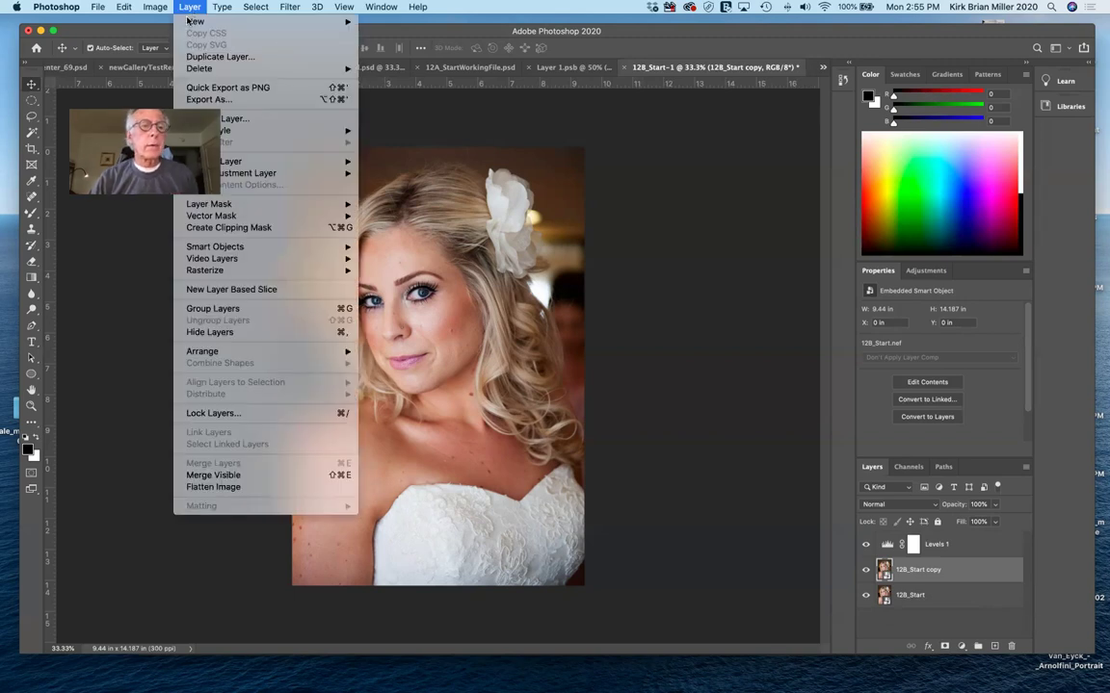
mouse_move(266, 248)
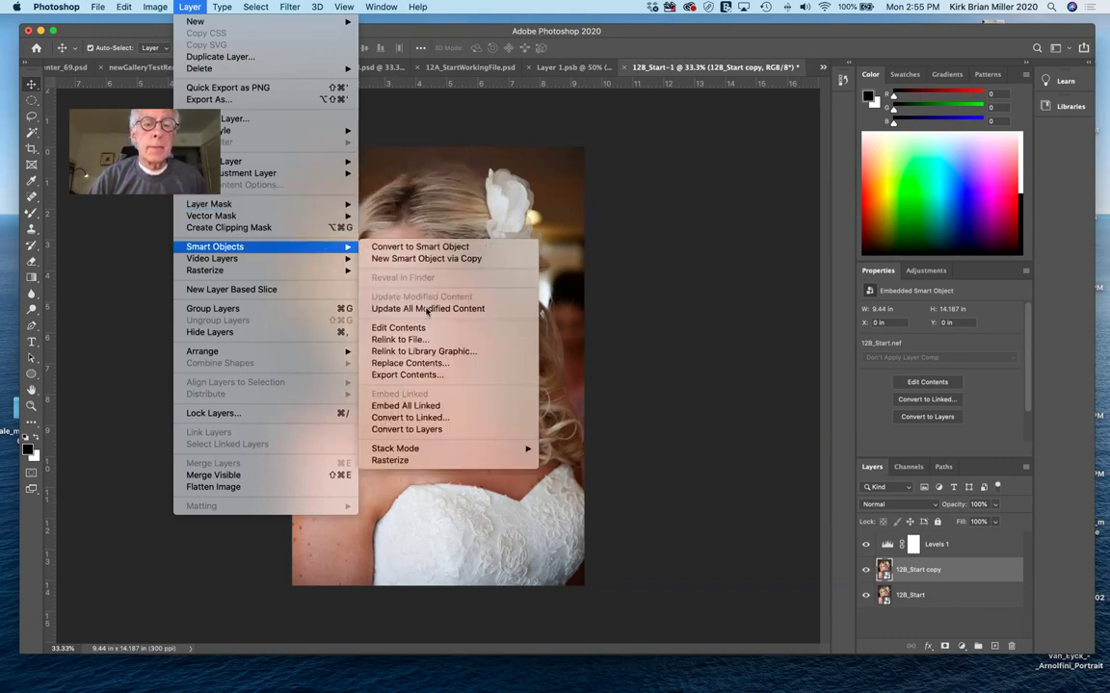
click(438, 461)
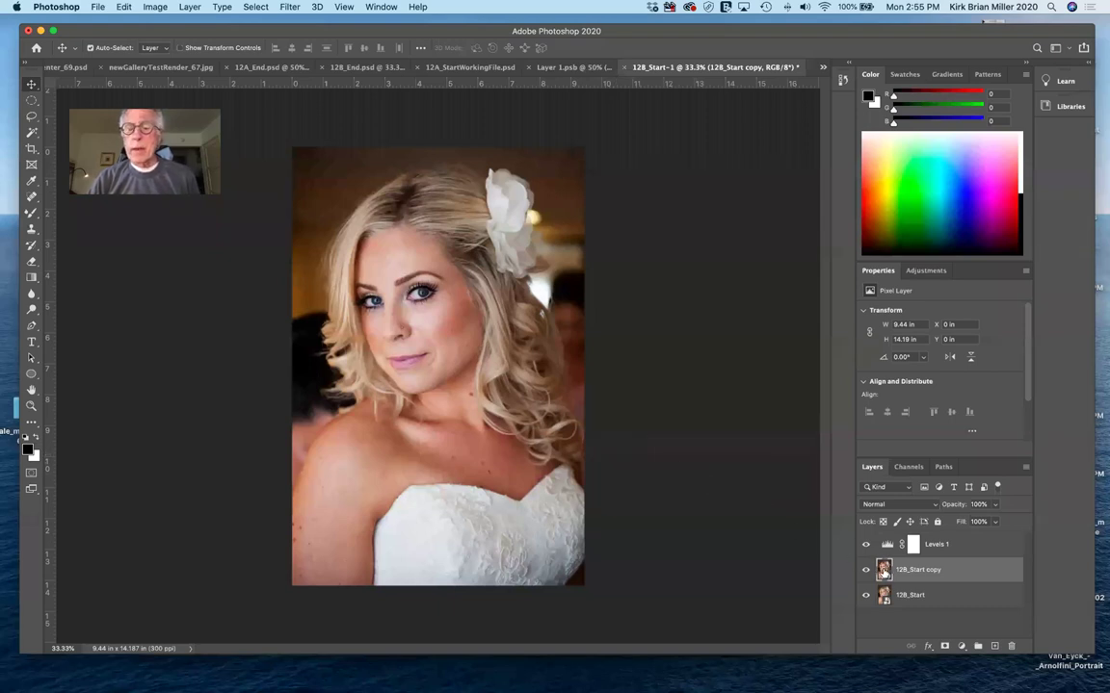
- Activate the Spot Healing Brush, hide the 12B_Start smart object and select the visible 12B_Start copy layer for retouching the face
click(865, 570)
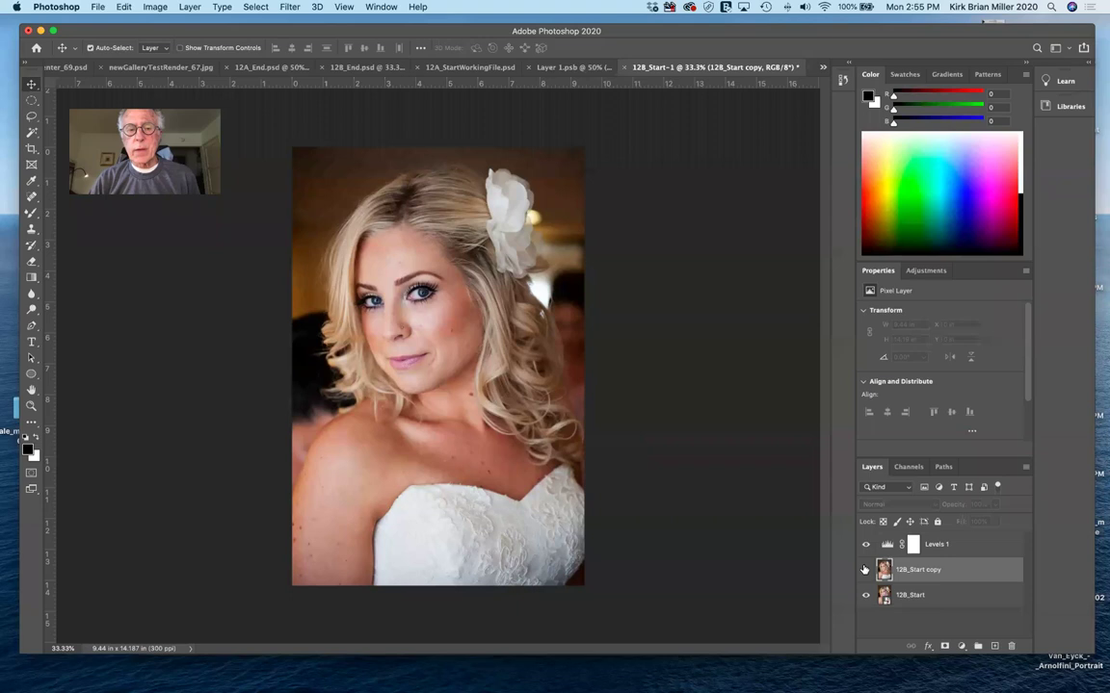
click(880, 597)
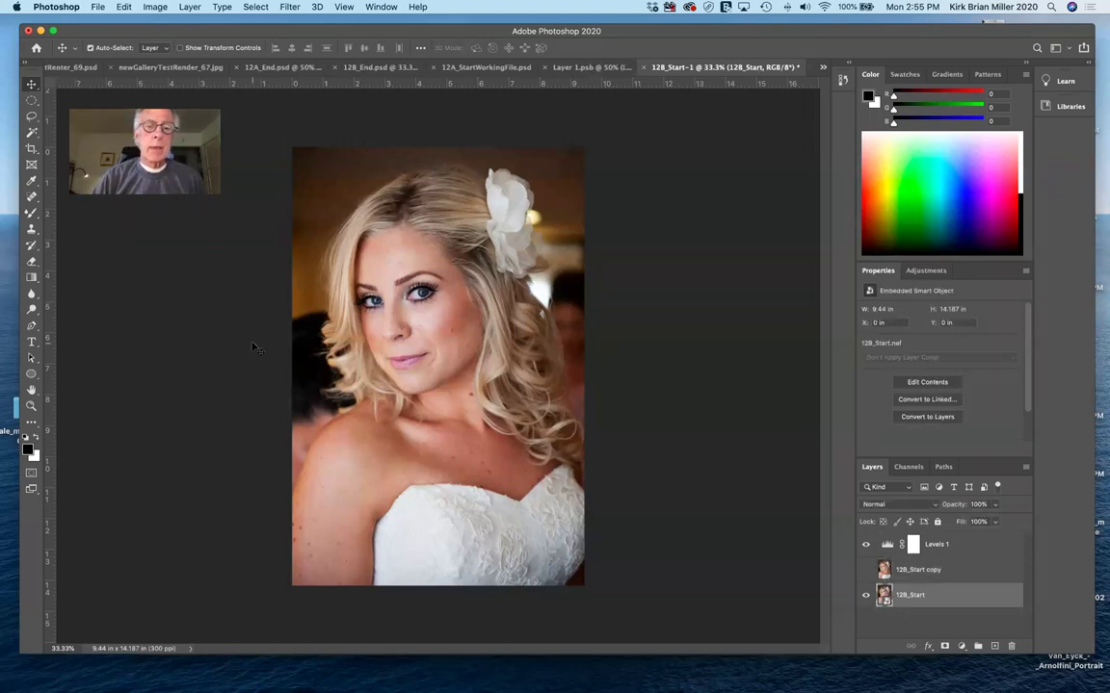
scroll(255, 349, up, 5)
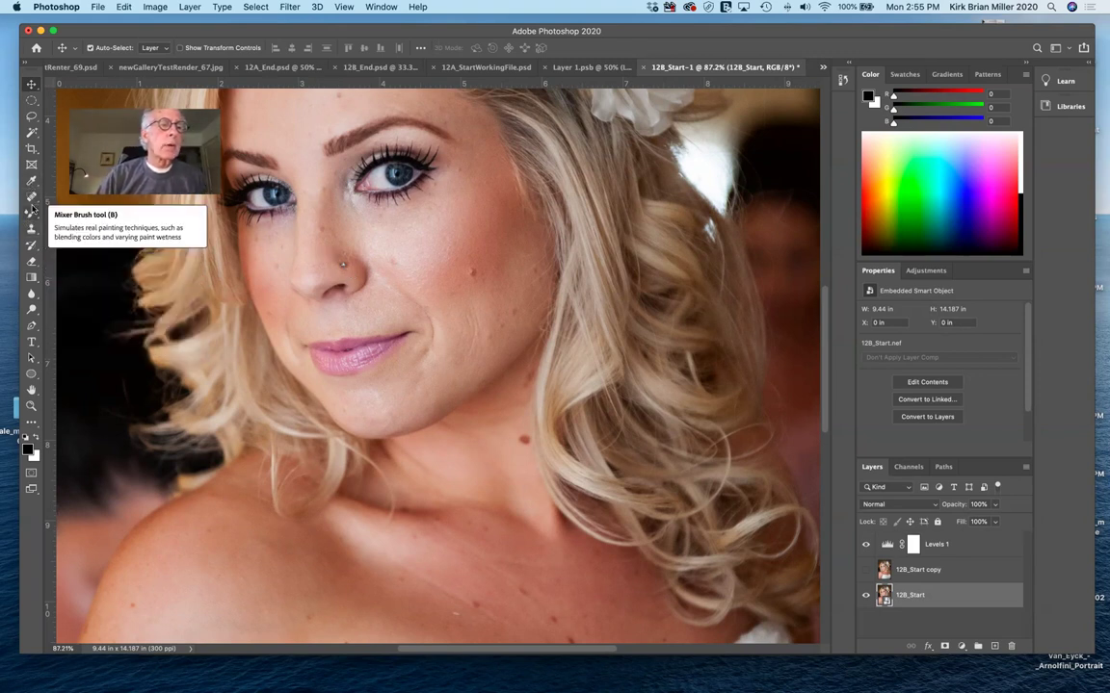
click(31, 197)
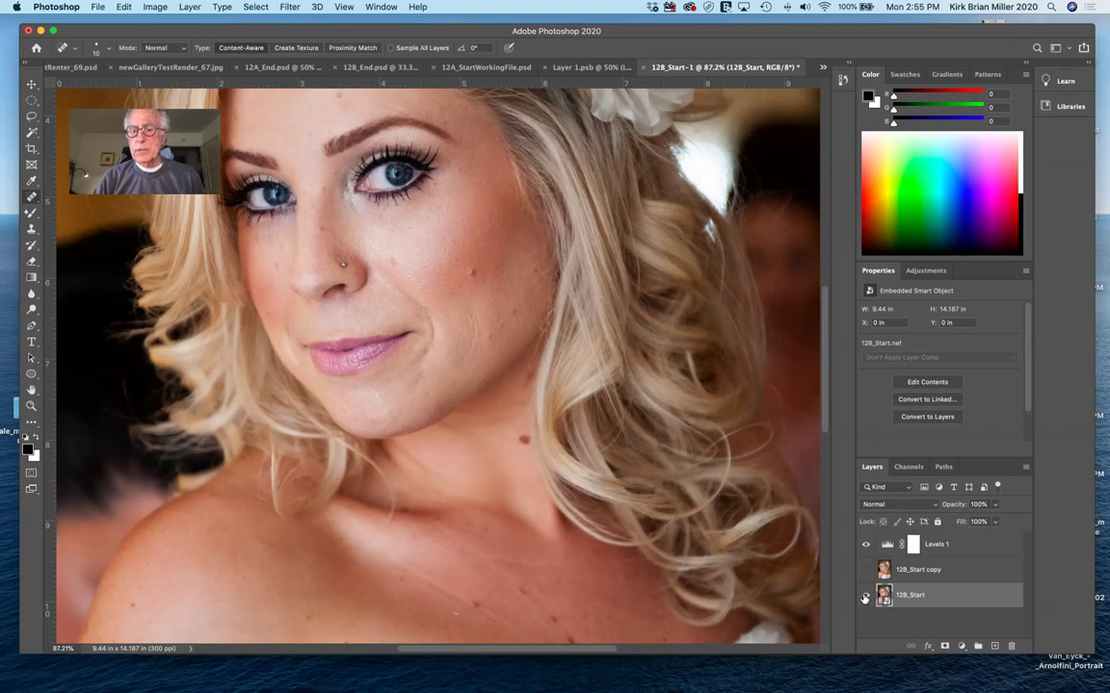
click(865, 596)
click(865, 570)
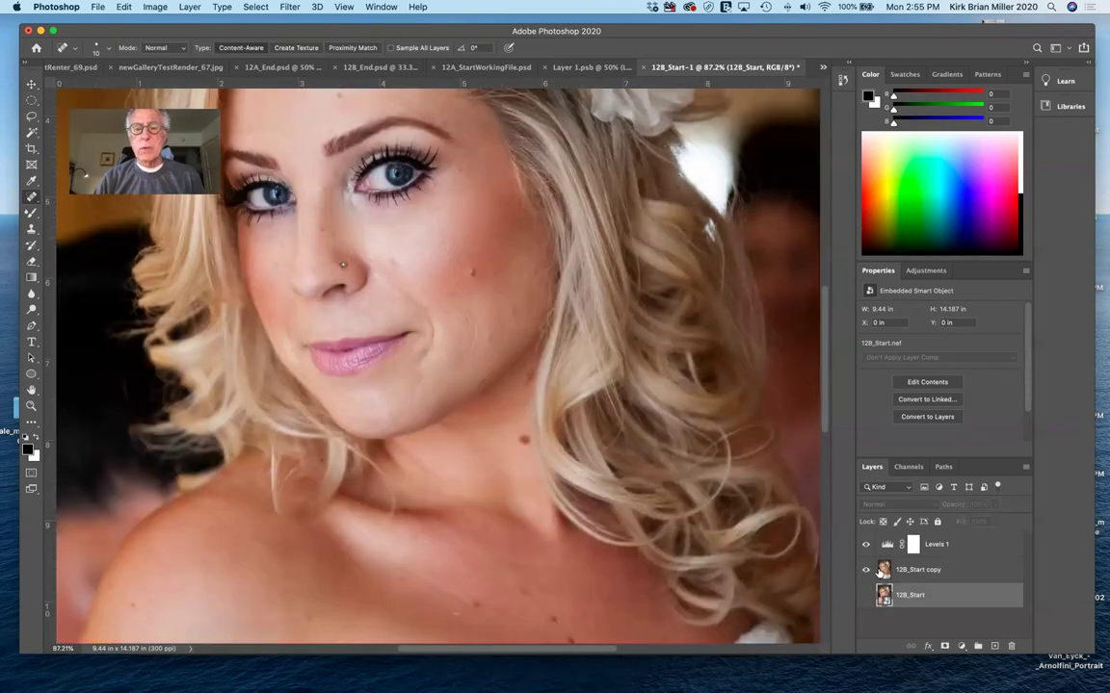
click(883, 570)
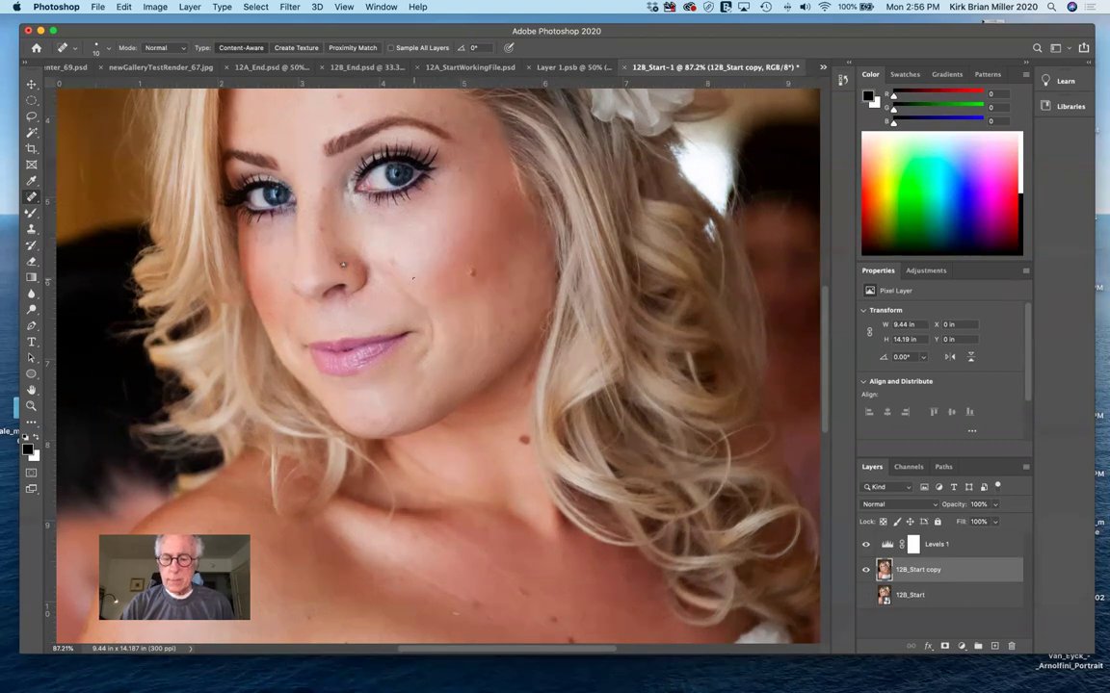
- Enlarge the healing brush to 45 and remove the moles beside the nose, on the cheek and on the neck
key(bracketright)
key(bracketright)
key(bracketright)
key(bracketright)
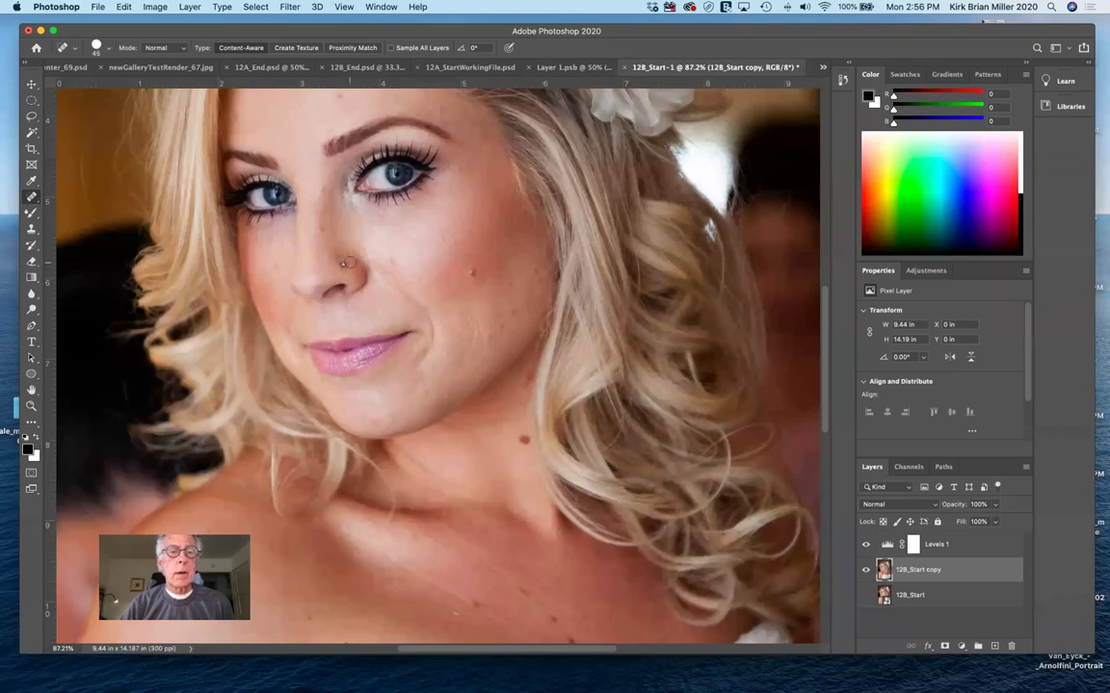
click(345, 263)
click(470, 270)
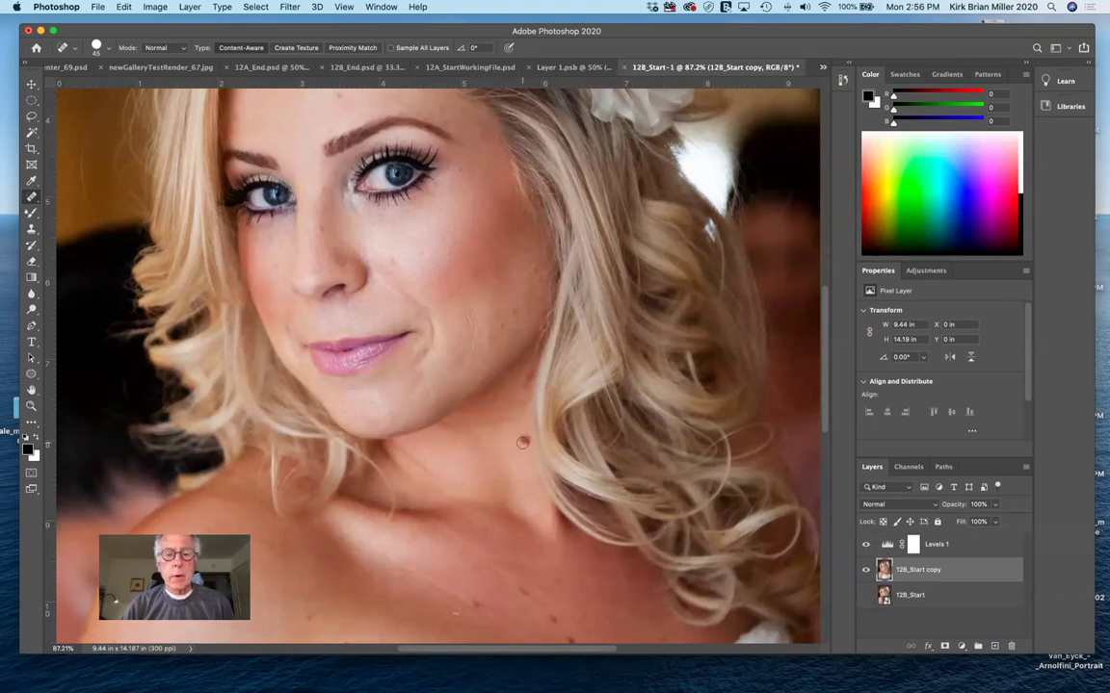
click(523, 439)
click(525, 439)
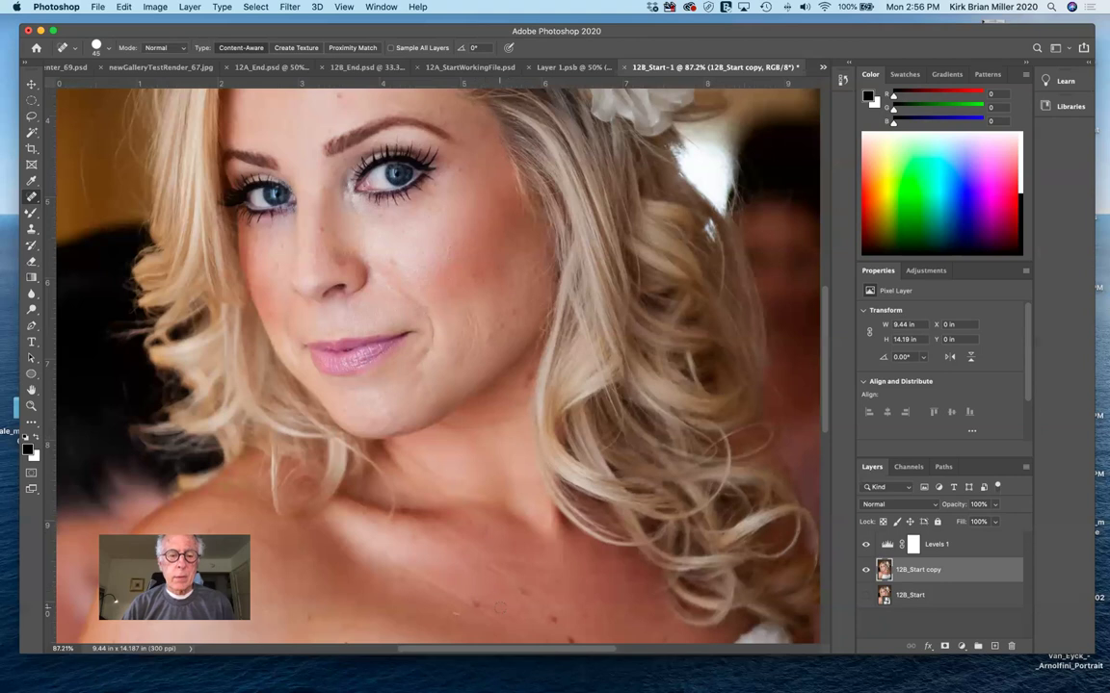
- Heal the crease beside the mouth, and remove the spot on the nose with the brush enlarged to 70
scroll(498, 609, down, 5)
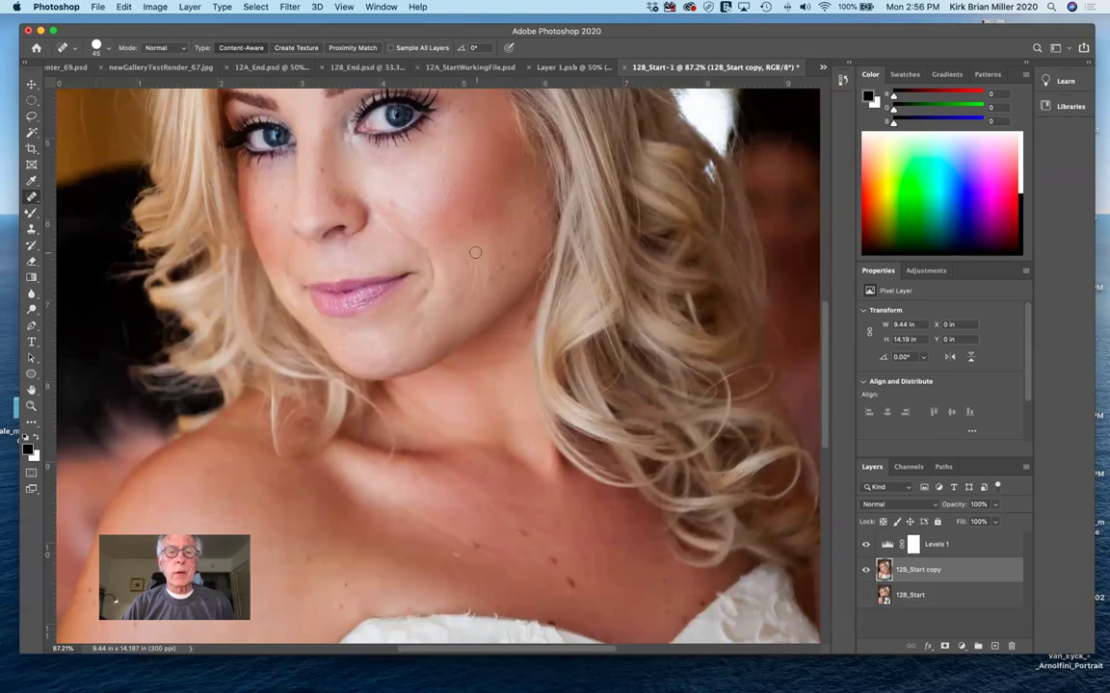
mouse_move(471, 253)
mouse_down()
mouse_move(470, 295)
mouse_move(487, 273)
mouse_move(472, 302)
mouse_move(449, 303)
mouse_up()
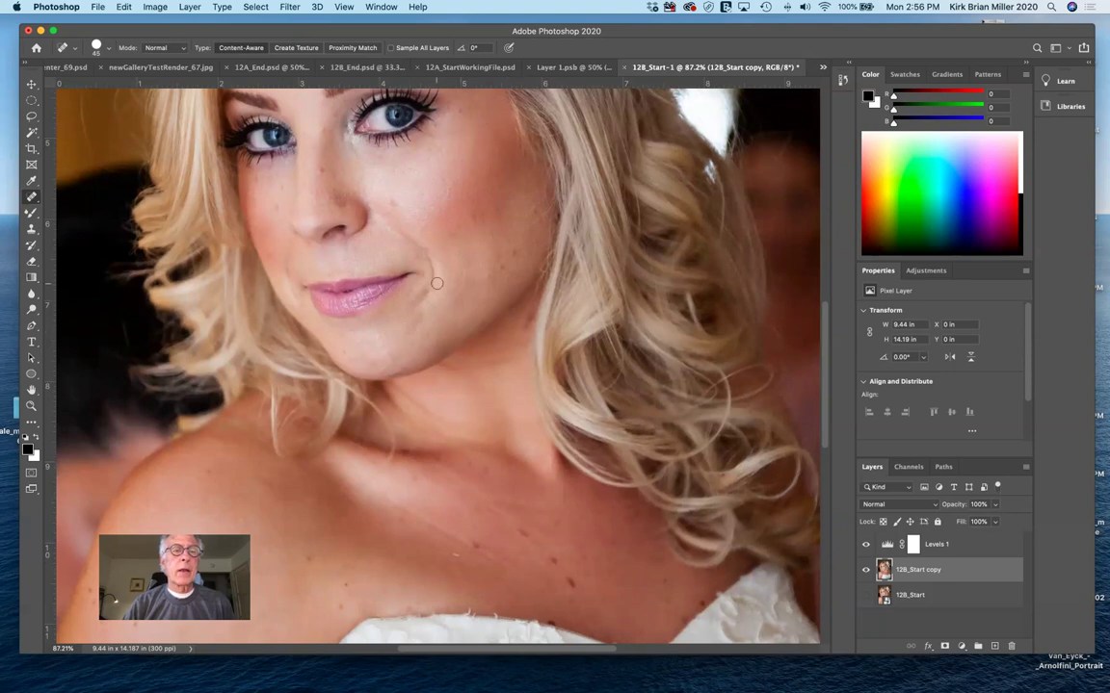
scroll(436, 283, up, 5)
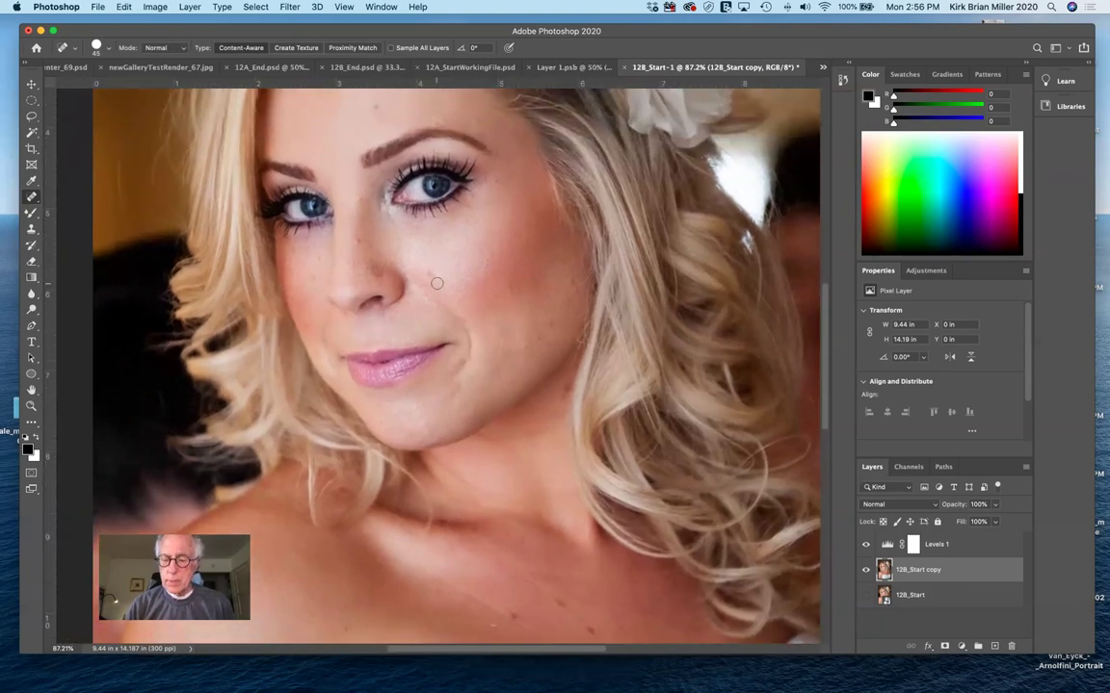
key(bracketright)
key(bracketright)
key(bracketright)
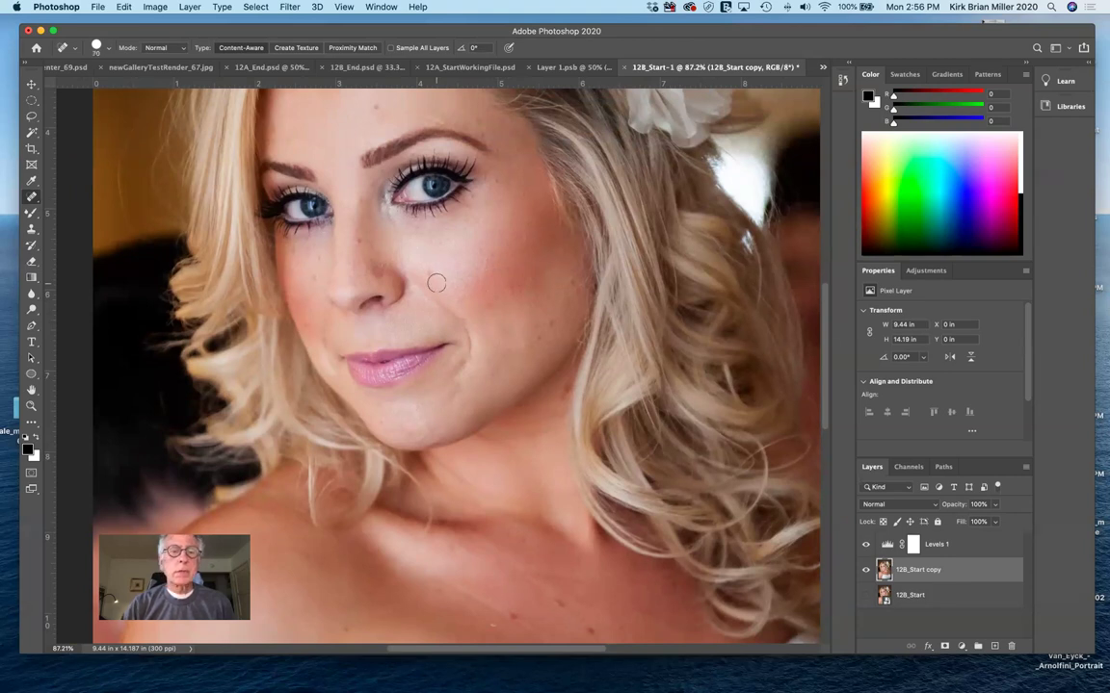
click(343, 247)
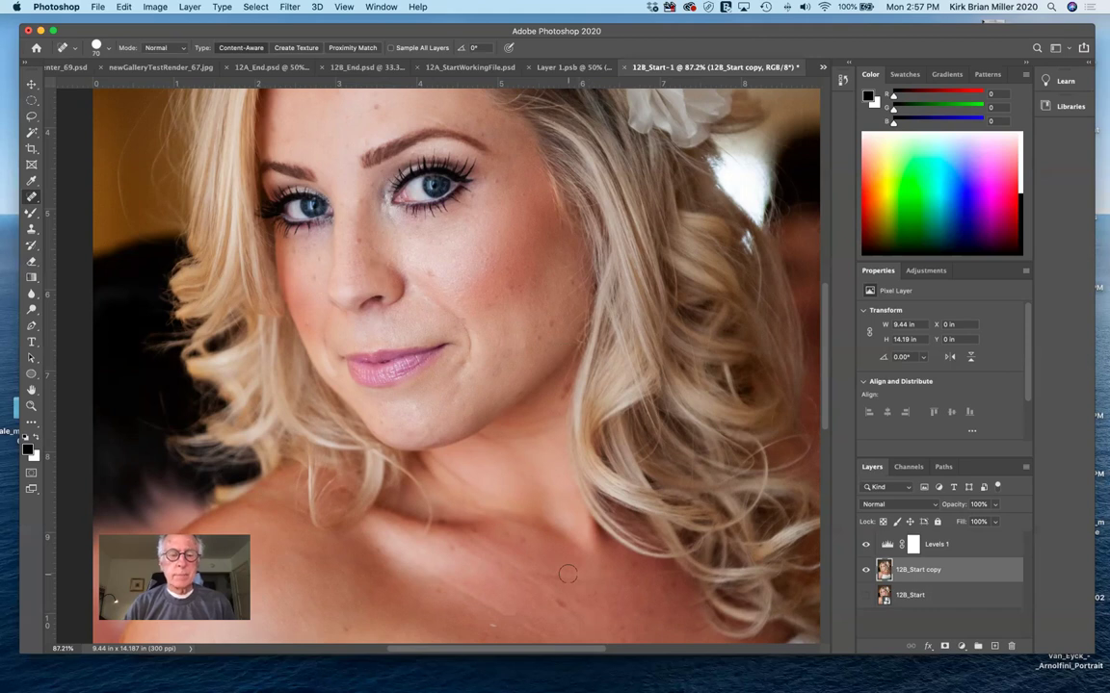
- Examine the chest, shoulder and upper arm for remaining skin blemishes
scroll(567, 574, down, 3)
scroll(567, 574, down, 4)
scroll(567, 574, left, 5)
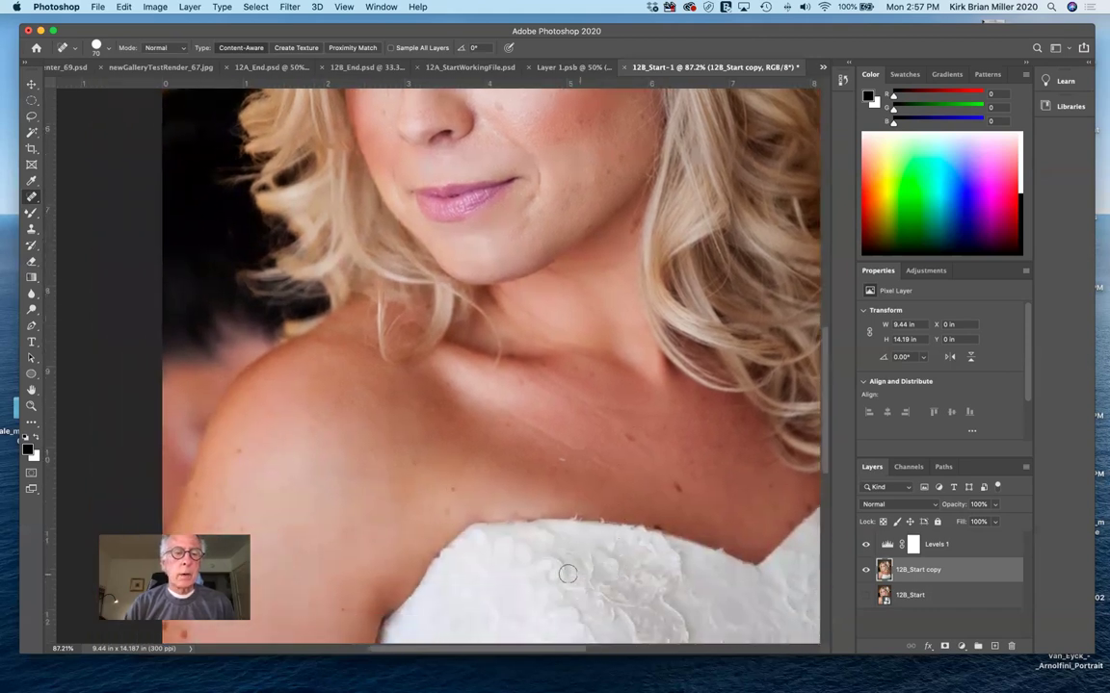
scroll(568, 574, down, 3)
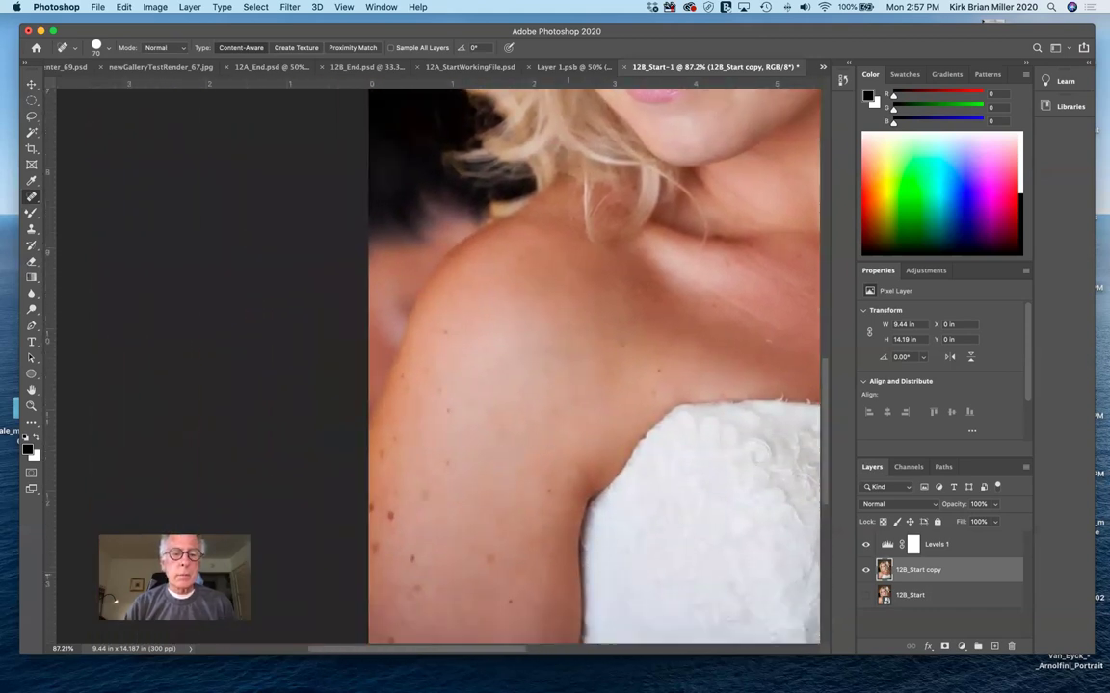
scroll(567, 574, right, 6)
scroll(568, 574, up, 4)
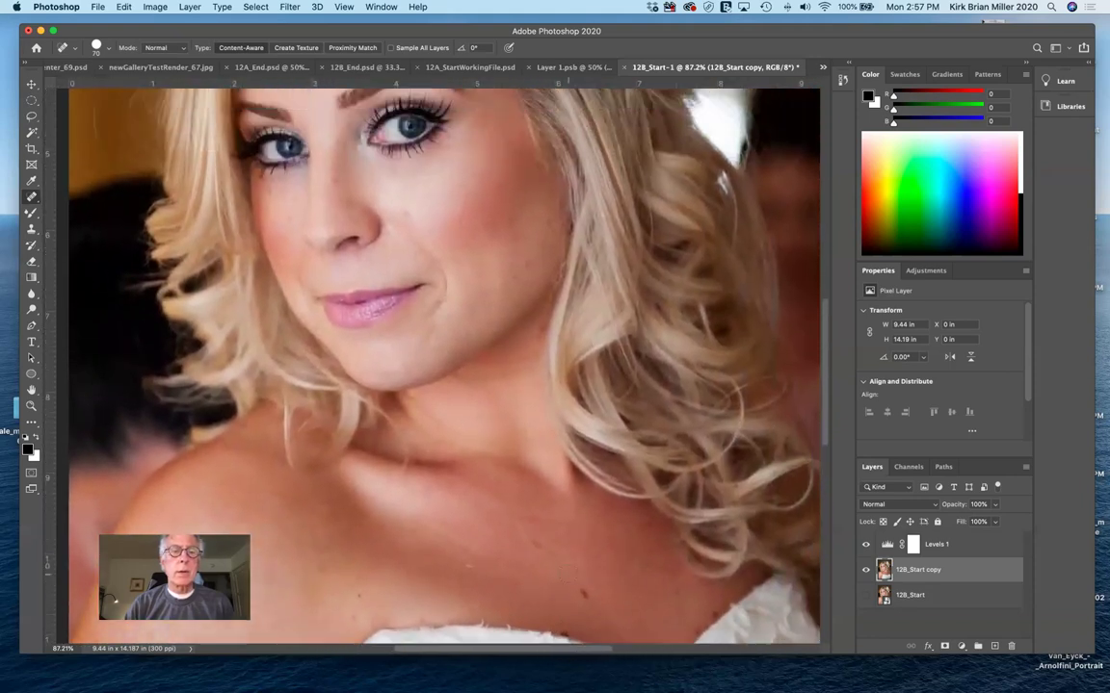
scroll(567, 574, up, 4)
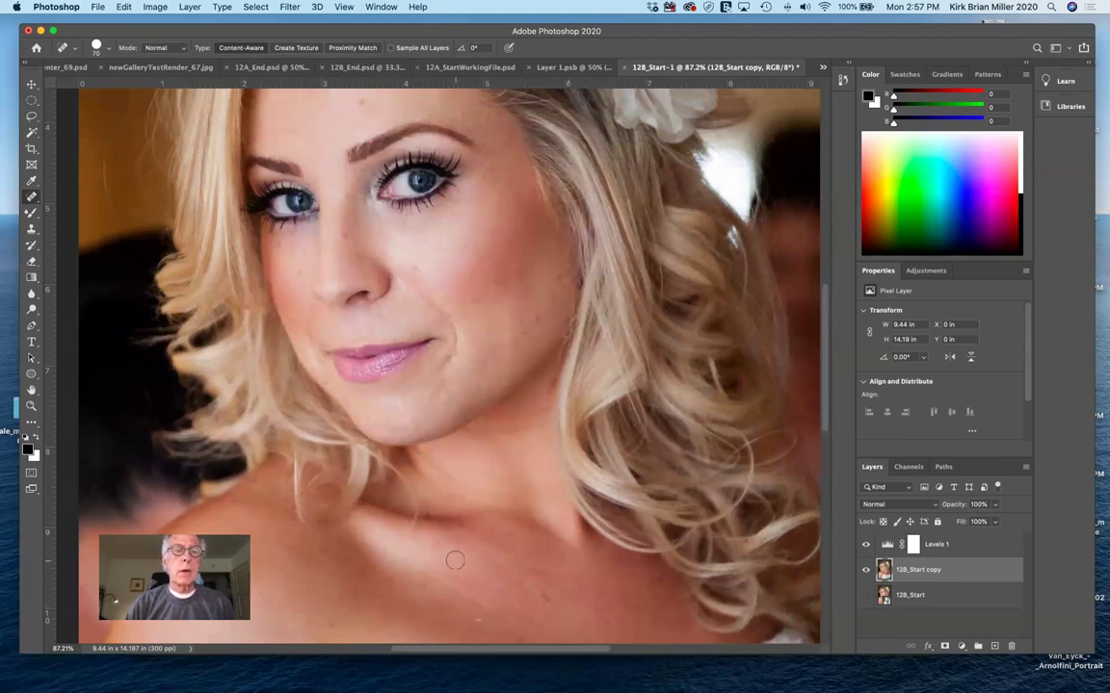
- Heal the blemishes on the forehead, between the eyebrows, on the nose bridge and beneath the eye
scroll(453, 559, up, 3)
scroll(453, 560, left, 2)
scroll(470, 364, up, 2)
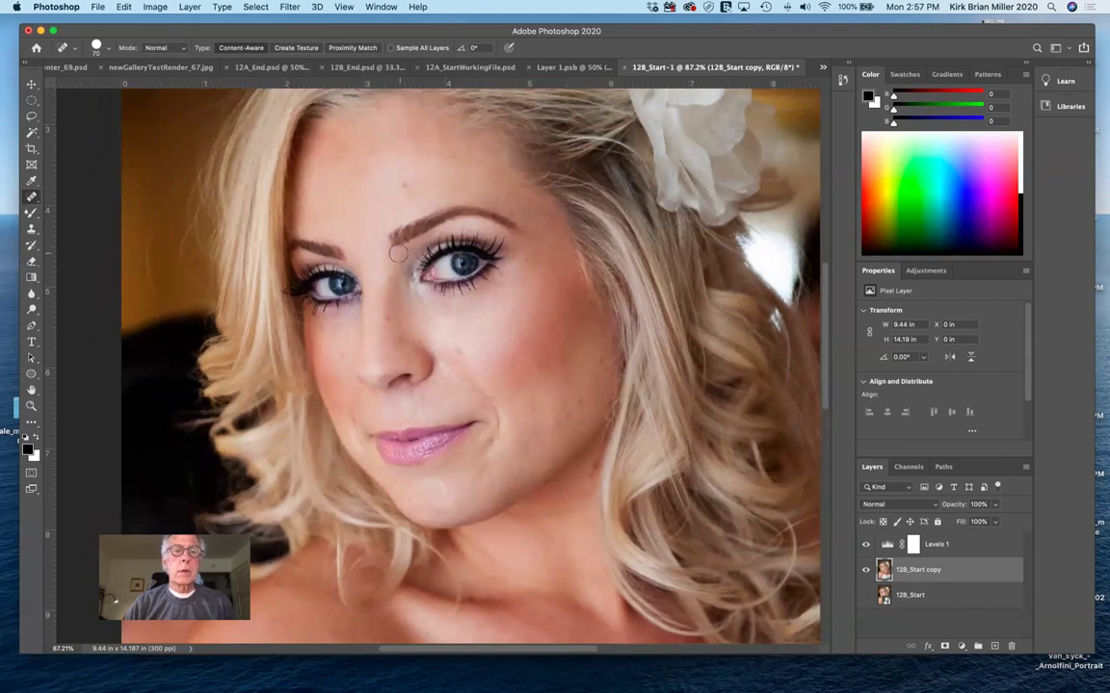
click(396, 183)
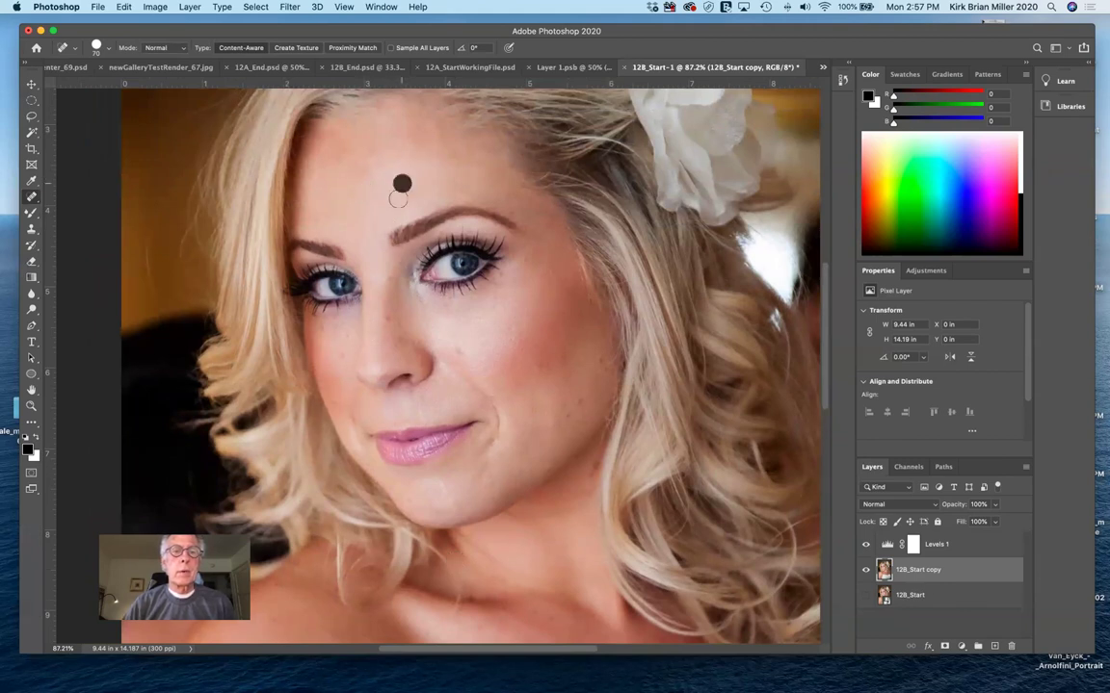
click(387, 210)
click(385, 318)
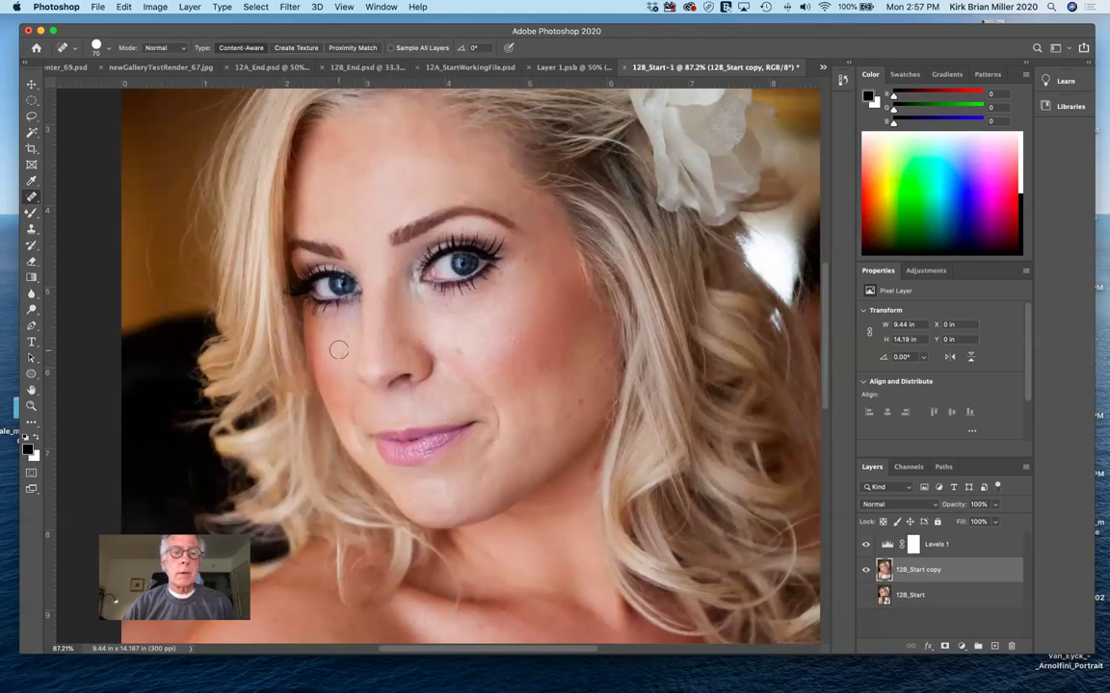
click(305, 318)
scroll(655, 424, down, 1)
scroll(655, 424, right, 1)
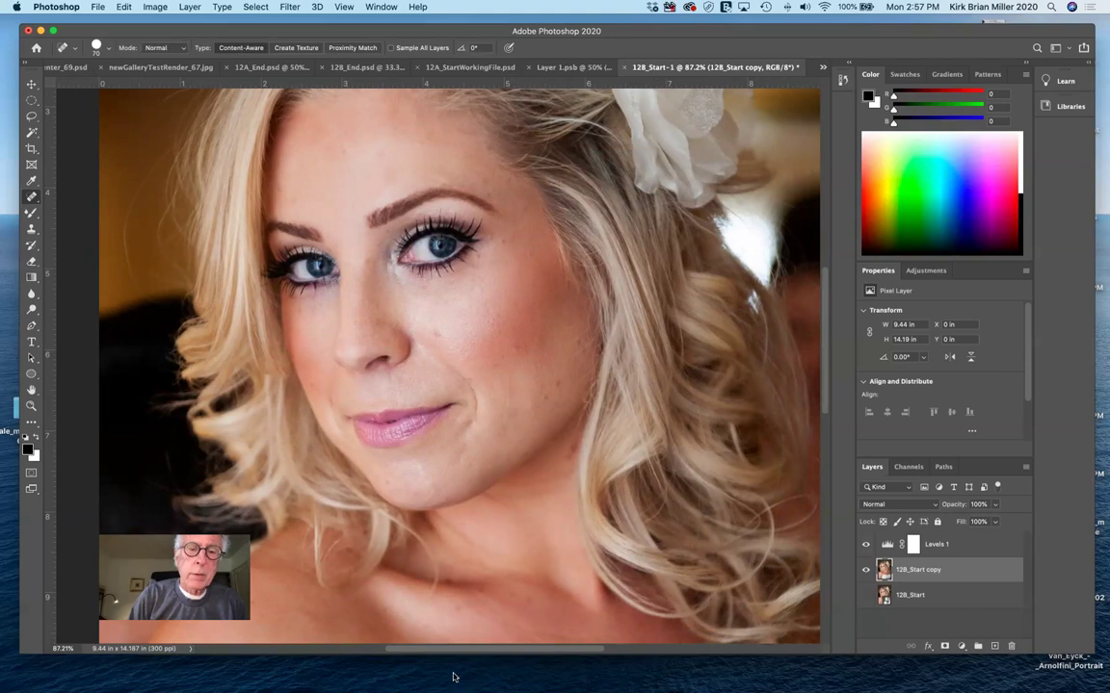
- Rename the 12B_Start copy layer as Corrections
scroll(488, 419, up, 8)
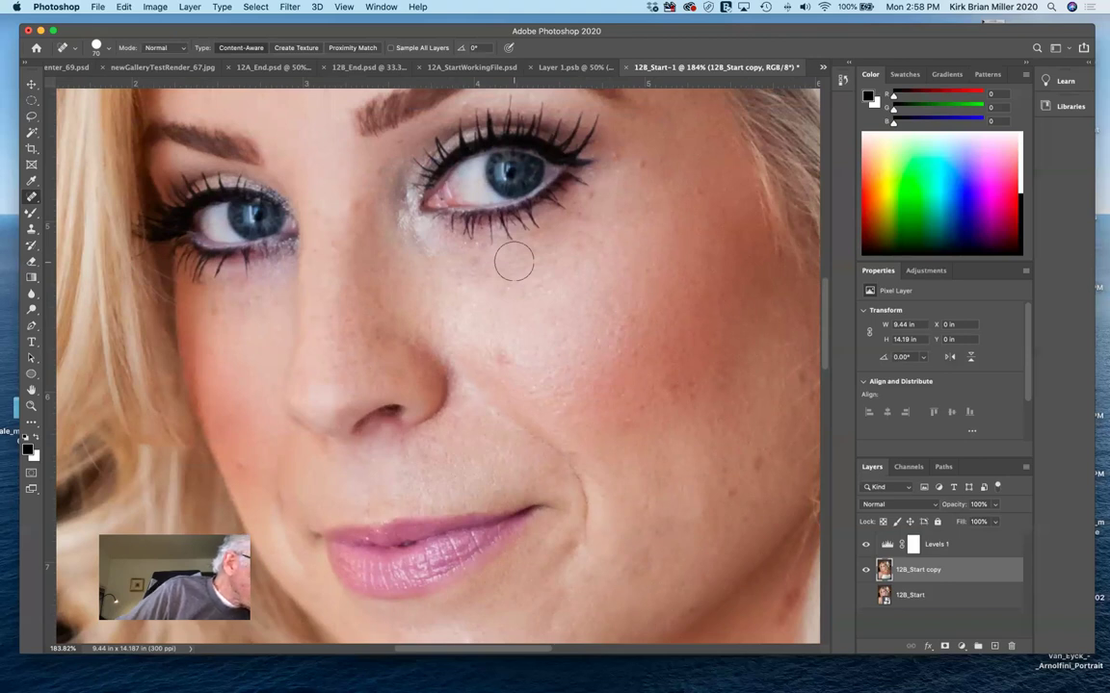
double_click(931, 570)
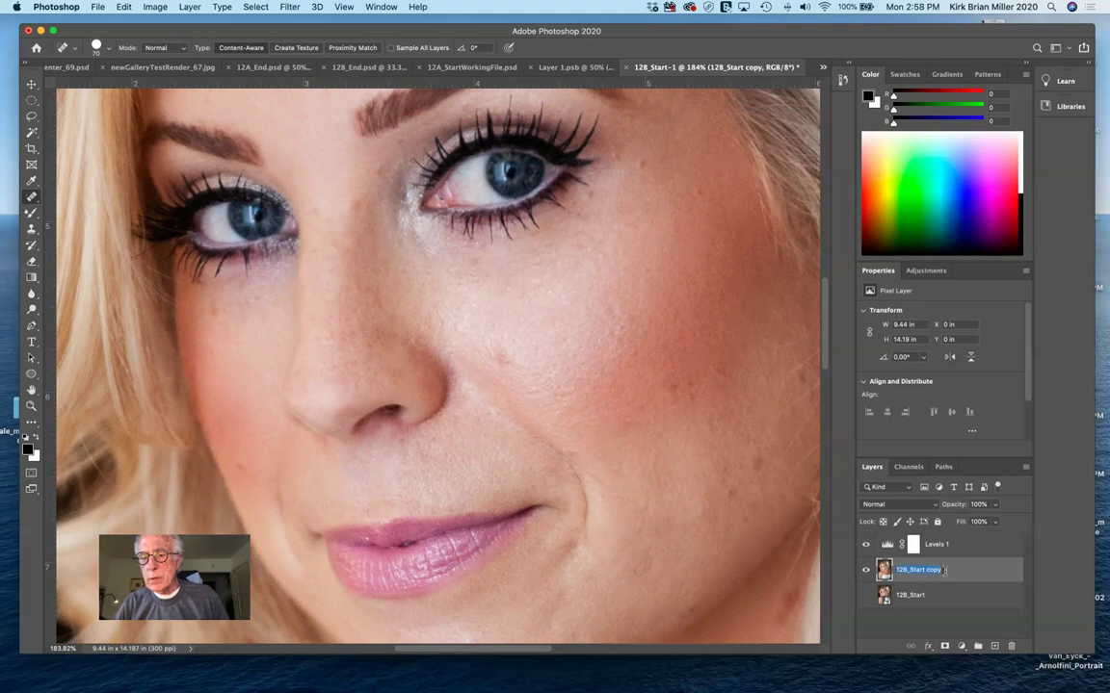
text(C)
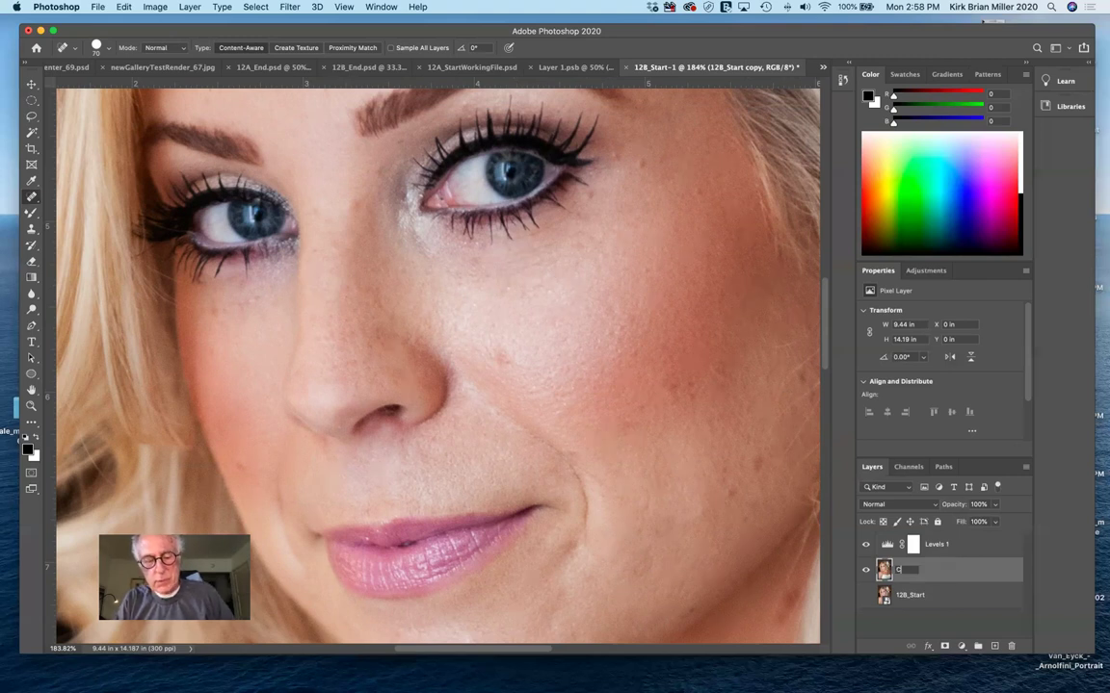
text(orrections)
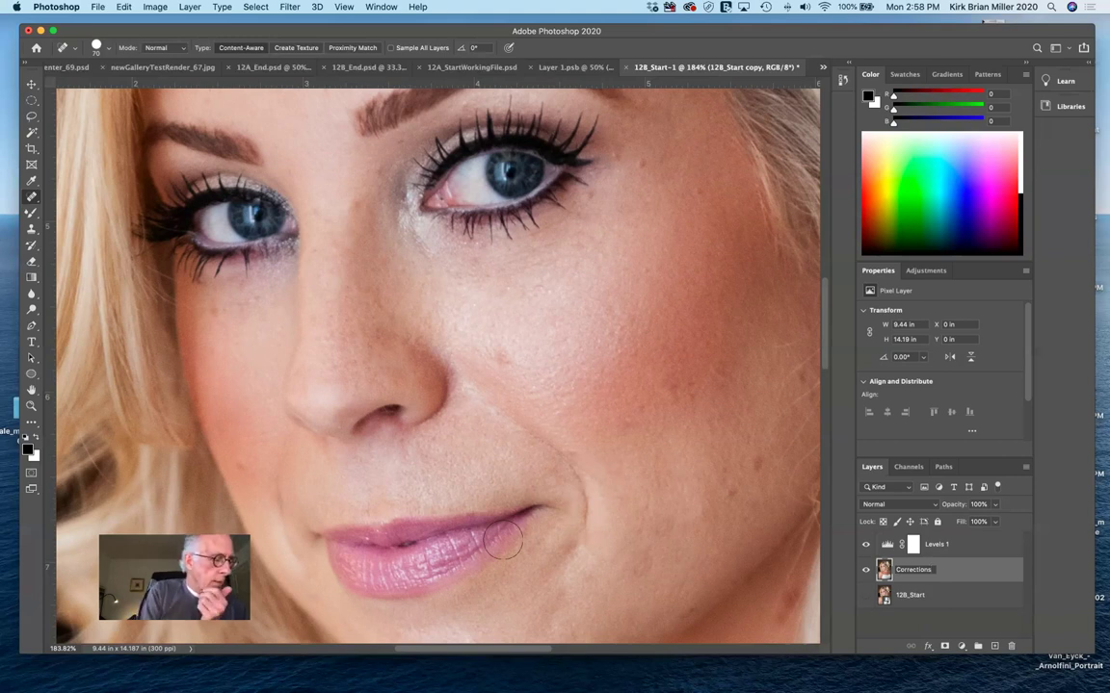
key(Return)
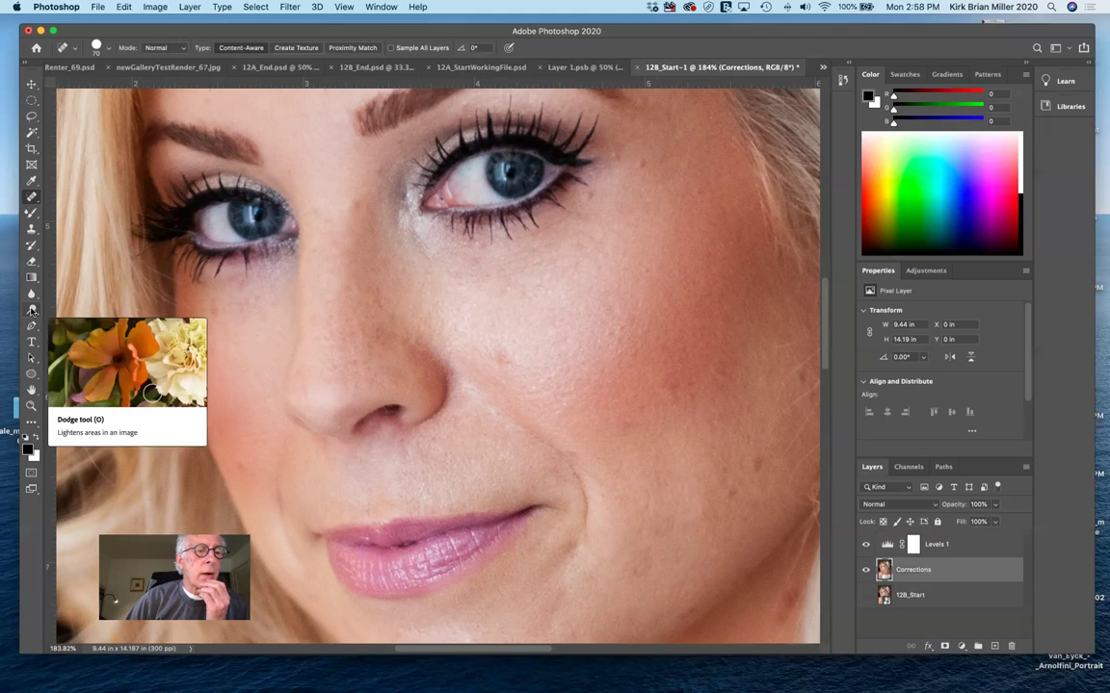
- Lighten the whites of both eyes with the Dodge tool at brush size 45, Highlights range and 10% exposure
click(32, 310)
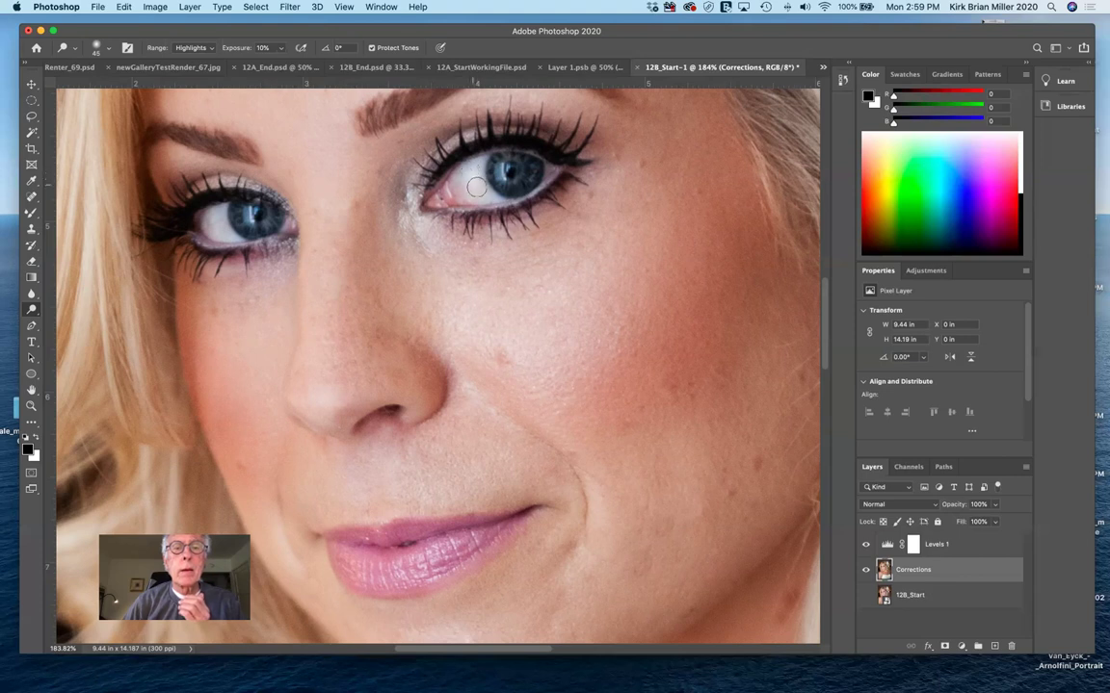
mouse_move(460, 185)
mouse_down()
mouse_move(415, 166)
mouse_move(475, 168)
mouse_move(422, 154)
mouse_move(416, 177)
mouse_up()
mouse_move(222, 217)
mouse_down()
mouse_move(197, 201)
mouse_move(218, 215)
mouse_up()
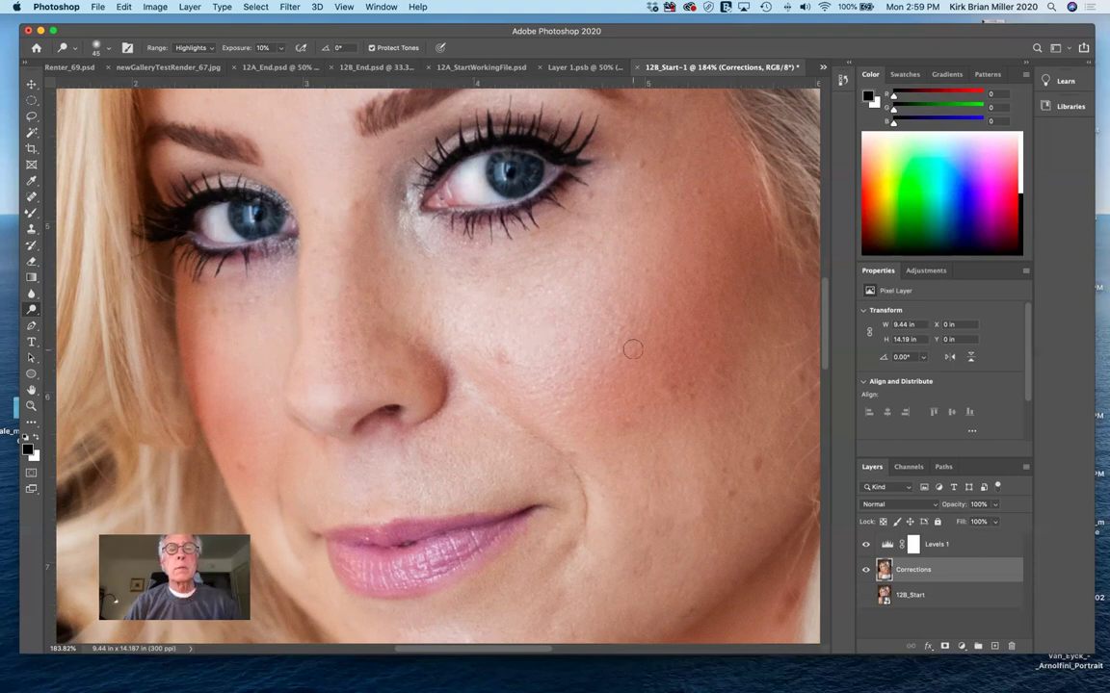
key(super+minus)
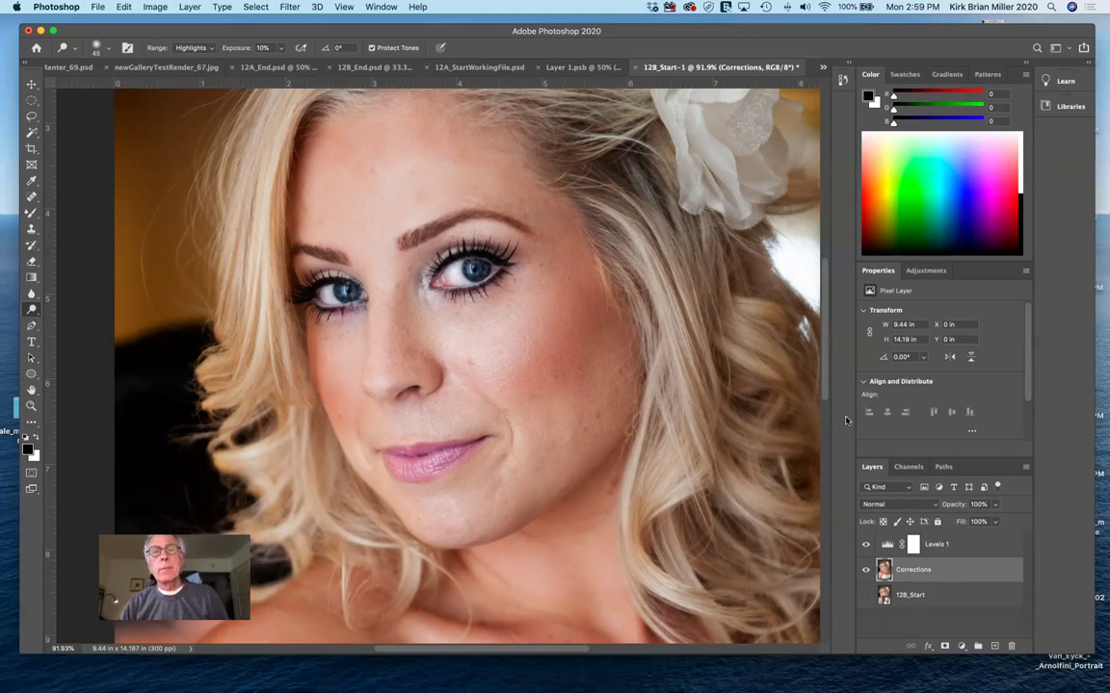
- Save the portrait on the computer as 12B_Start-1WorkingFile.psd in the Lesson12 folder, keeping layers and Maximize Compatibility enabled
click(92, 7)
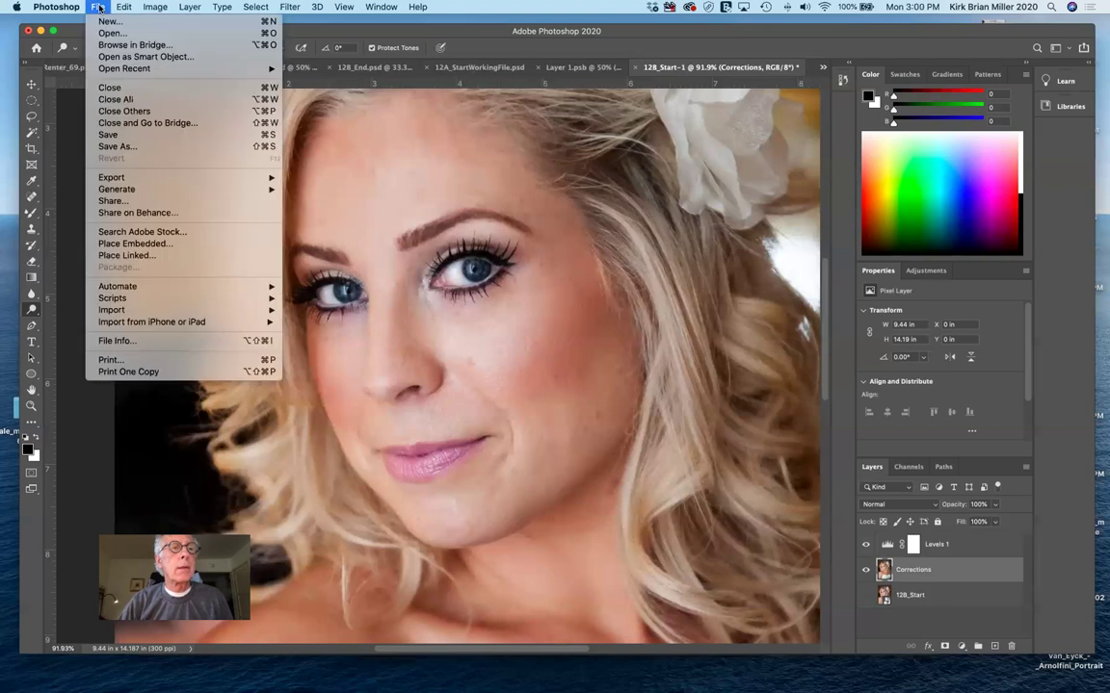
click(115, 146)
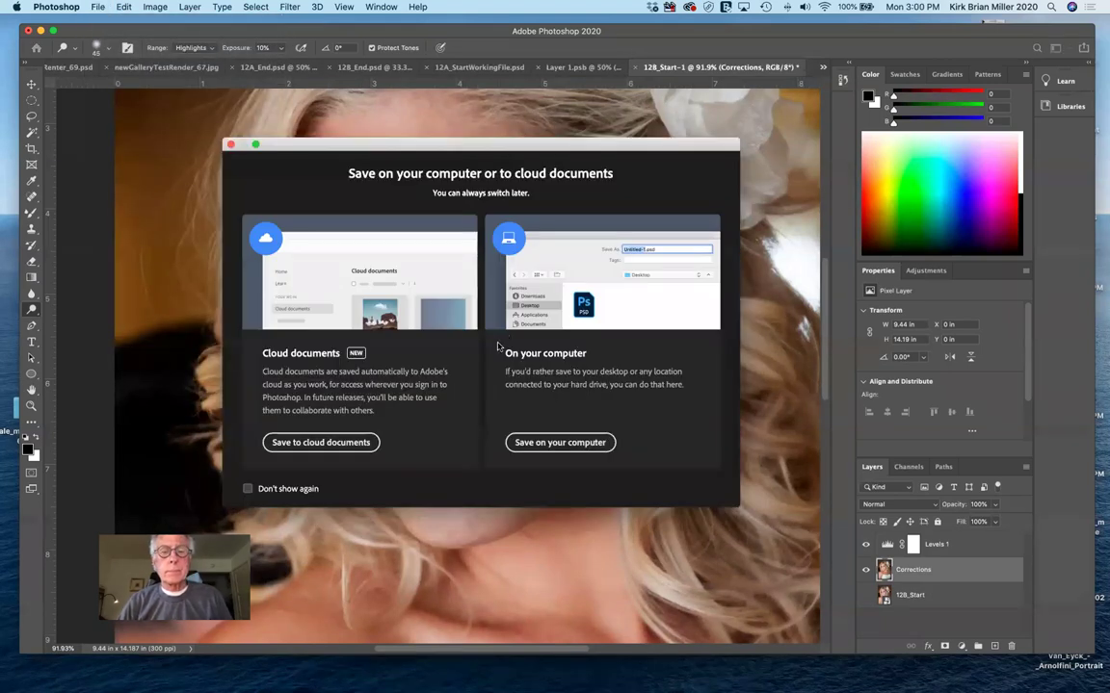
click(542, 445)
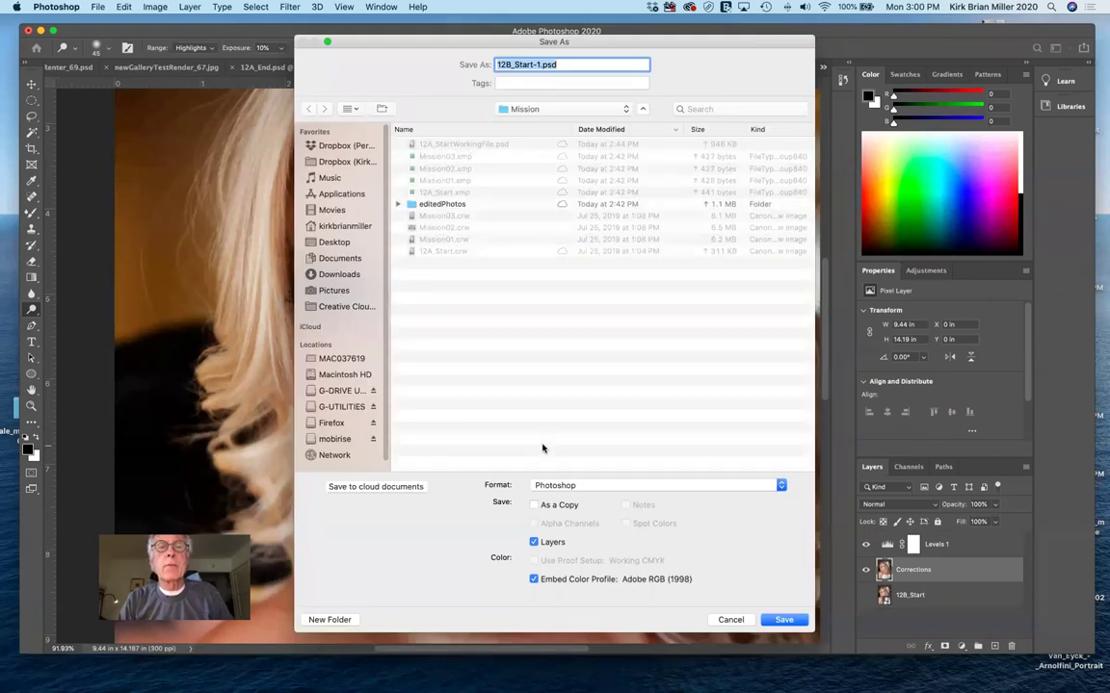
click(539, 66)
text(Working)
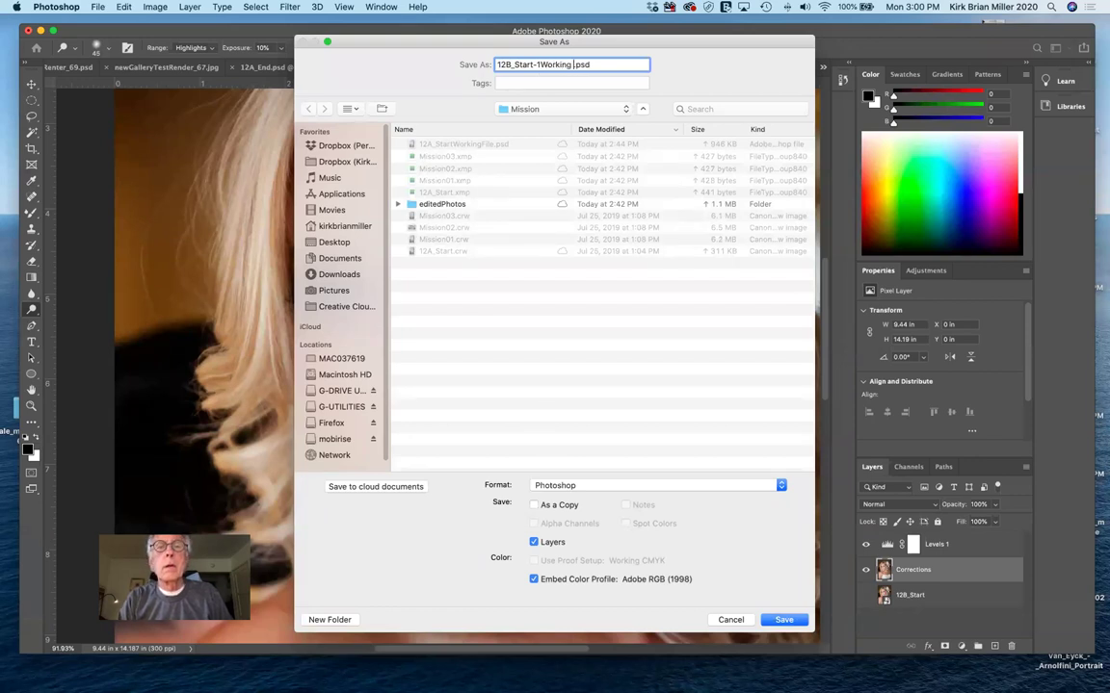
text(File)
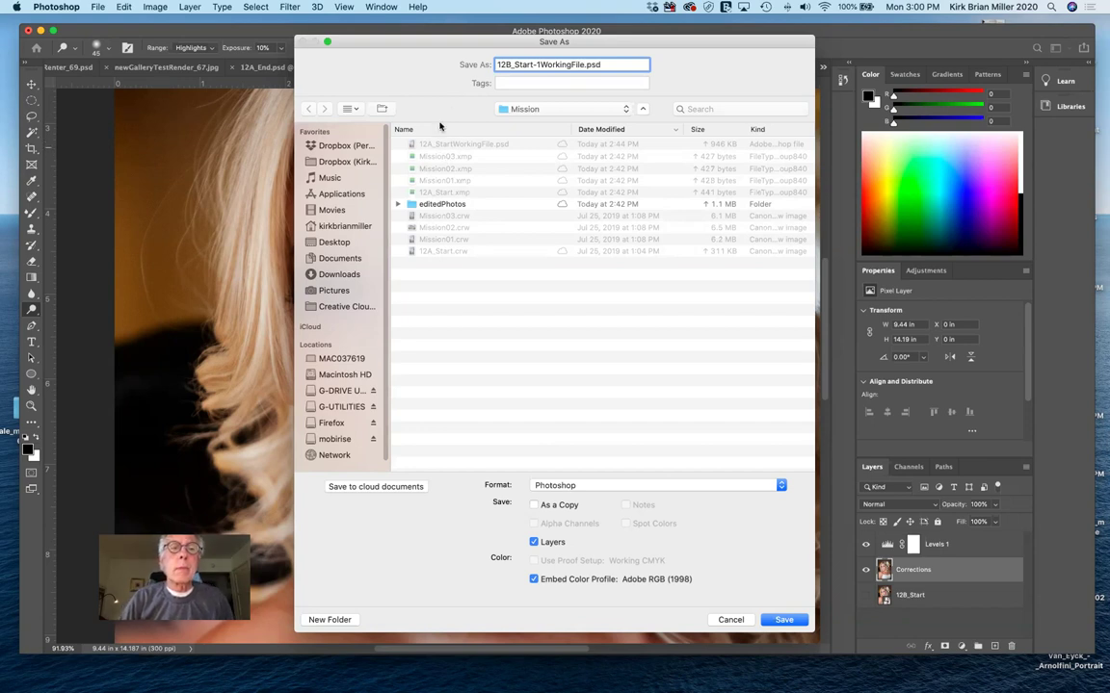
click(522, 110)
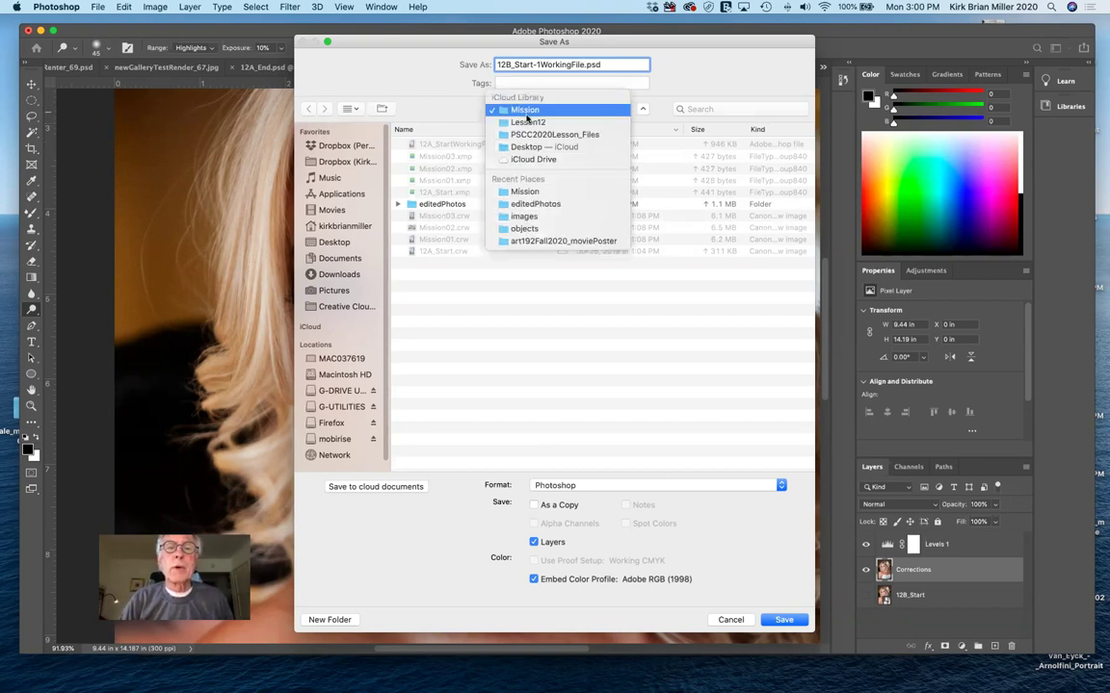
click(528, 123)
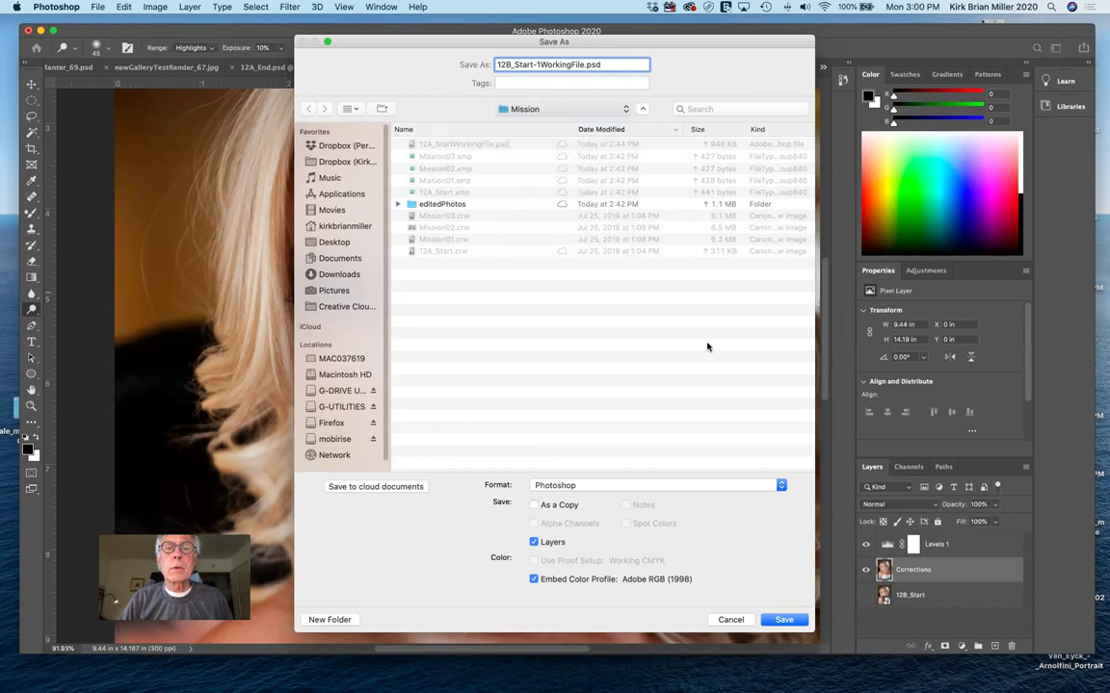
click(785, 621)
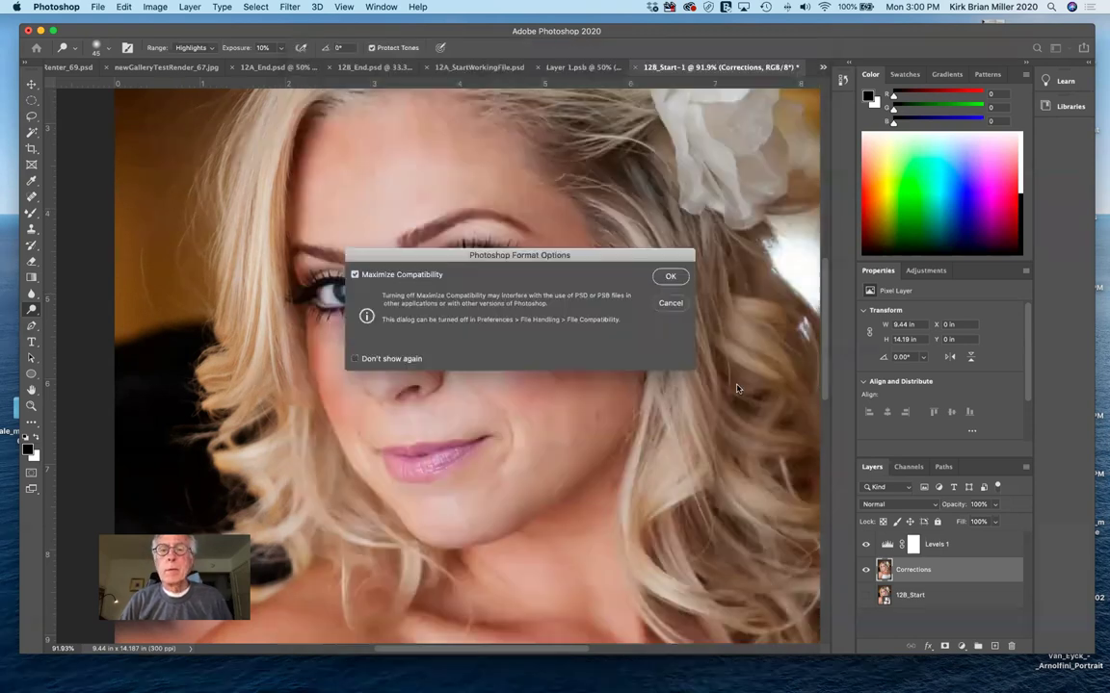
click(670, 278)
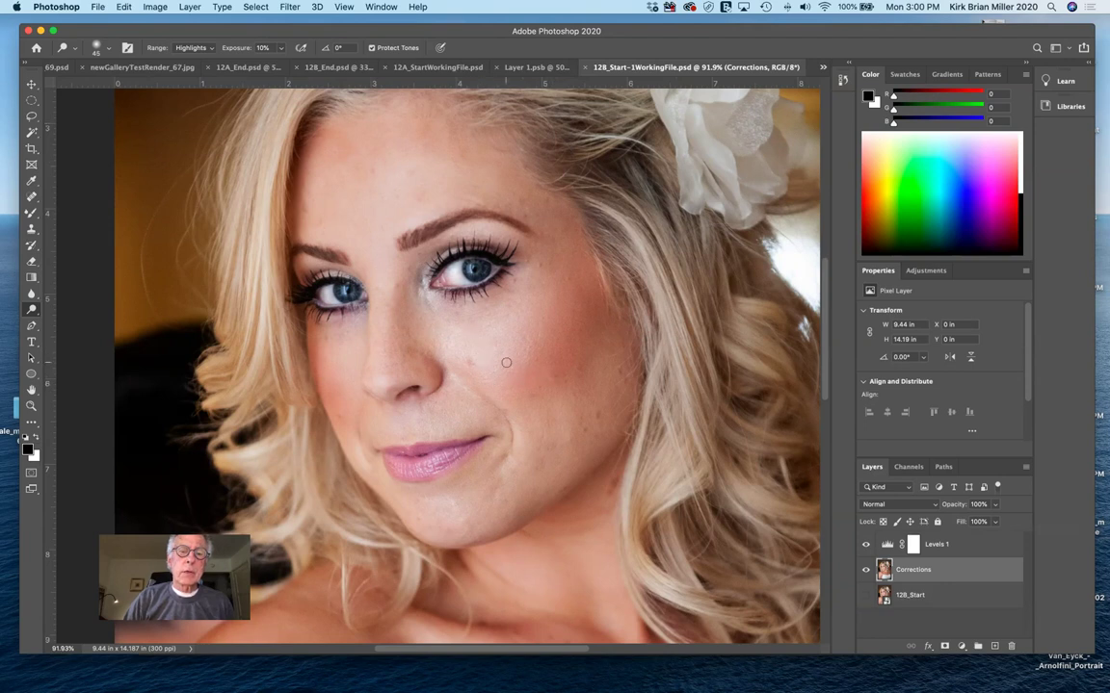
scroll(506, 363, up, 5)
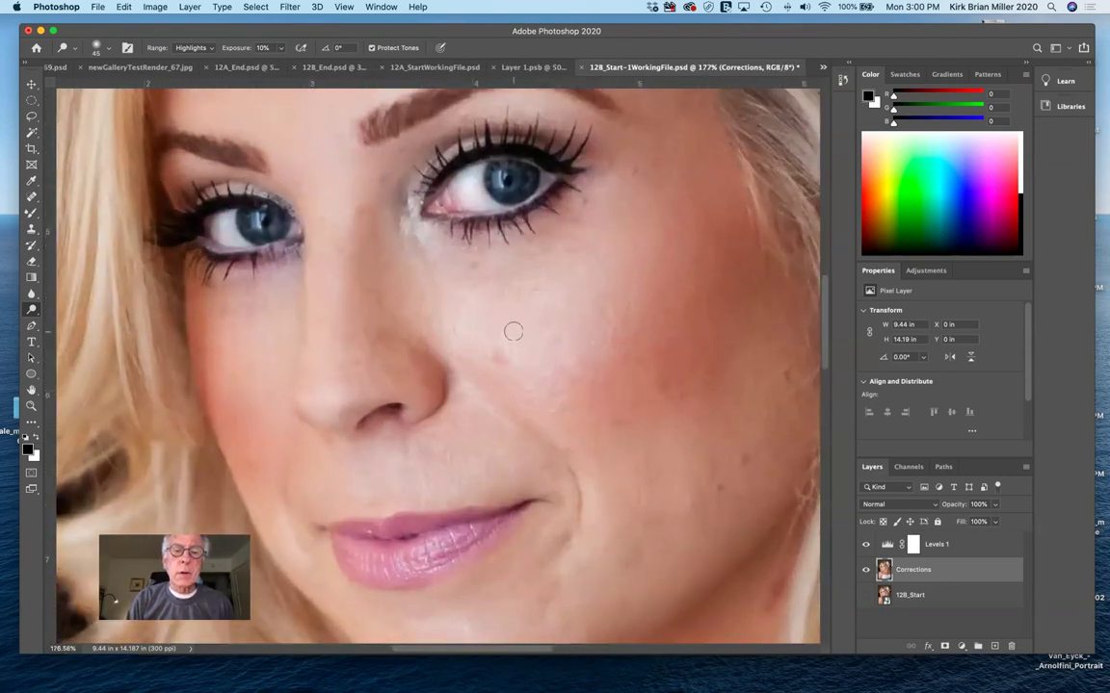
scroll(514, 331, down, 7)
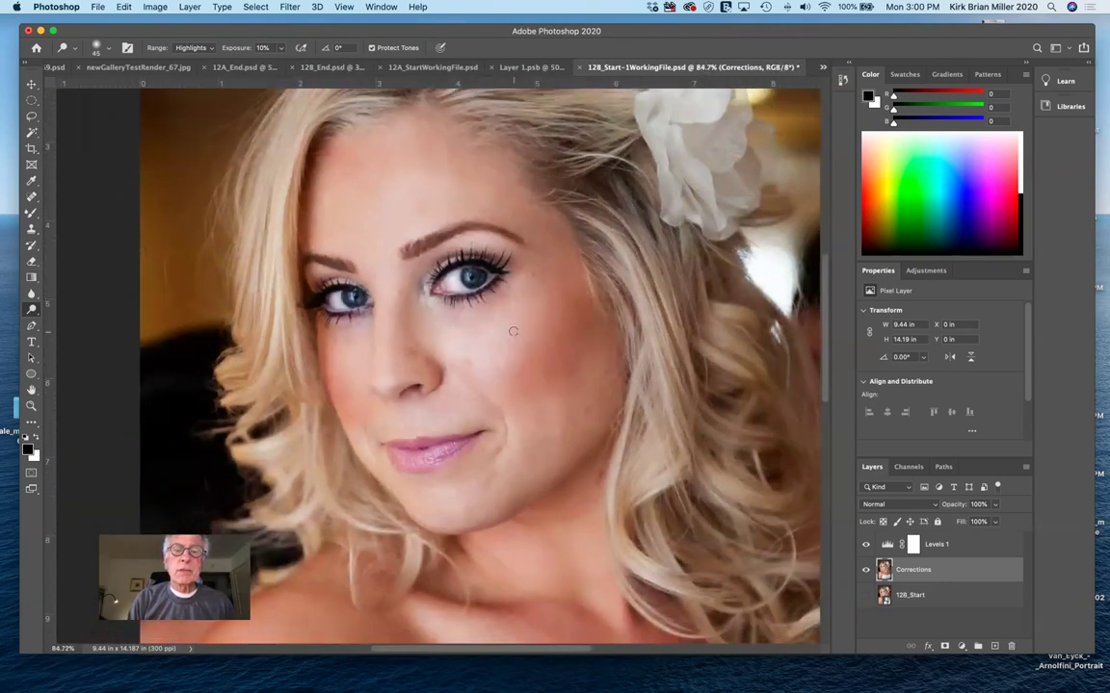
scroll(514, 331, down, 1)
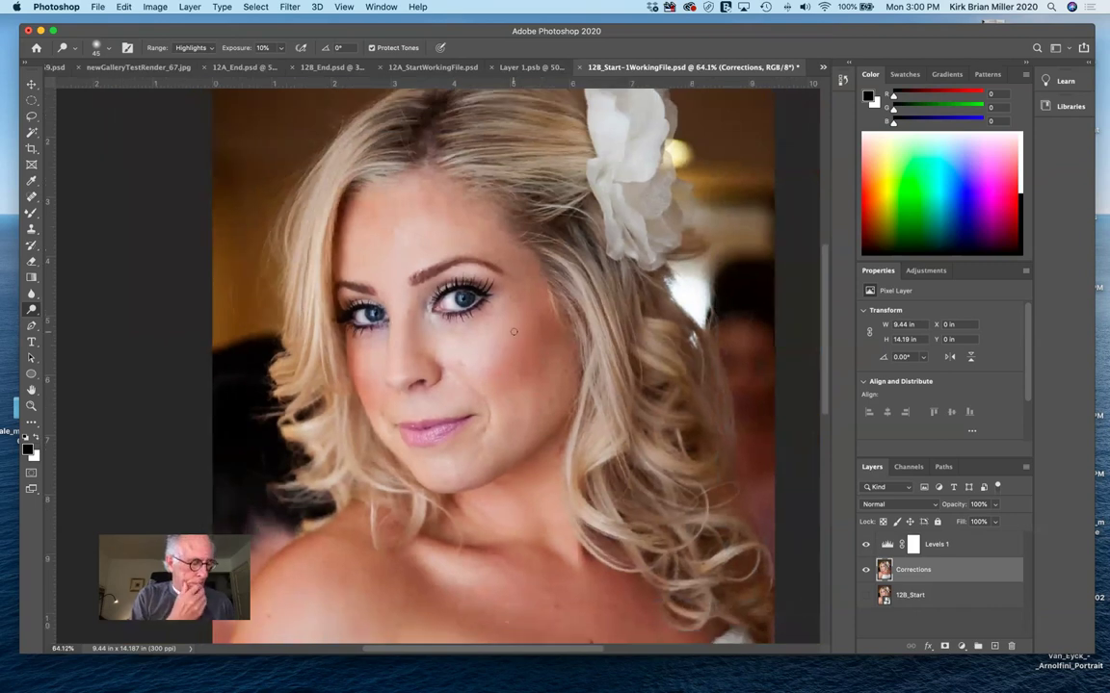